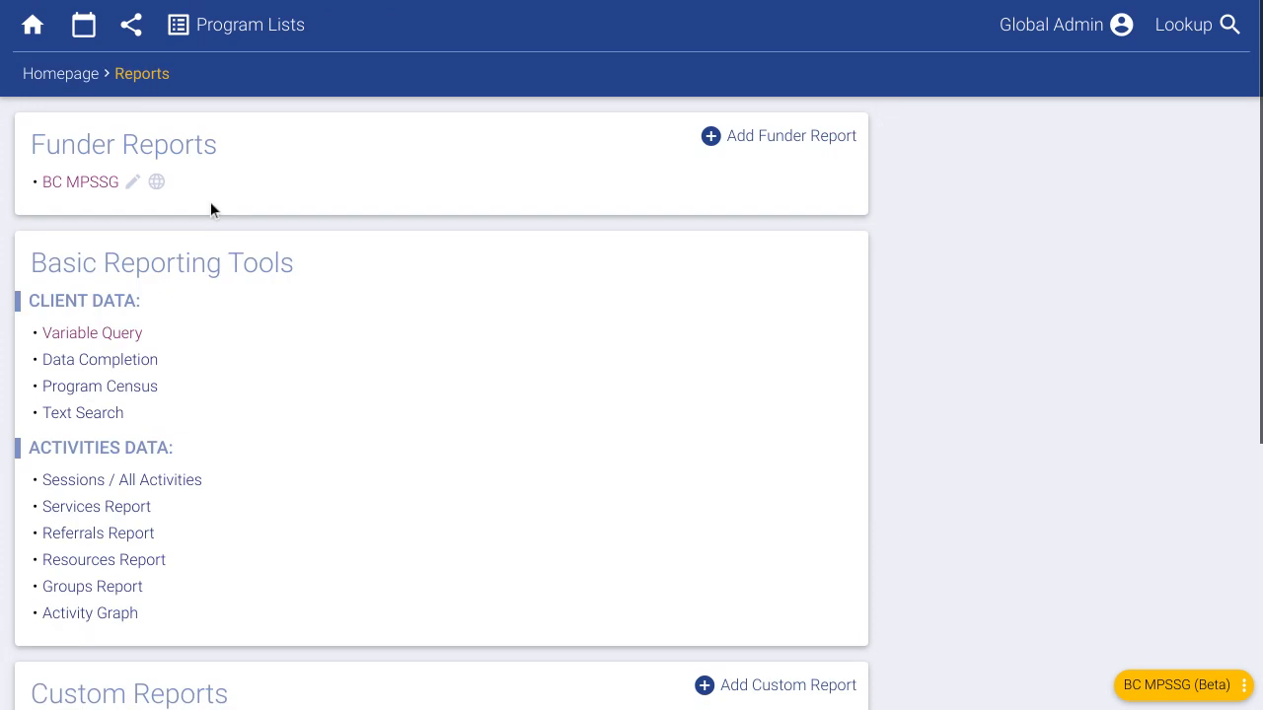
- Generate the BC MPSSG report for the PEACE contract, September 2022
click(95, 187)
click(191, 245)
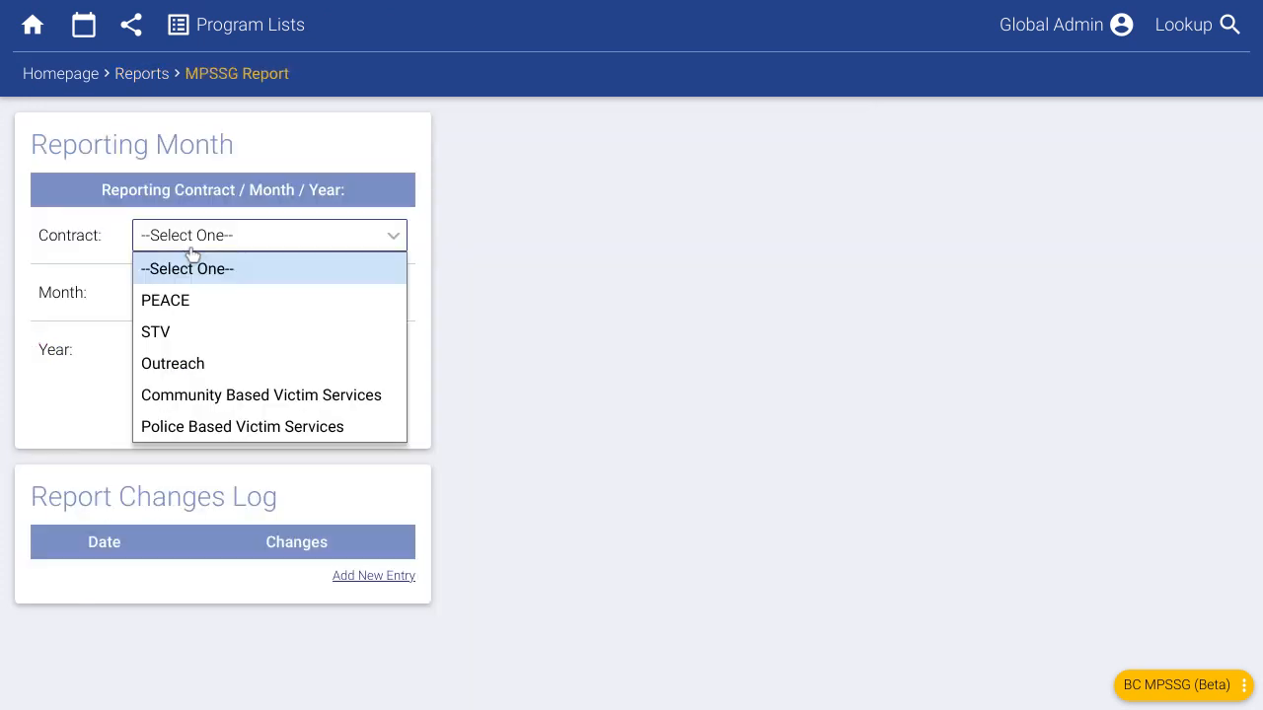
click(193, 289)
click(254, 421)
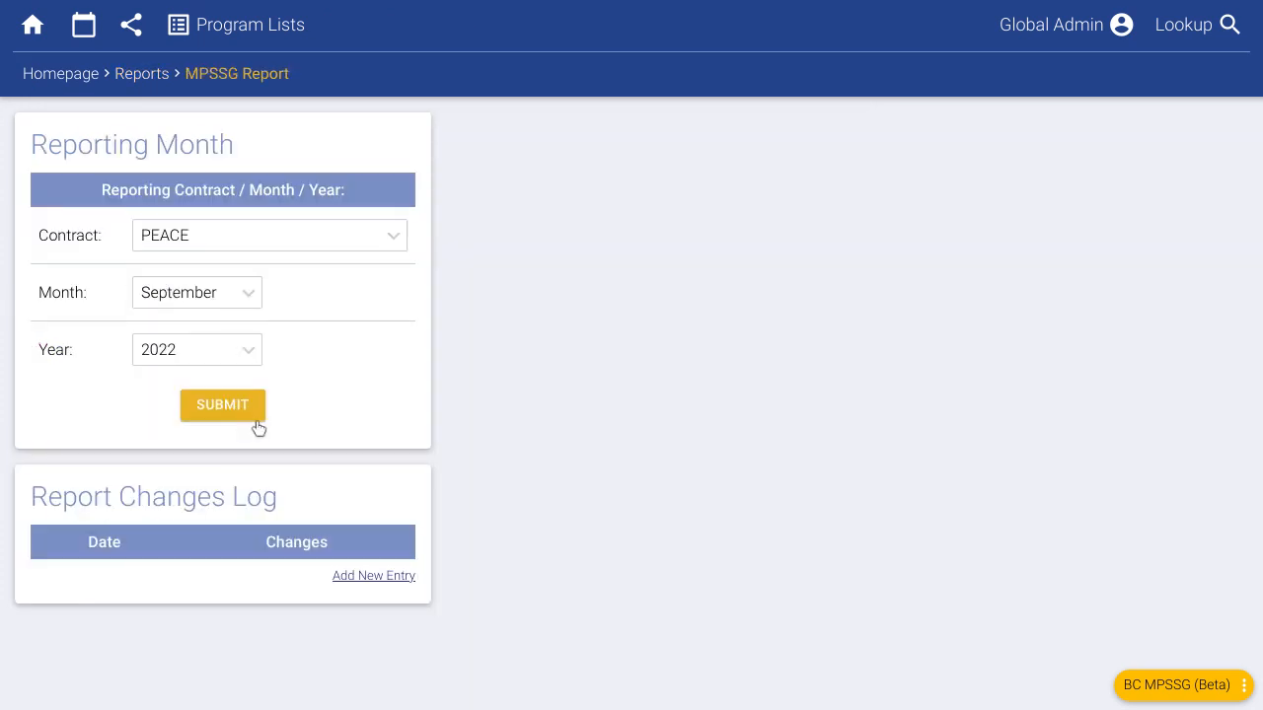
- Scroll through the report's caseload figures, then return to the database homepage
scroll(760, 498, down, 1)
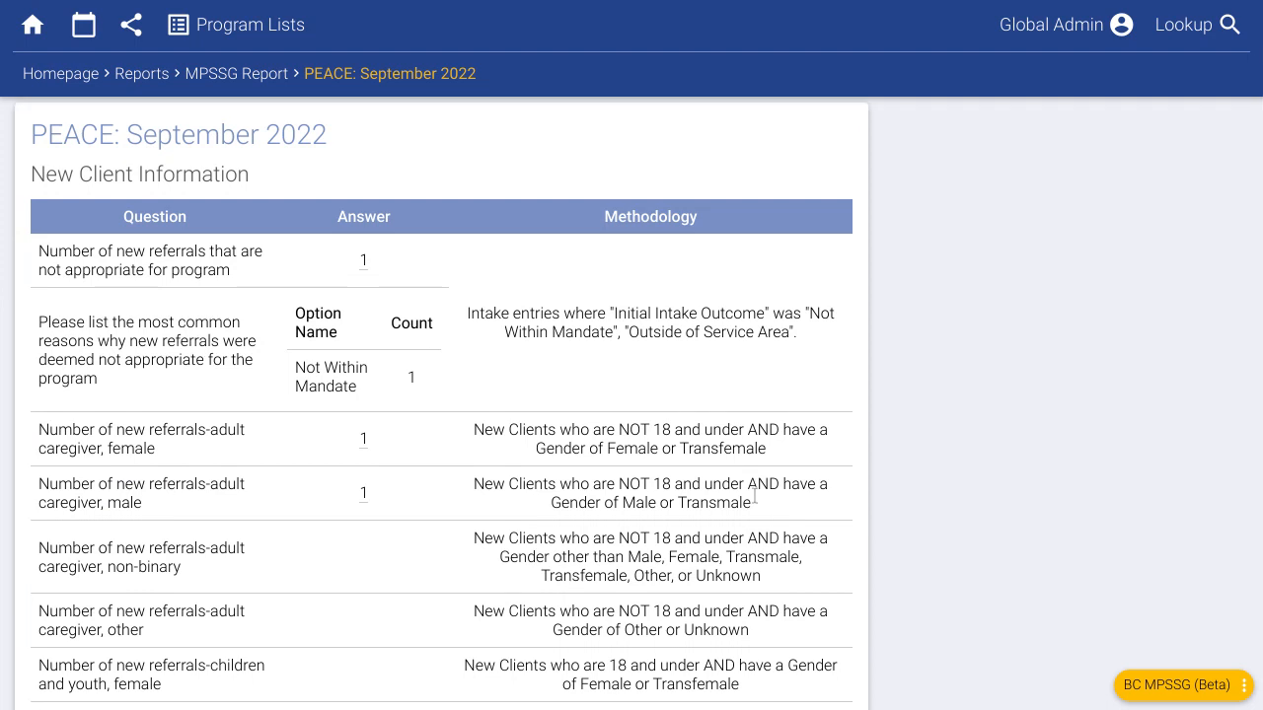
scroll(754, 497, down, 2)
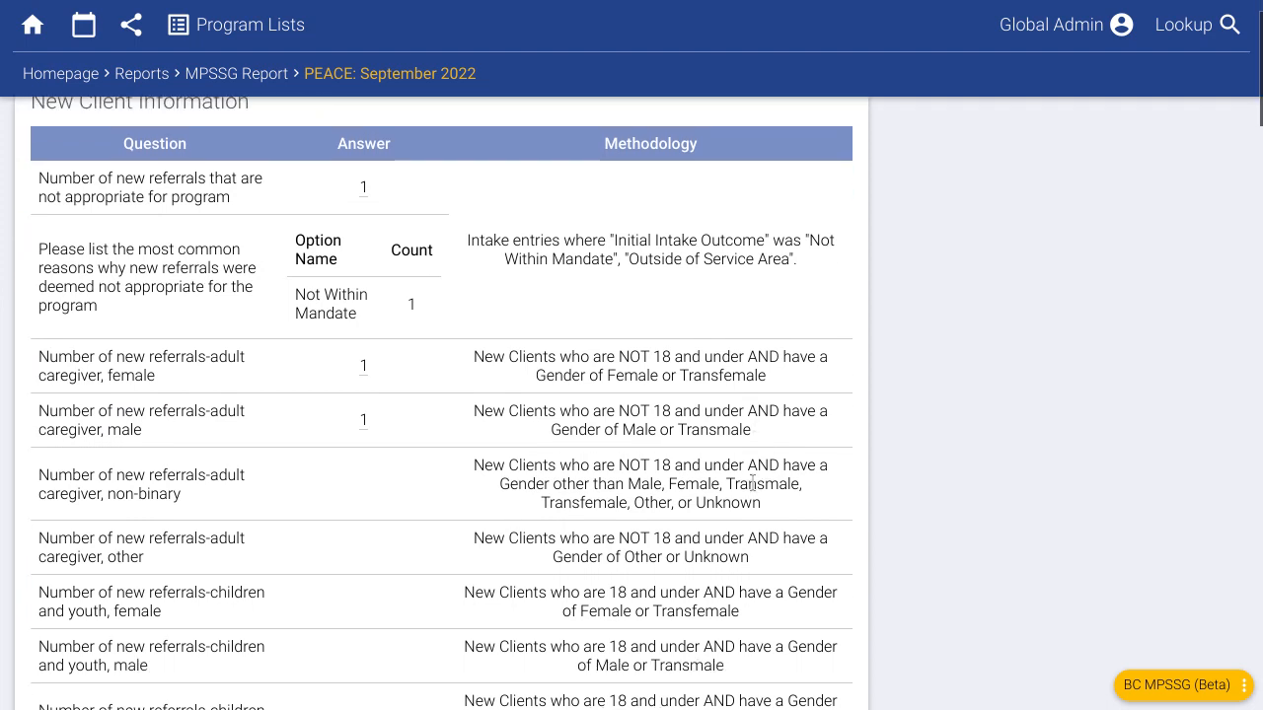
scroll(698, 465, down, 6)
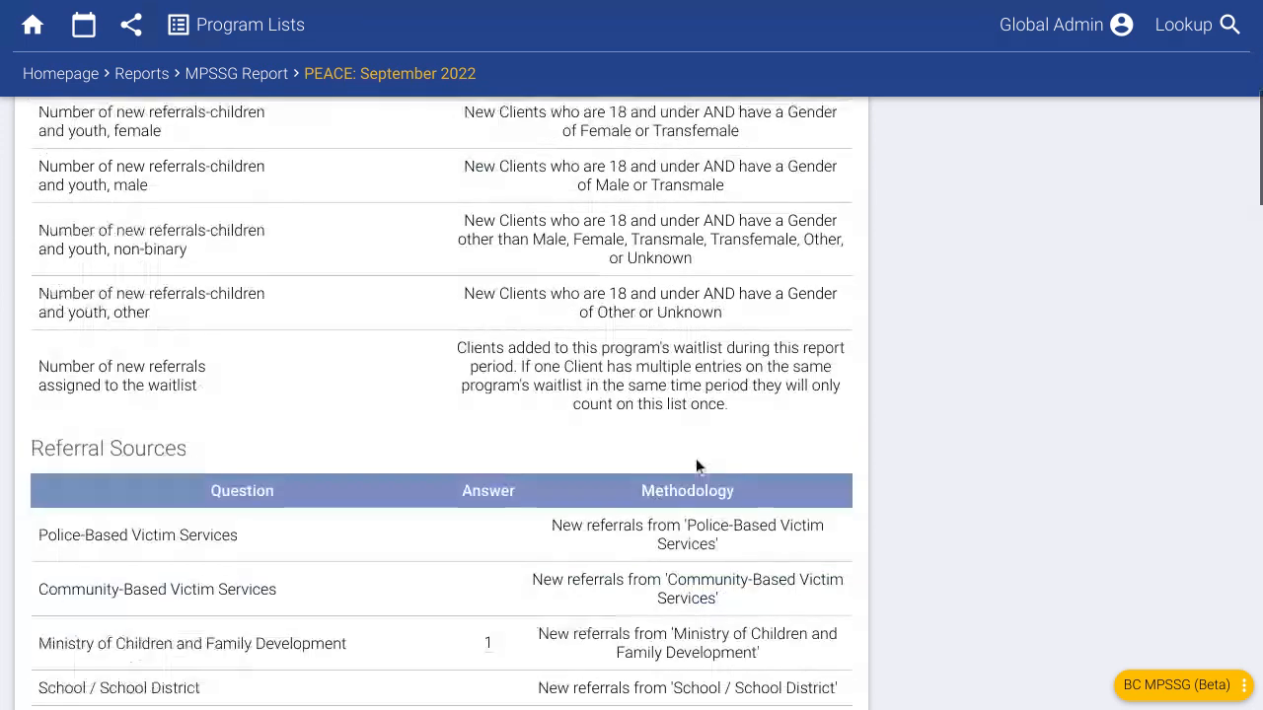
scroll(688, 456, down, 5)
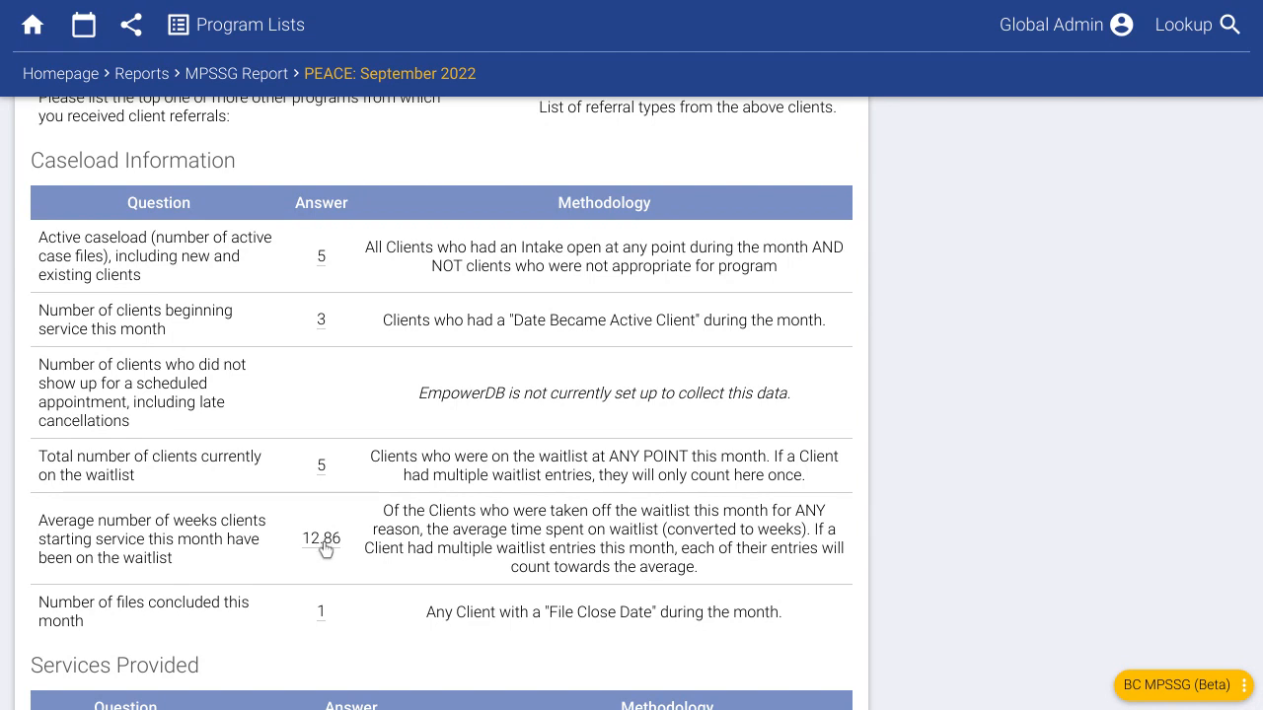
mouse_move(326, 548)
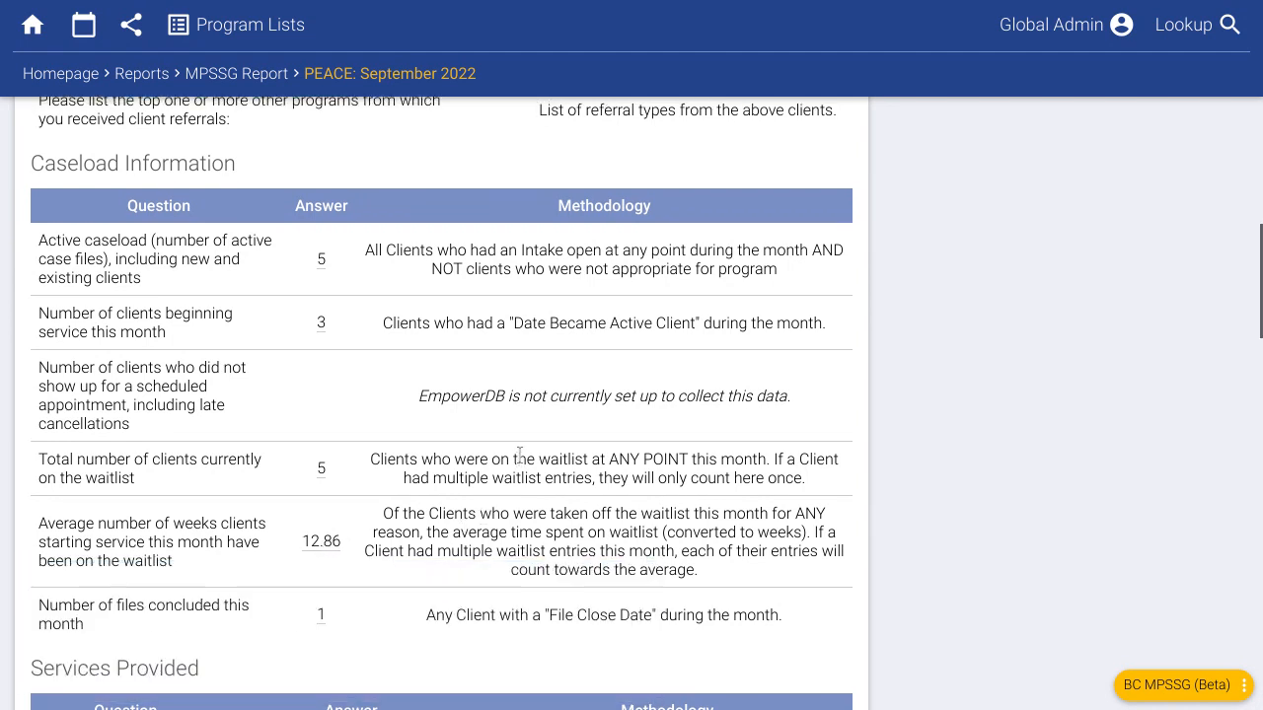
scroll(514, 459, up, 2)
click(57, 87)
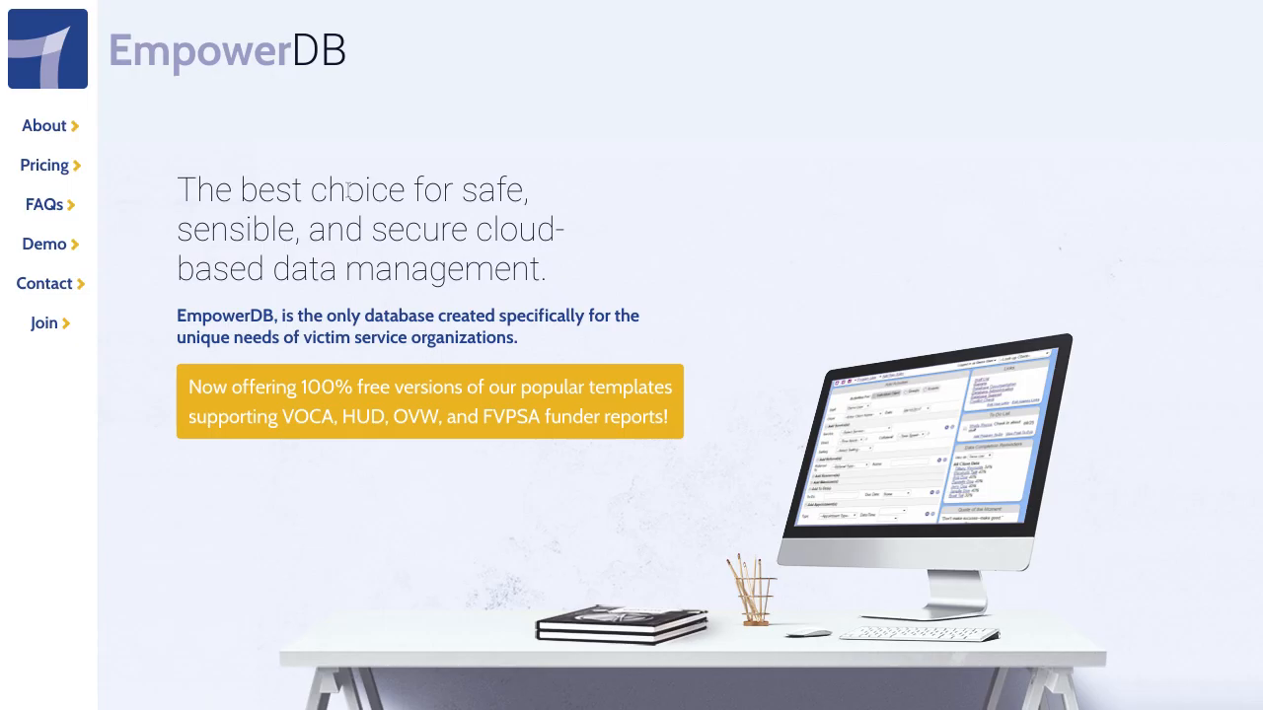
- Start the Join sign-up and select the British Columbia's MPSSG Report template
click(56, 324)
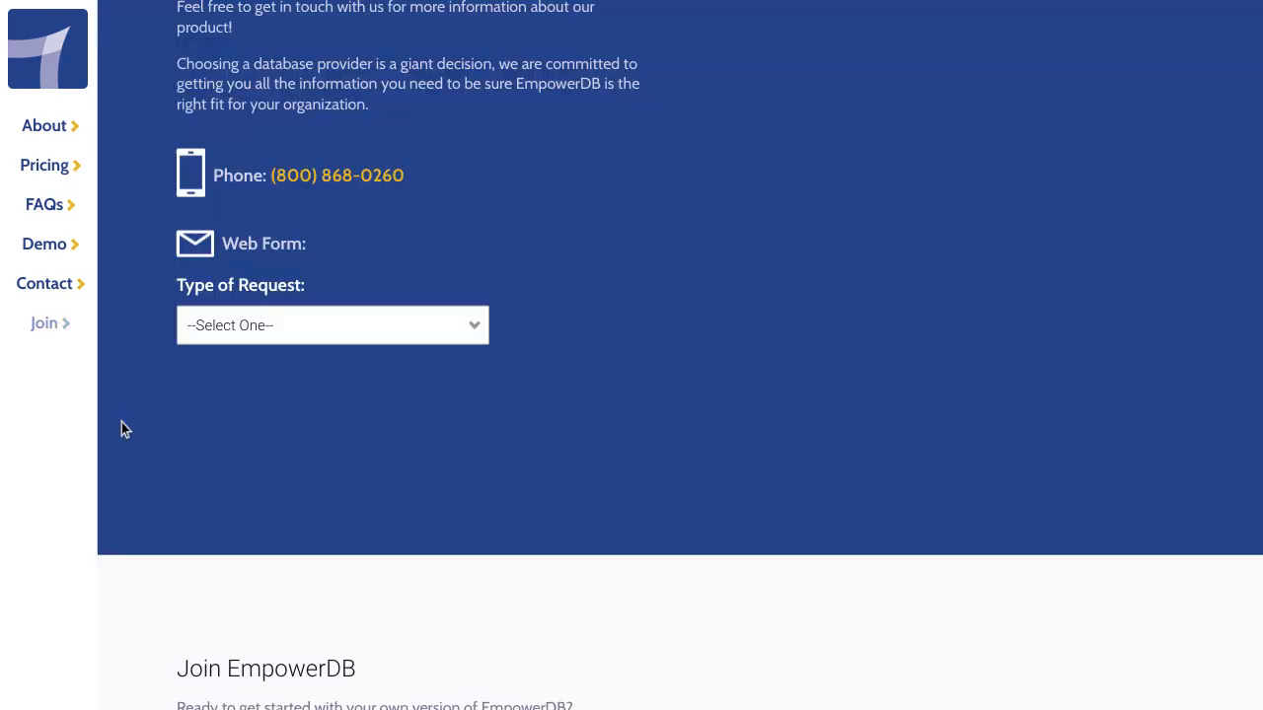
click(527, 340)
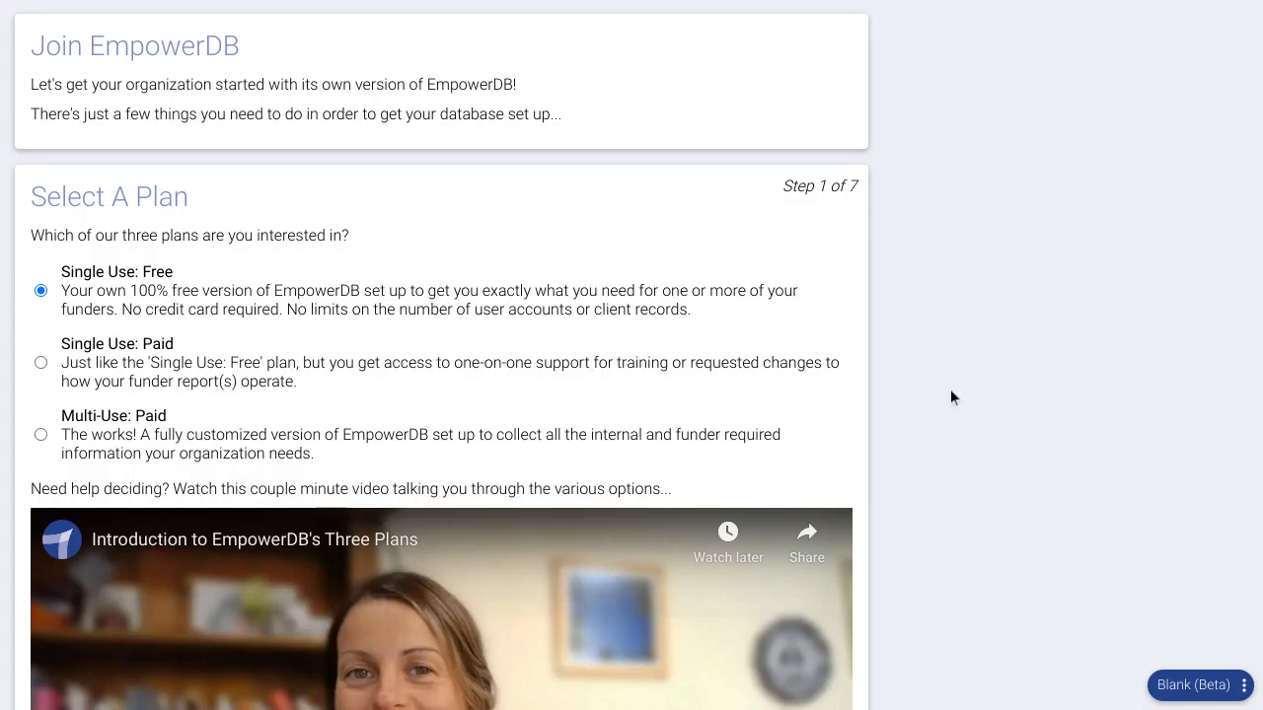
scroll(986, 365, down, 1)
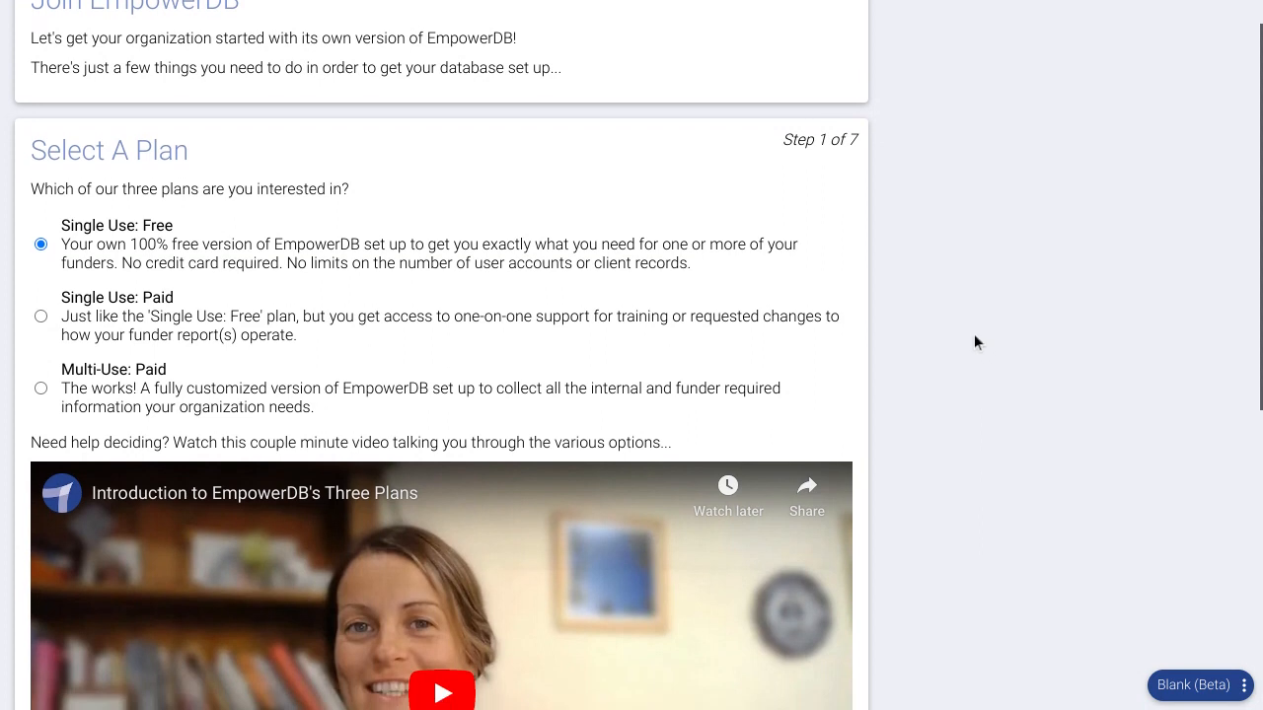
scroll(973, 334, down, 1)
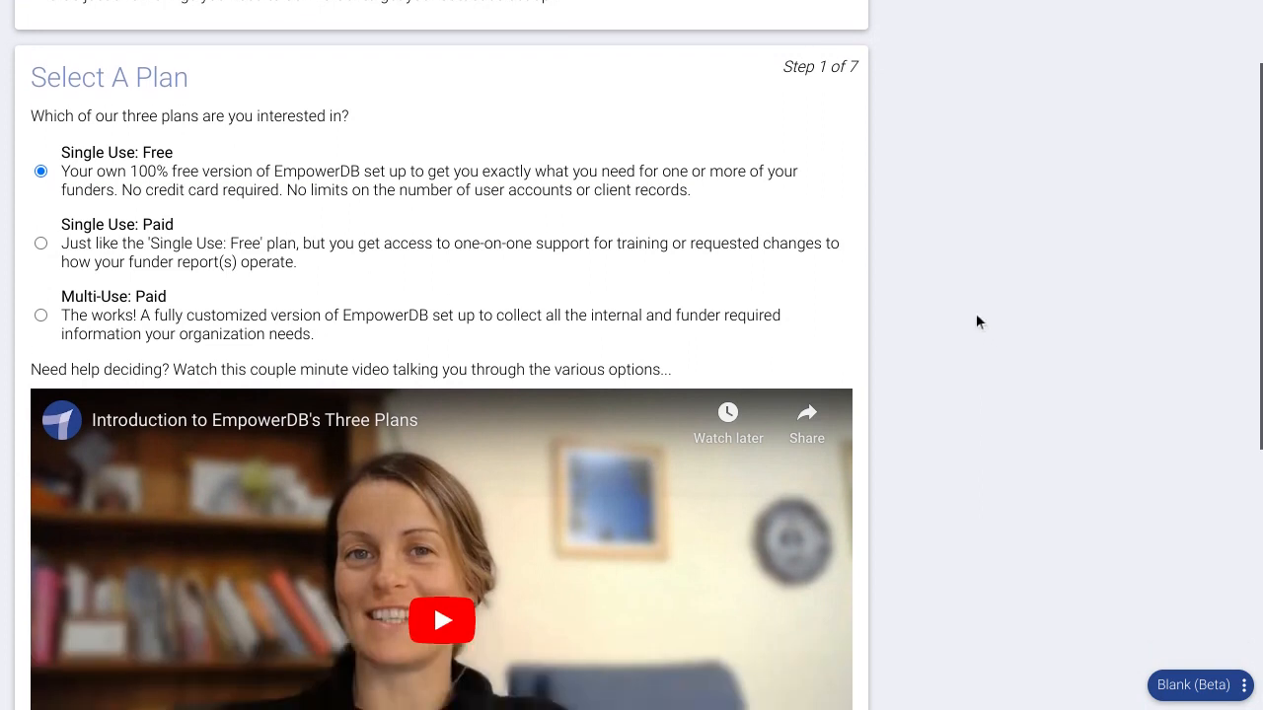
scroll(373, 284, down, 1)
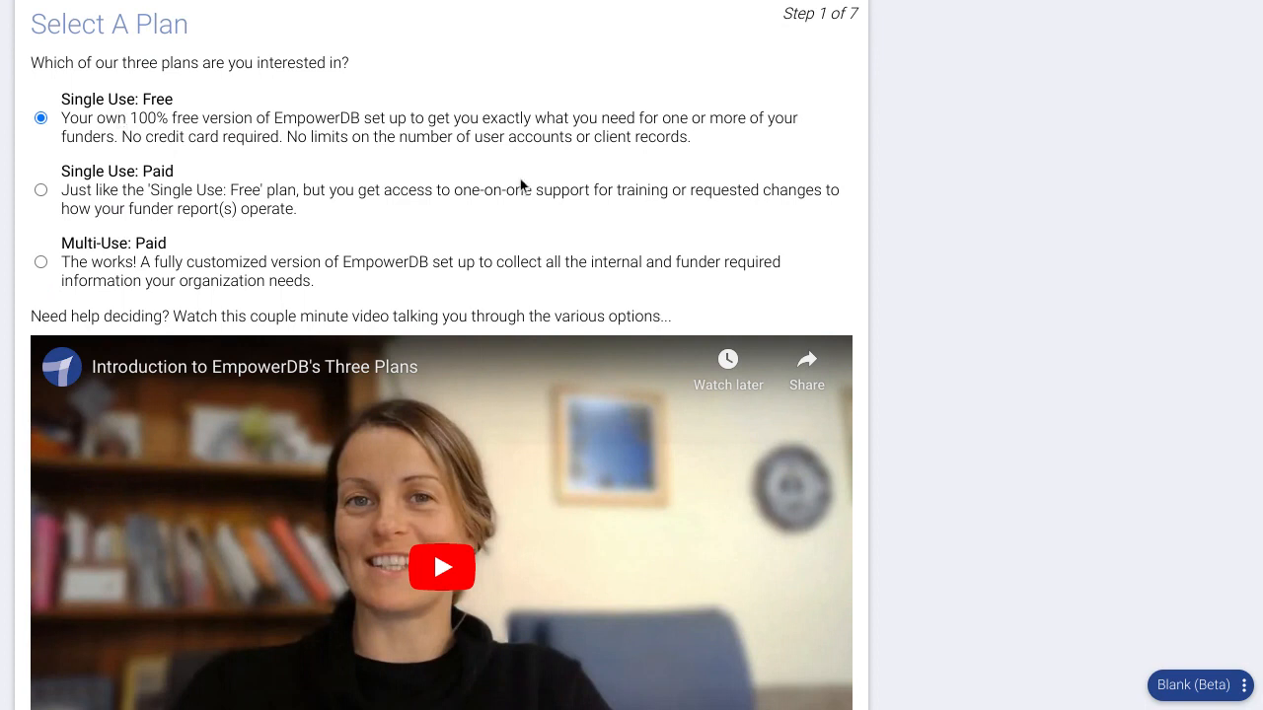
scroll(985, 310, down, 5)
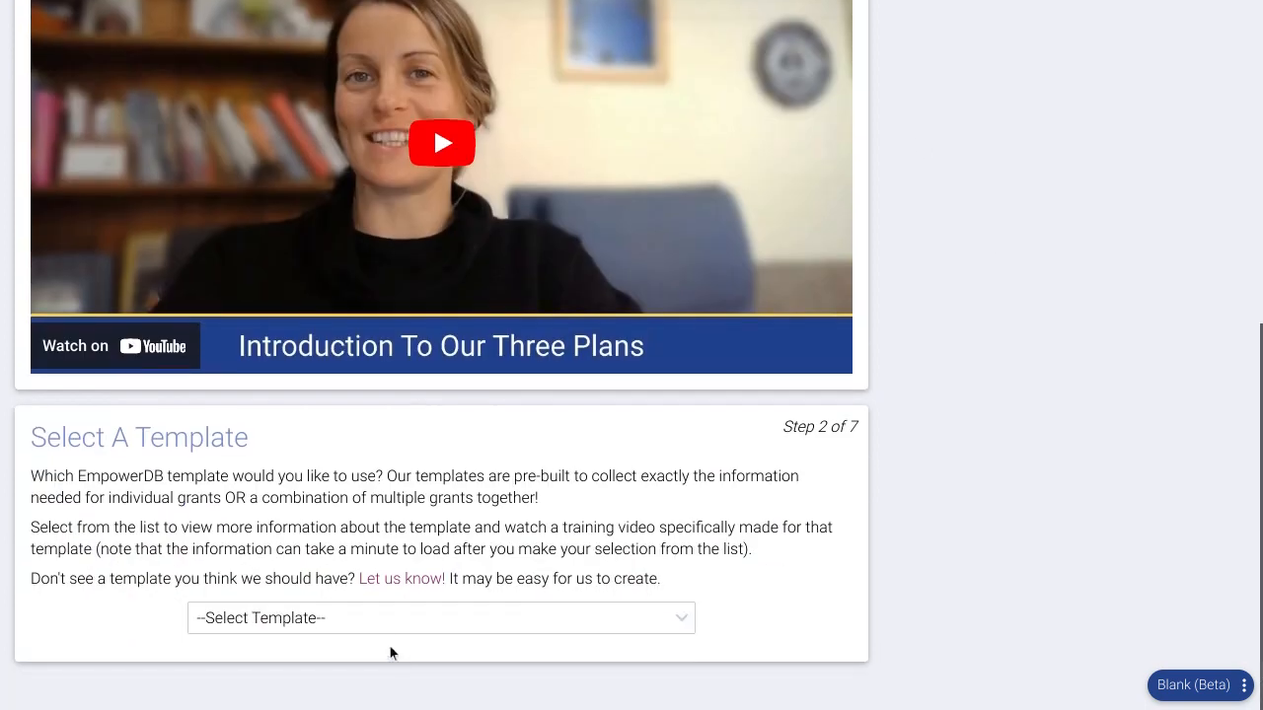
click(377, 619)
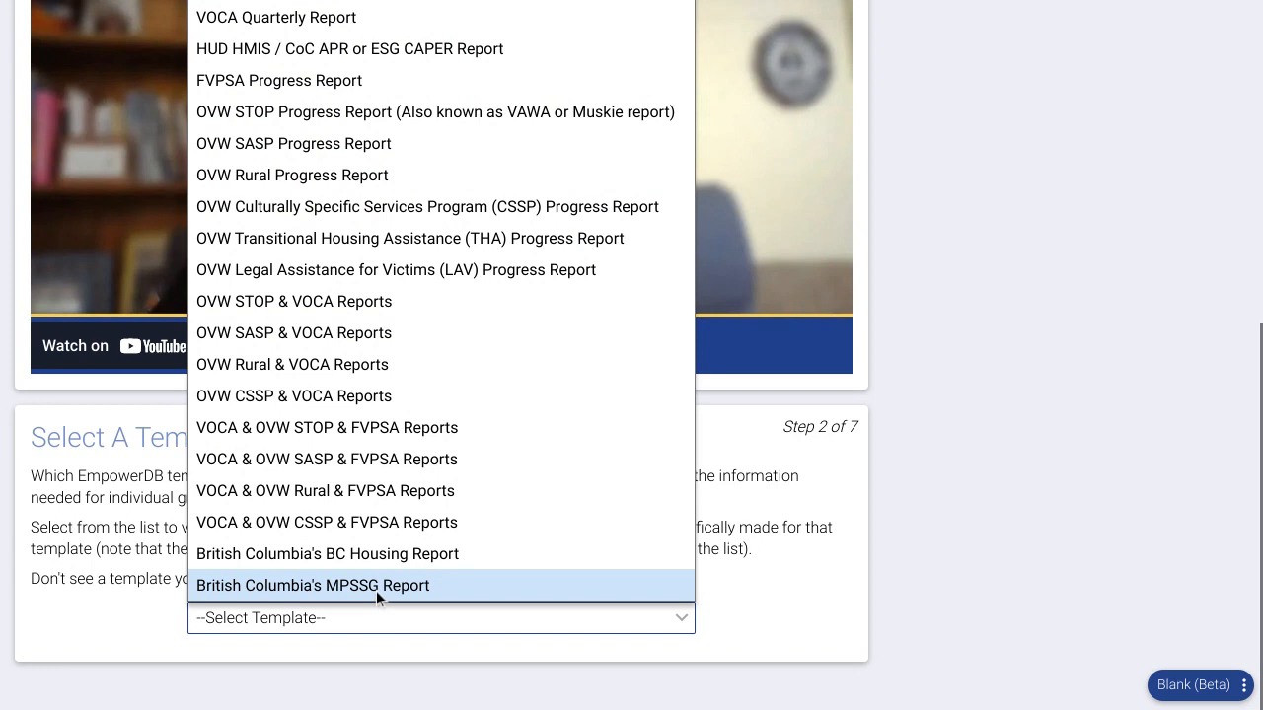
click(376, 590)
scroll(860, 526, down, 1)
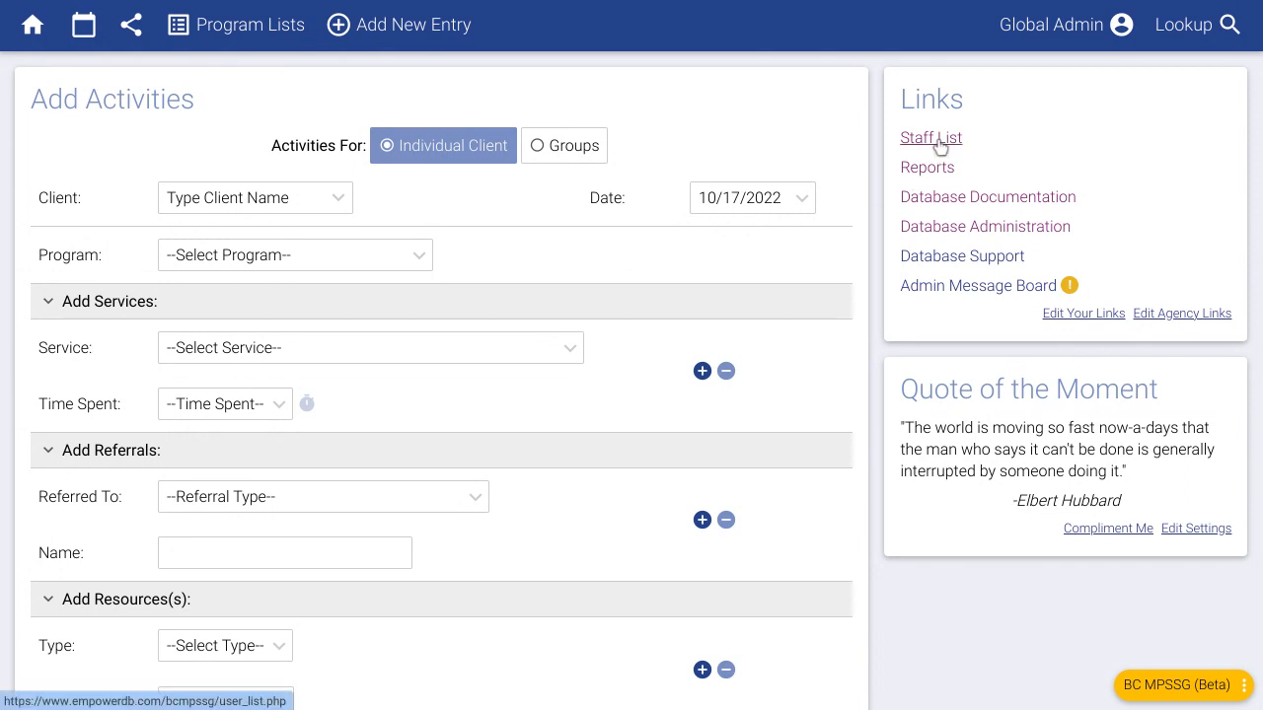
- Start a new staff member from the Staff List with Site Administrator permission
click(249, 44)
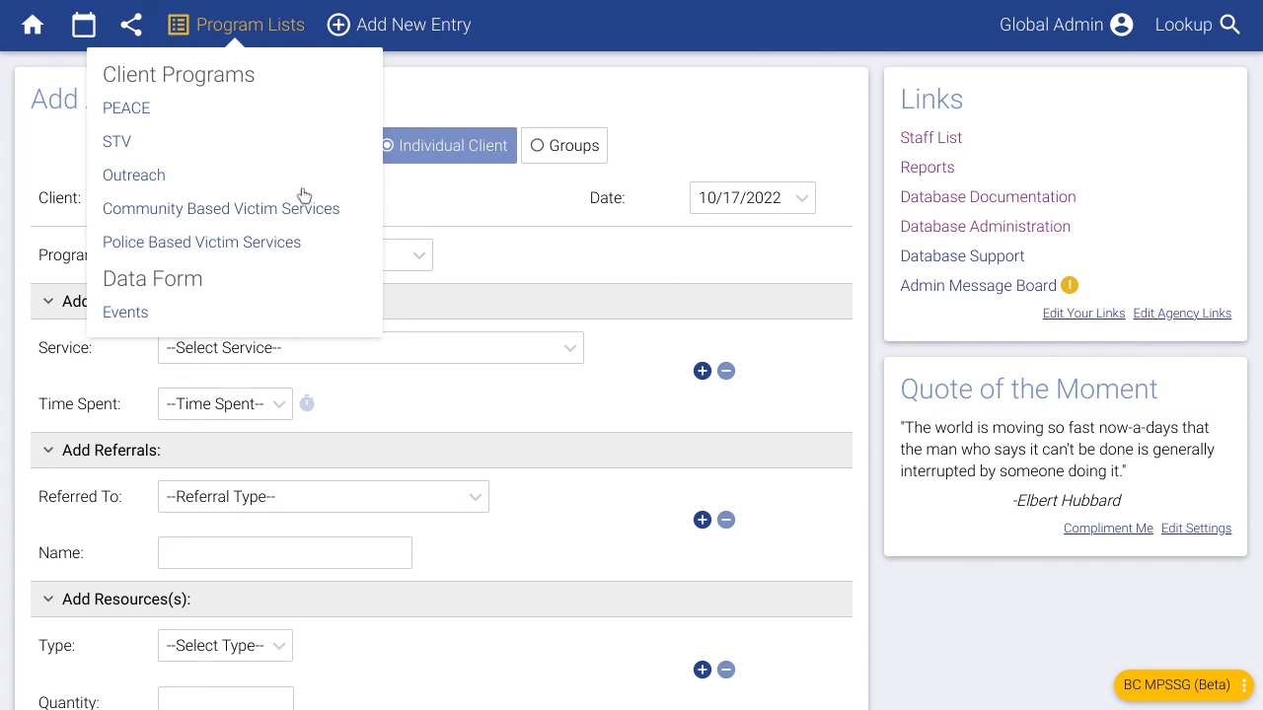
click(951, 141)
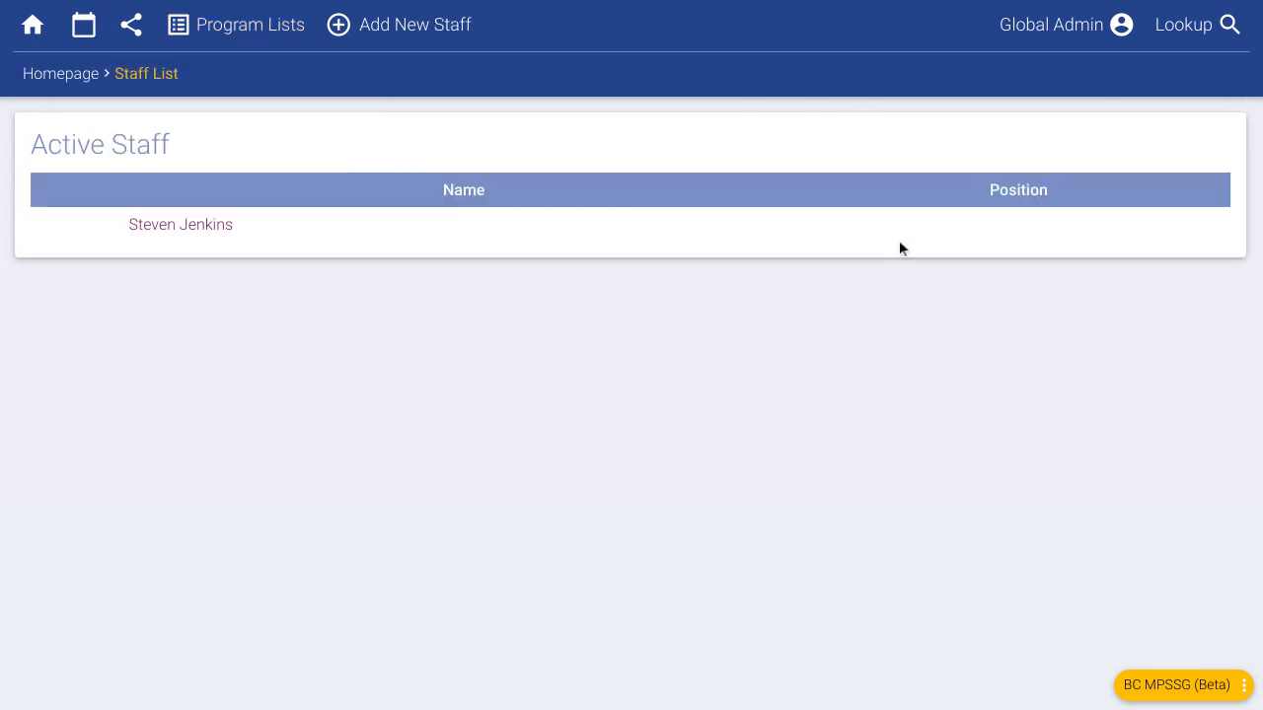
click(411, 30)
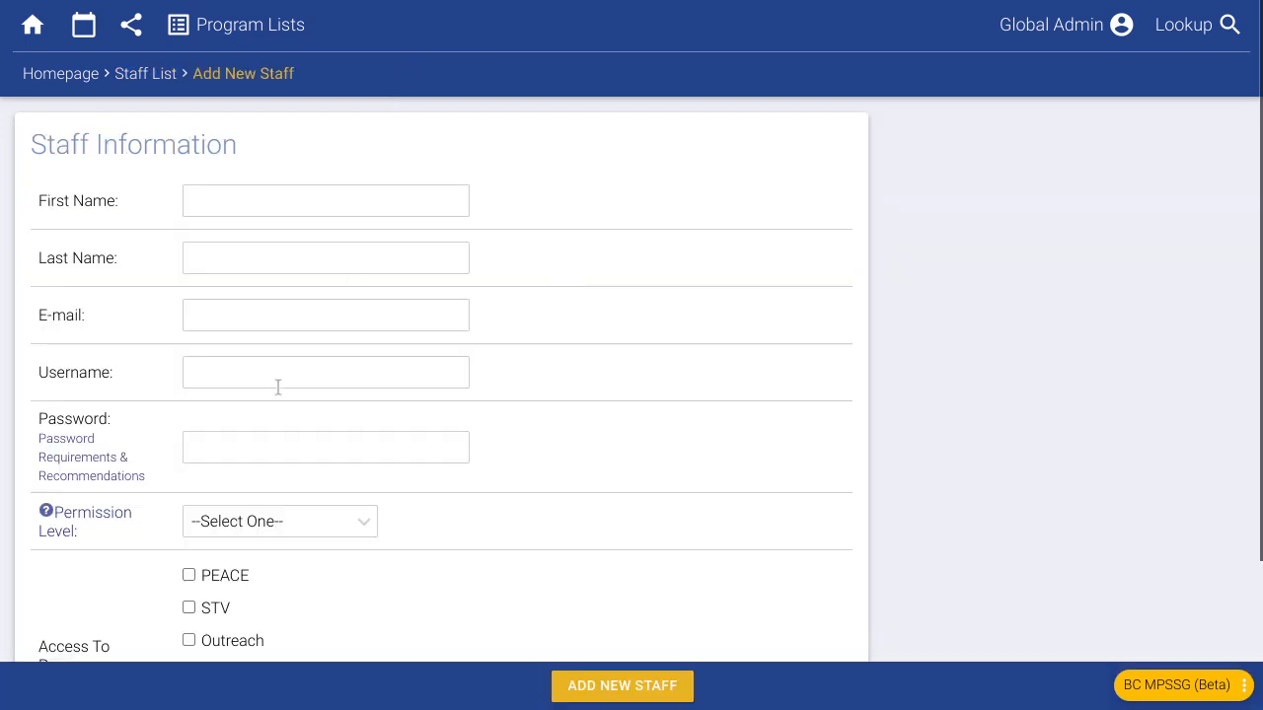
scroll(390, 395, down, 1)
scroll(402, 400, down, 2)
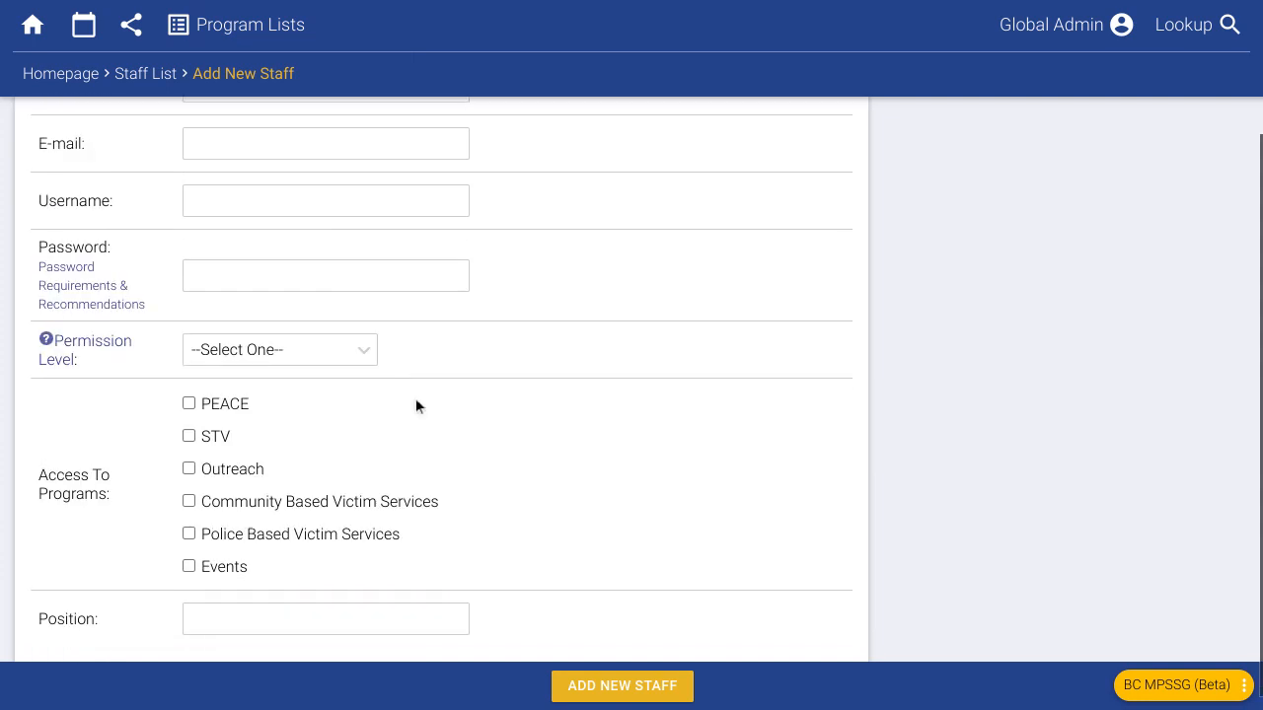
click(296, 355)
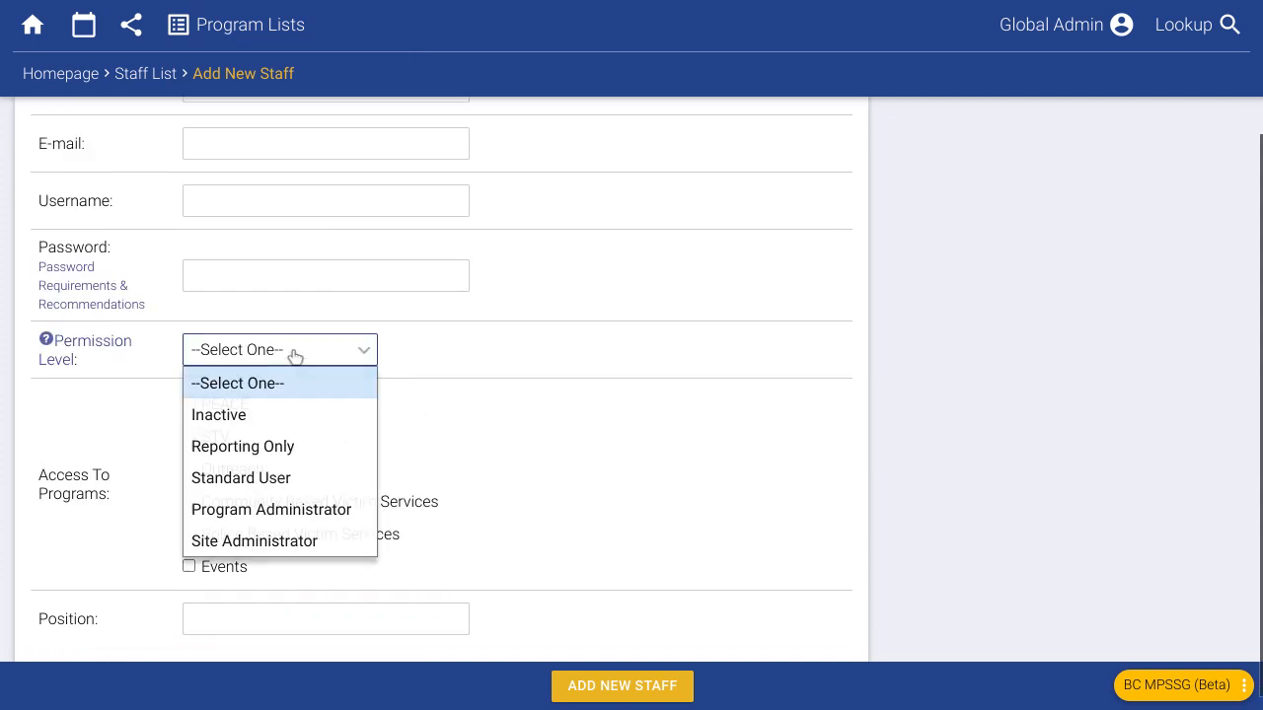
click(303, 537)
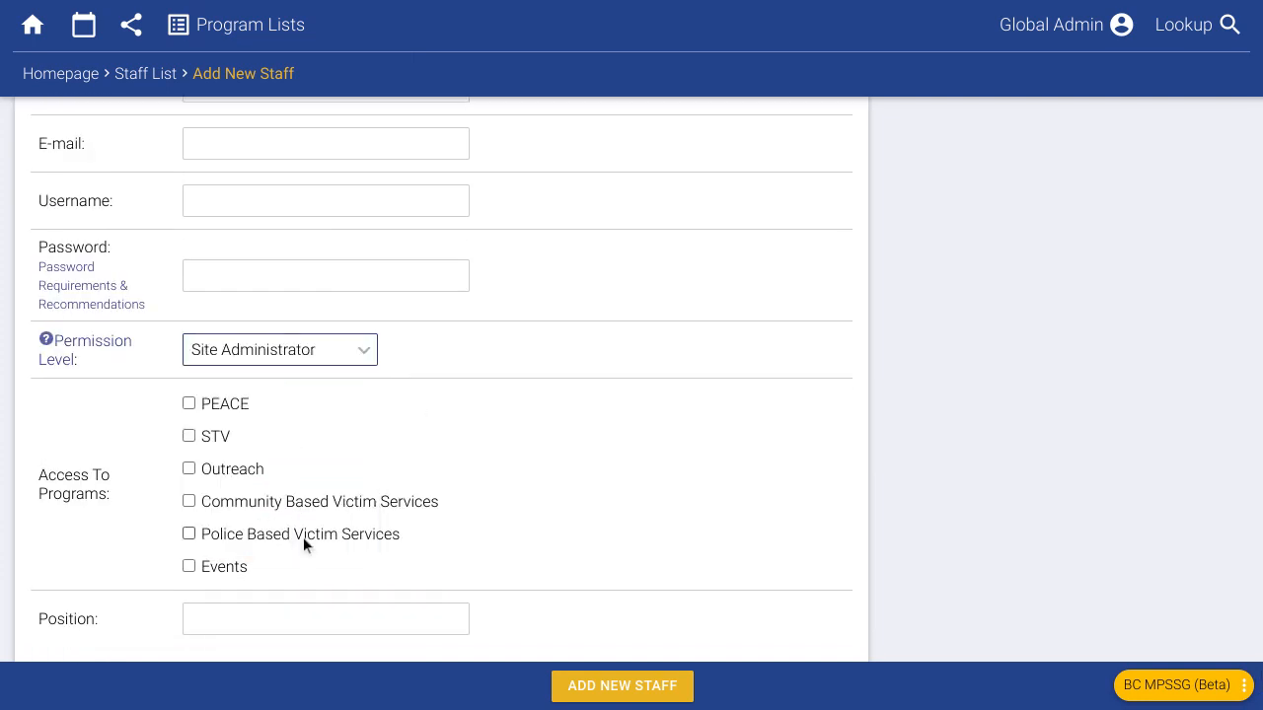
- Grant the new staff access to PEACE, Police Based Victim Services and Outreach, then leave the form
click(437, 357)
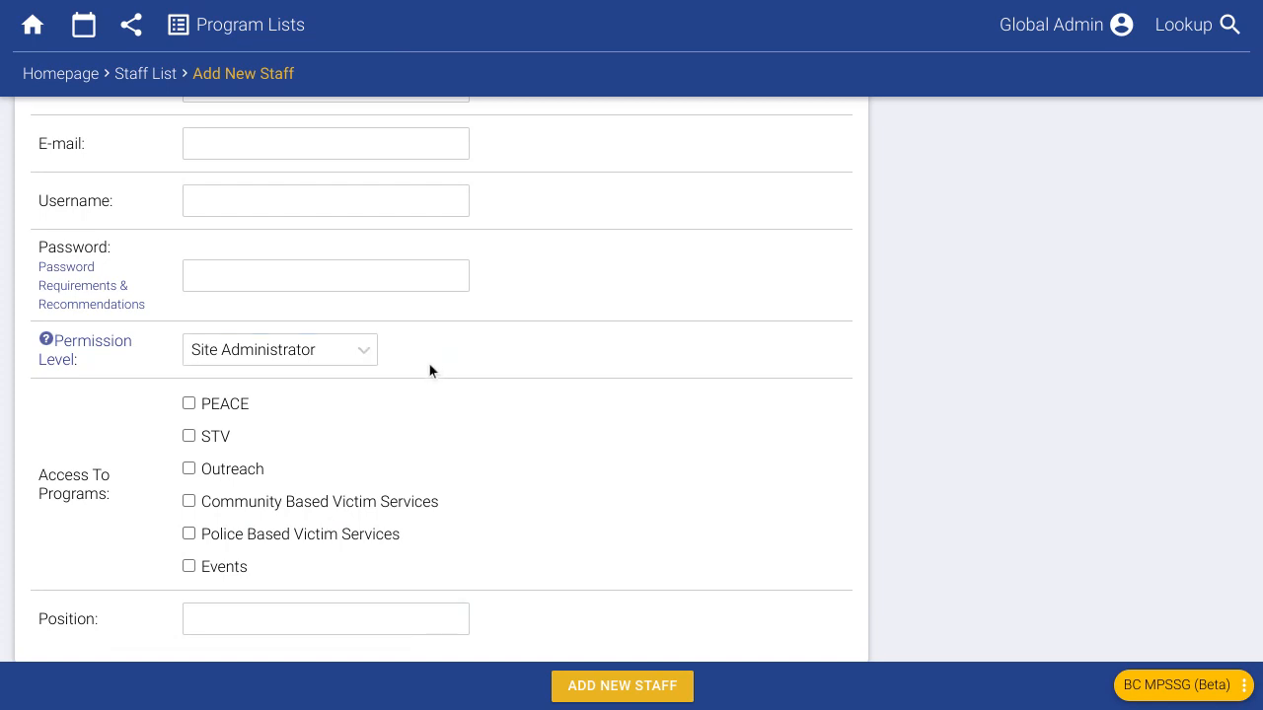
scroll(409, 375, down, 1)
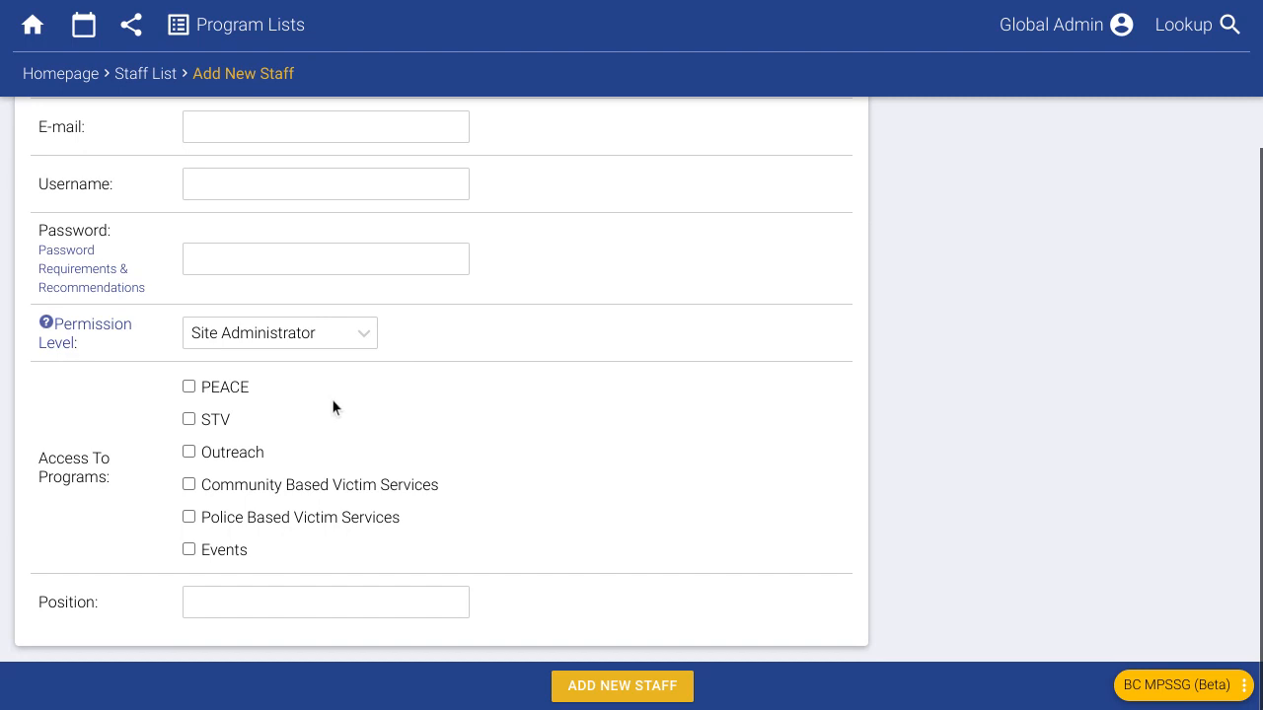
click(230, 388)
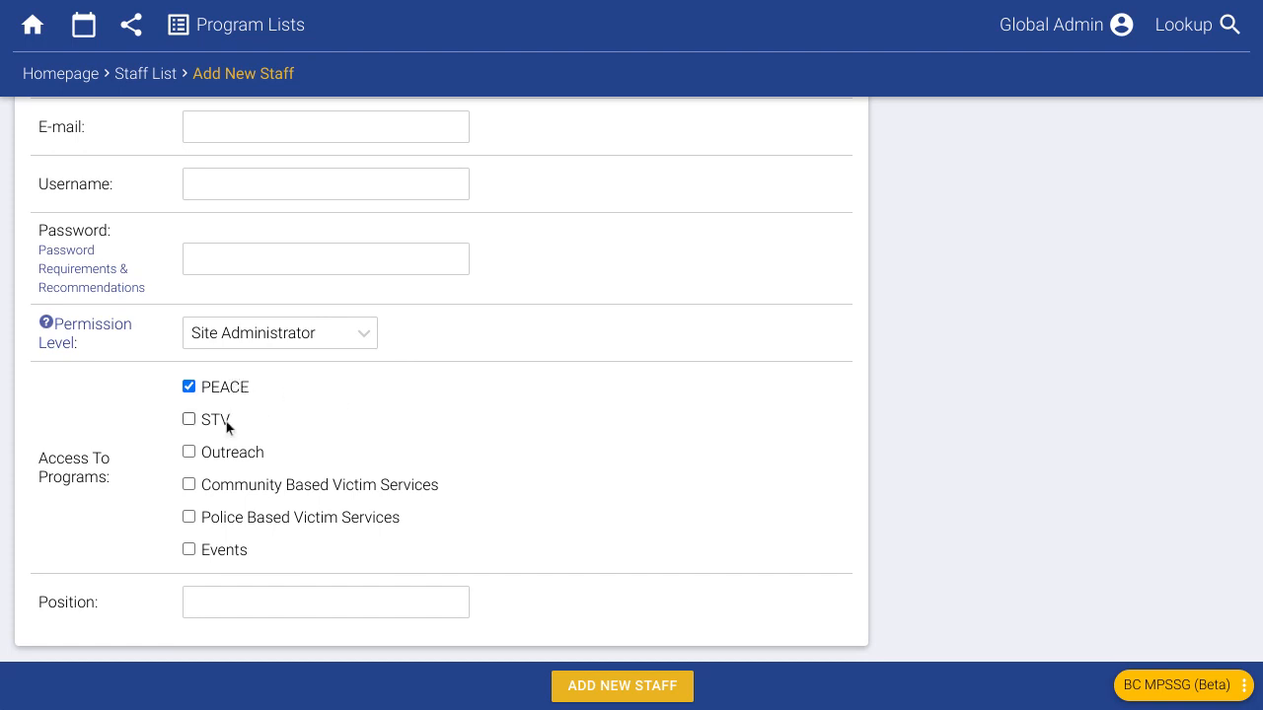
click(226, 519)
click(214, 451)
scroll(237, 454, up, 2)
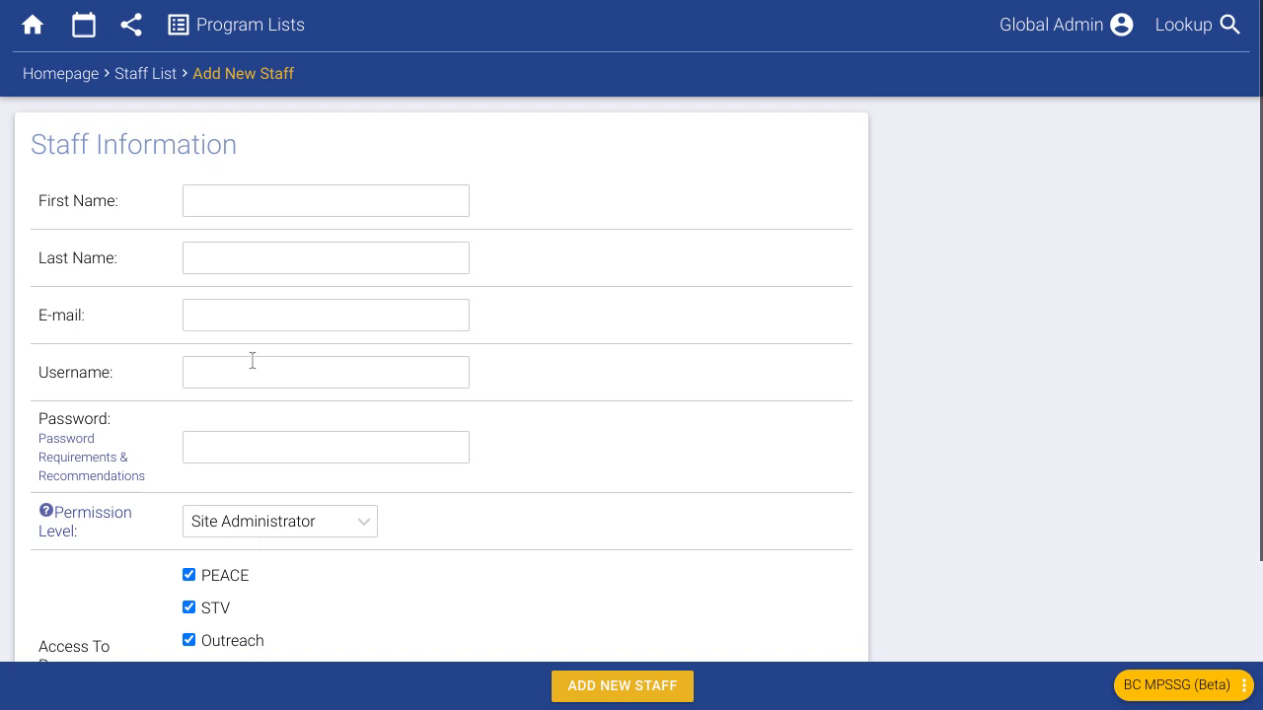
click(150, 75)
- Discard the unsaved staff form and pick the client matching 'san' for a new activity
click(815, 59)
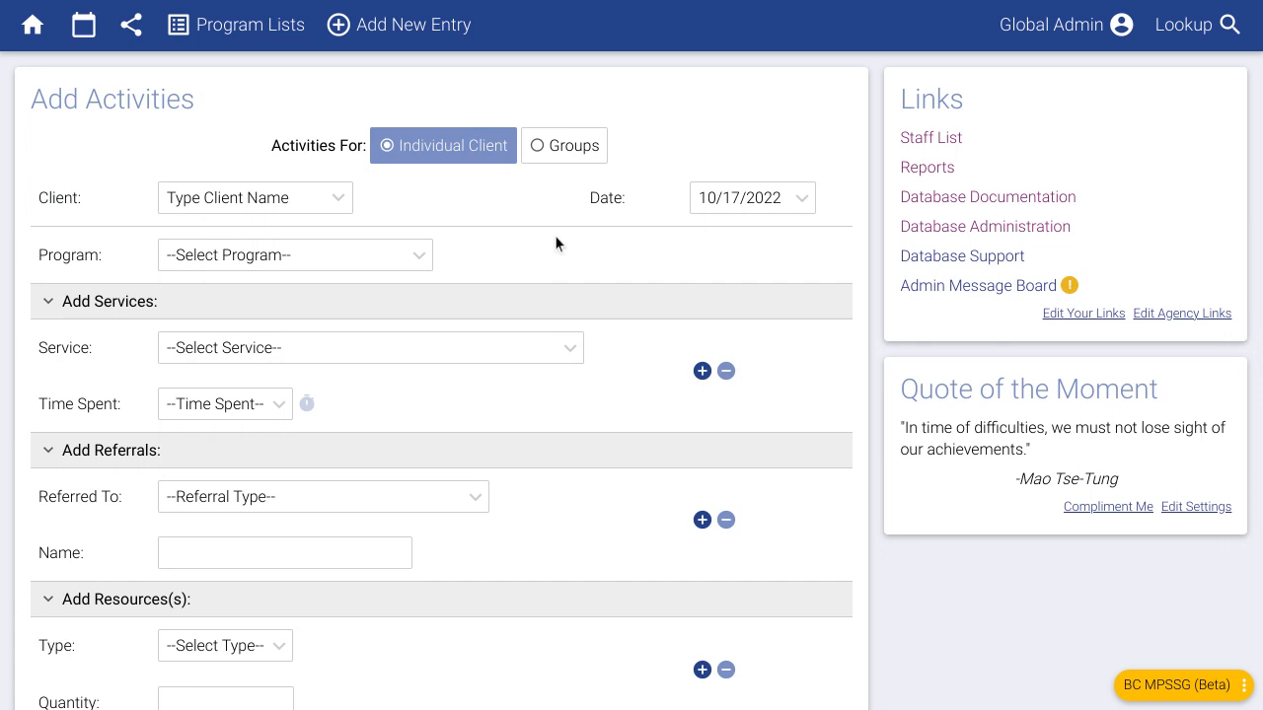
click(277, 201)
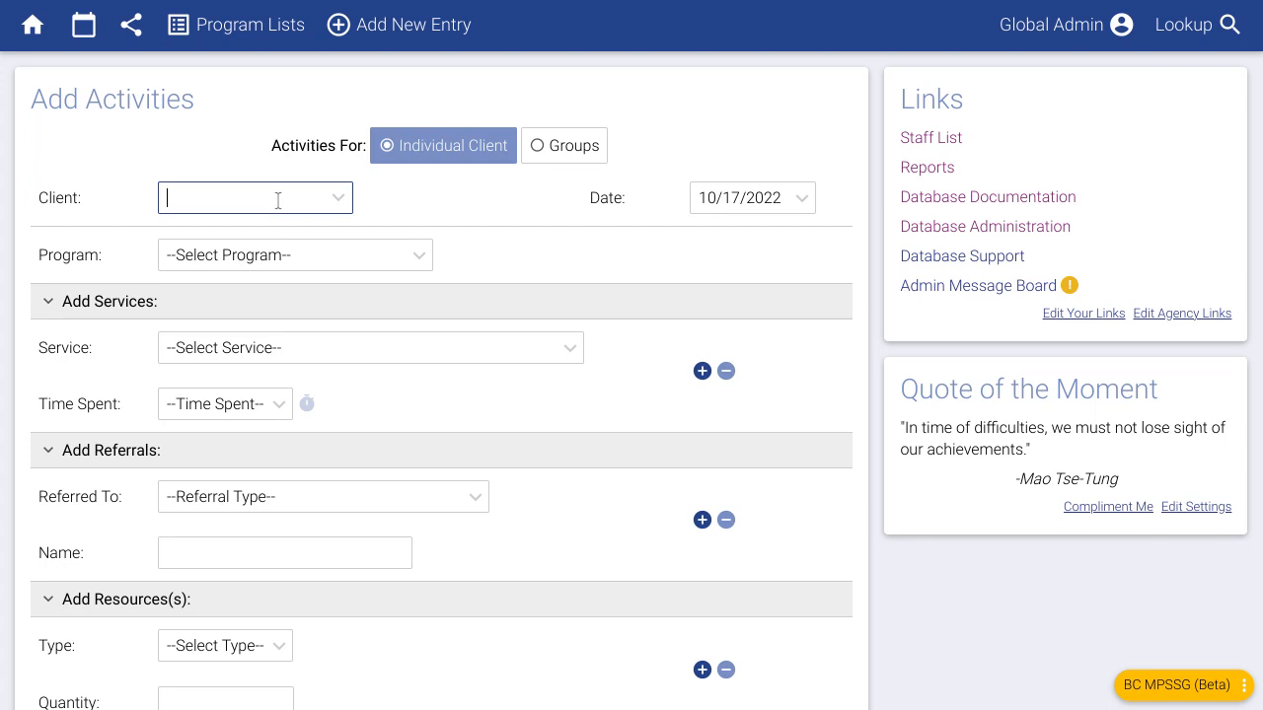
text(san)
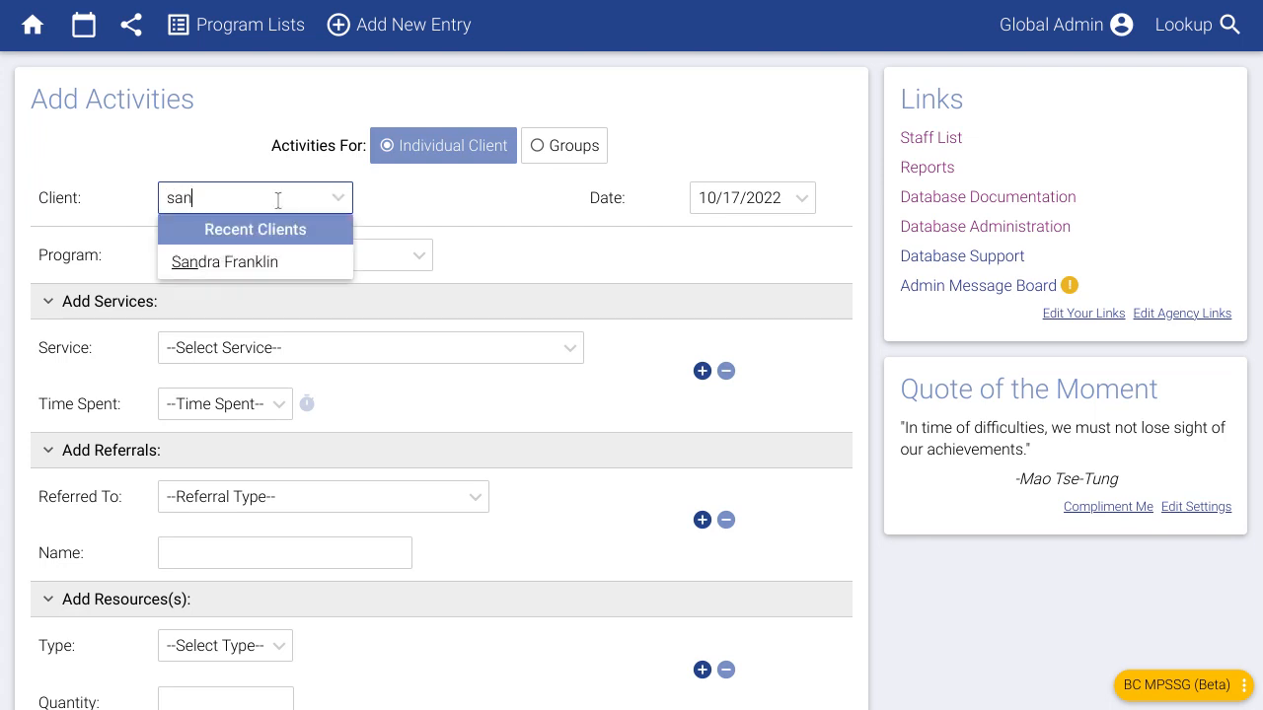
click(264, 264)
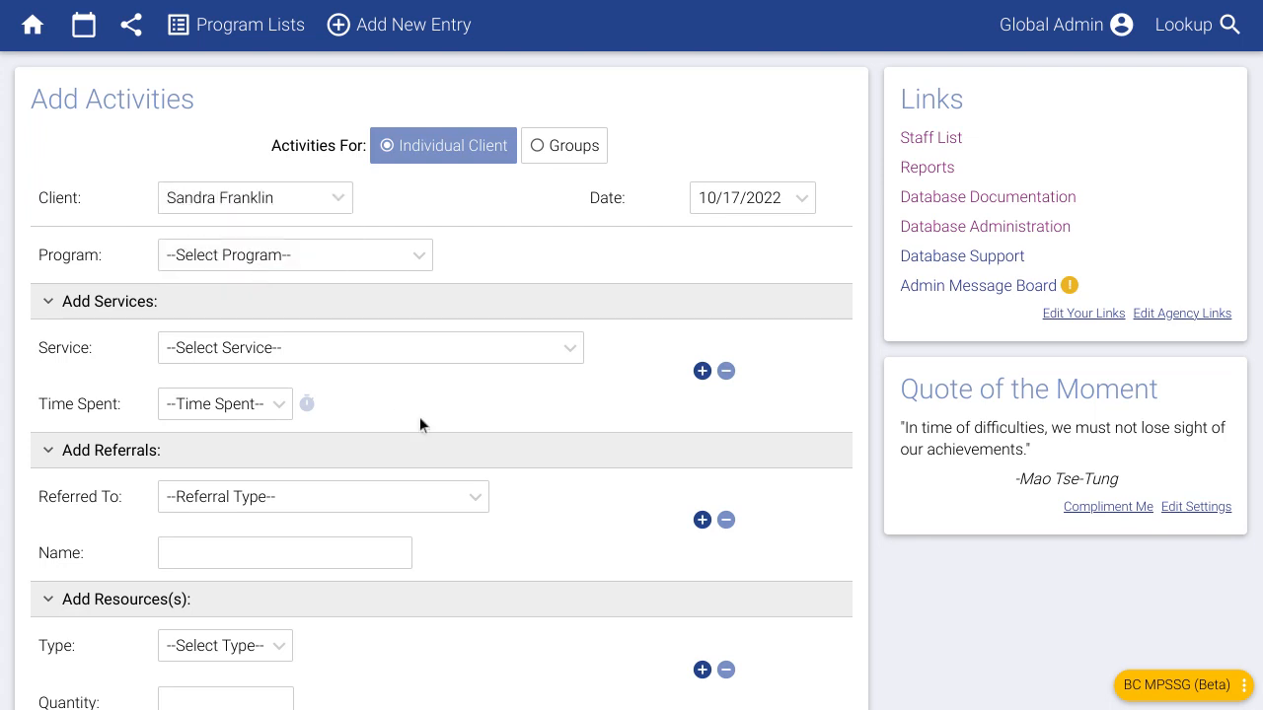
- Keep the activity date at 10/17/2022 and bring up the program list
click(763, 200)
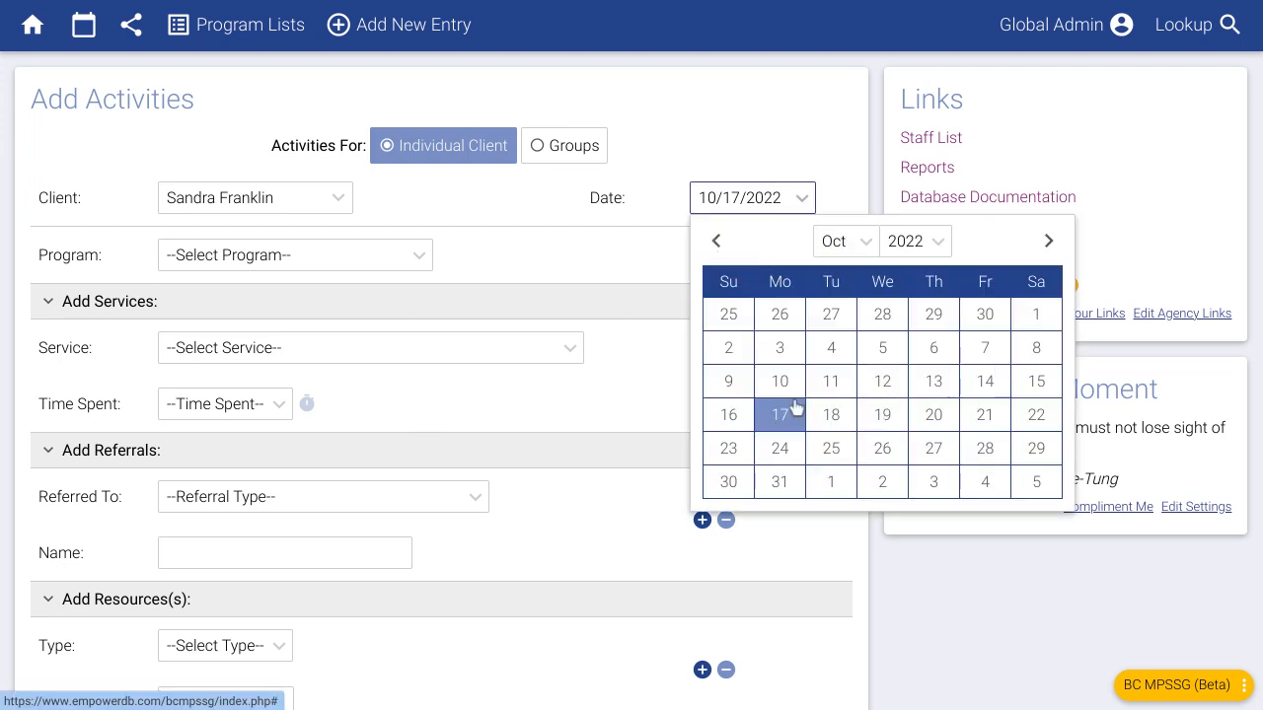
click(603, 278)
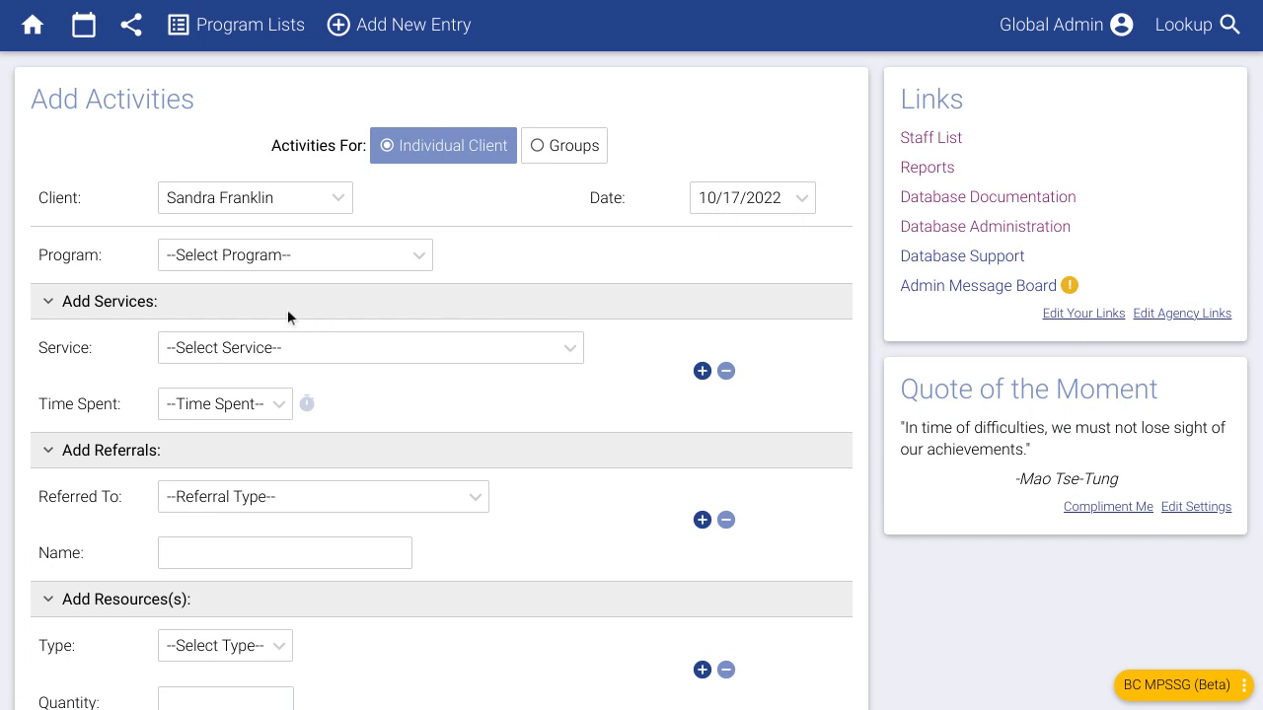
click(334, 264)
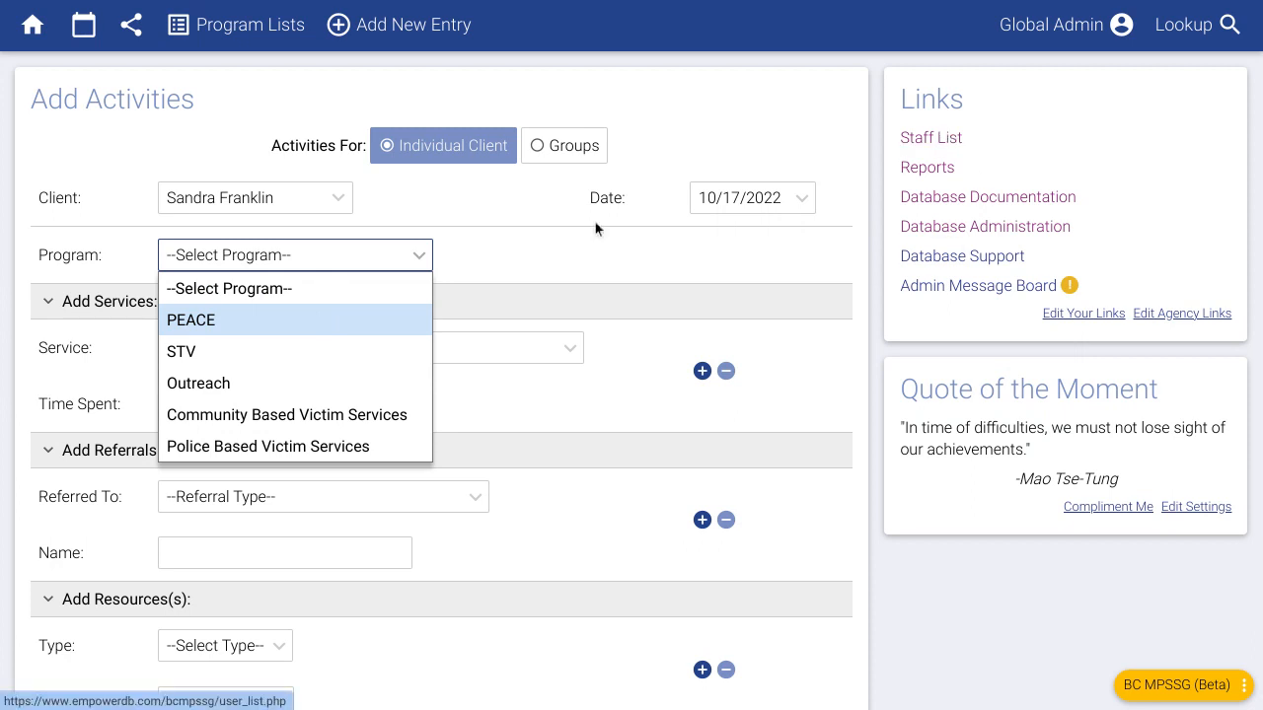
- Choose the PEACE program with Individual Counselling as the first service
click(212, 320)
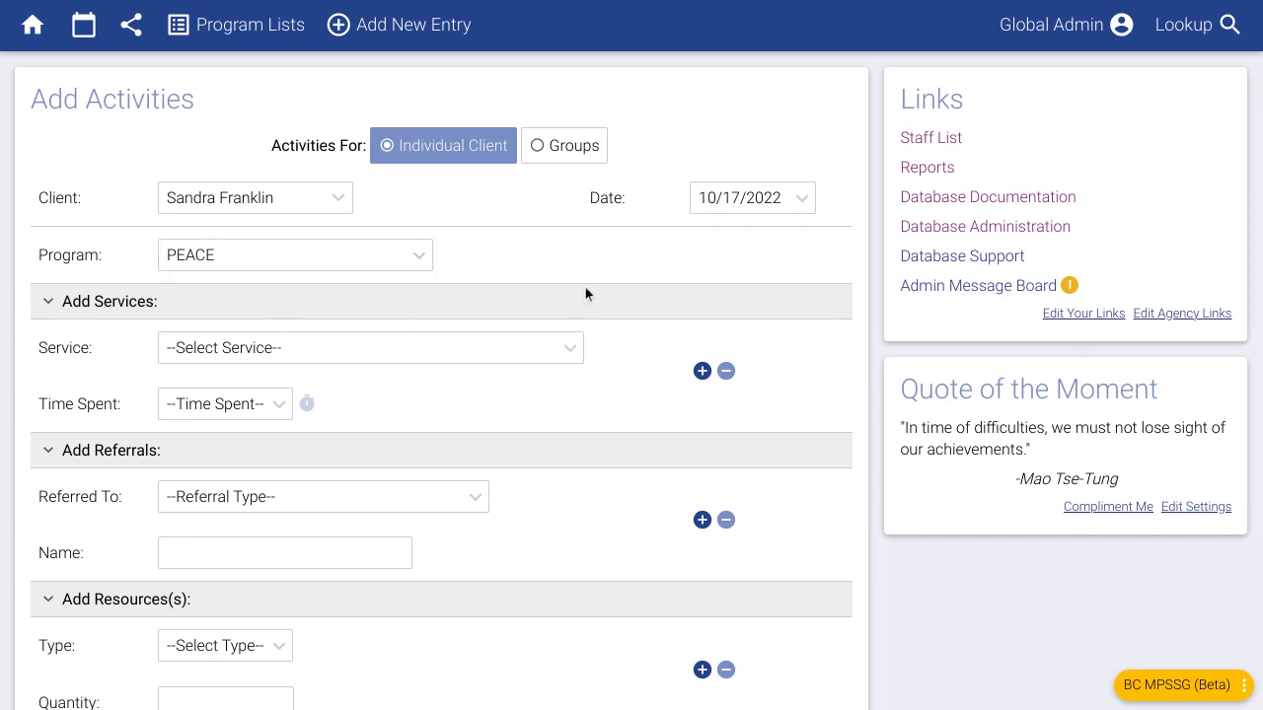
click(307, 364)
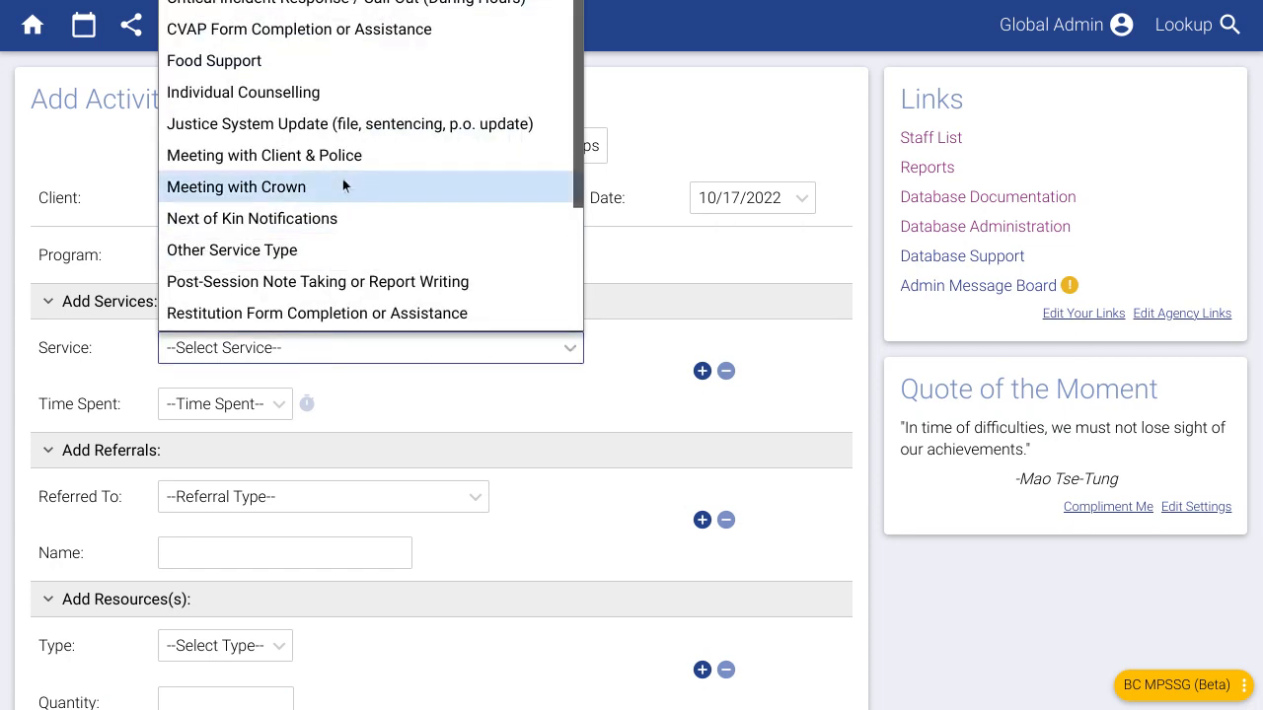
scroll(341, 178, down, 4)
scroll(330, 172, up, 4)
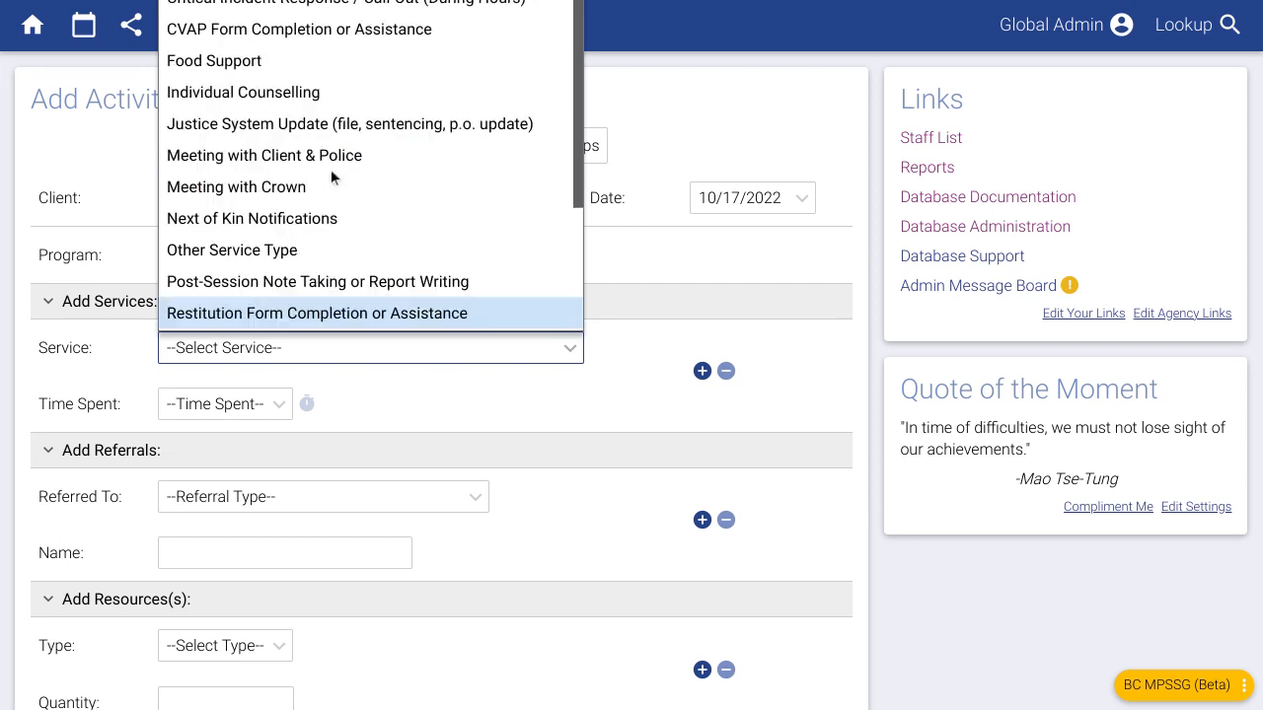
click(259, 94)
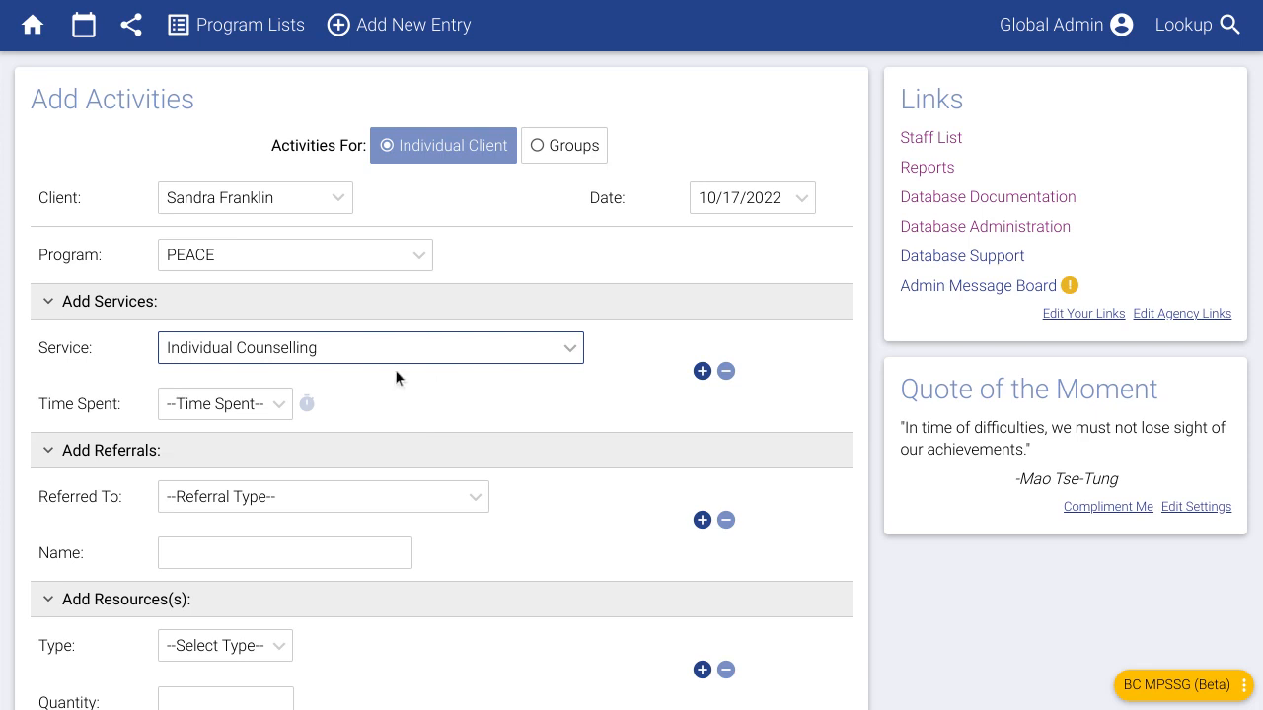
click(308, 362)
scroll(323, 191, down, 2)
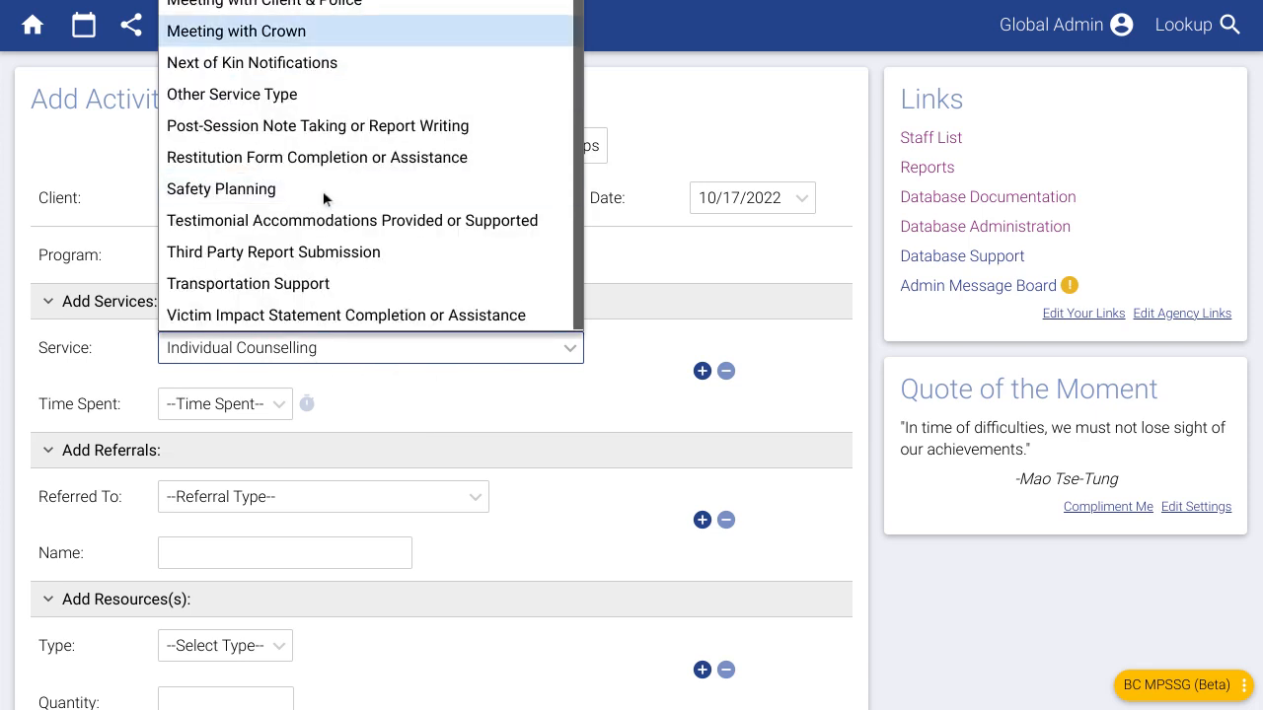
scroll(236, 213, up, 3)
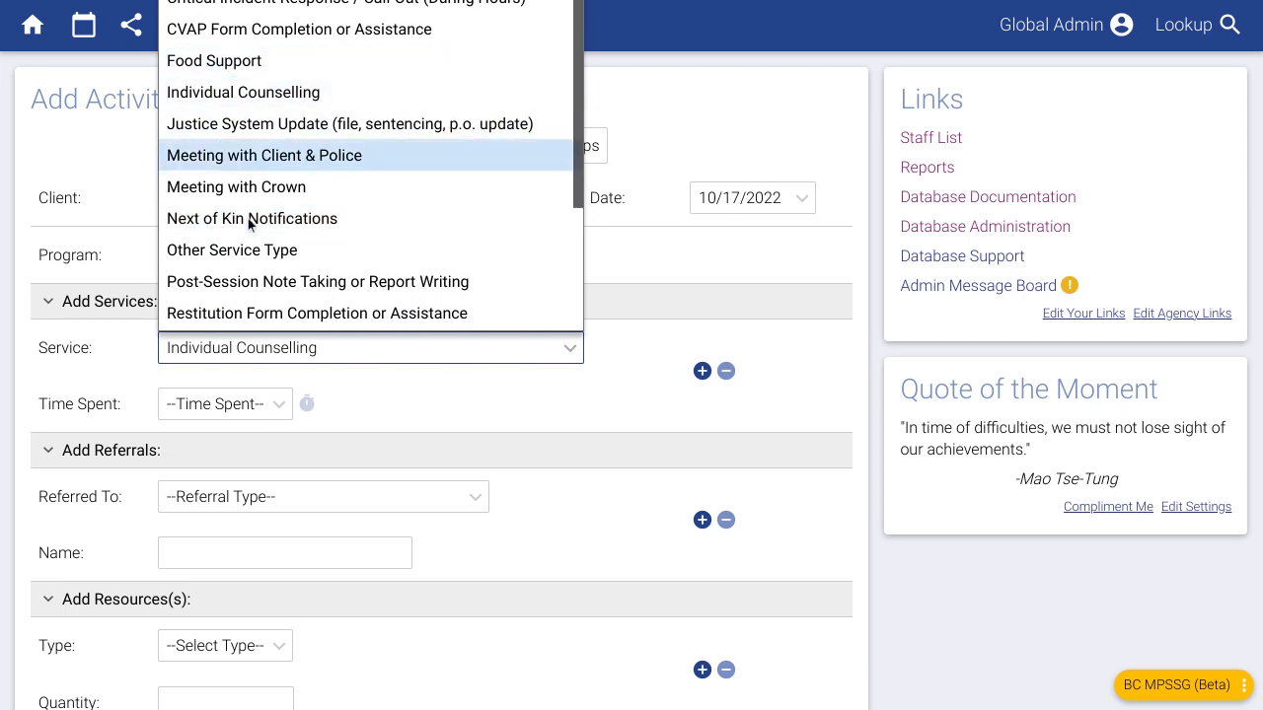
click(497, 431)
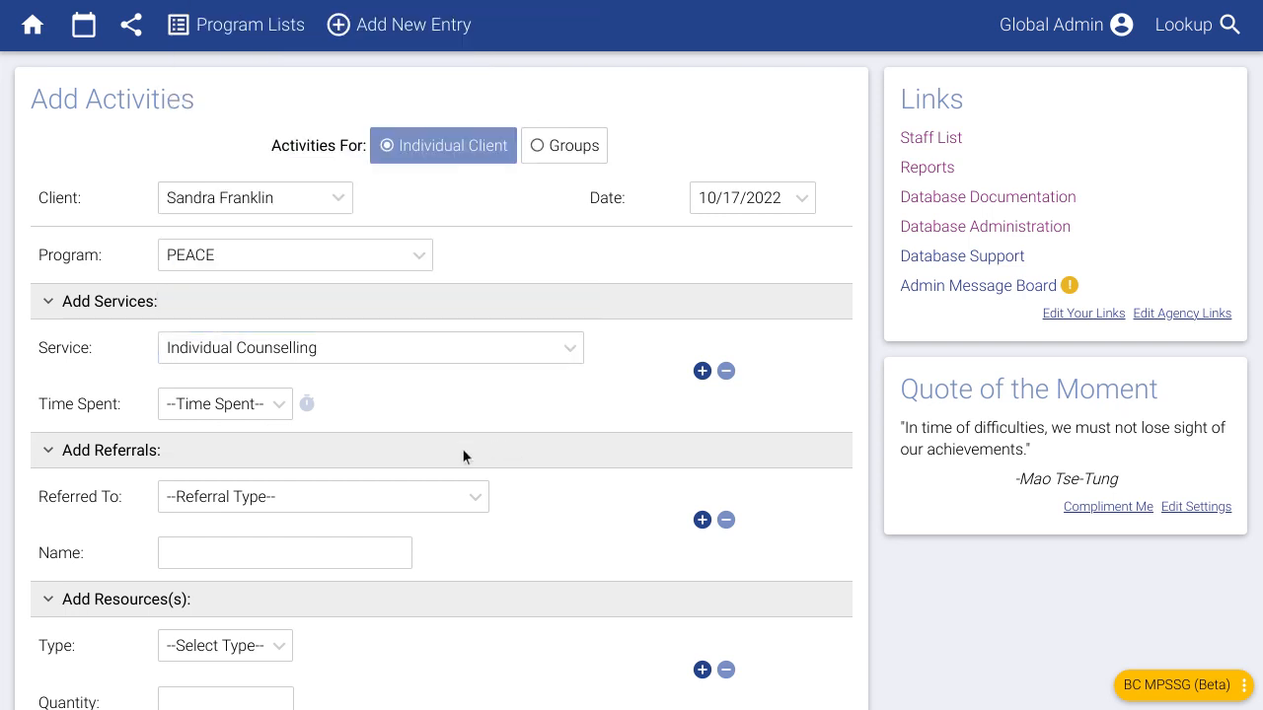
- Set the Individual Counselling time spent to 1/2 hr
click(233, 407)
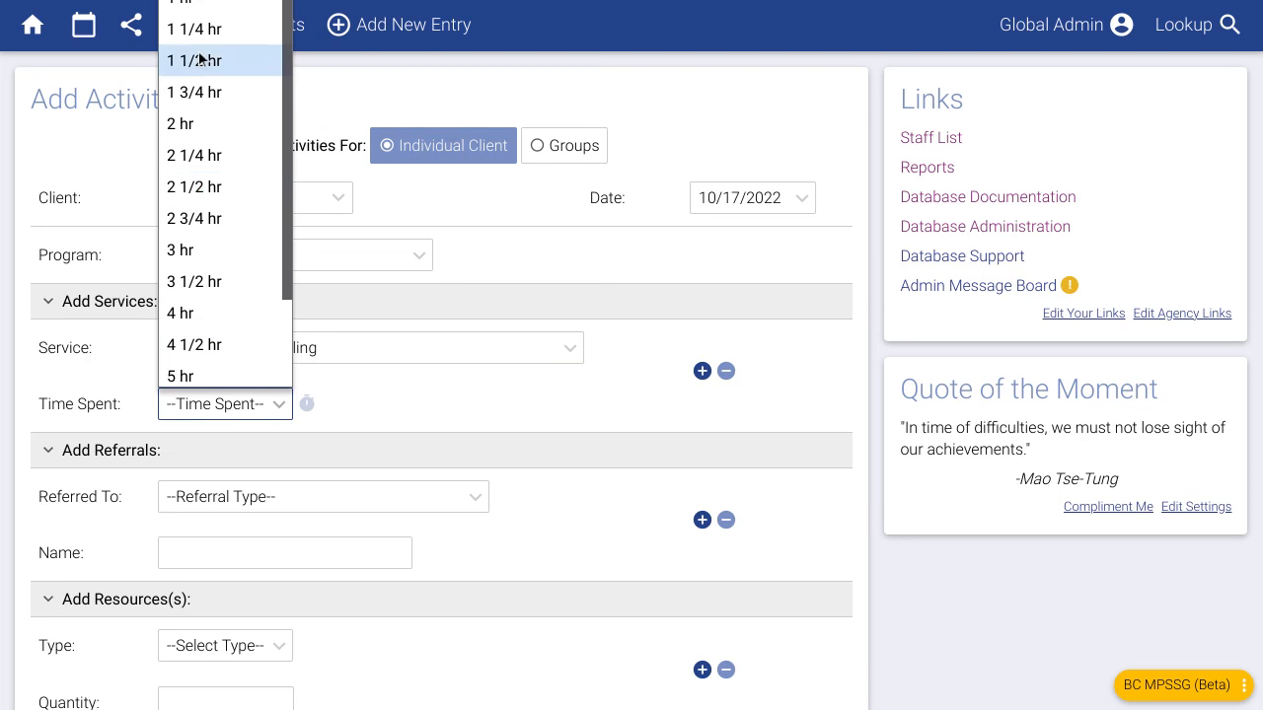
click(204, 4)
click(540, 413)
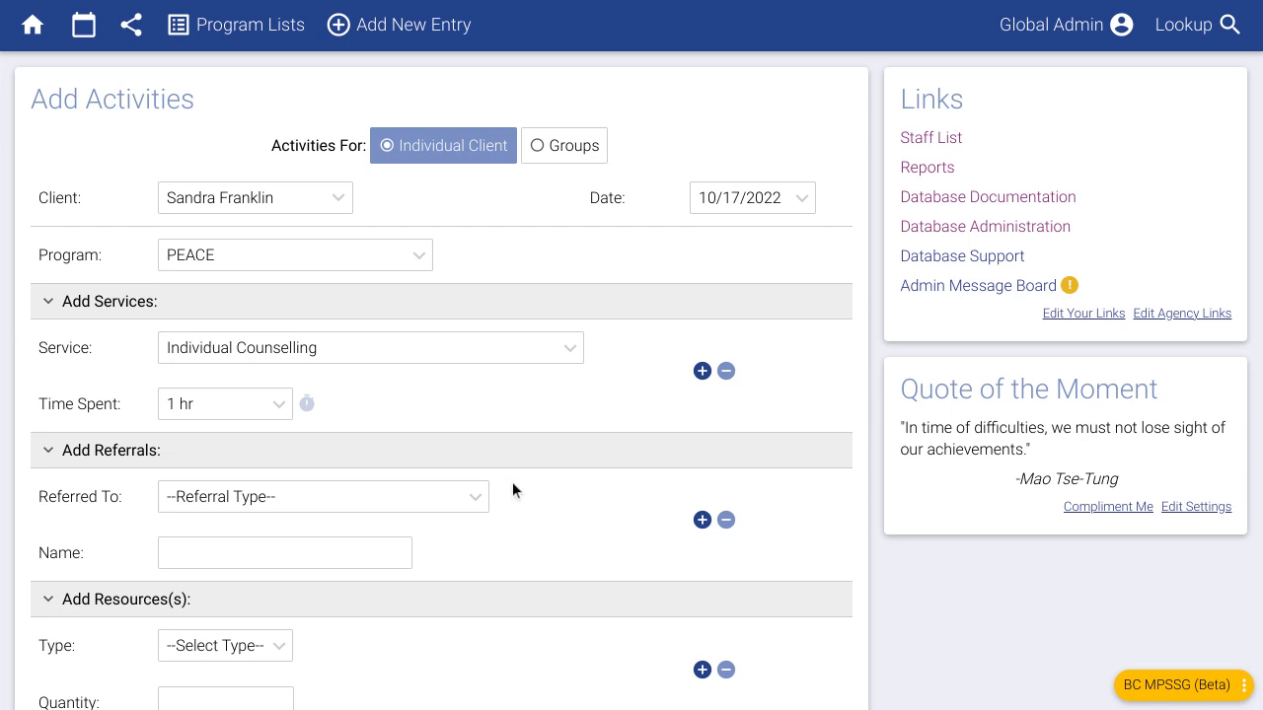
click(215, 411)
click(212, 1)
click(502, 387)
- Add a second service, Safety Planning, at 1/2 hr
click(701, 371)
click(498, 462)
scroll(407, 357, down, 1)
click(286, 301)
click(225, 528)
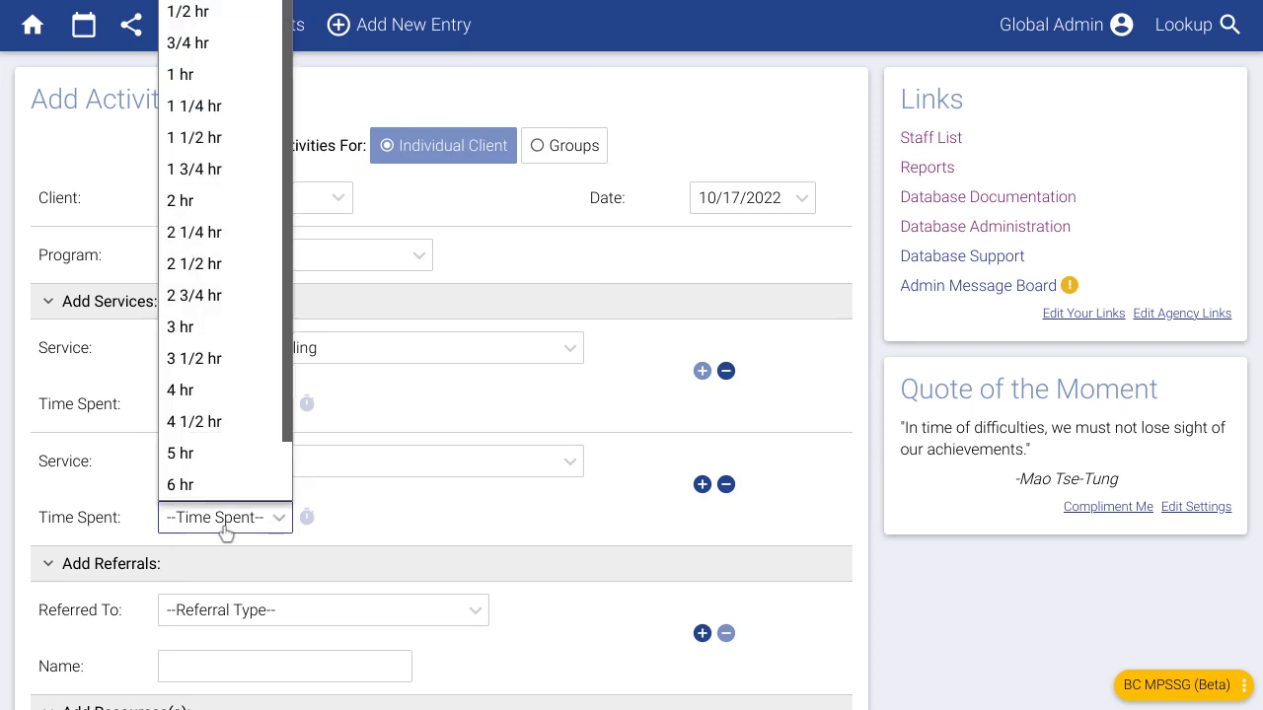
click(221, 12)
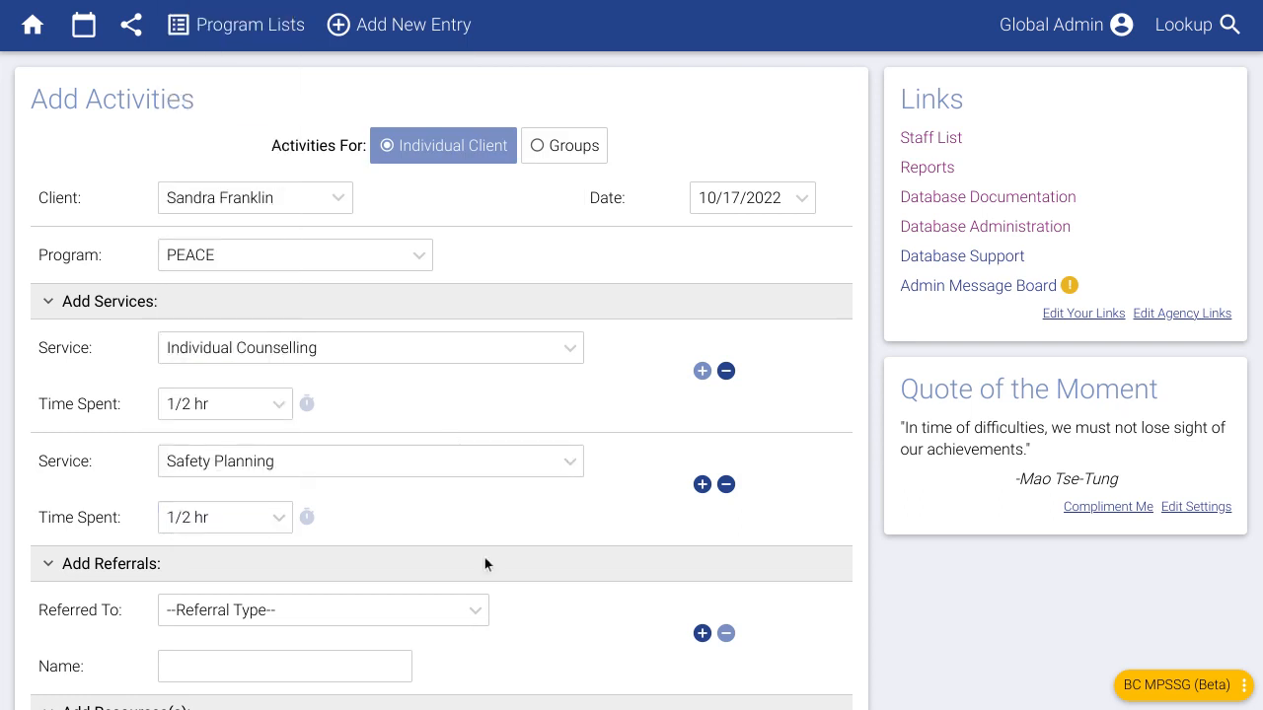
scroll(484, 565, down, 1)
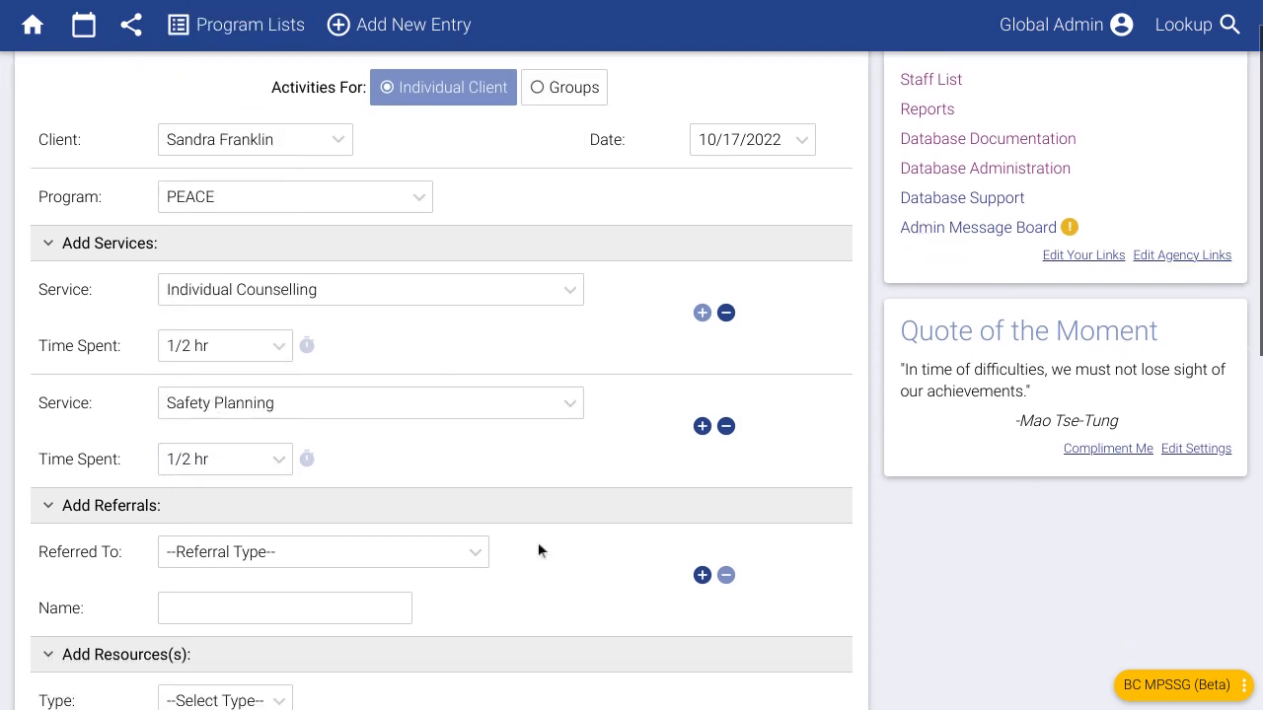
scroll(504, 530, down, 3)
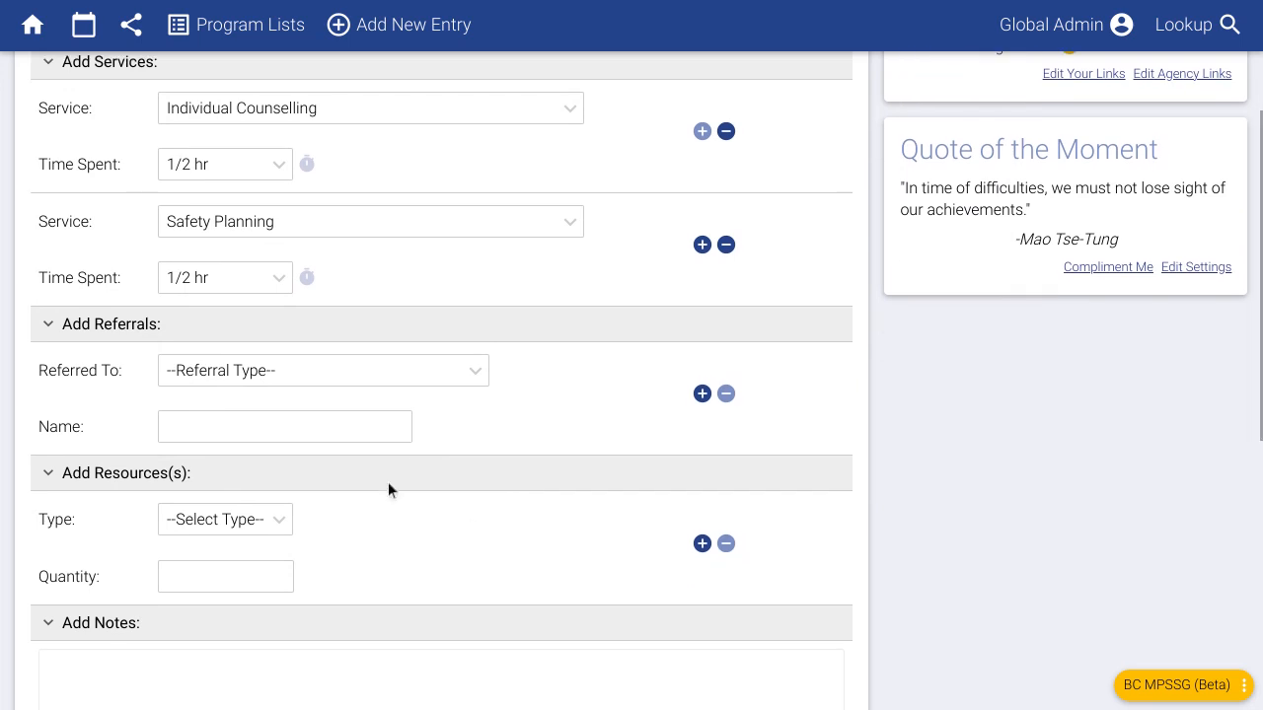
- Add a referral to Mental Health/Addictions Services naming ABC Org
click(369, 381)
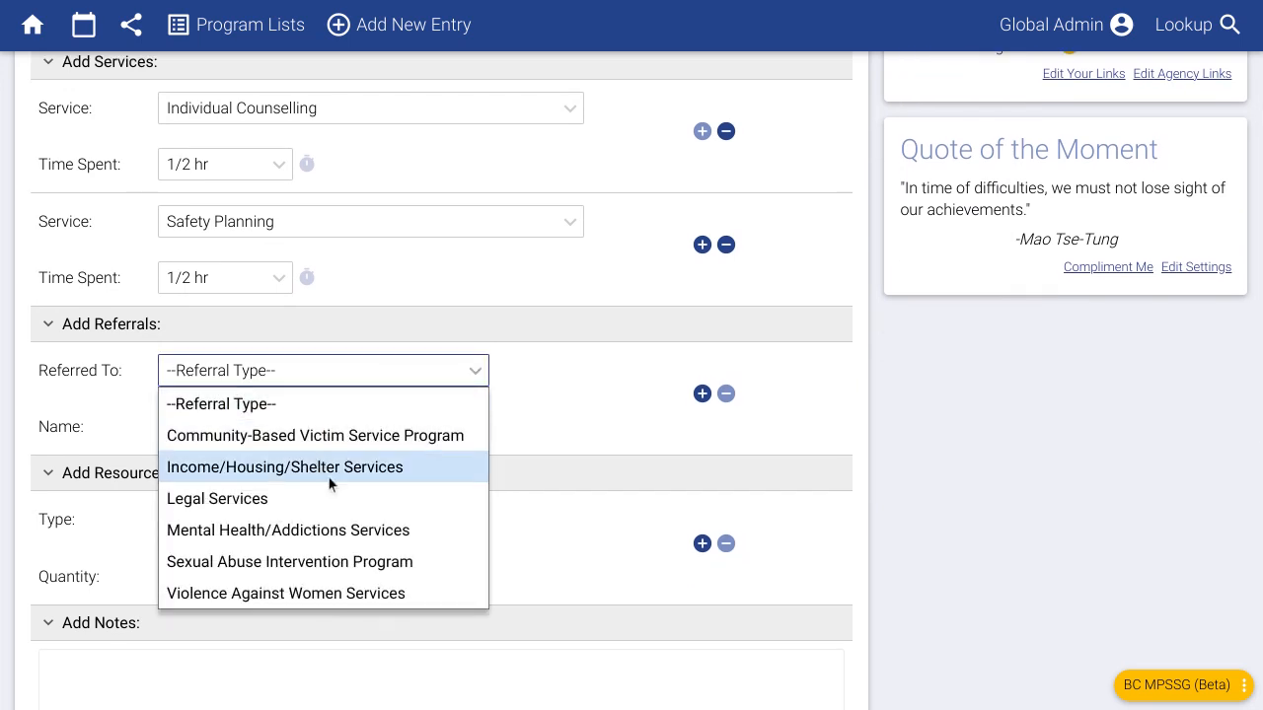
click(341, 533)
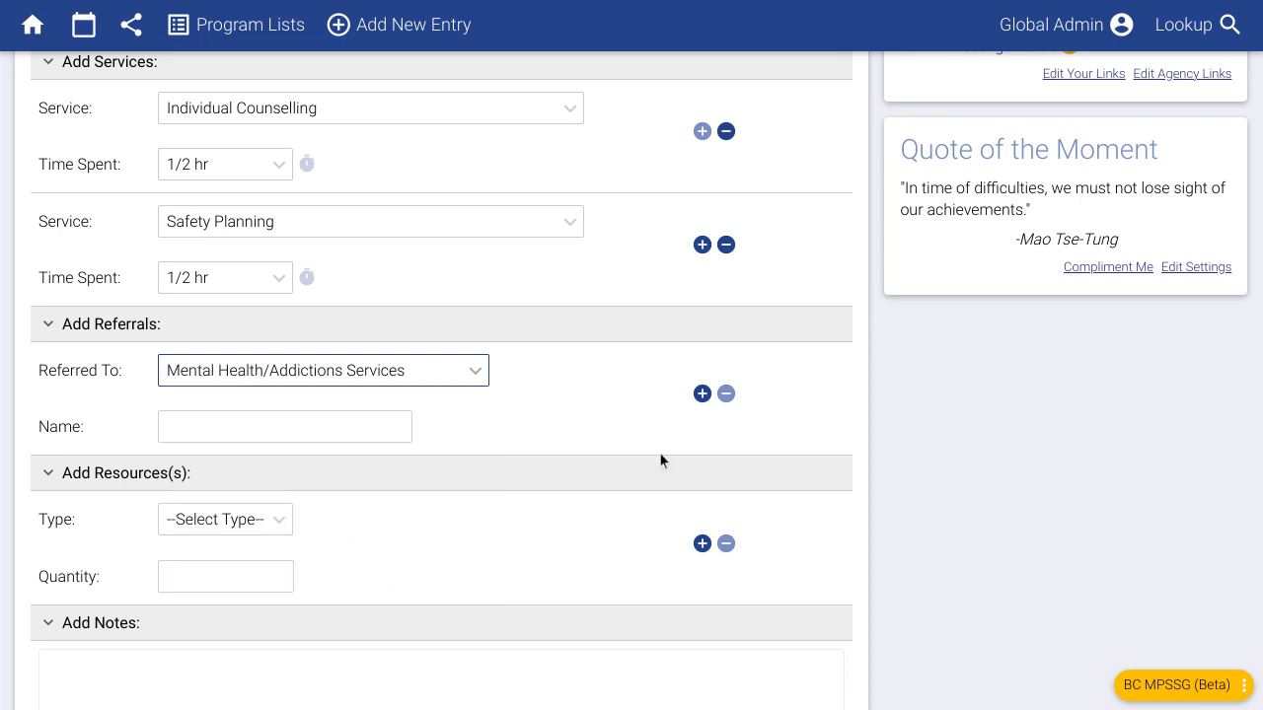
click(163, 427)
click(537, 437)
click(372, 434)
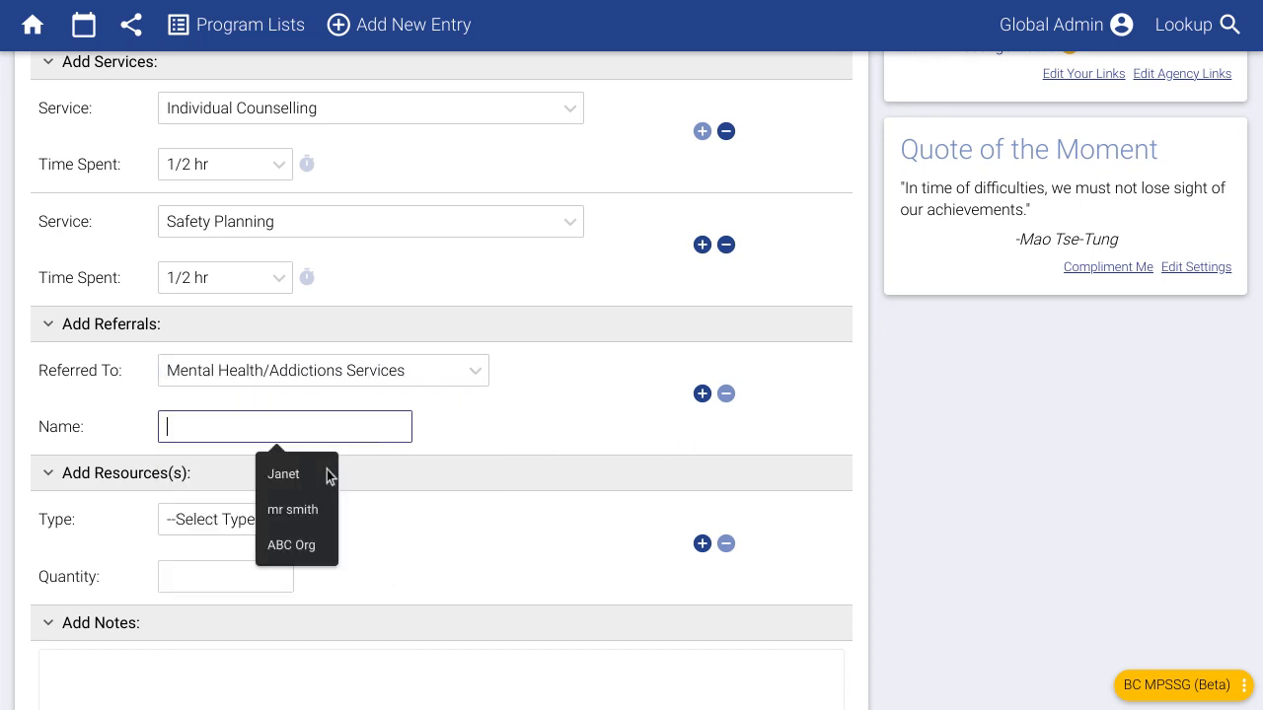
click(299, 557)
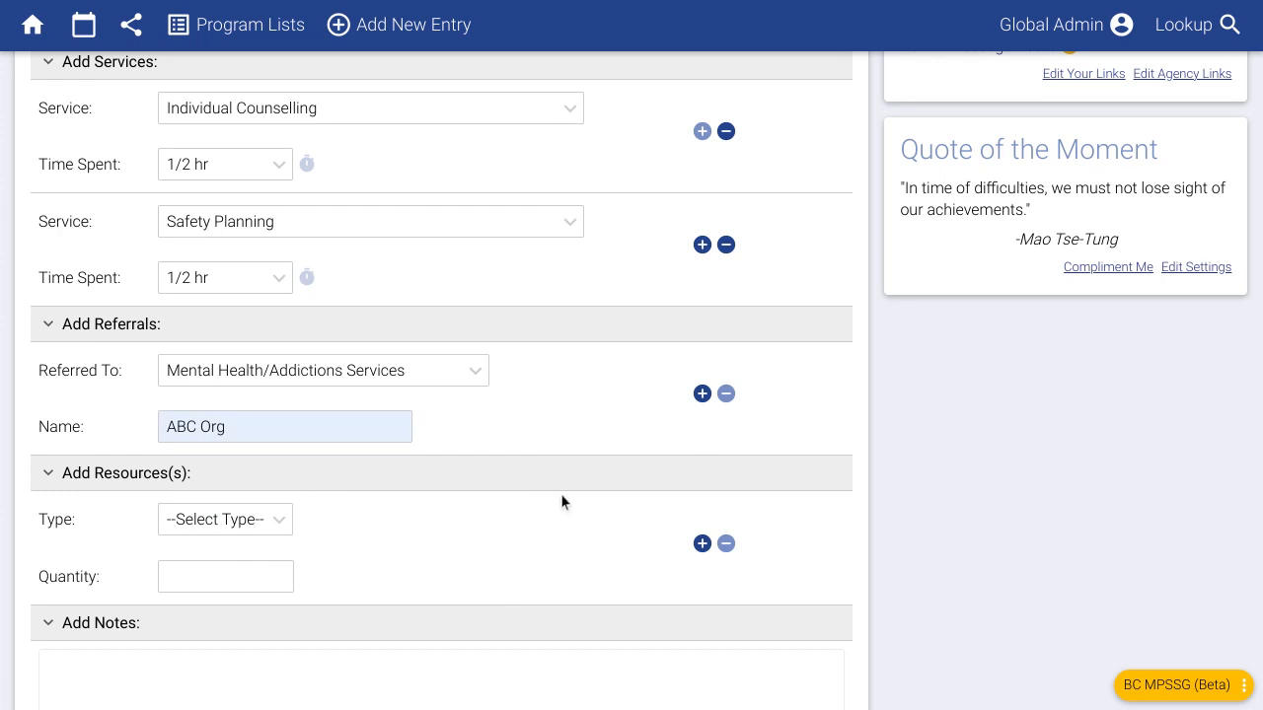
triple_click(236, 437)
click(453, 434)
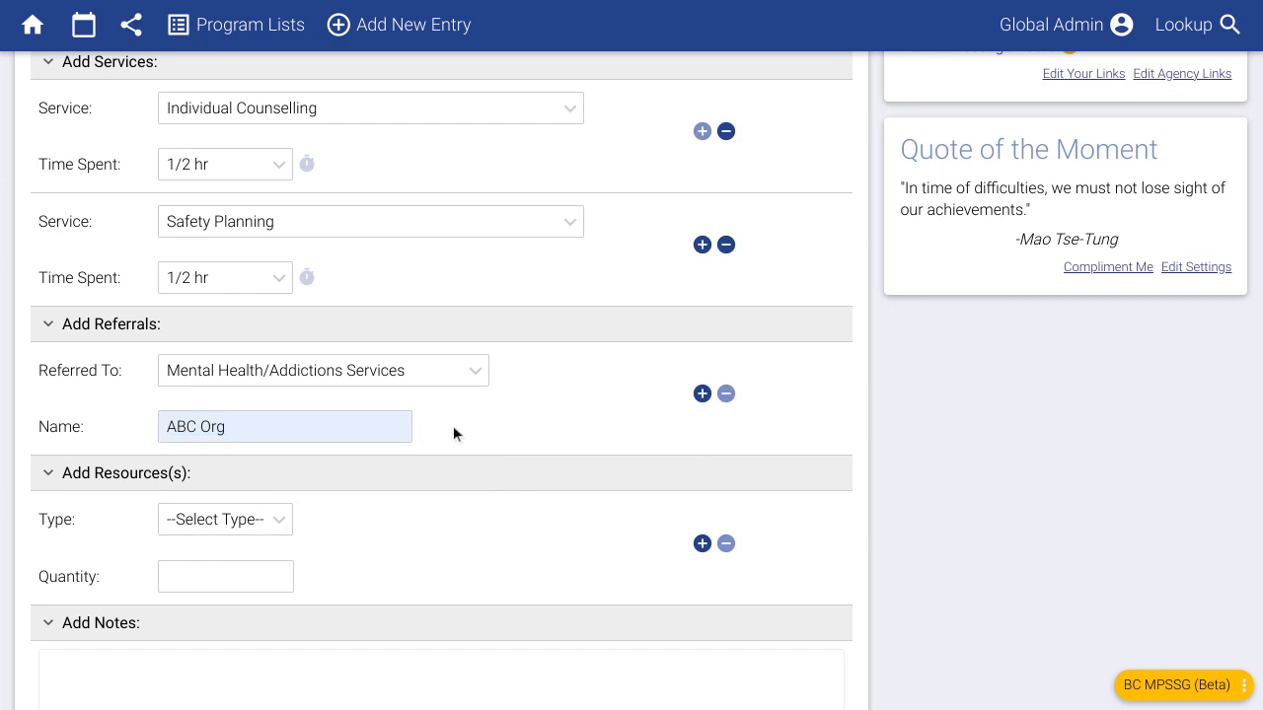
- Add a second referral to a Community-Based Victim Service Program
click(702, 394)
click(370, 481)
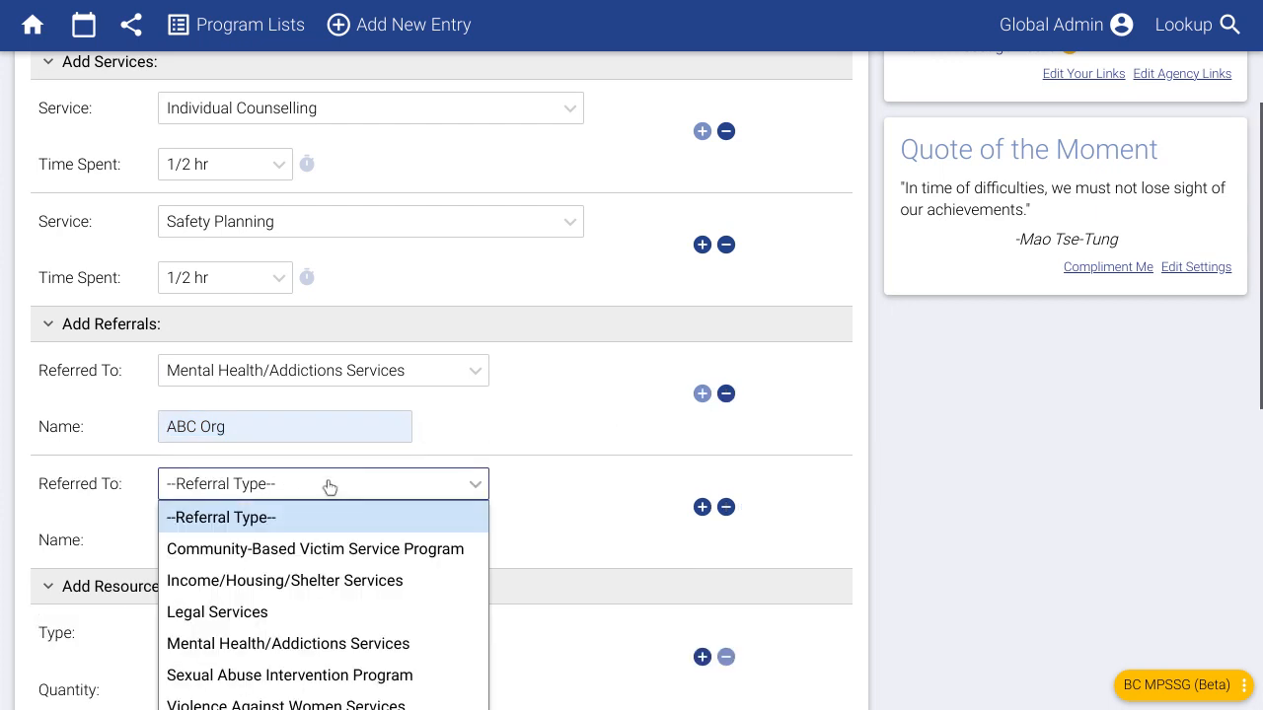
click(264, 548)
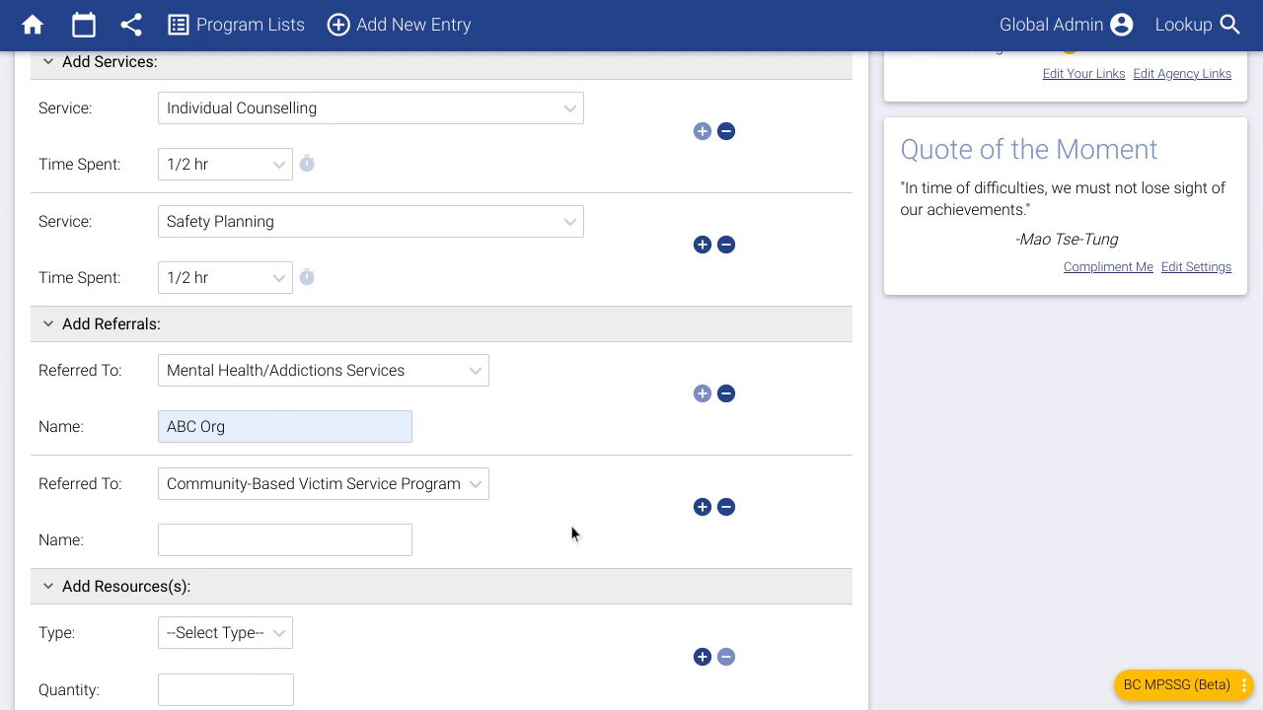
scroll(553, 513, down, 1)
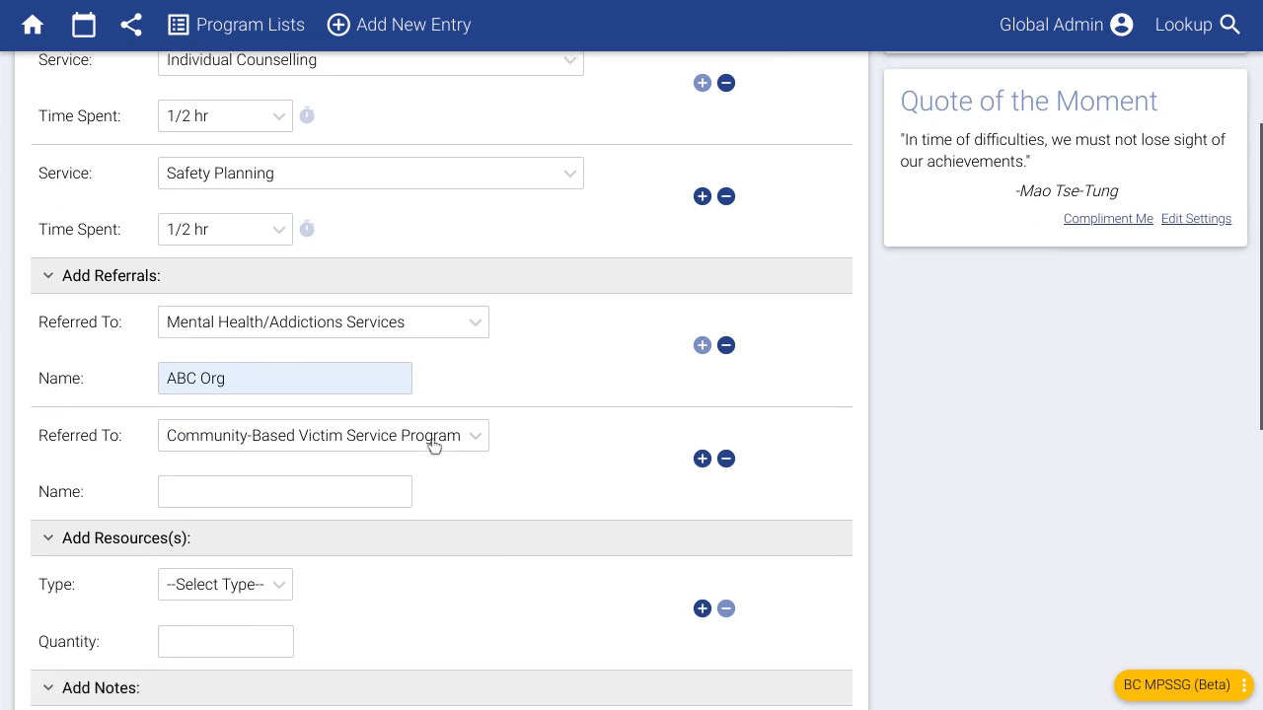
click(432, 444)
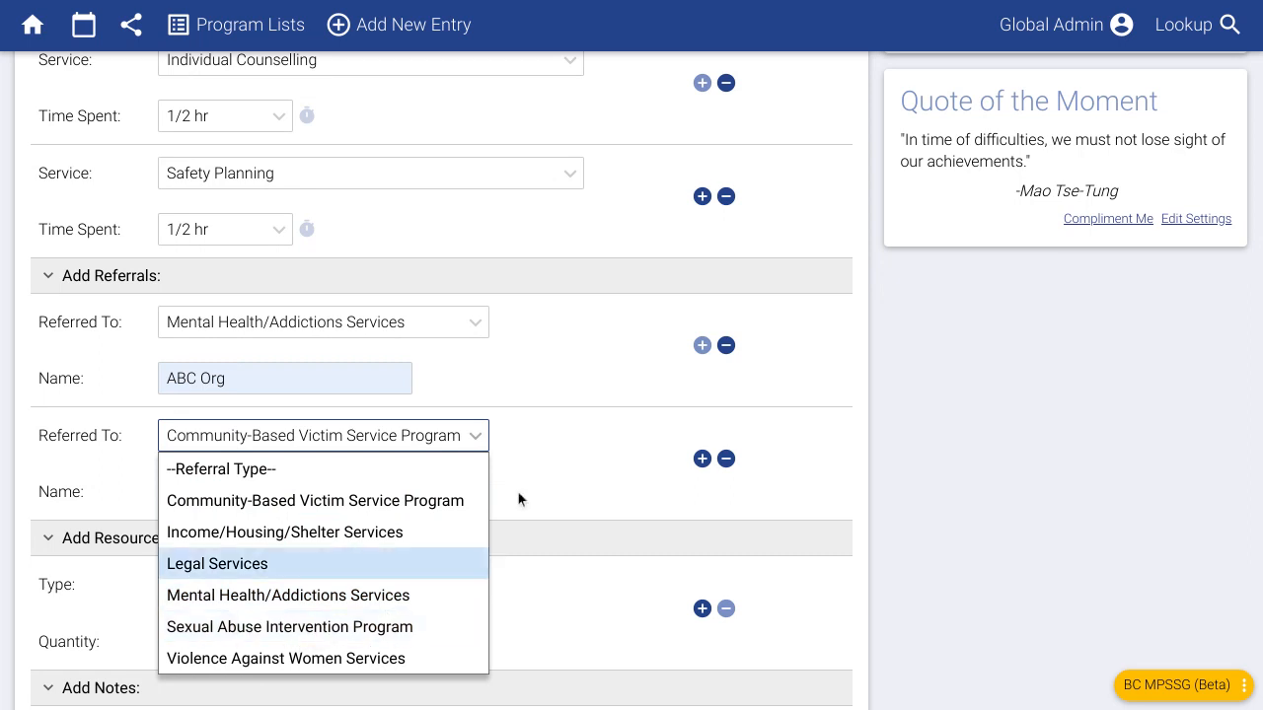
click(530, 468)
scroll(441, 479, down, 2)
scroll(441, 485, down, 2)
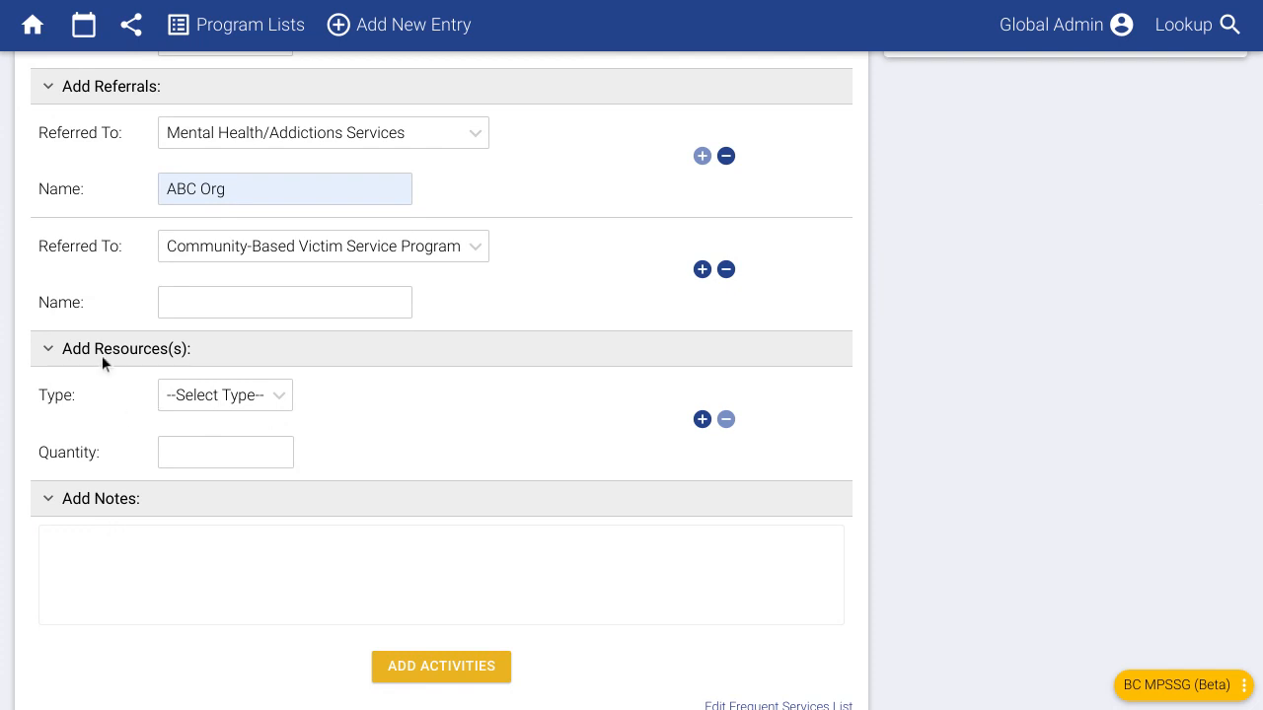
- Add a Km Travelled resource of 9 and the note 'Some notes go here...'
click(191, 397)
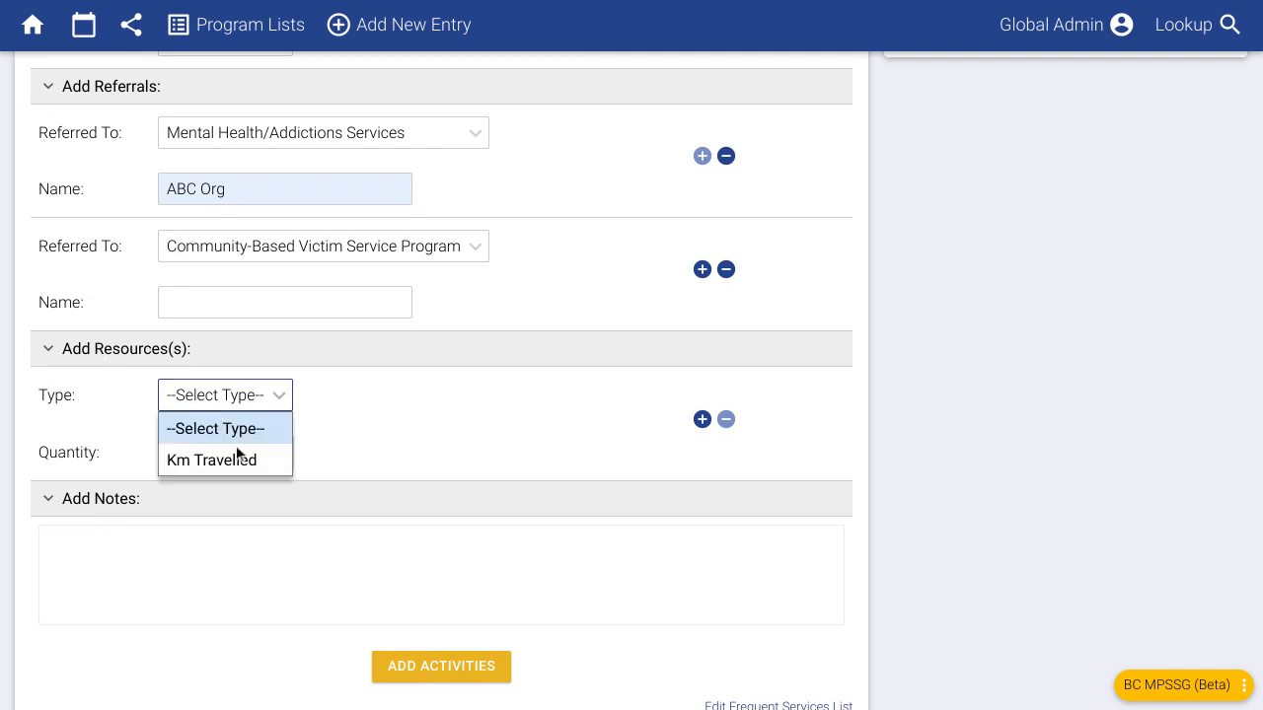
click(244, 462)
click(220, 457)
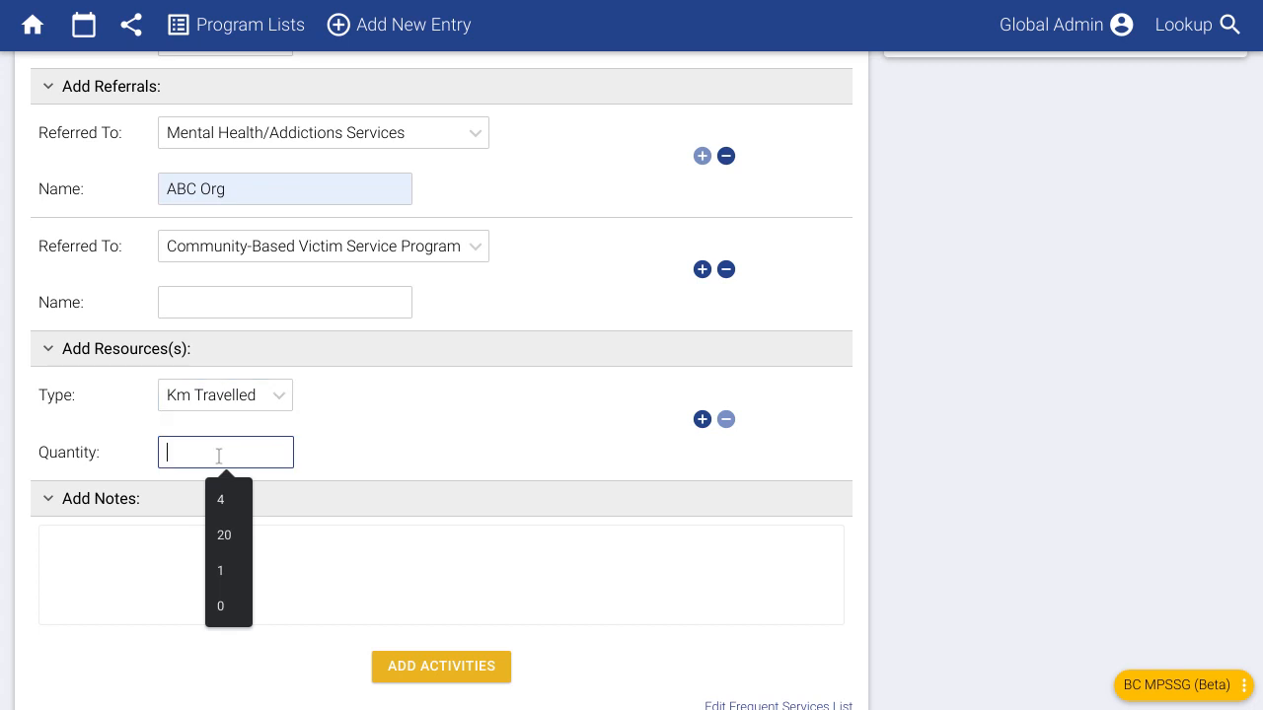
text(9)
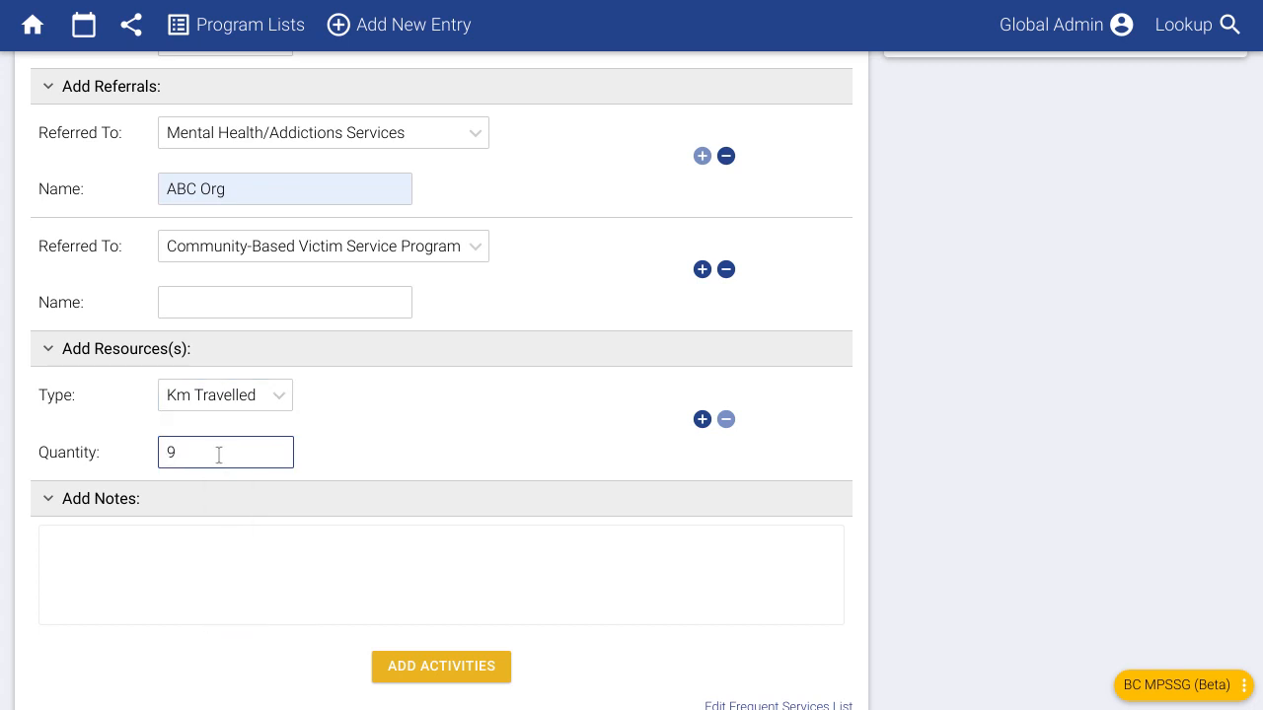
click(525, 417)
click(246, 562)
text(Some notes go here...)
click(487, 447)
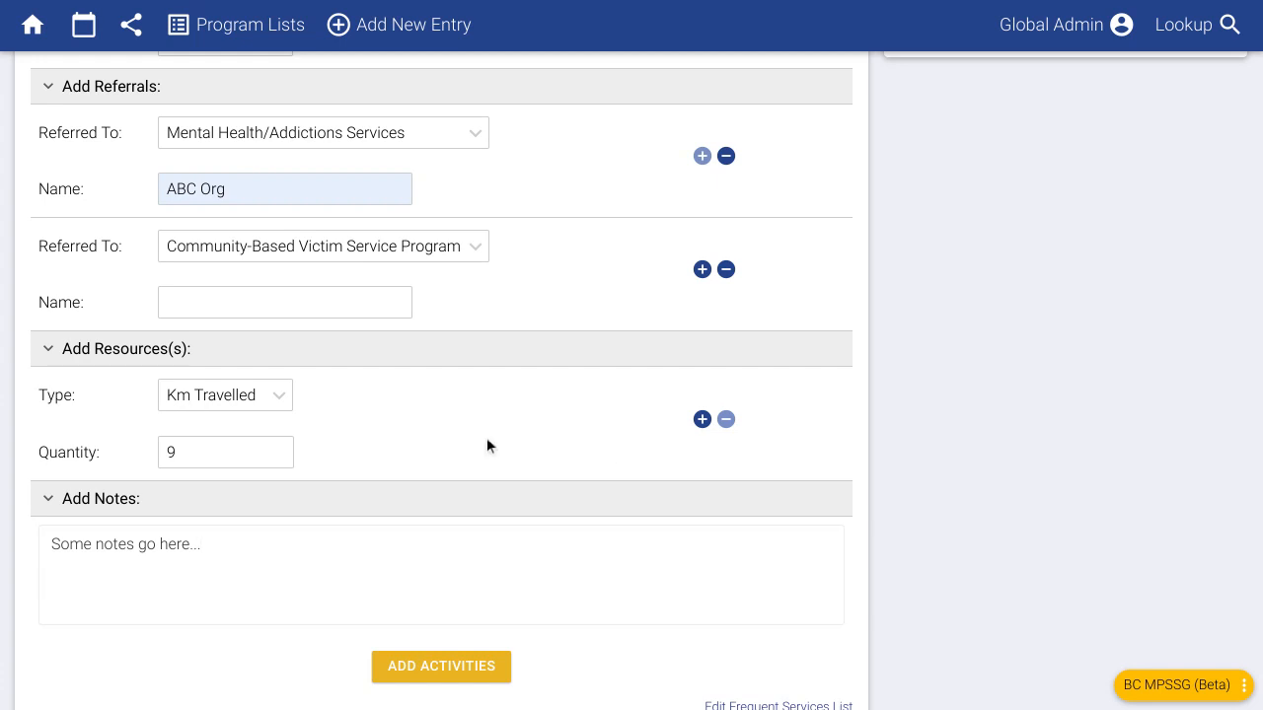
- Scroll through the completed activity form to review it
scroll(395, 457, down, 1)
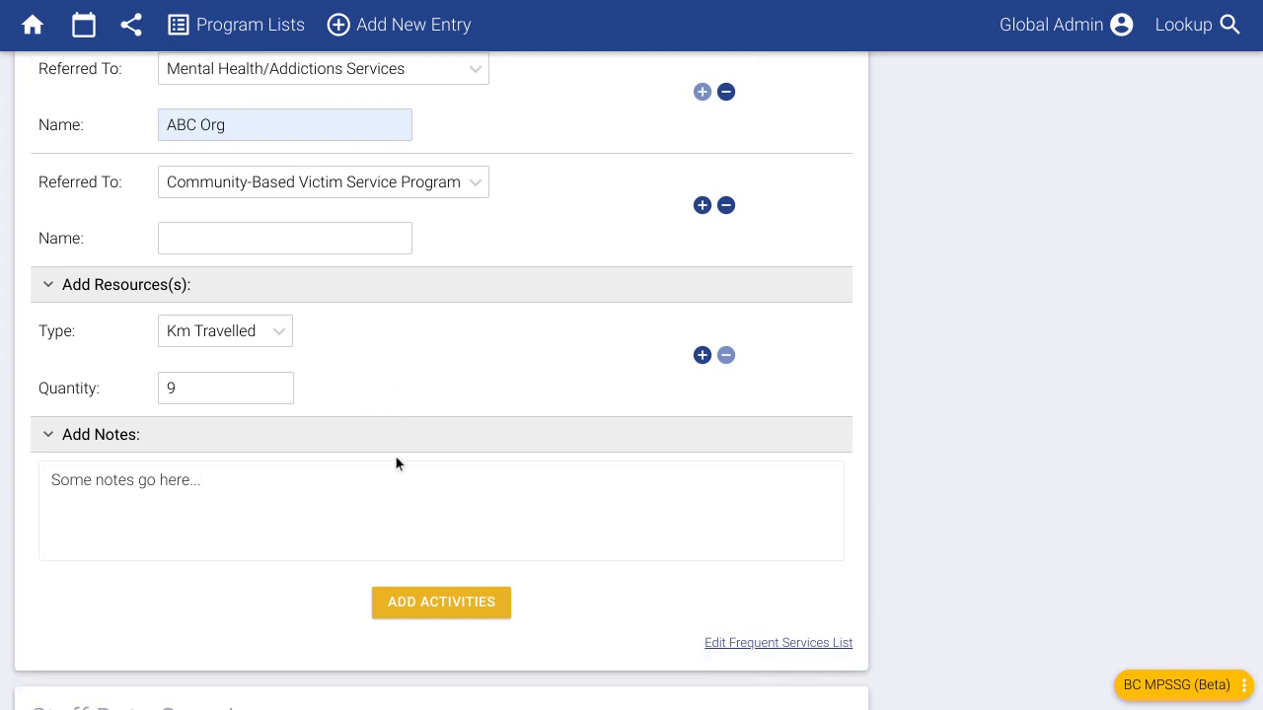
scroll(387, 493, down, 1)
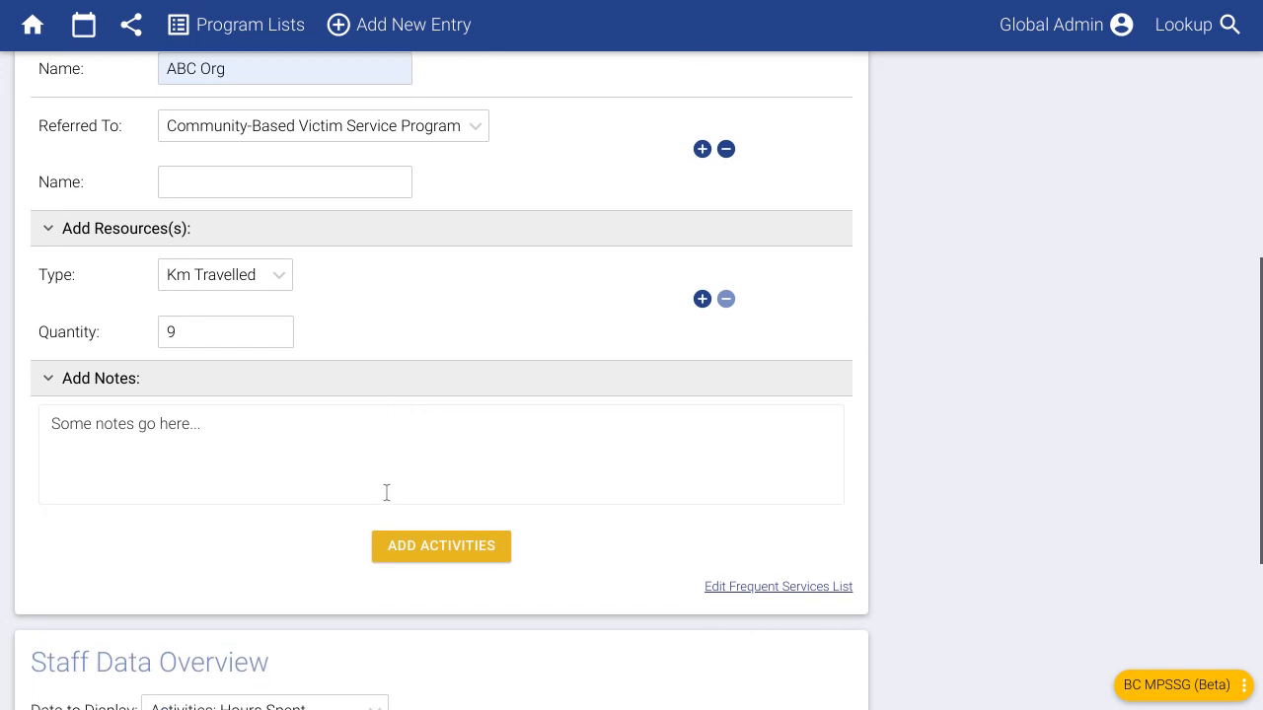
scroll(325, 562, up, 2)
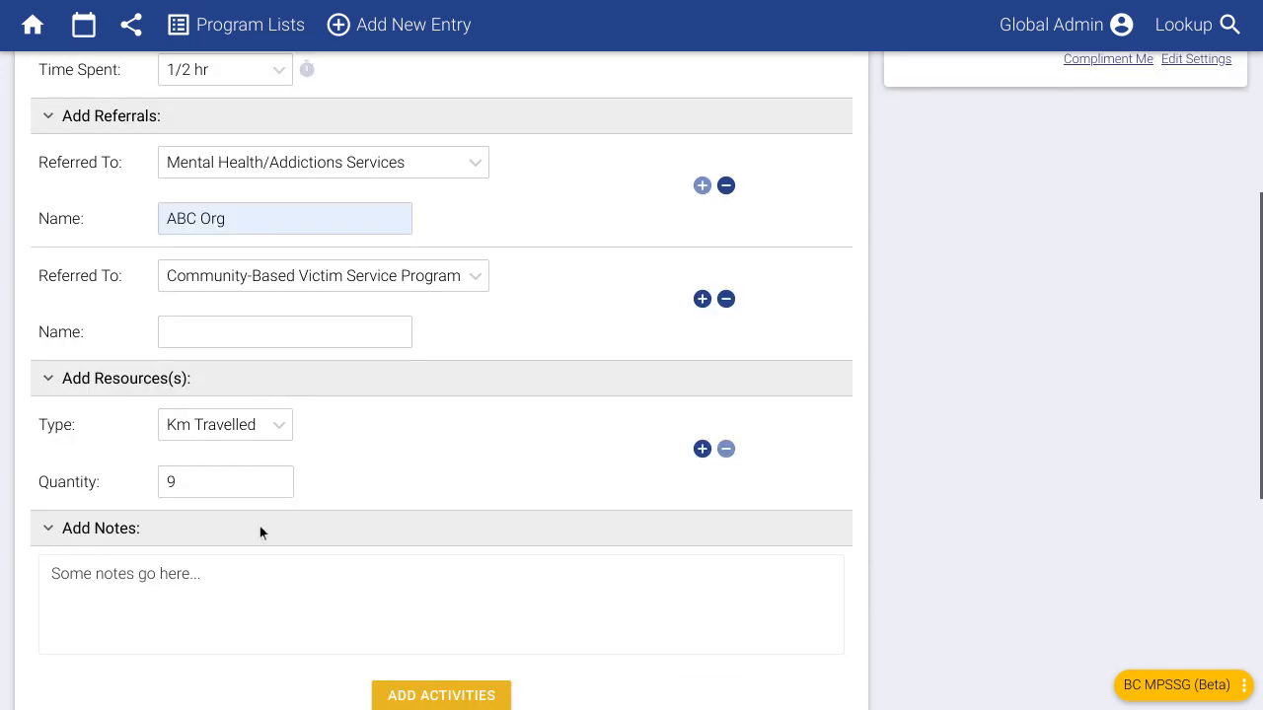
scroll(207, 277, up, 1)
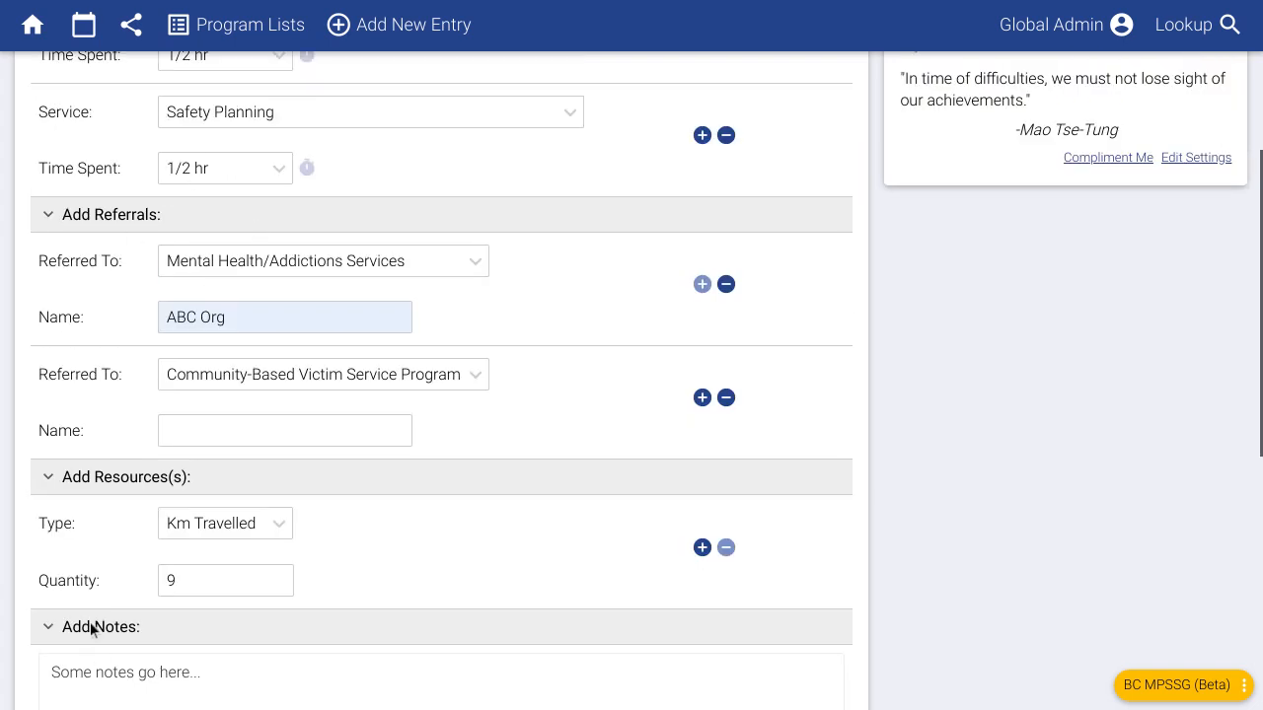
scroll(101, 484, up, 2)
scroll(112, 592, down, 2)
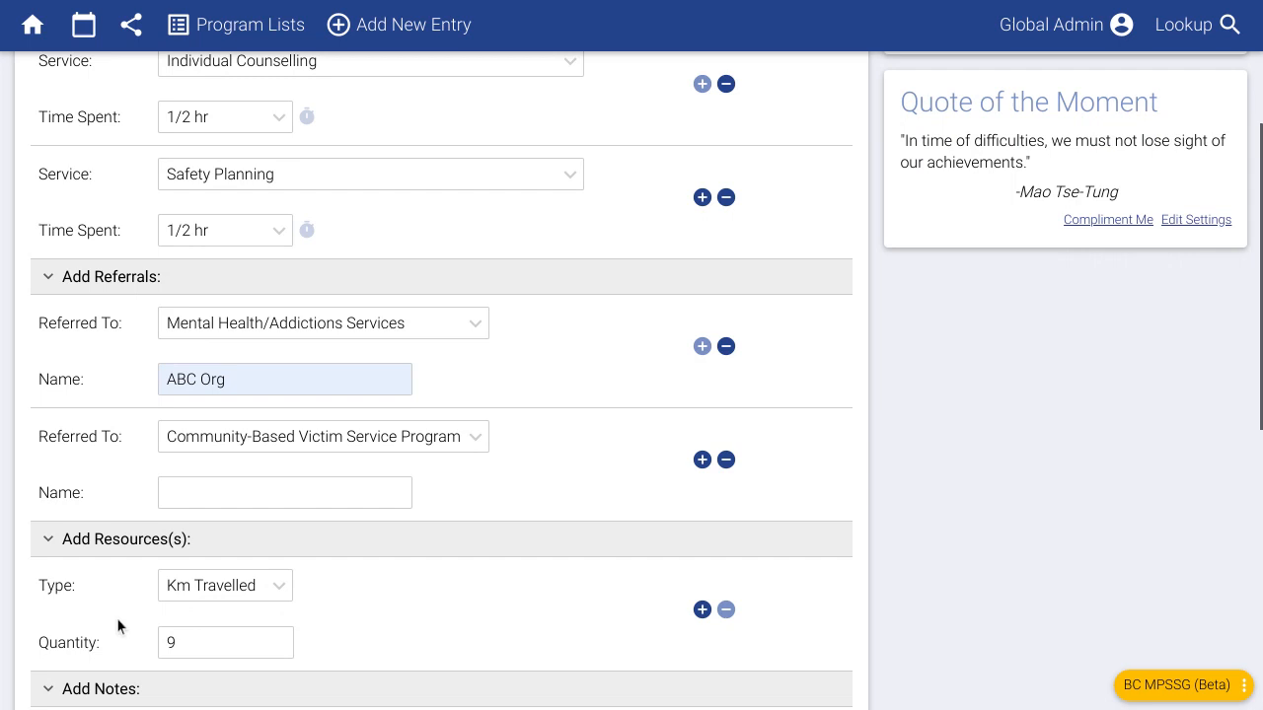
scroll(119, 656, down, 1)
scroll(160, 504, up, 1)
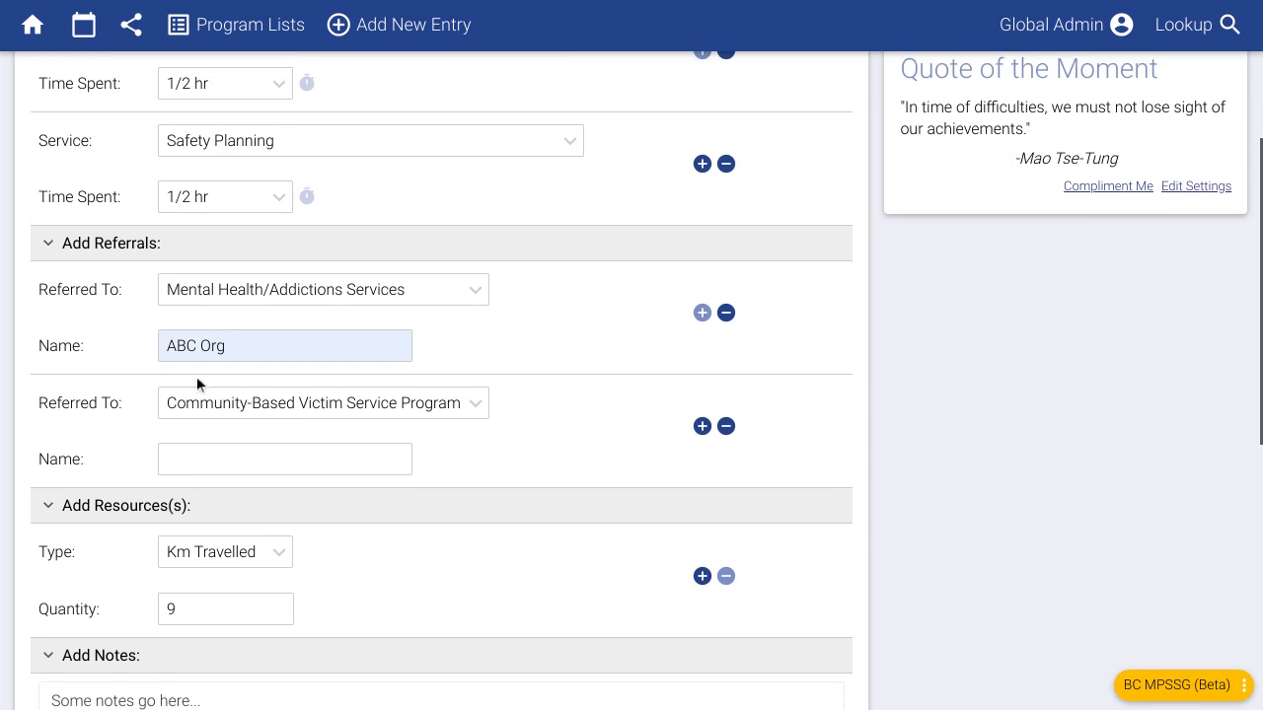
scroll(480, 441, down, 1)
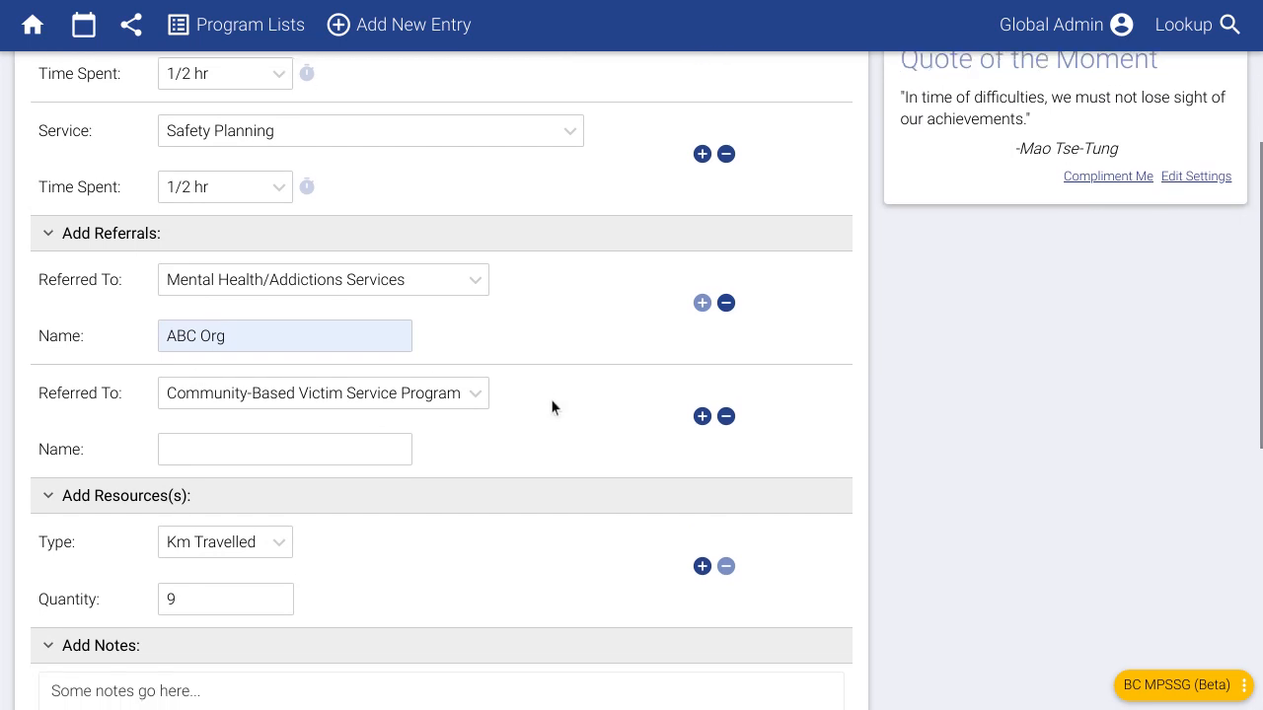
scroll(551, 405, down, 2)
scroll(364, 438, down, 1)
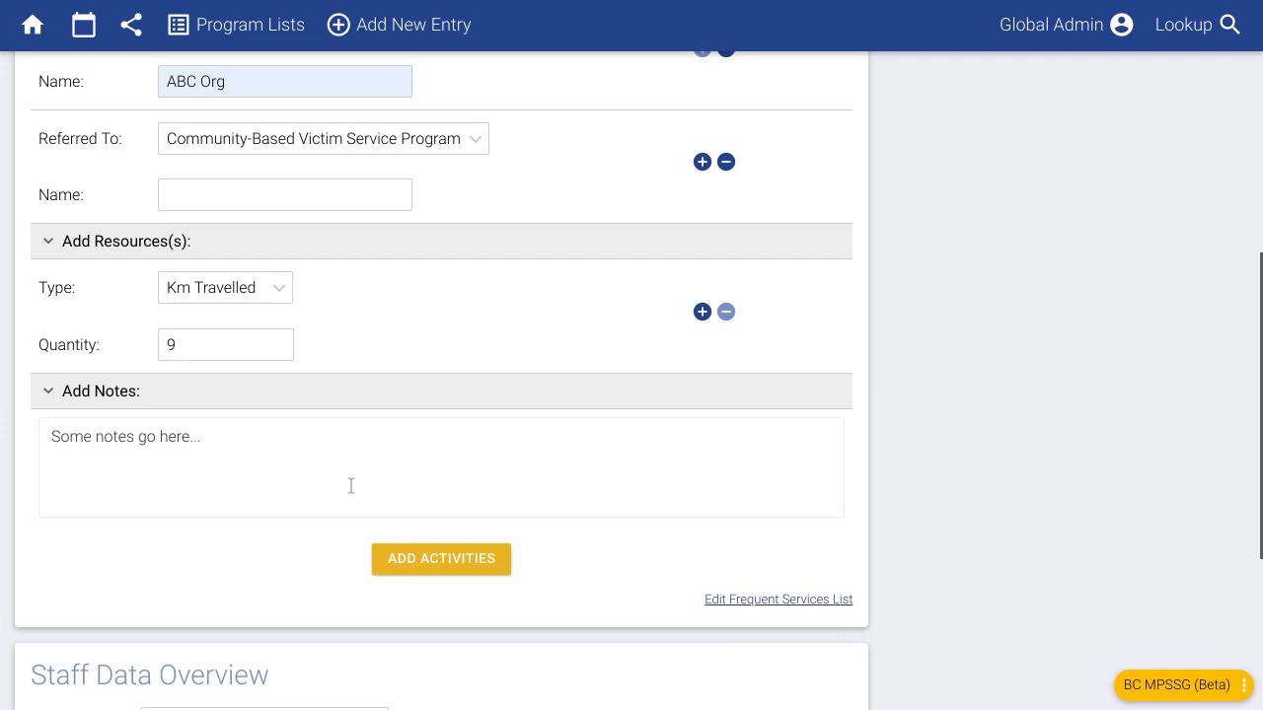
- Submit the client activity, then start a Child/Youth Group Counselling group entry of 1 hr
click(455, 572)
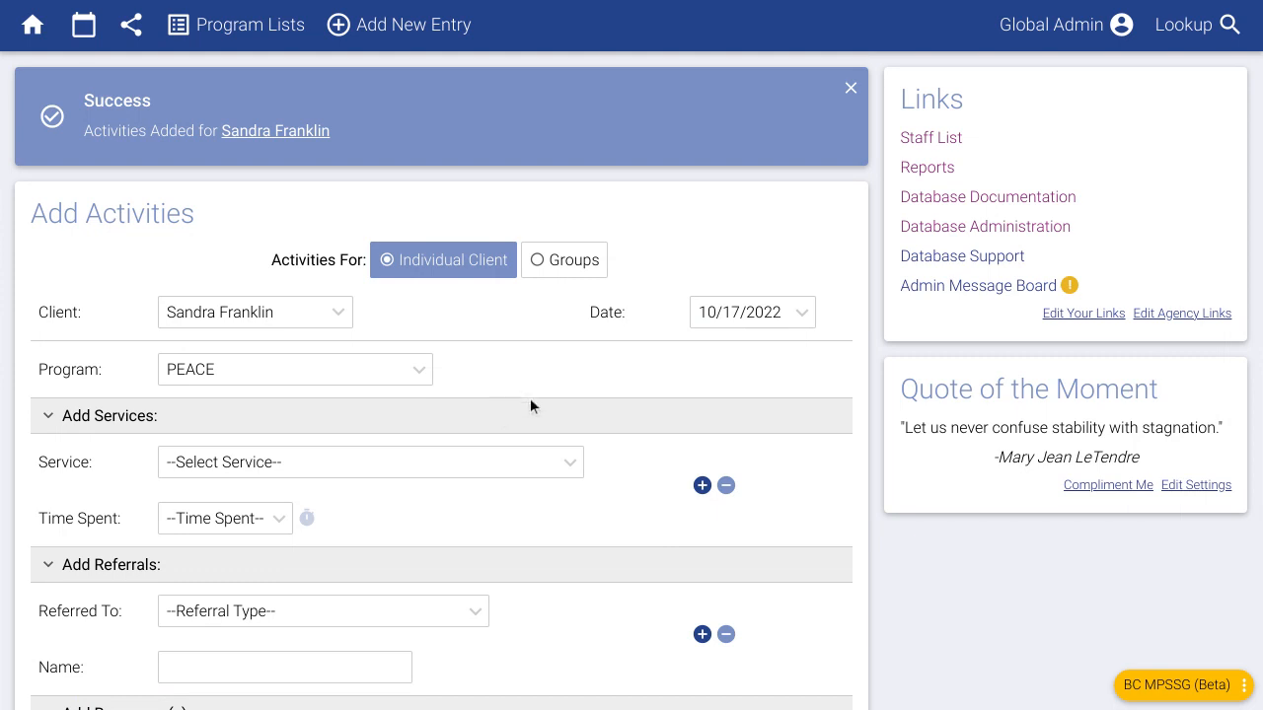
click(572, 266)
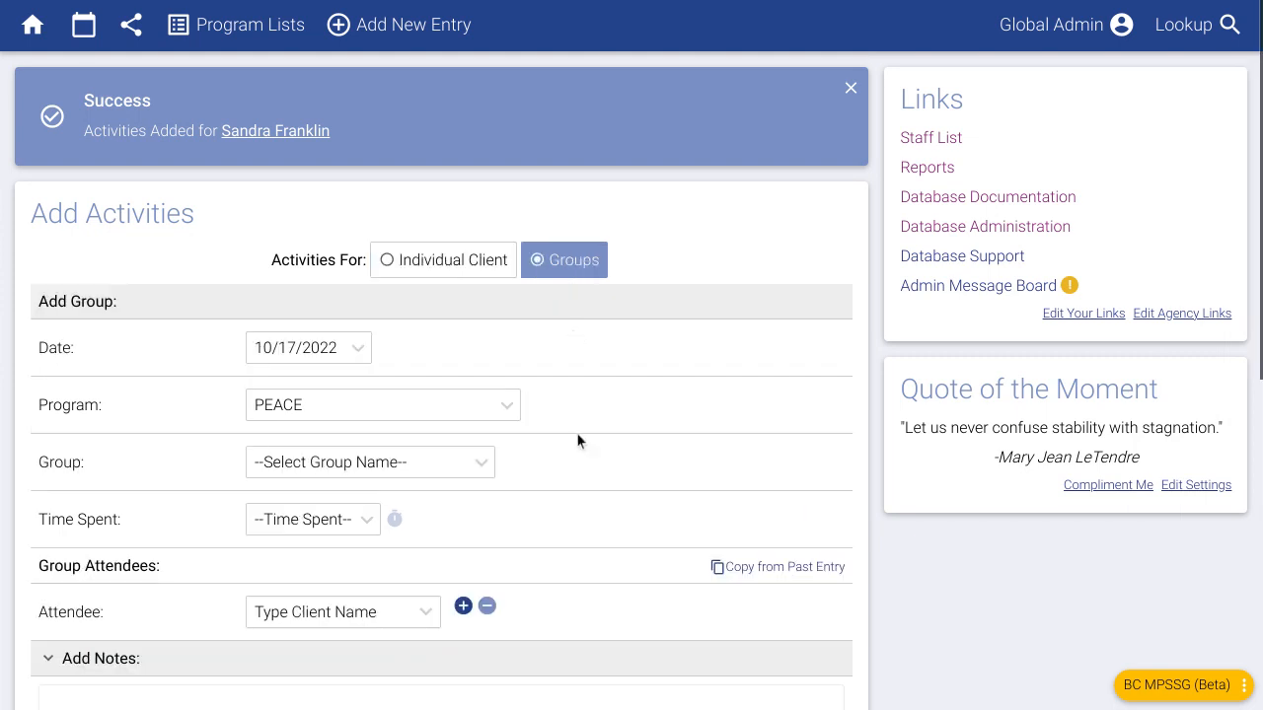
scroll(576, 468, down, 1)
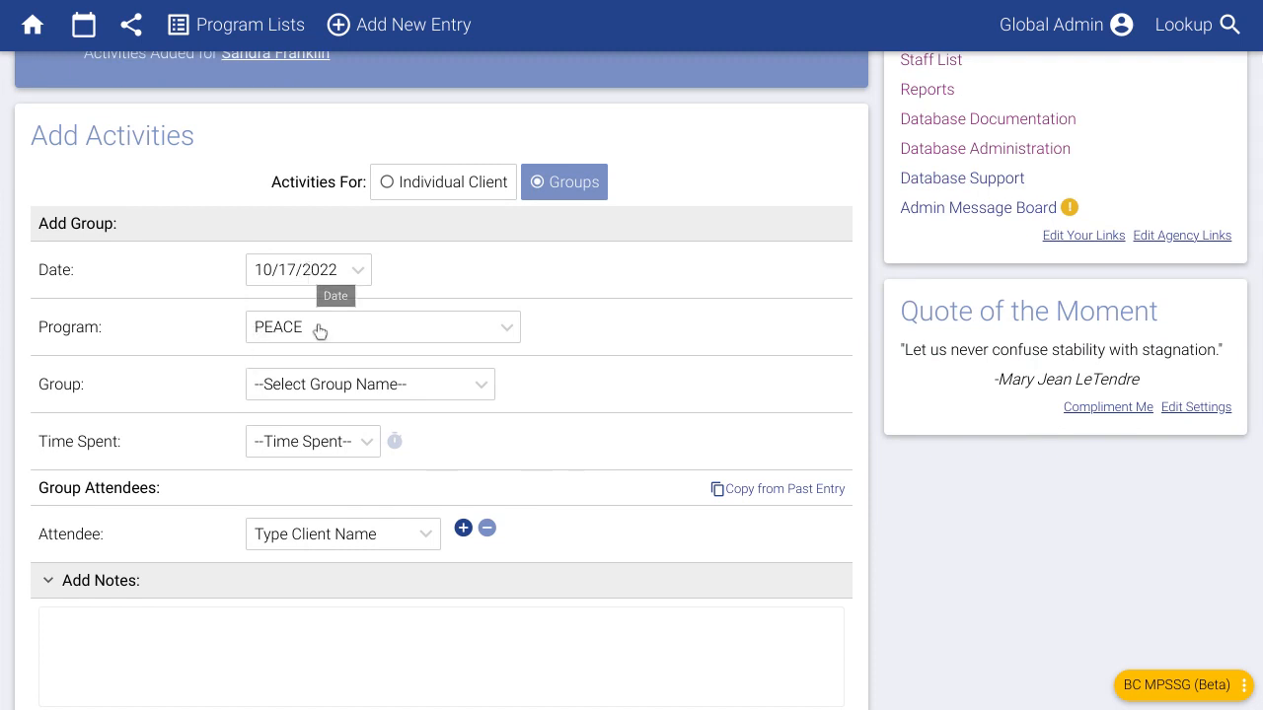
click(345, 403)
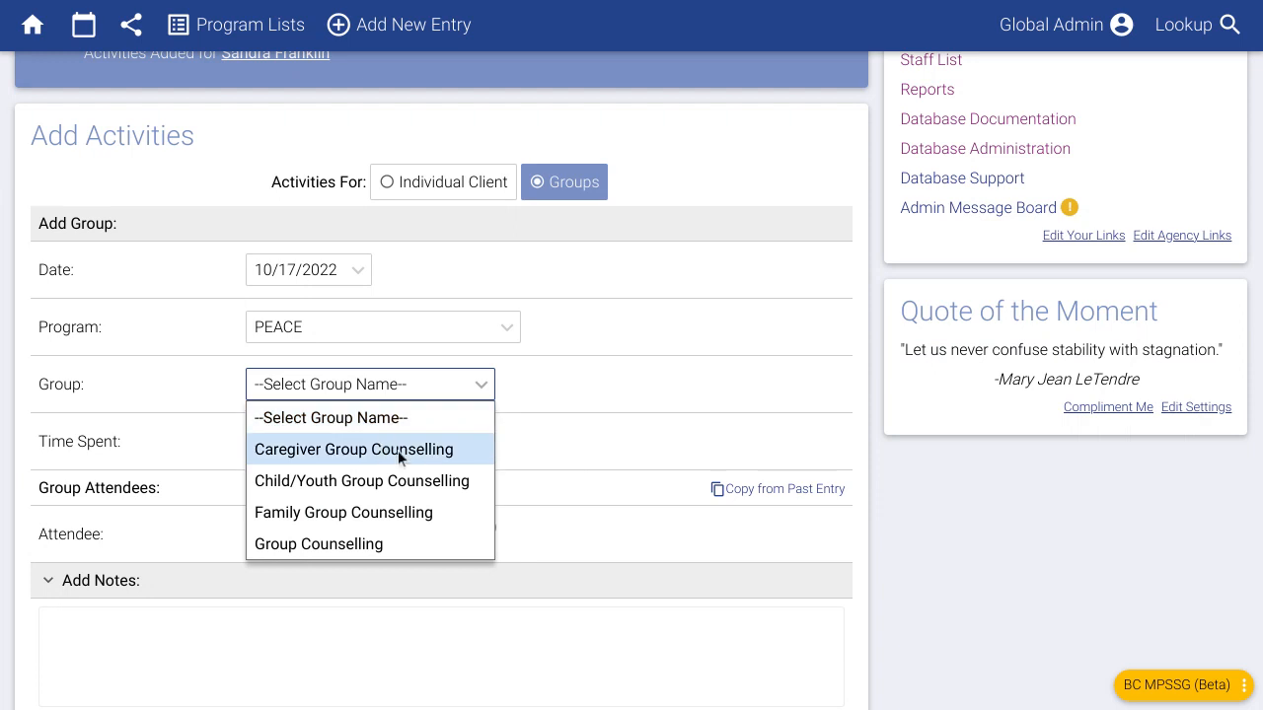
click(336, 470)
click(309, 449)
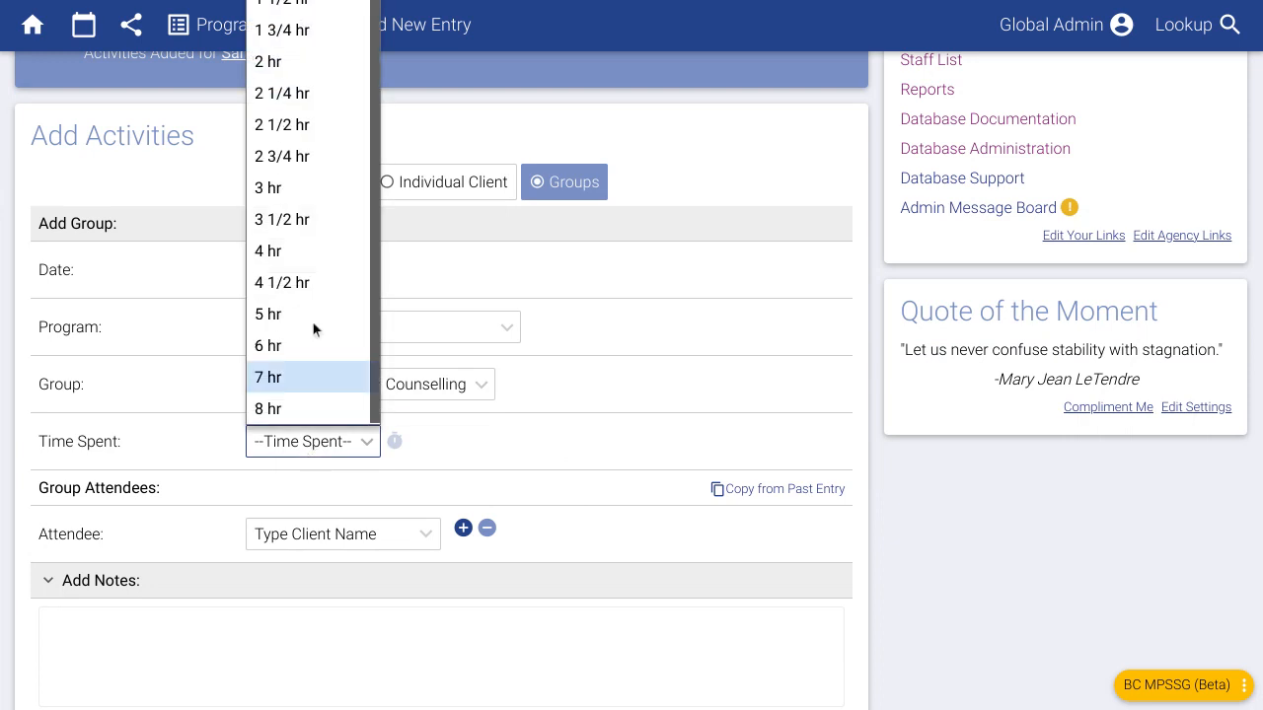
click(321, 1)
- Add two attendees: the clients matching 'mar' and 'san'
click(339, 522)
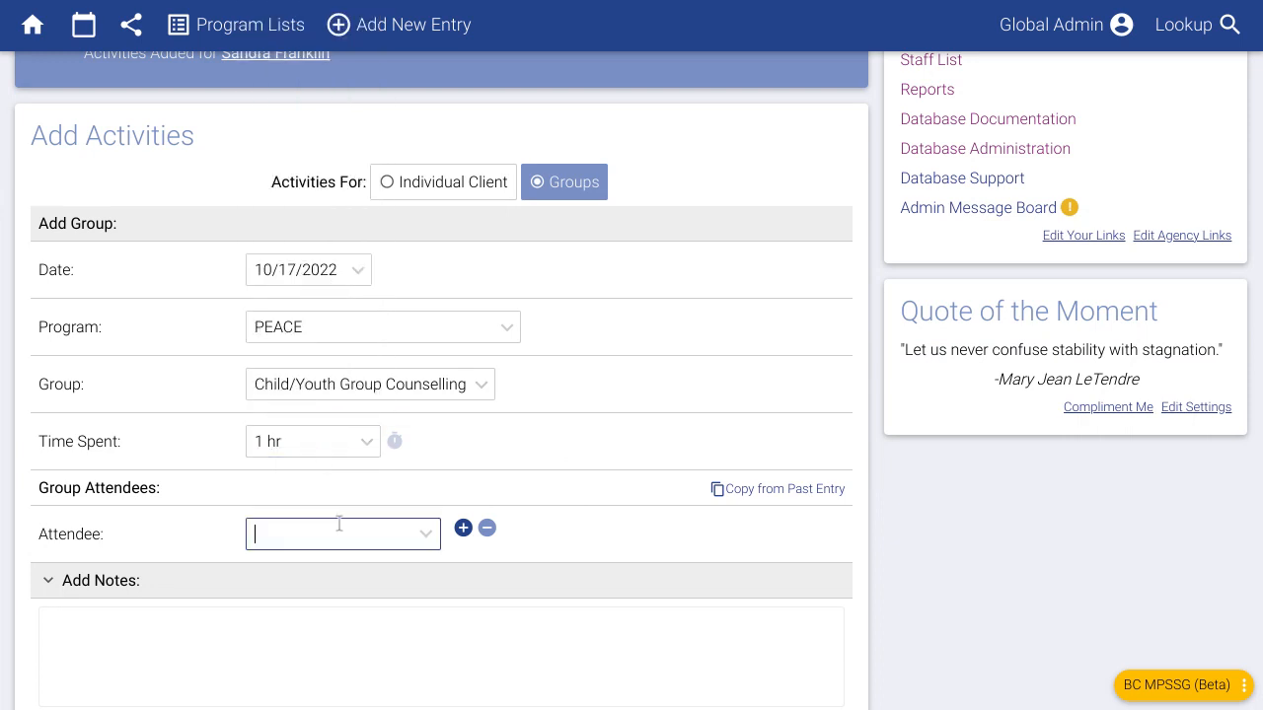
text(mar)
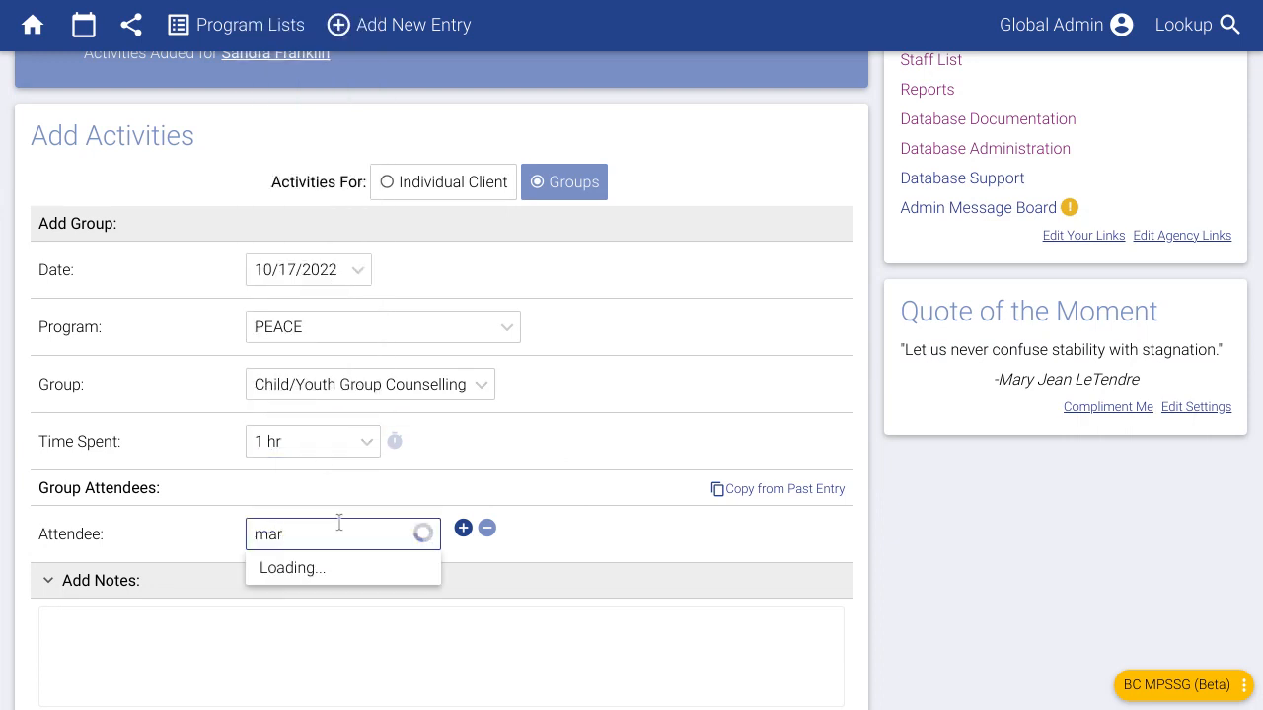
click(332, 597)
click(463, 530)
click(329, 594)
text(san)
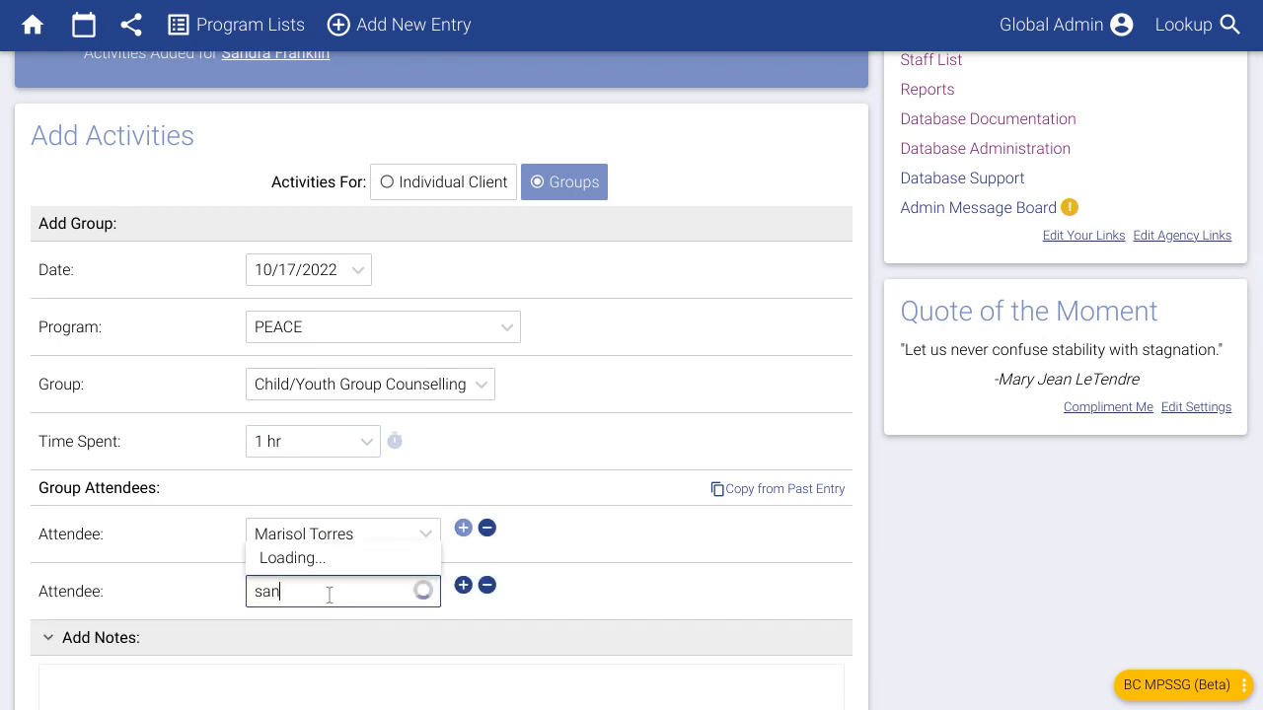
click(323, 559)
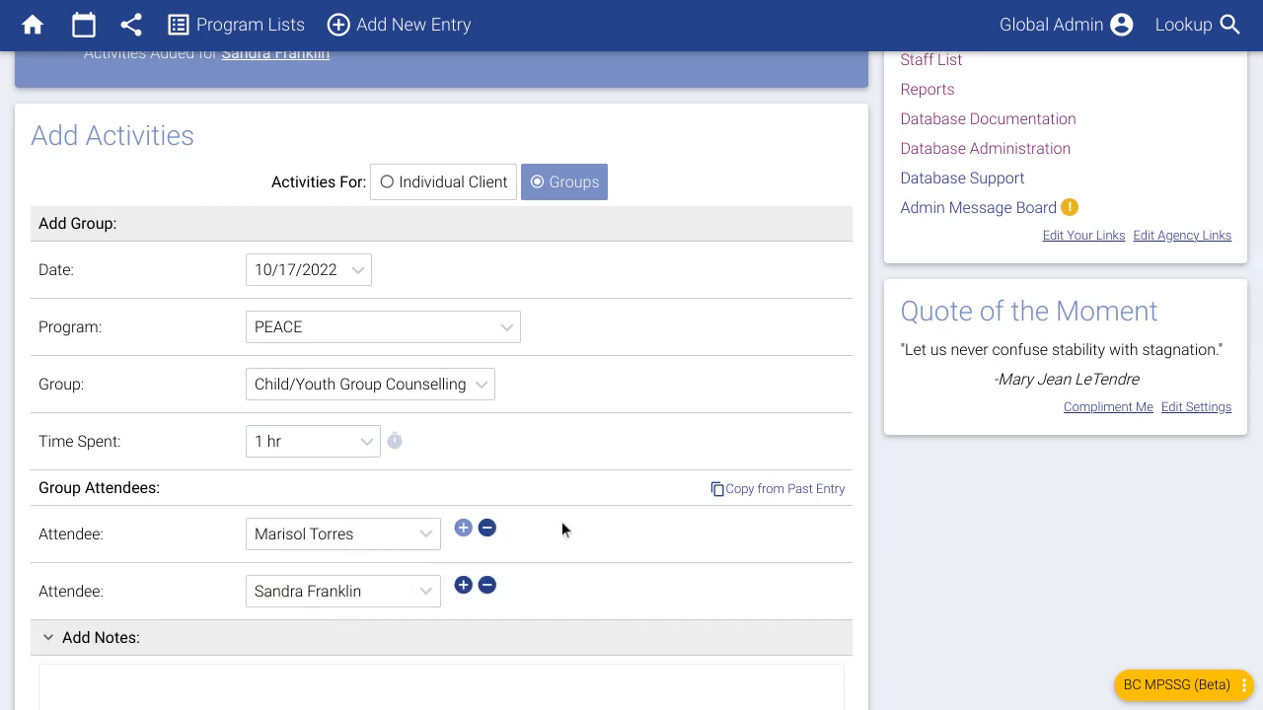
- Enter the group notes 'Some group notes...' and submit the group activity
scroll(565, 521, down, 3)
click(544, 553)
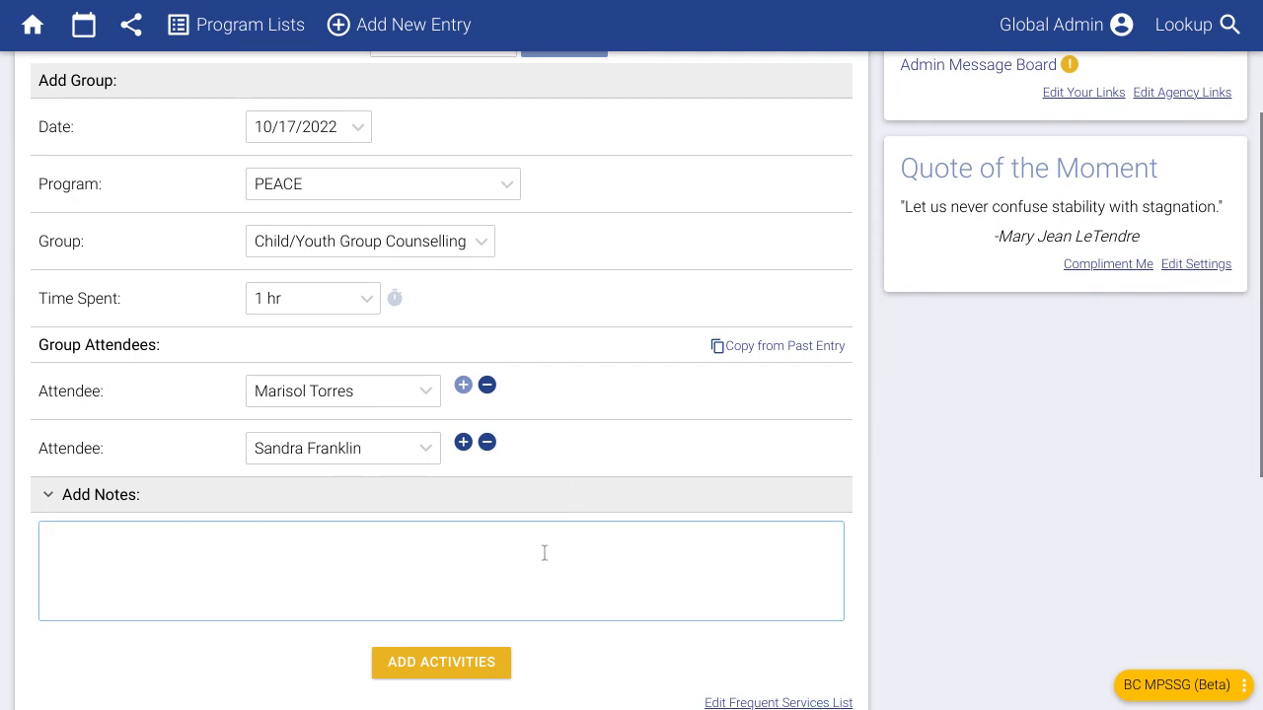
text(Some groj)
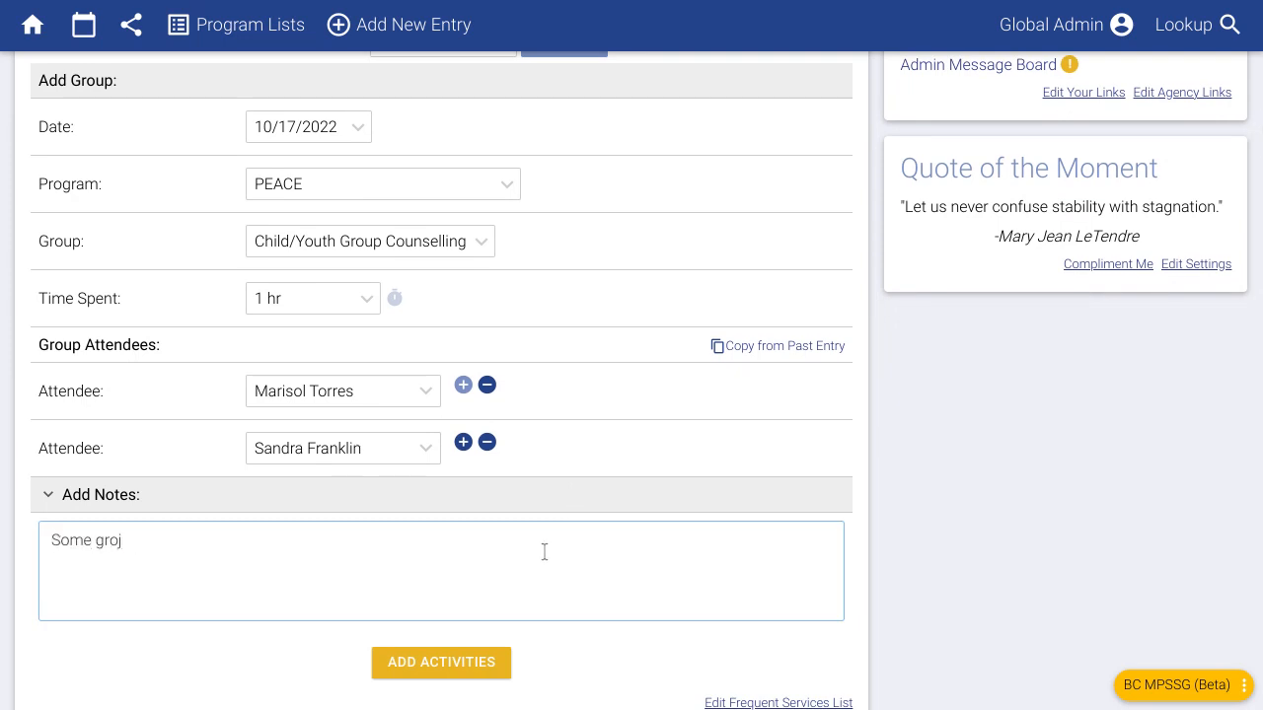
key(BackSpace)
text(up notes...)
click(338, 636)
scroll(189, 555, down, 1)
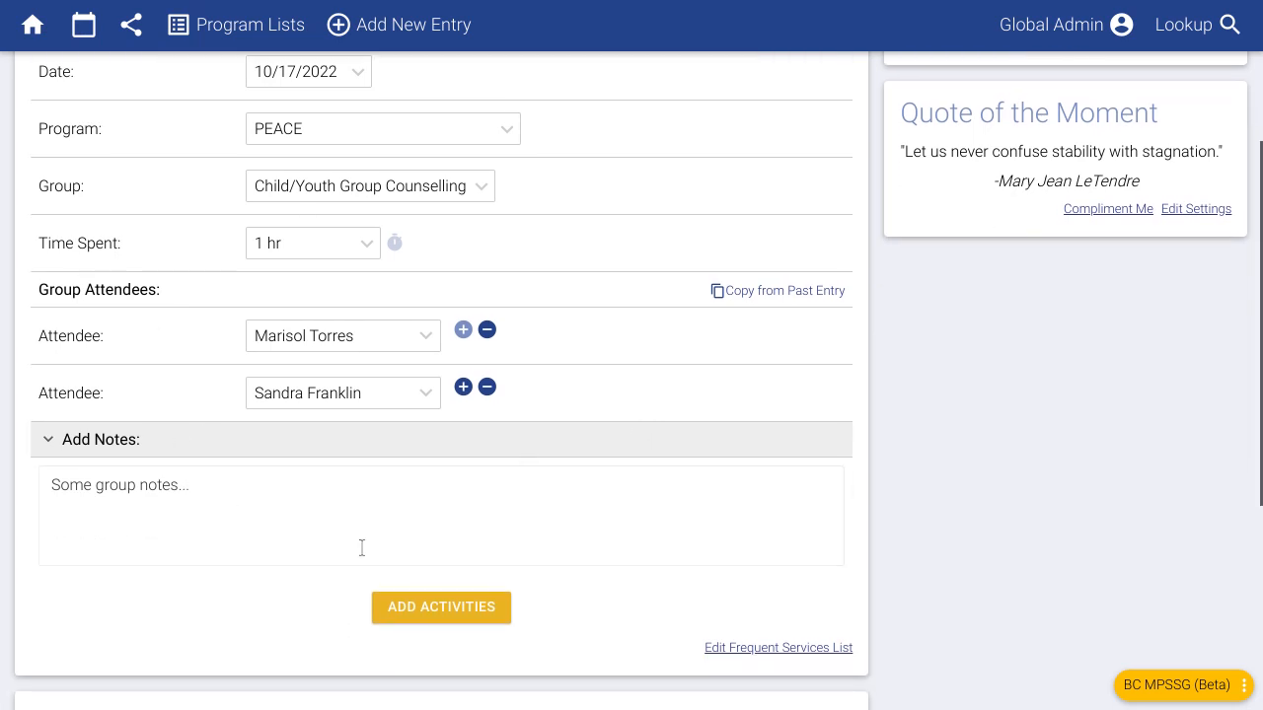
click(440, 608)
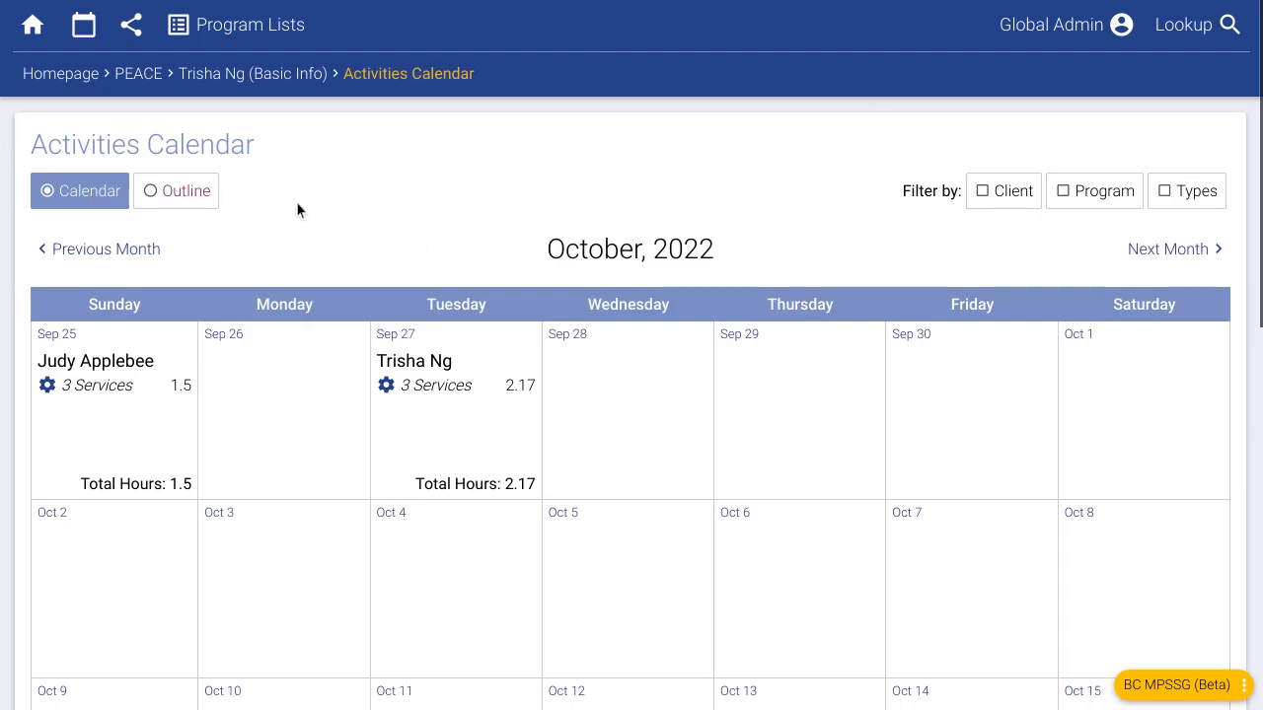
- Inspect the Oct 17 Individual Counselling entry and close its edit window unchanged
scroll(863, 340, down, 5)
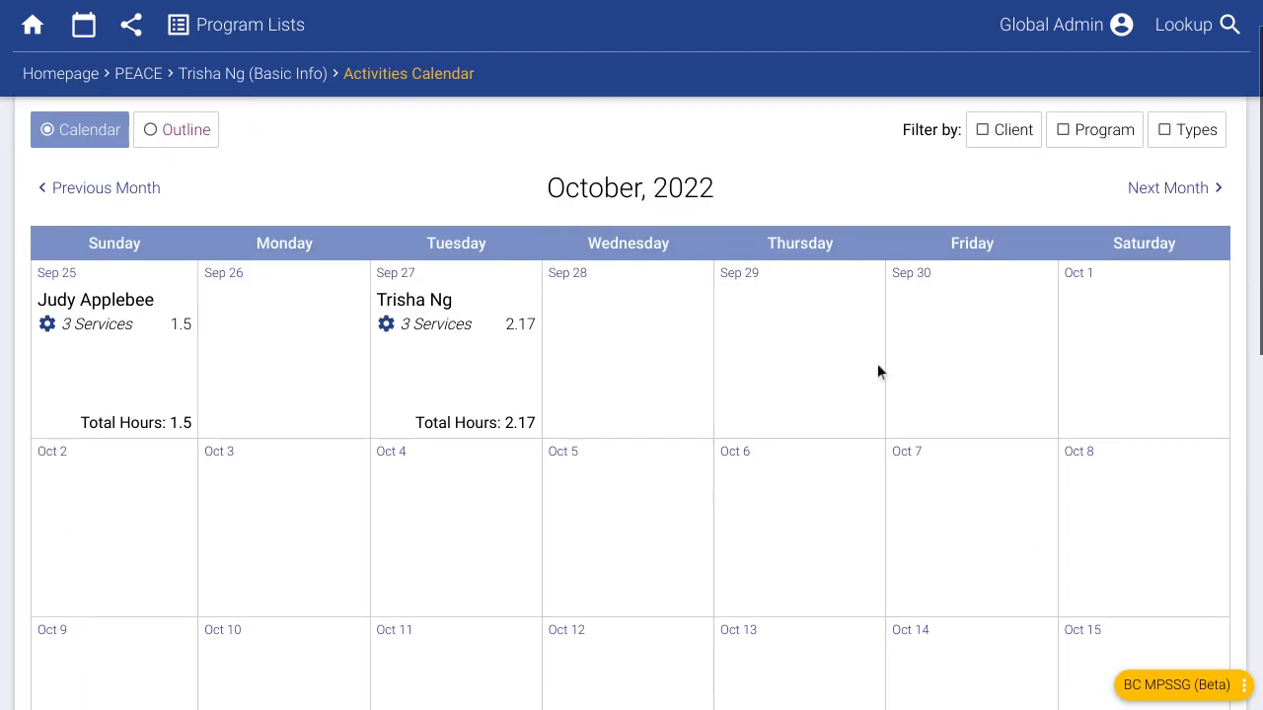
mouse_move(227, 424)
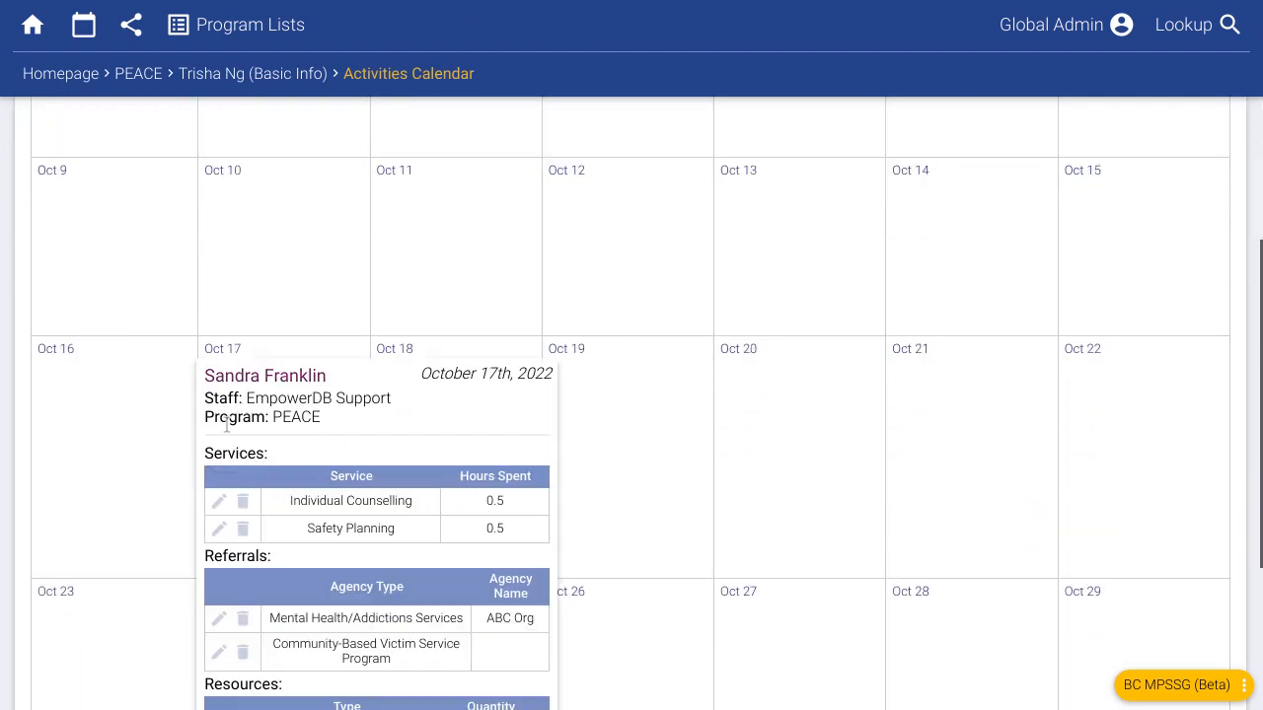
click(219, 501)
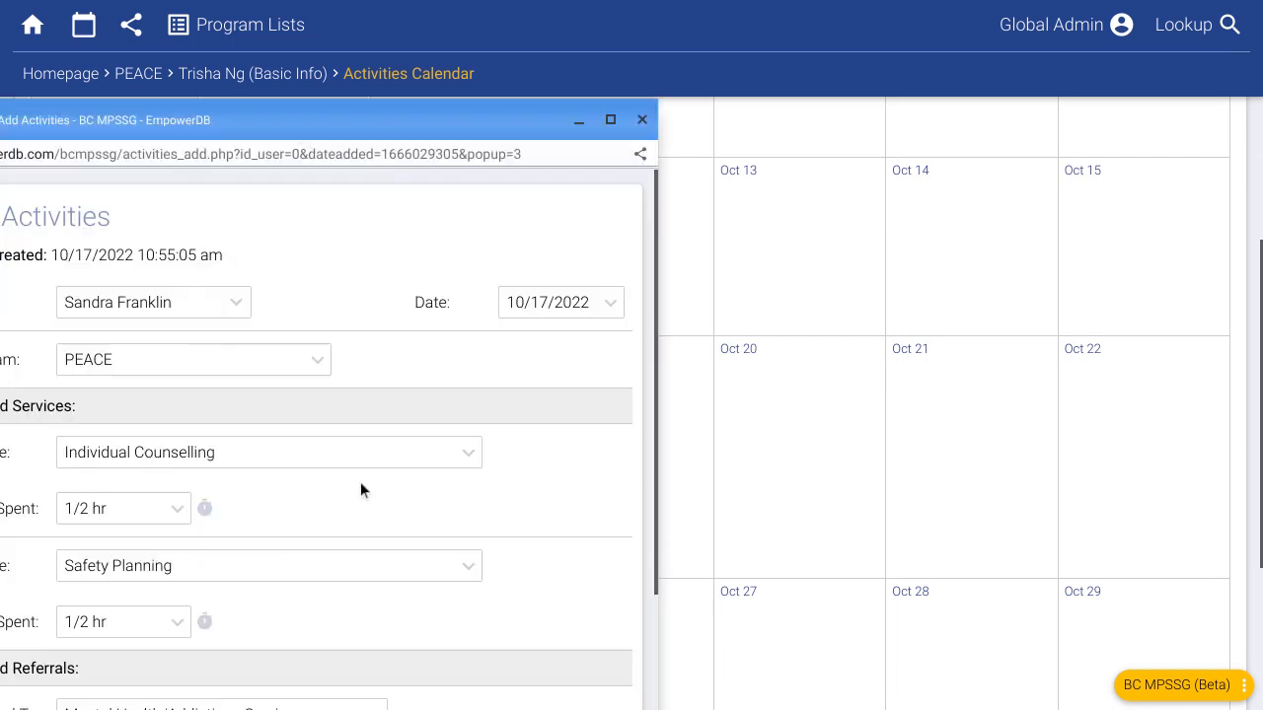
click(641, 119)
- Start a new activity entry for Oct 14 and centre its window
mouse_move(276, 479)
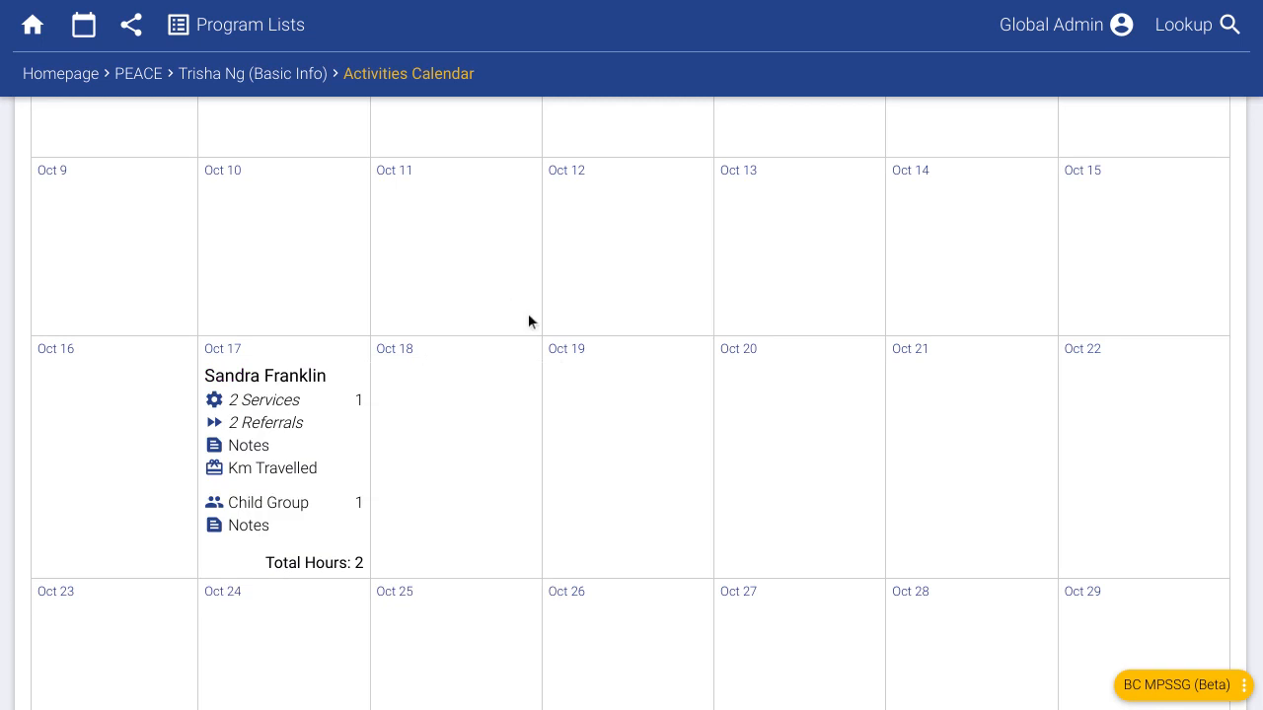
scroll(537, 350, up, 3)
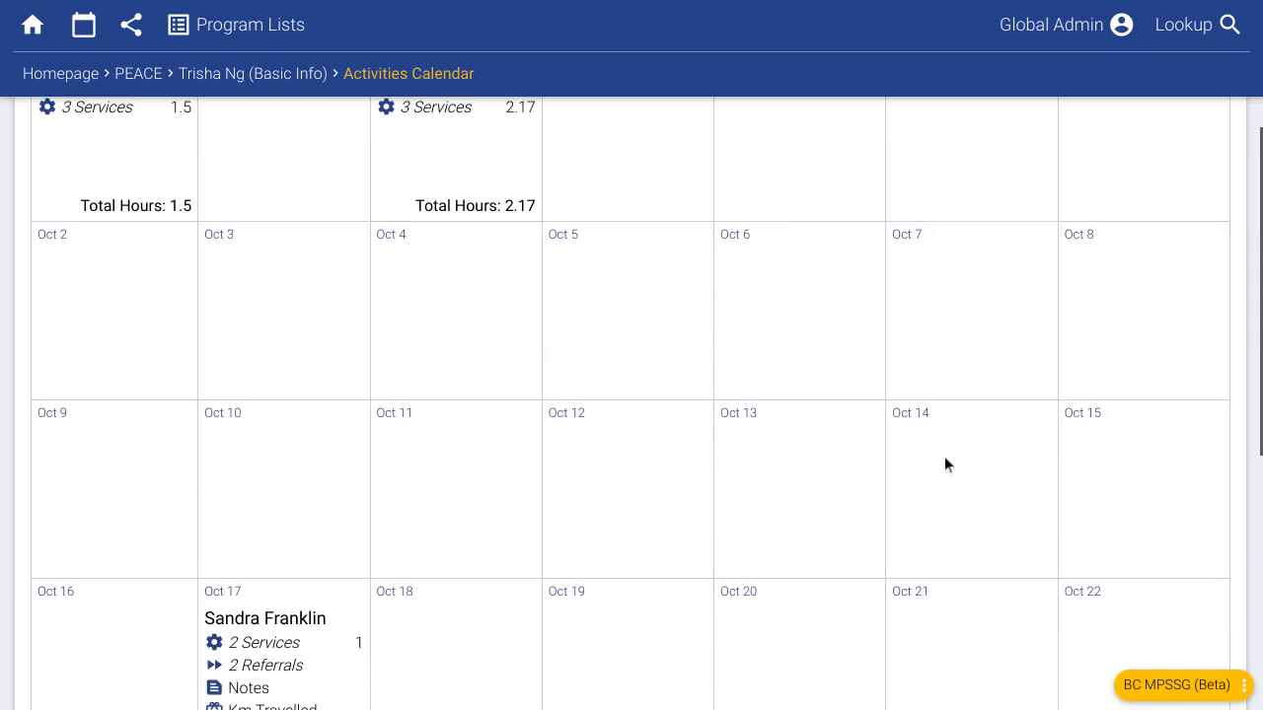
click(914, 415)
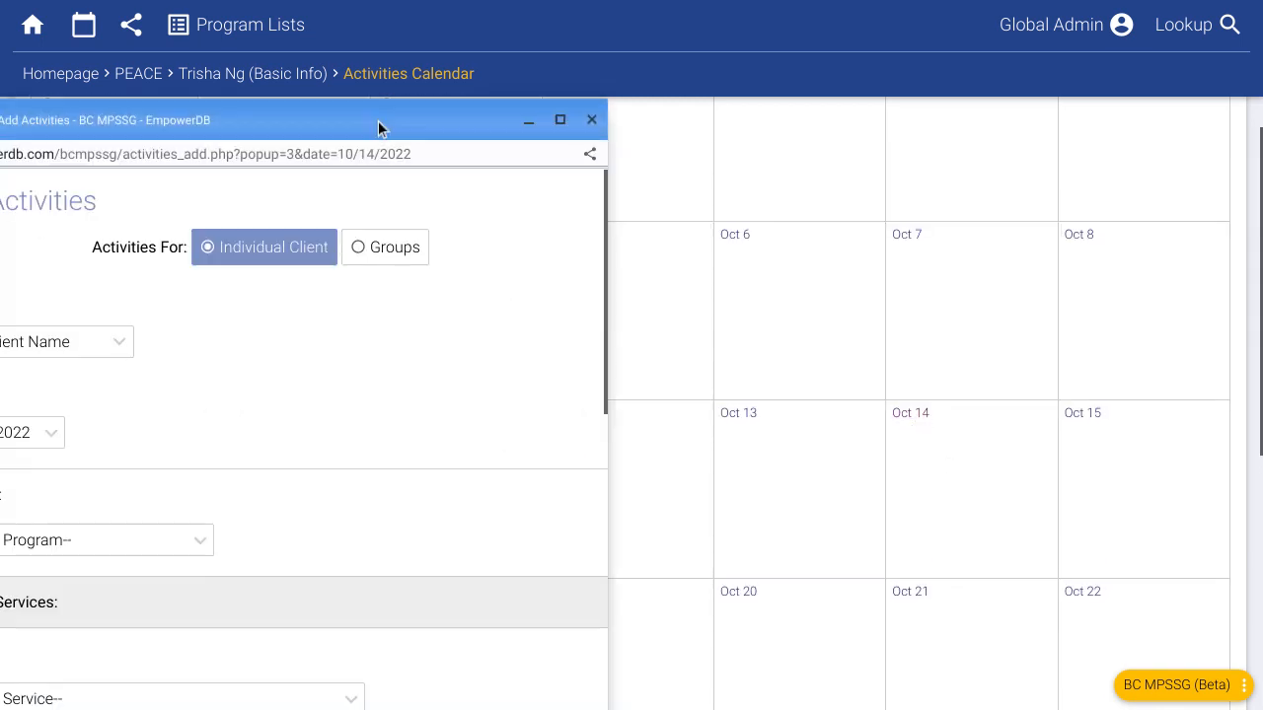
drag(378, 120, 726, 37)
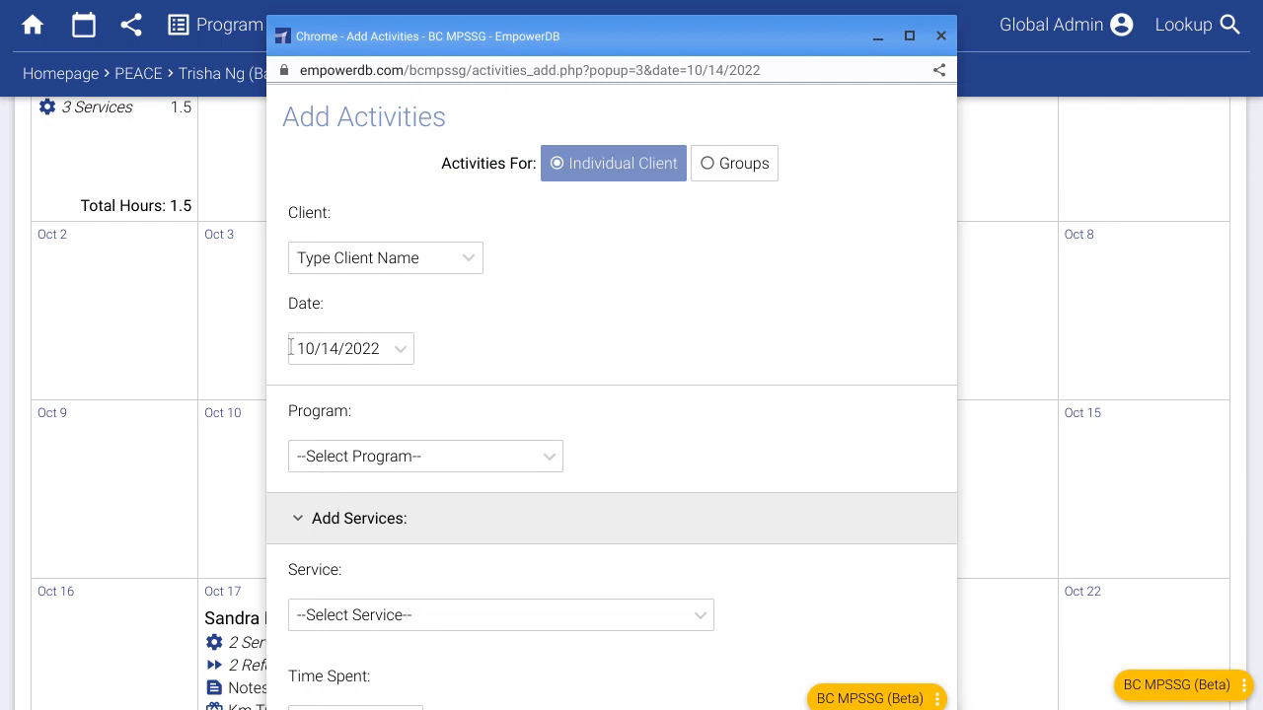
- Close the blank Oct 14 form and scroll the Activities Outline, highlighting 'Visible To: PEACE'
click(942, 37)
scroll(523, 390, up, 3)
scroll(497, 394, up, 1)
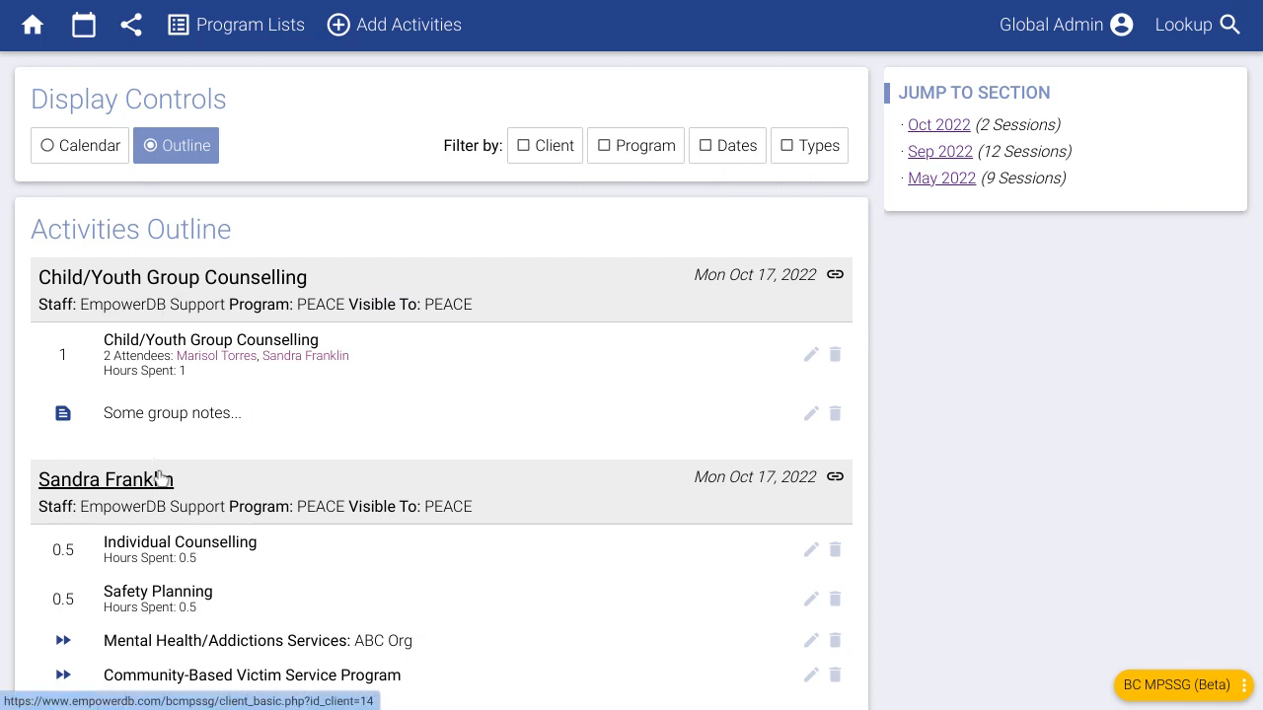
scroll(258, 390, down, 3)
scroll(275, 400, down, 5)
scroll(314, 435, up, 8)
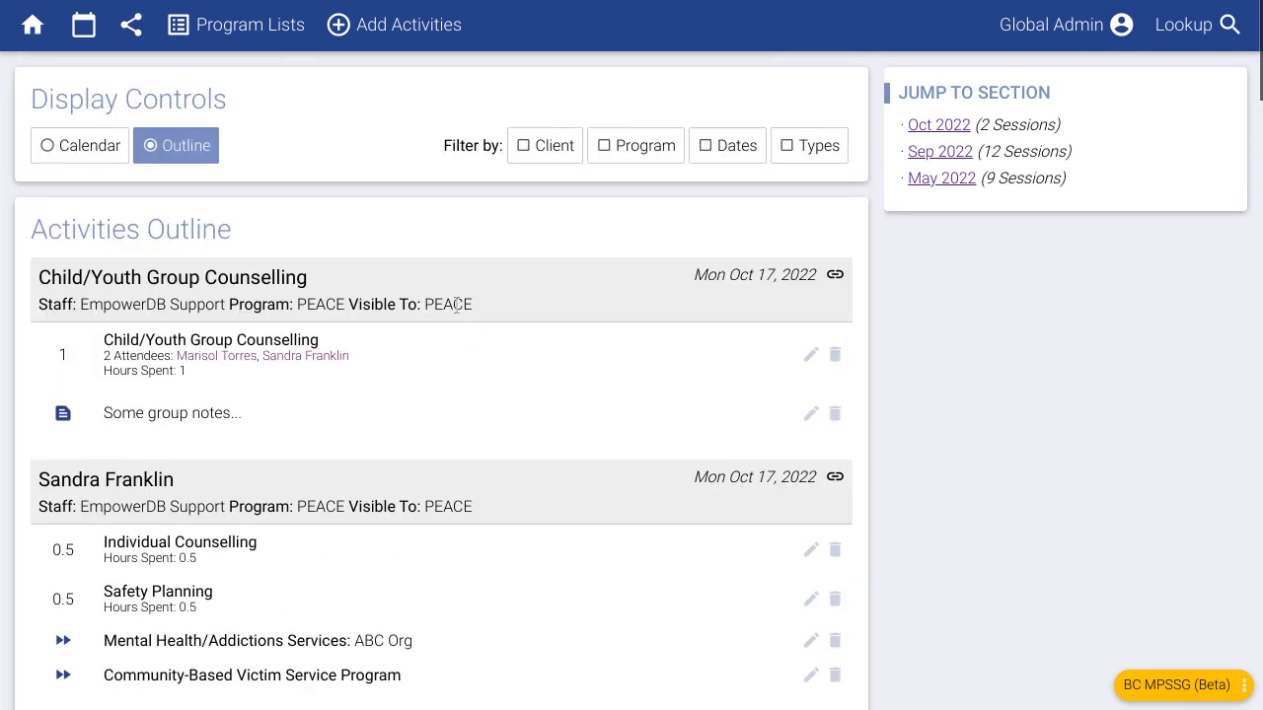
drag(352, 306, 473, 305)
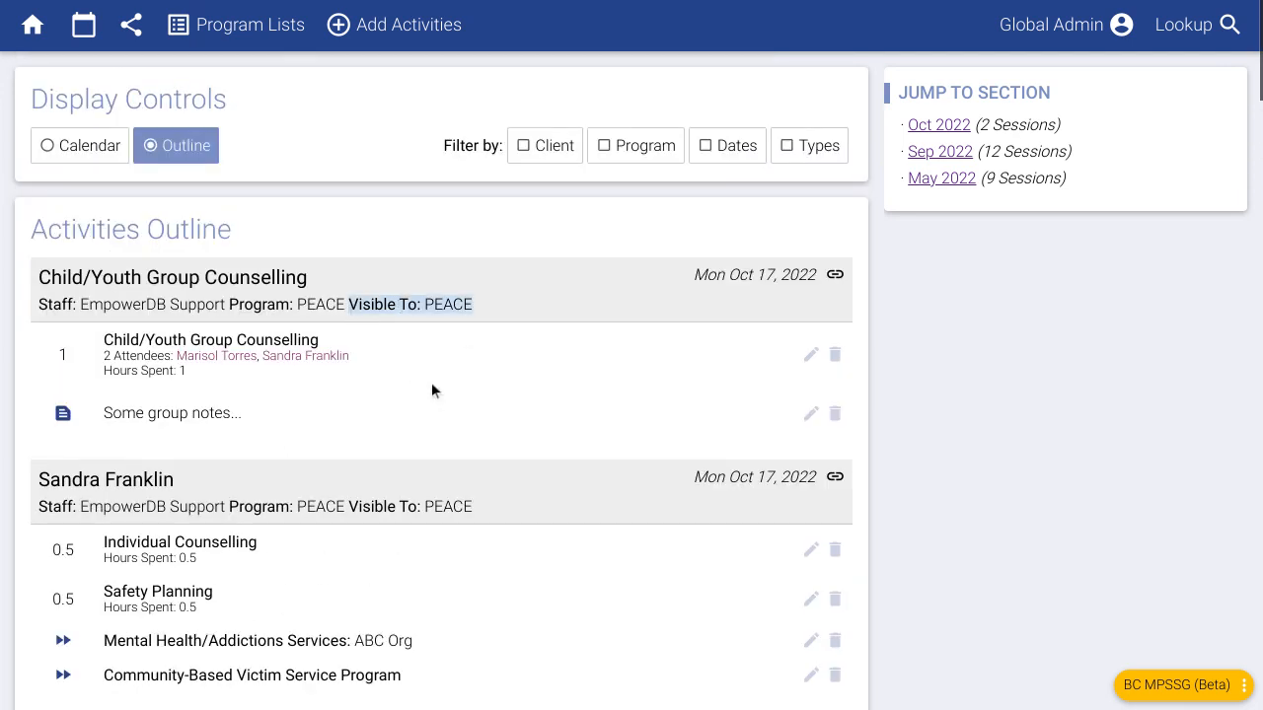
click(399, 236)
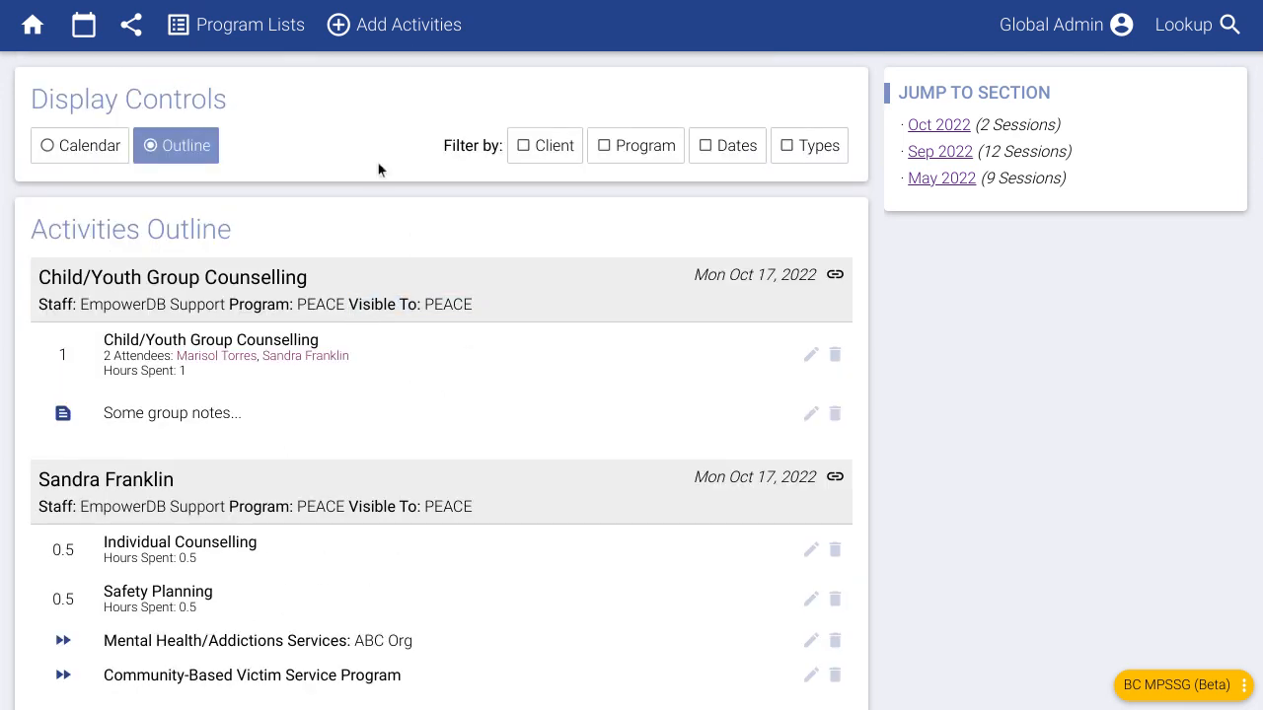
click(356, 25)
drag(331, 126, 611, 74)
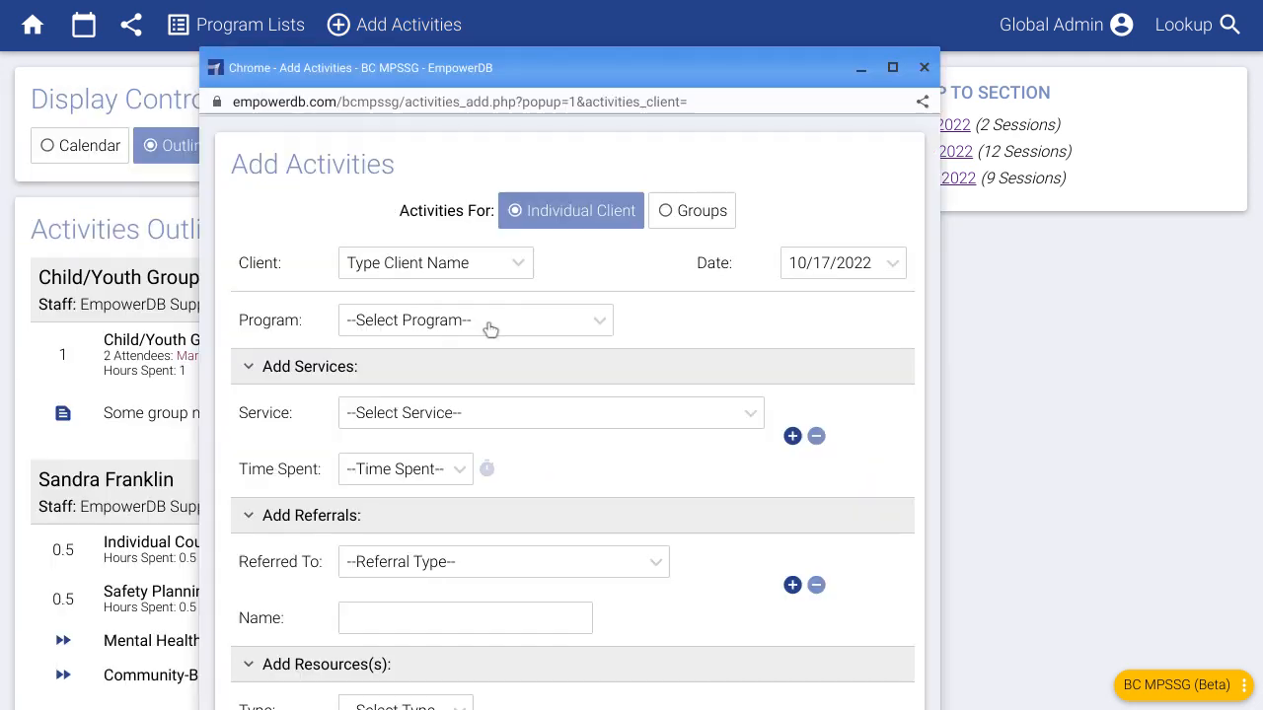
click(488, 325)
click(467, 381)
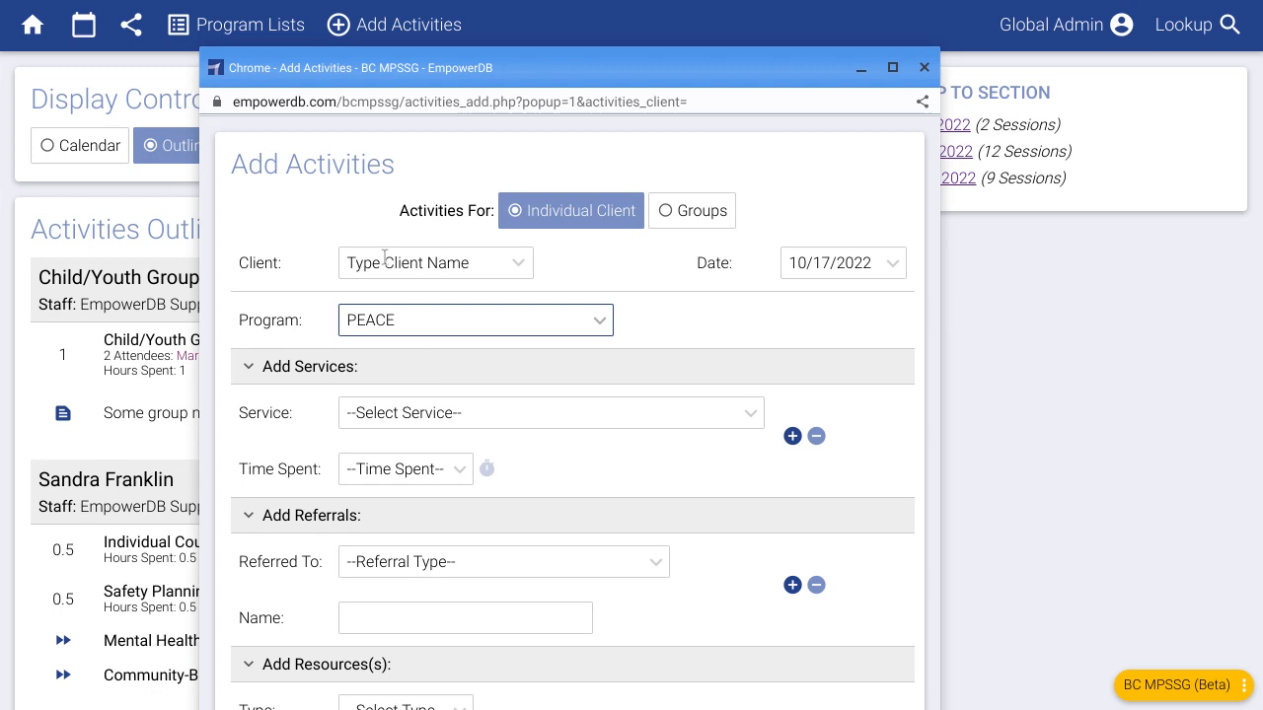
click(934, 67)
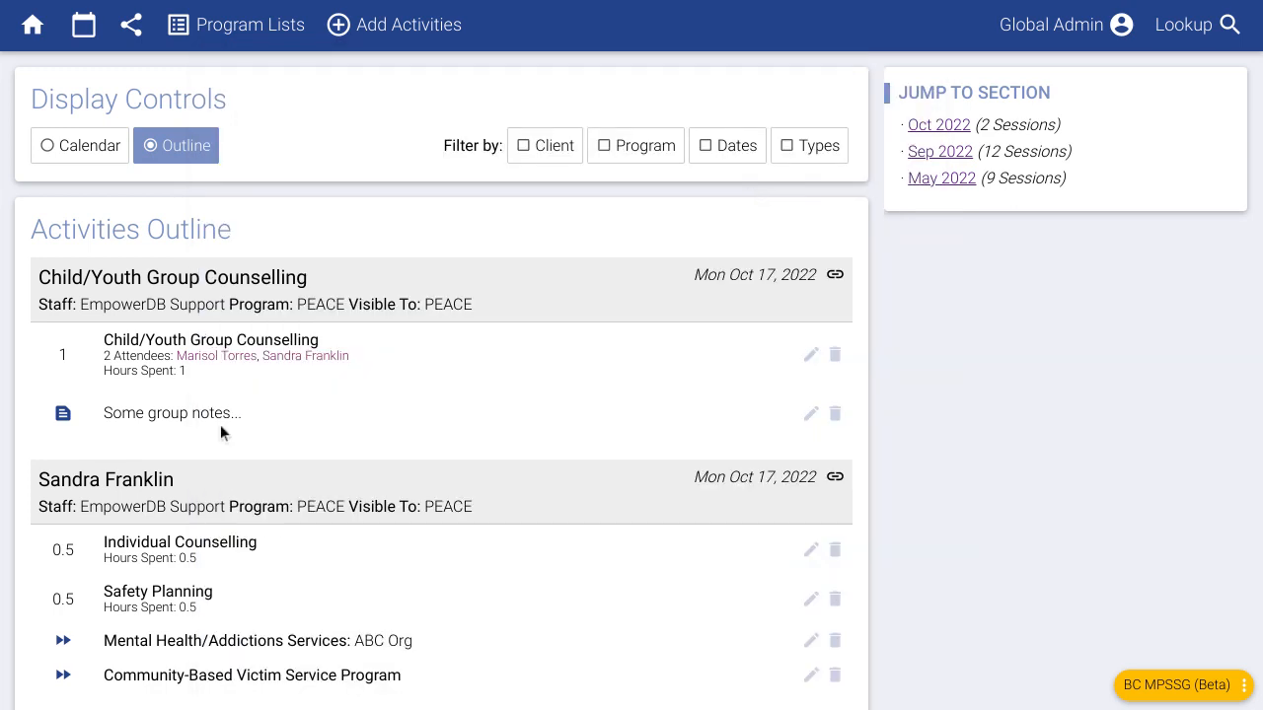
scroll(148, 434, down, 1)
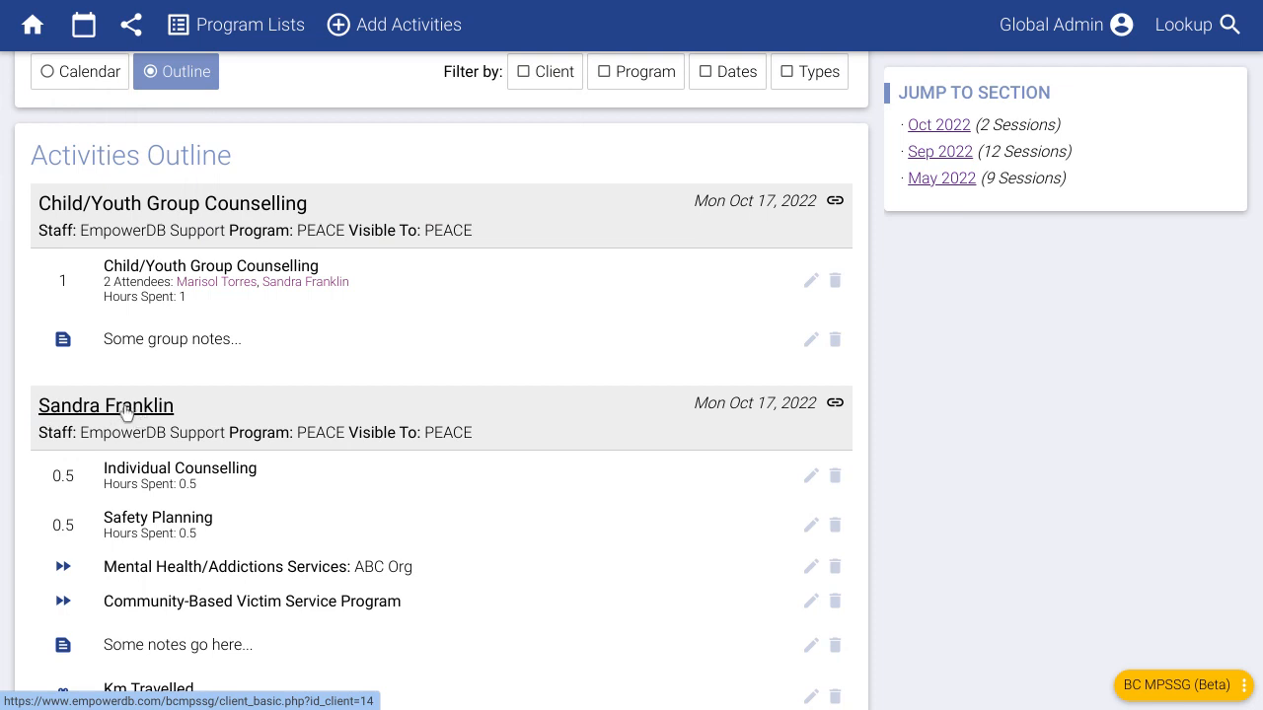
double_click(460, 433)
scroll(495, 469, down, 1)
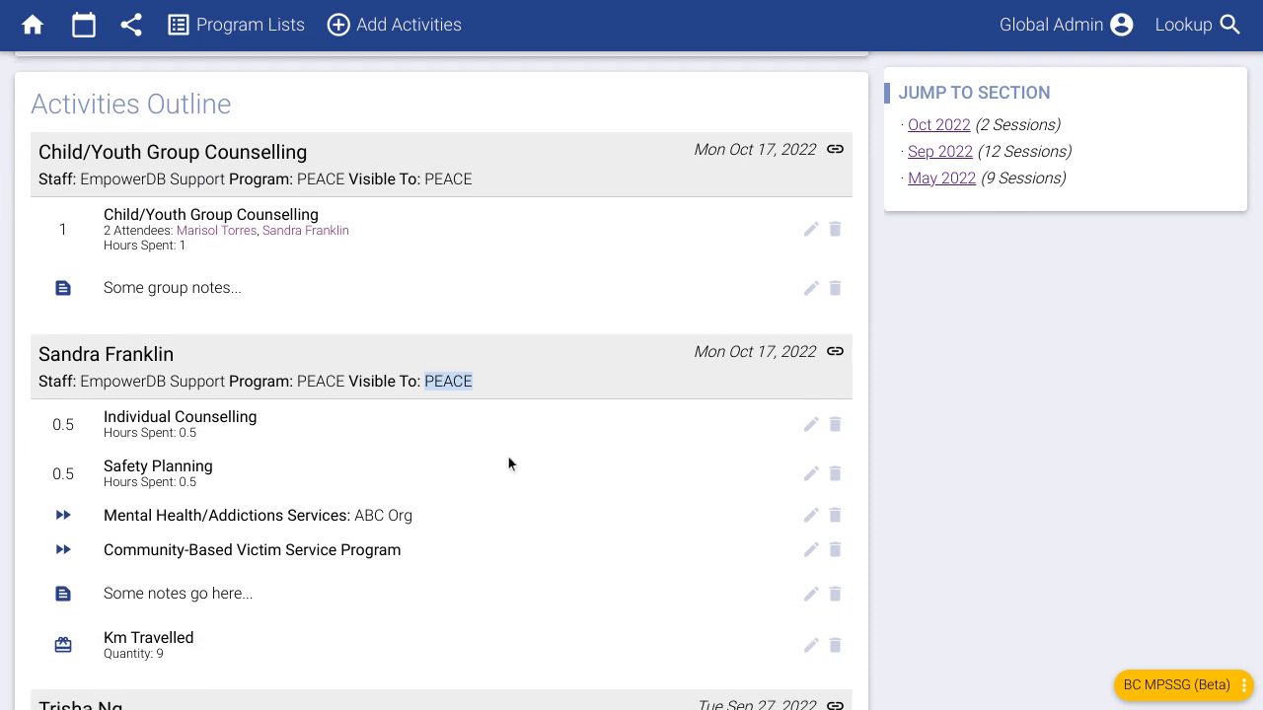
click(963, 429)
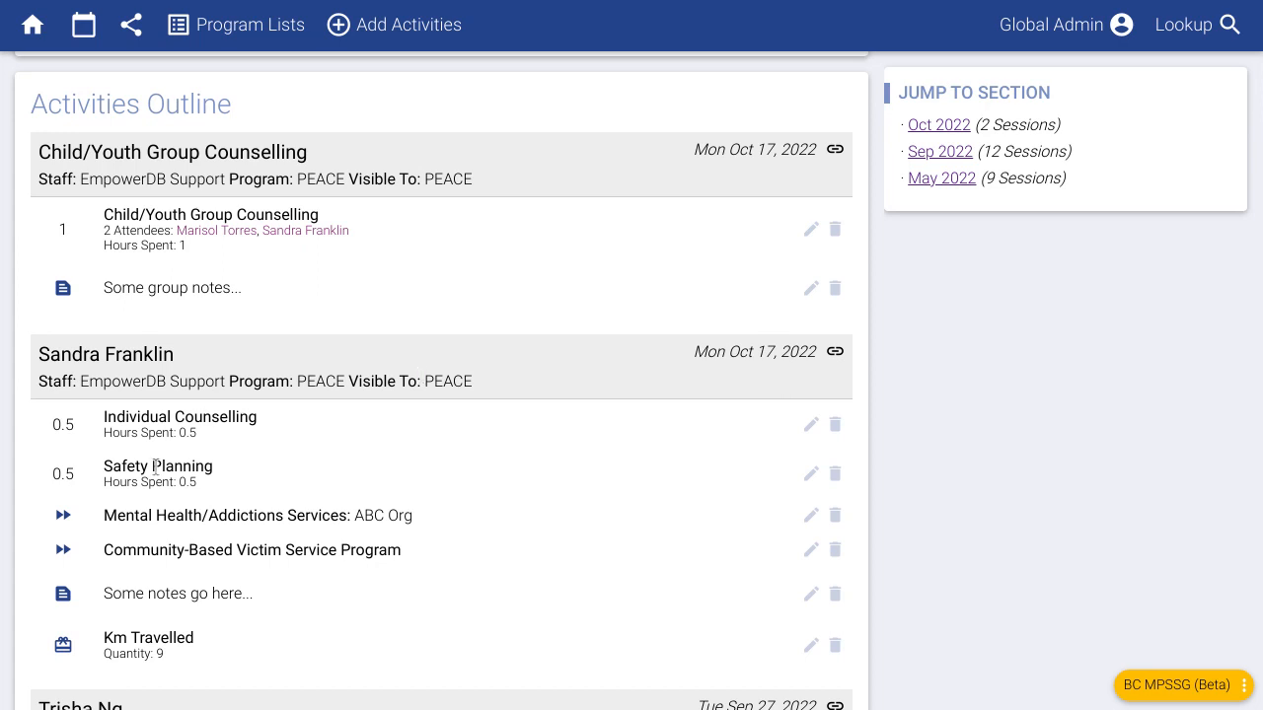
scroll(155, 465, down, 1)
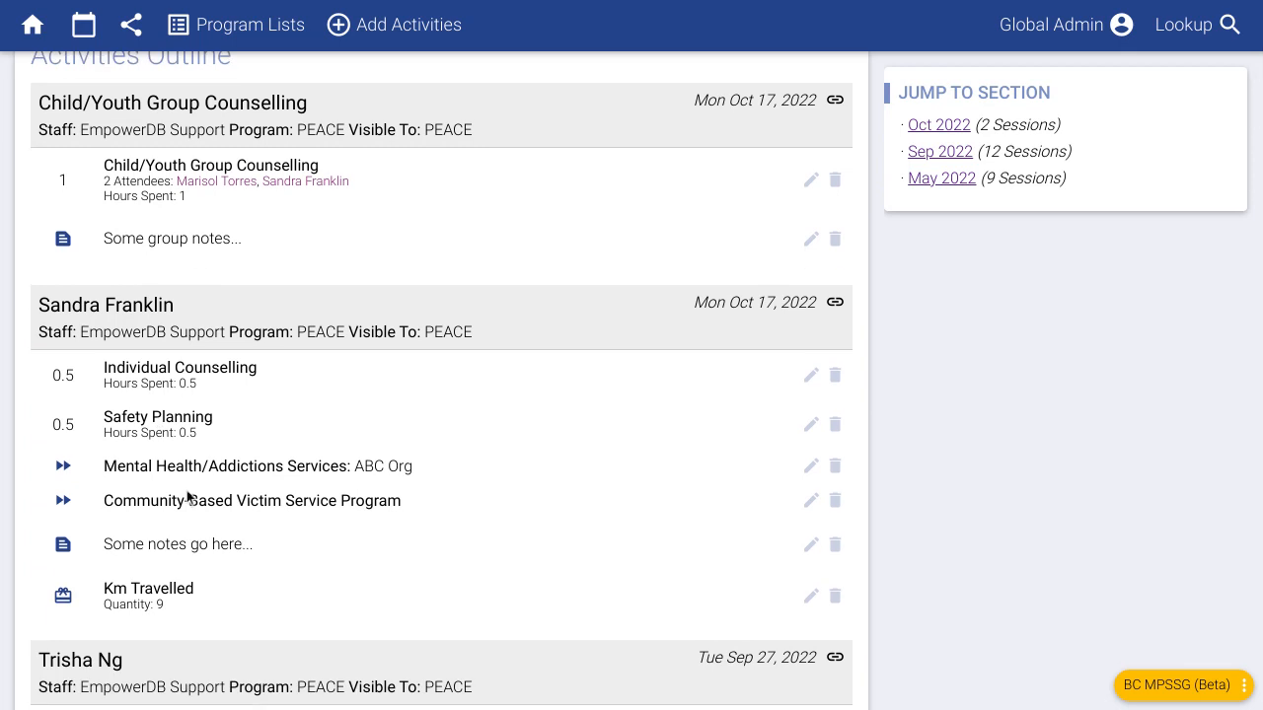
scroll(164, 466, up, 3)
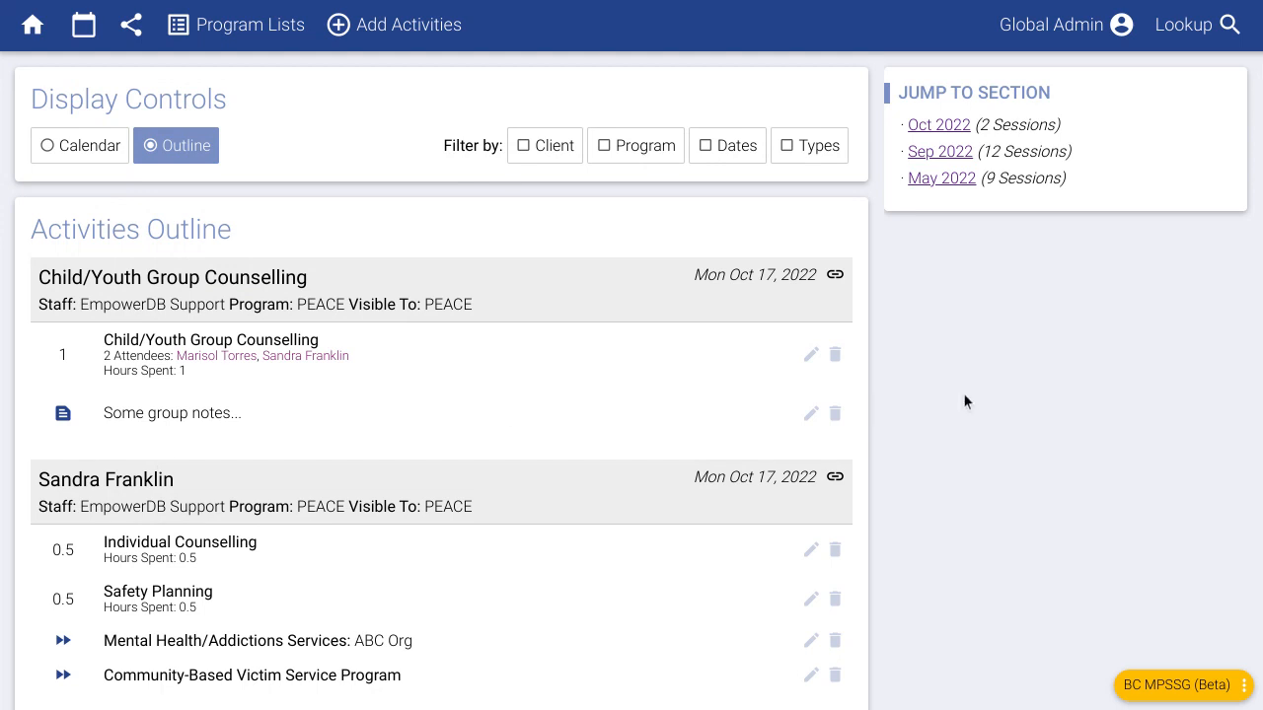
- From Home, choose Add Client and continue past Select Program(s) to the blank PEACE form
click(40, 32)
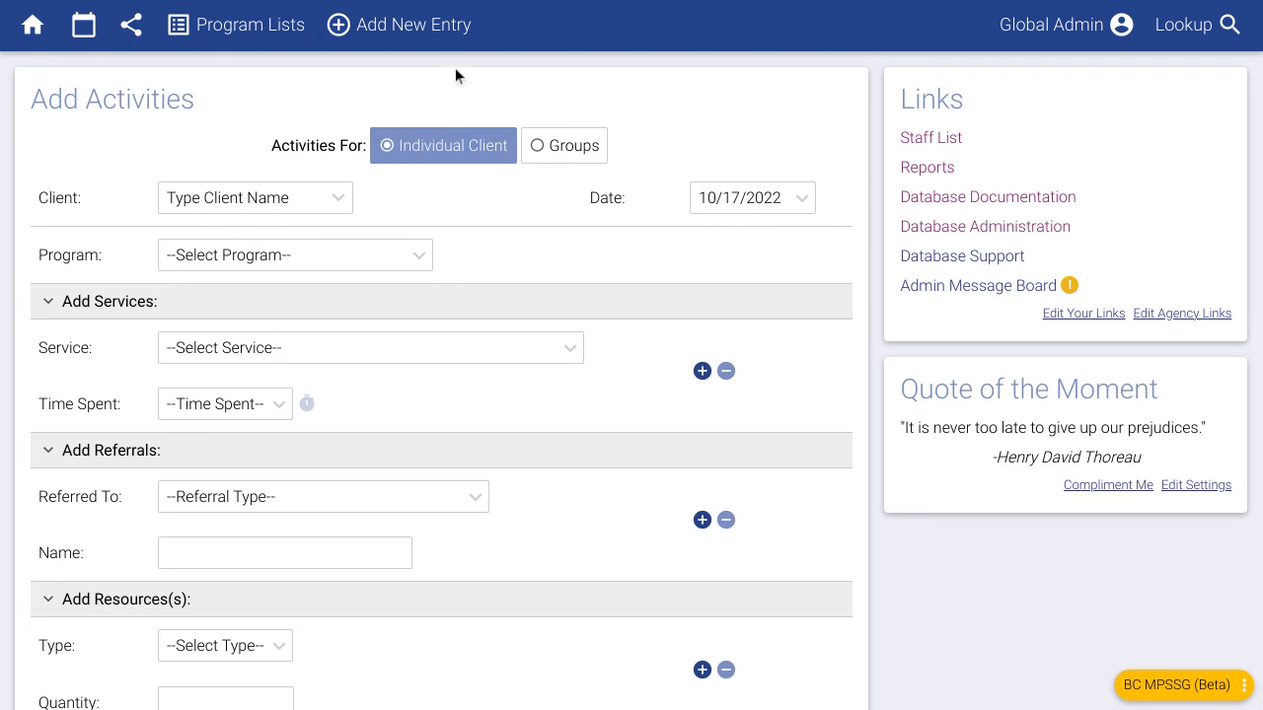
mouse_move(455, 49)
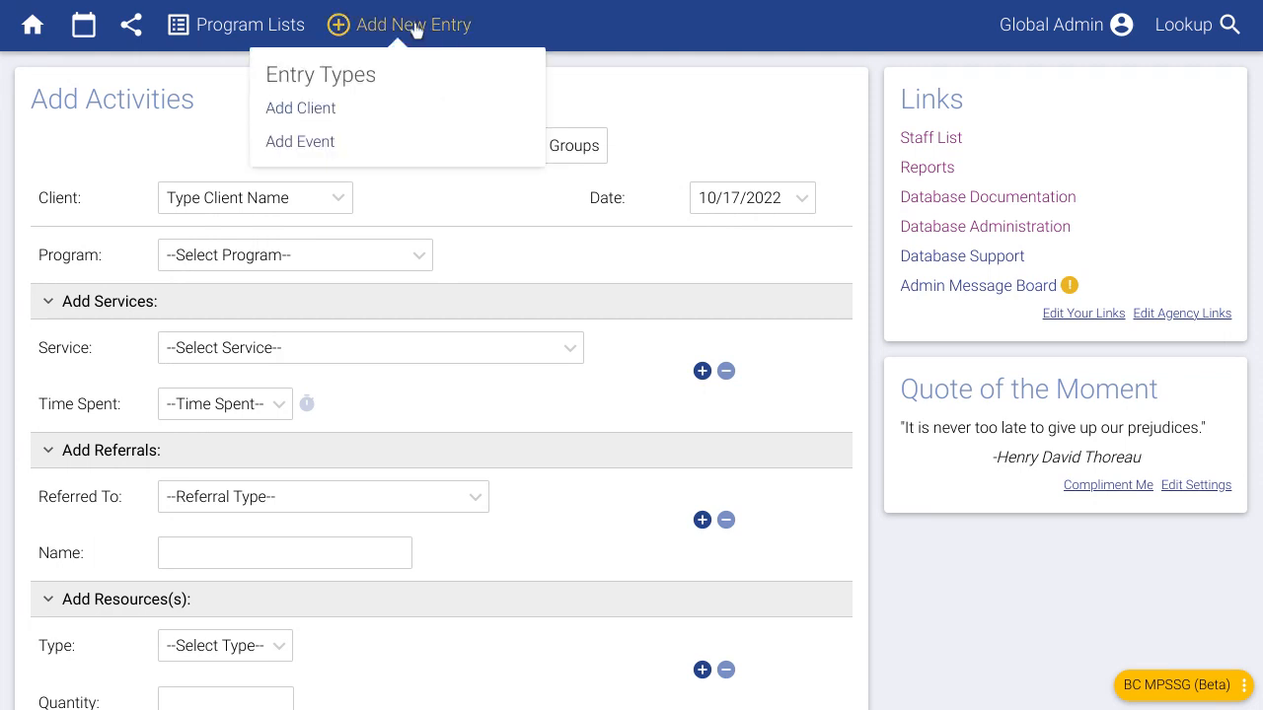
click(308, 119)
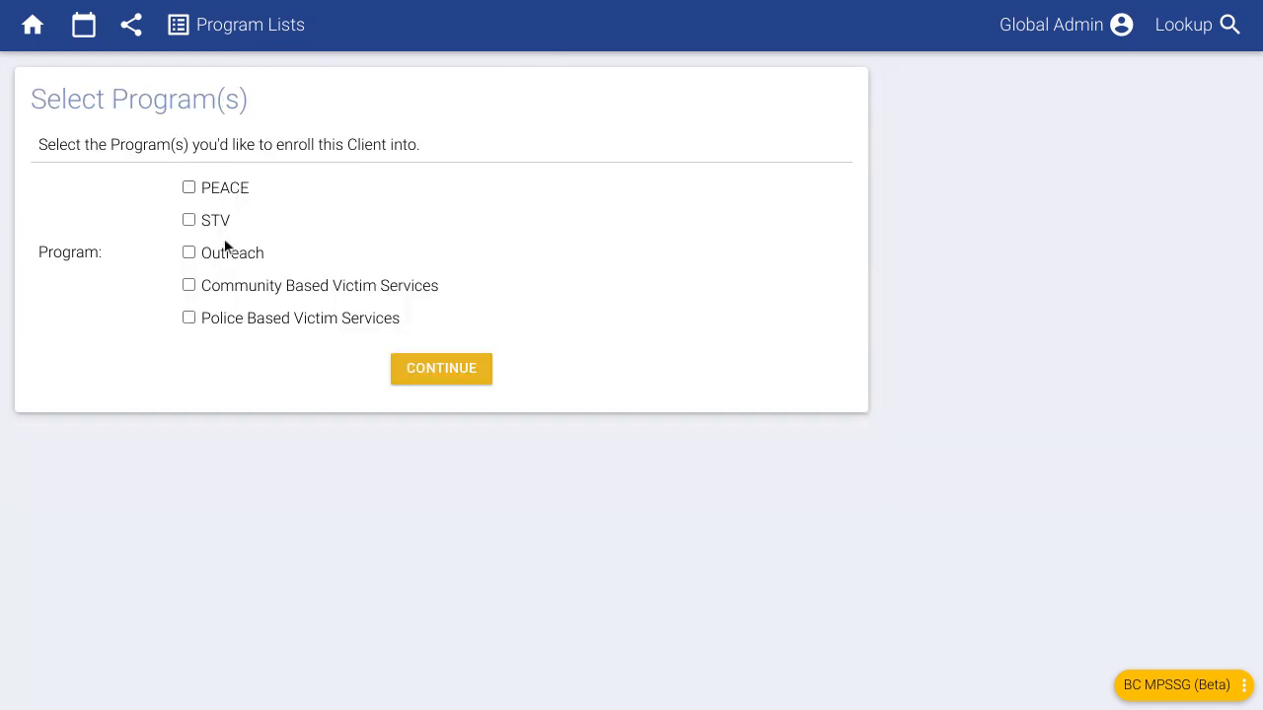
click(420, 375)
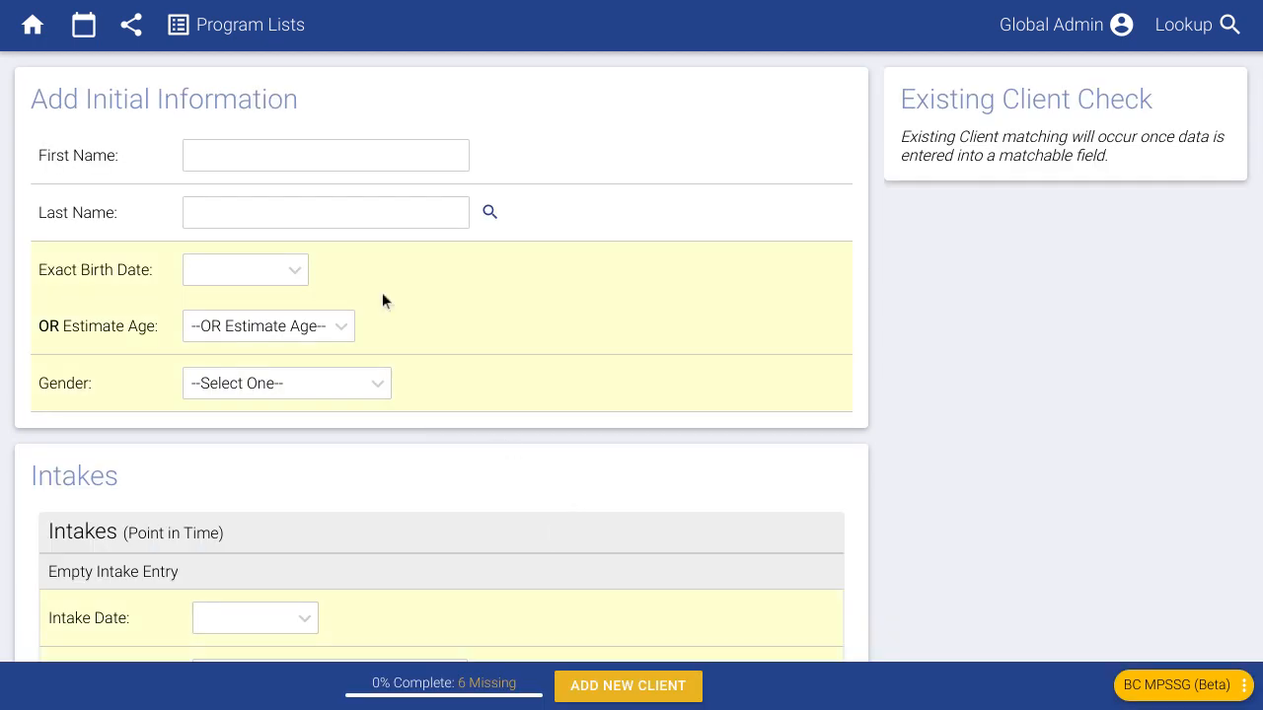
- Enter the client's first and last names and dismiss the birth-date calendar
click(304, 161)
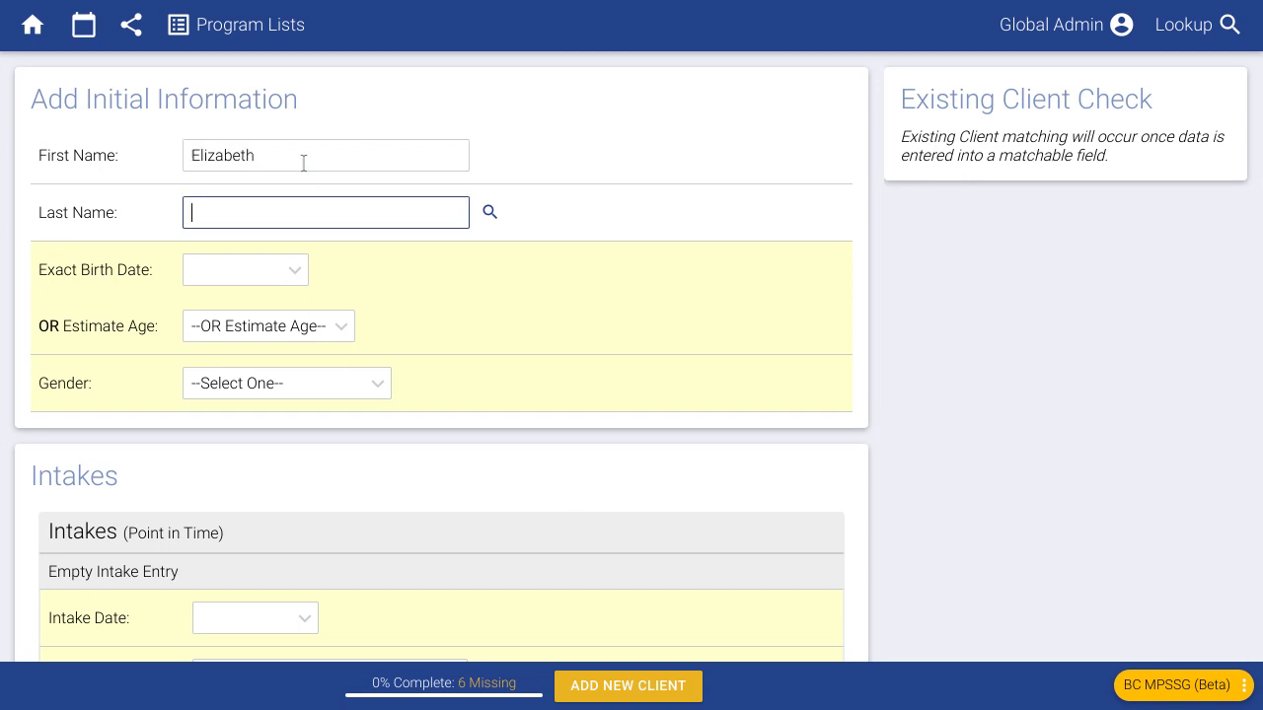
key(Tab)
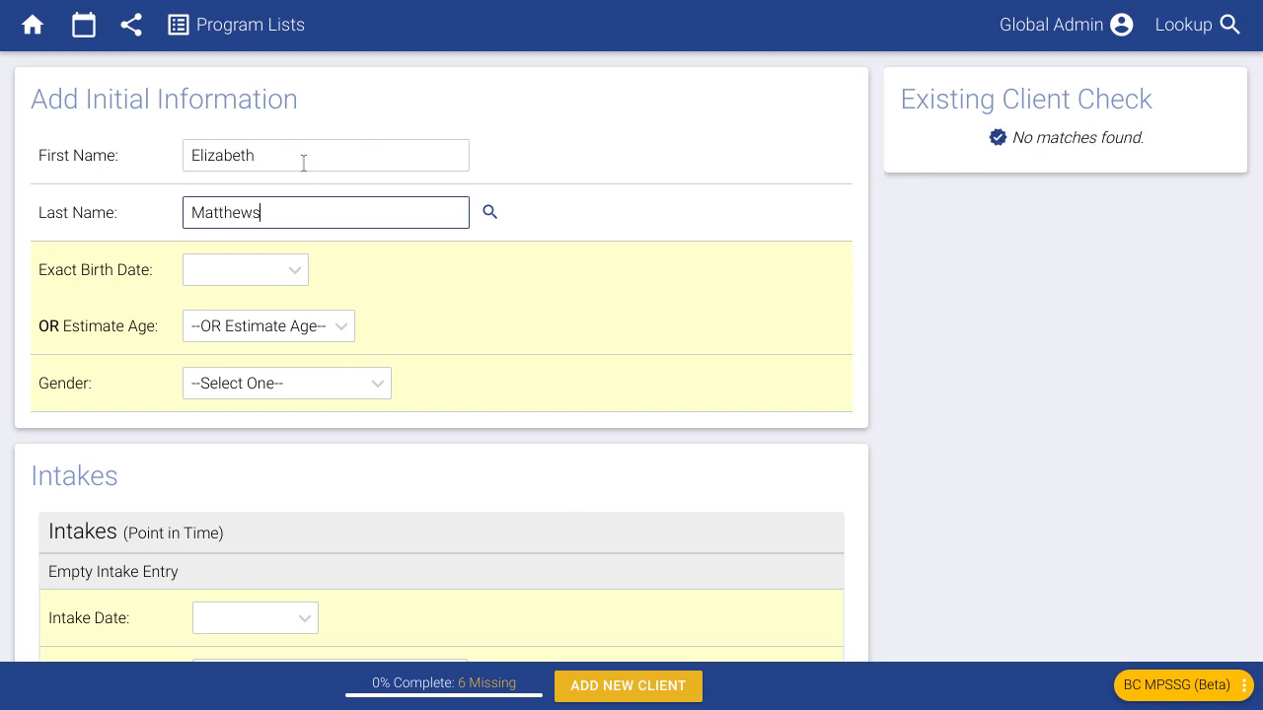
key(Tab)
click(1020, 305)
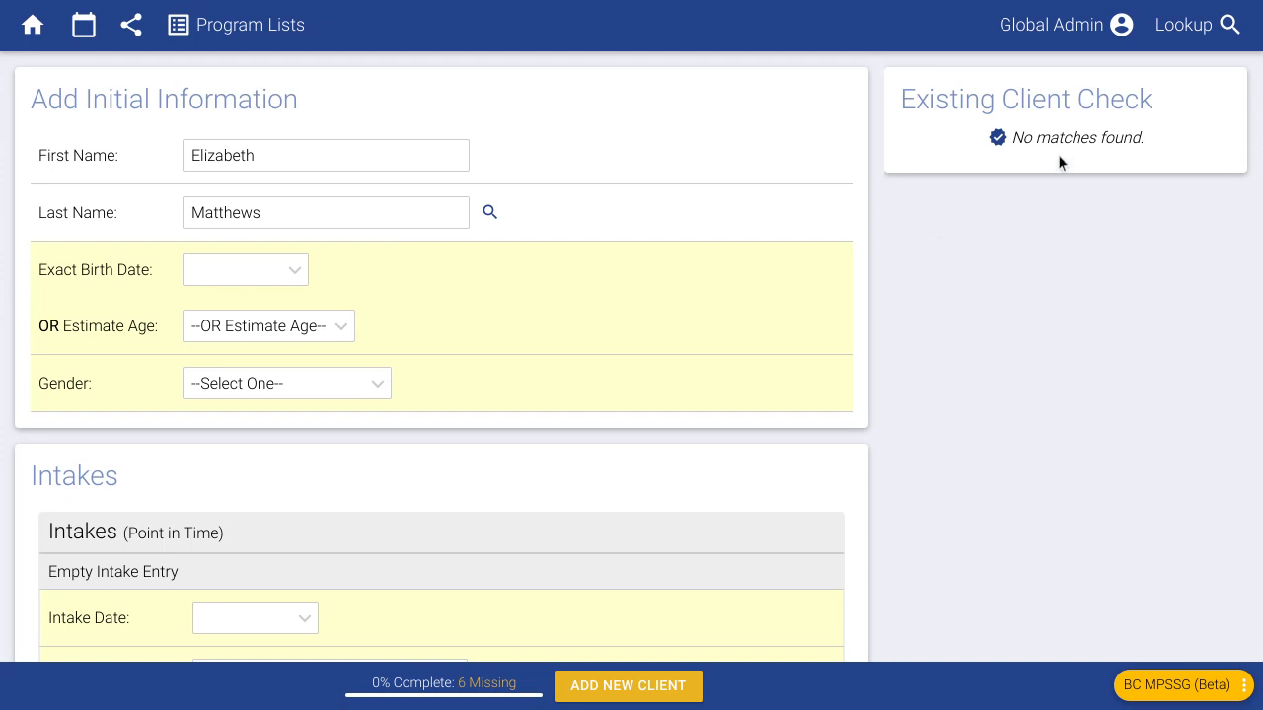
click(306, 208)
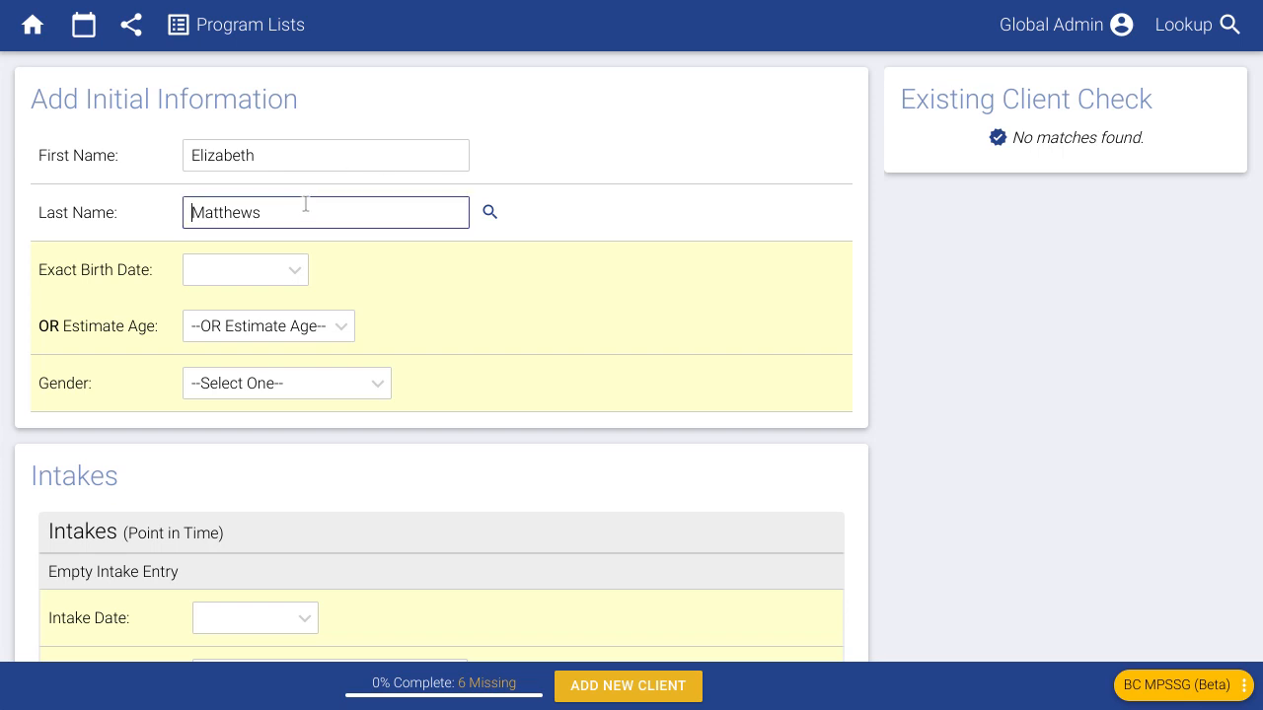
click(1031, 258)
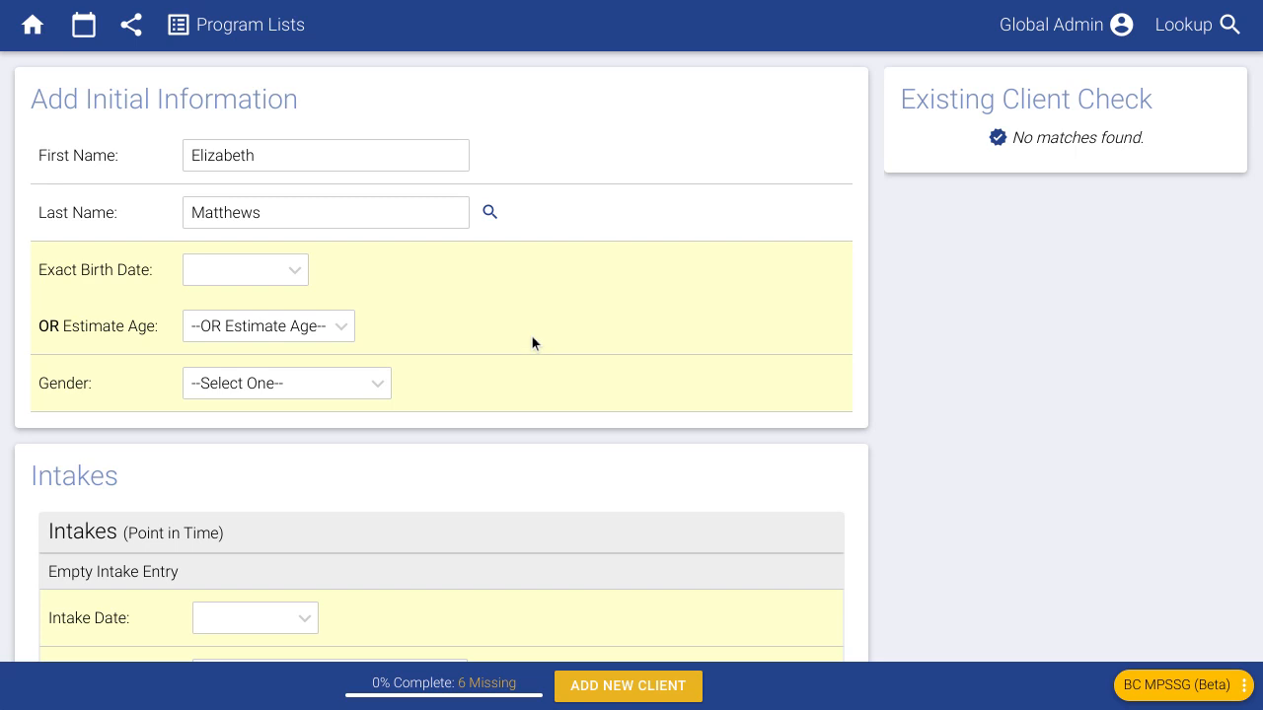
click(252, 27)
- Enter an exact birth date, then clear it so the birth date stays empty
click(229, 273)
text(1)
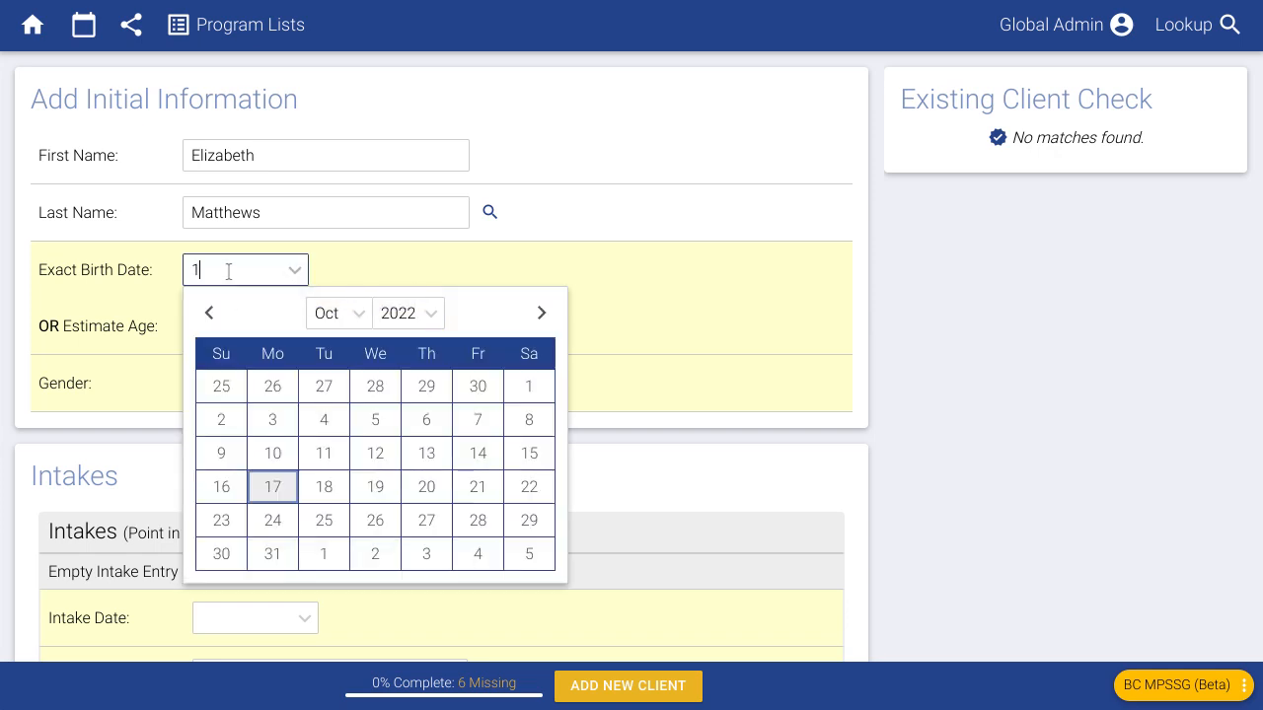
text(2/3/1987)
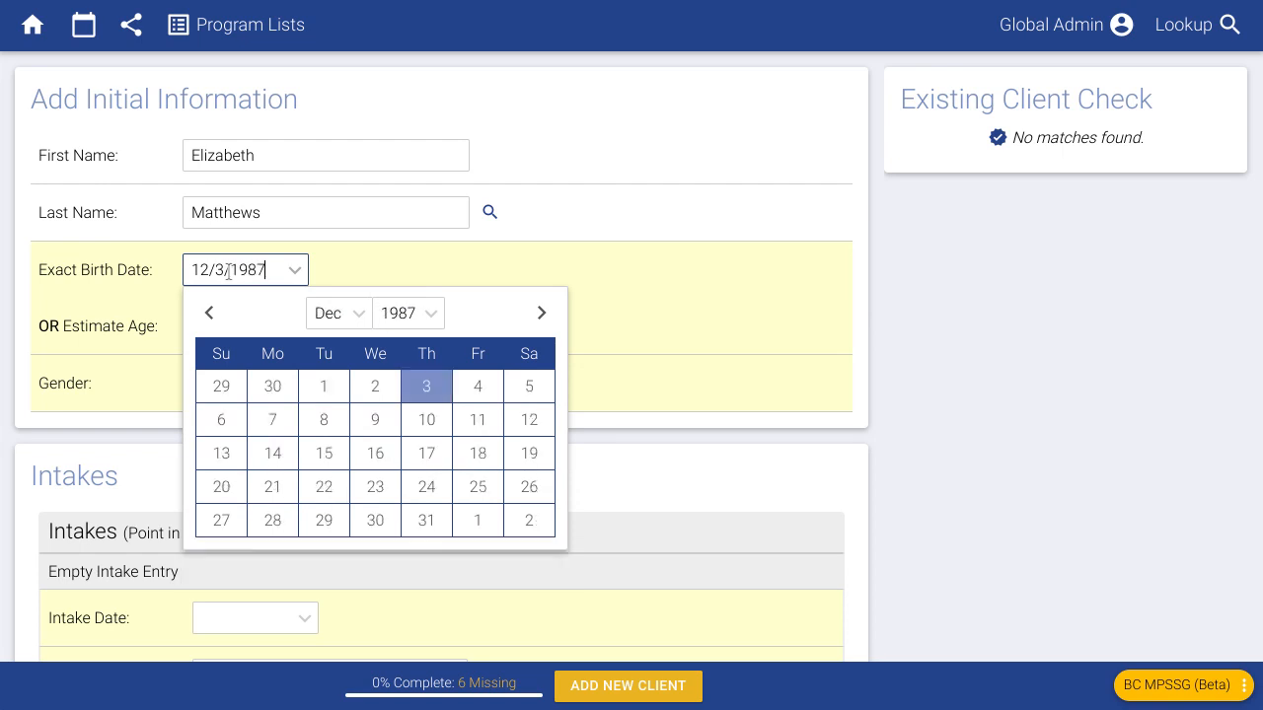
click(698, 237)
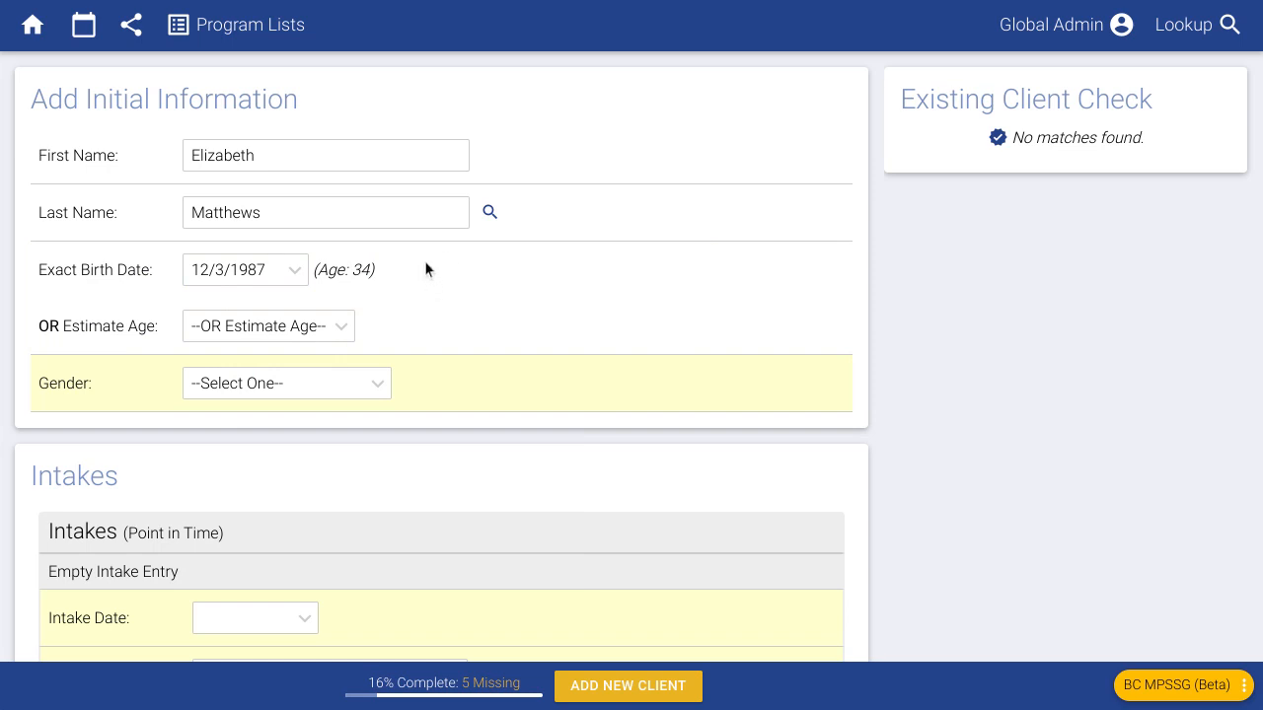
drag(273, 269, 163, 268)
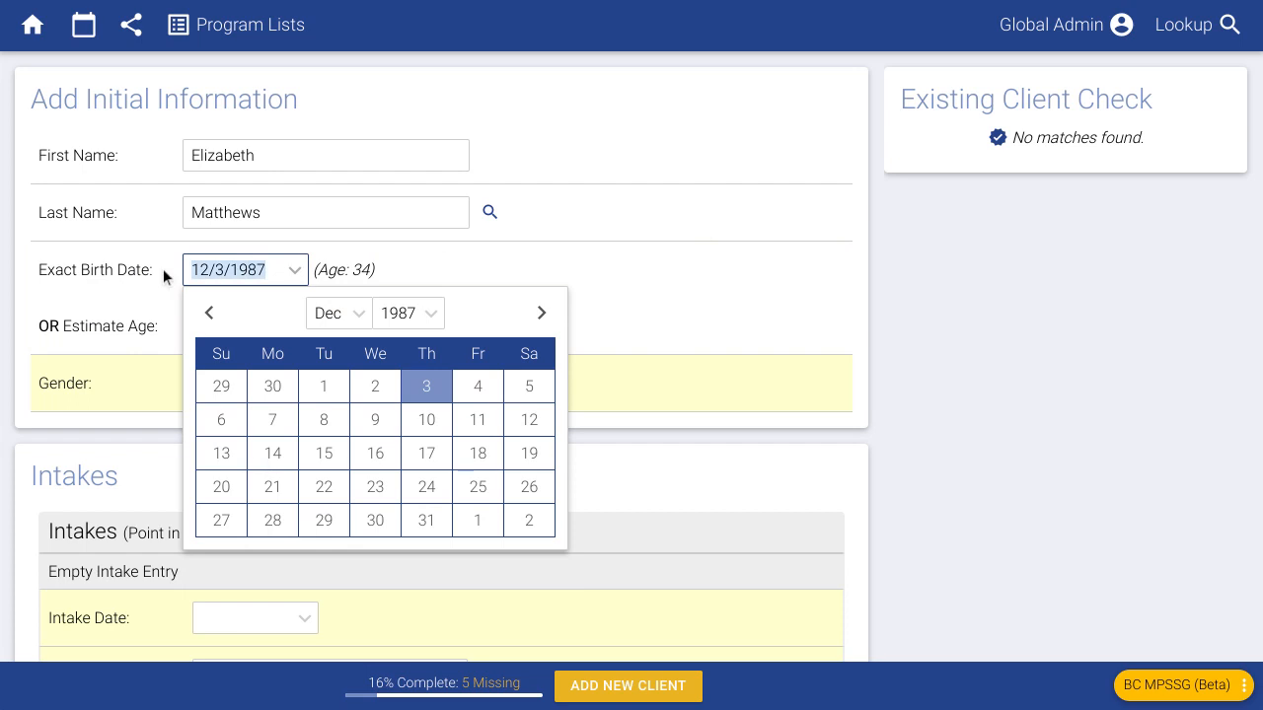
key(BackSpace)
click(593, 297)
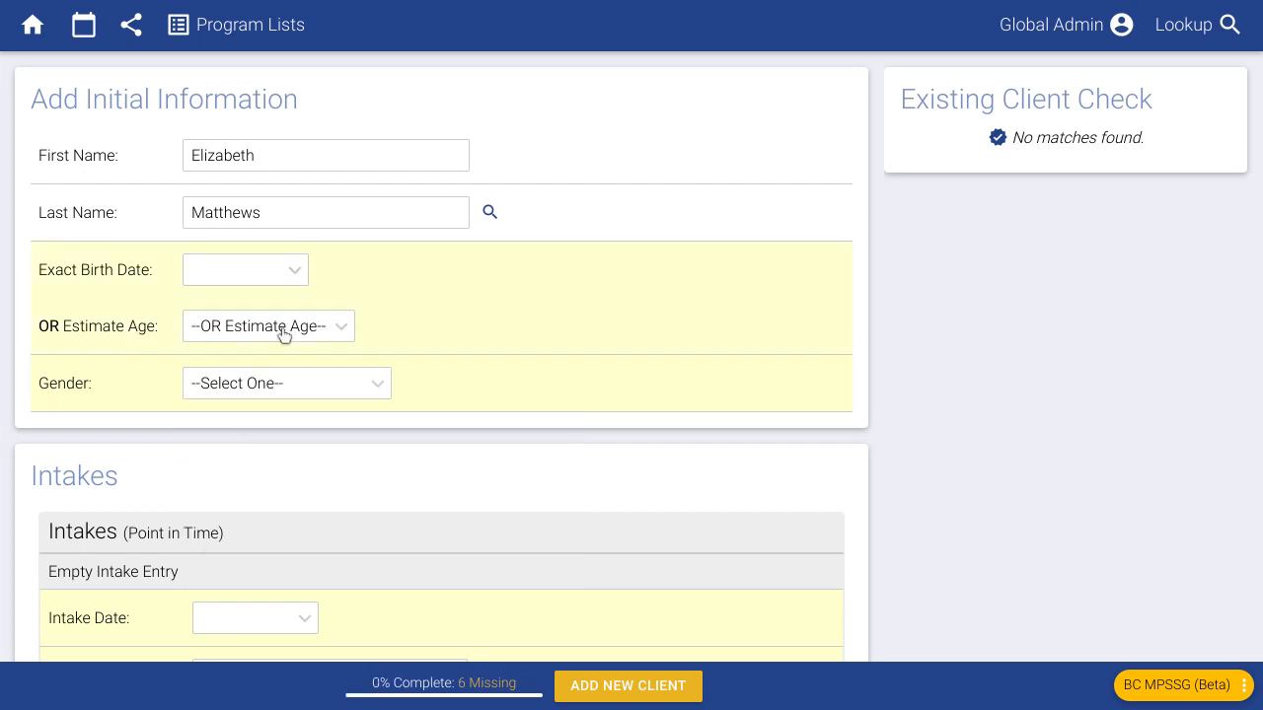
- Choose 34 years from the Estimate Age list, settling on it after briefly trying 36
click(325, 327)
scroll(284, 247, down, 6)
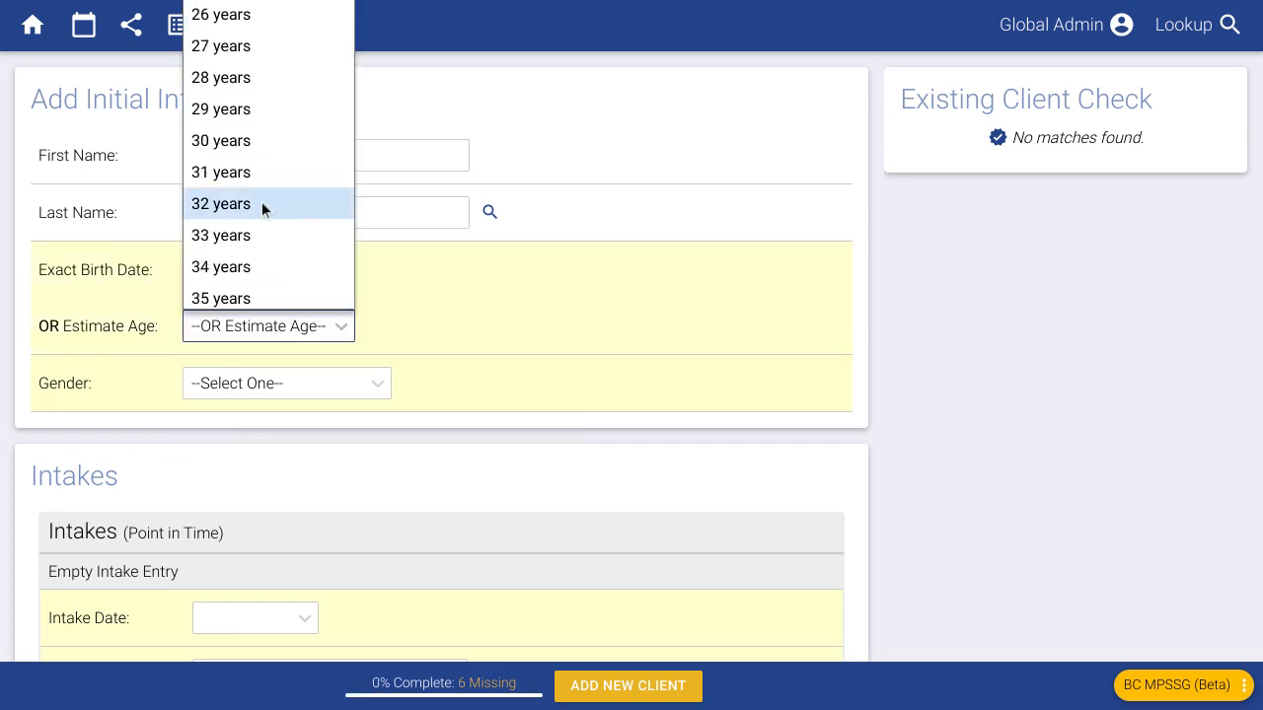
click(254, 262)
click(258, 324)
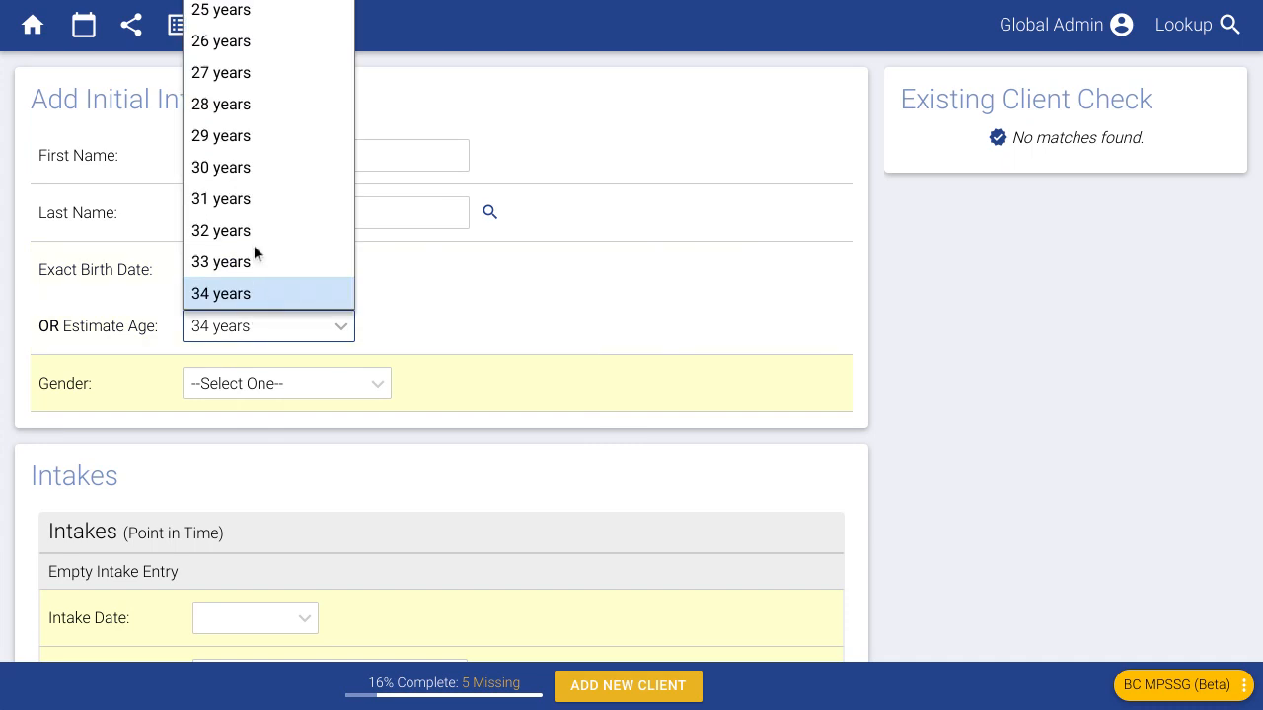
scroll(250, 246, down, 1)
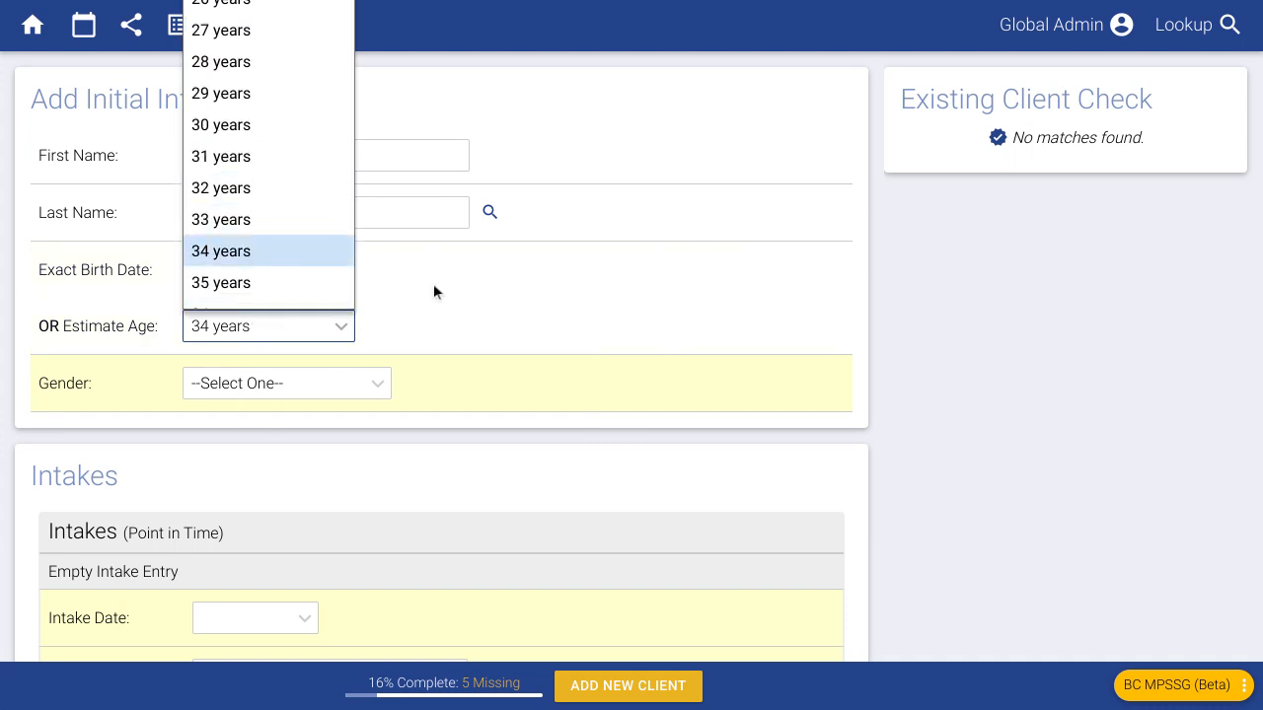
click(475, 302)
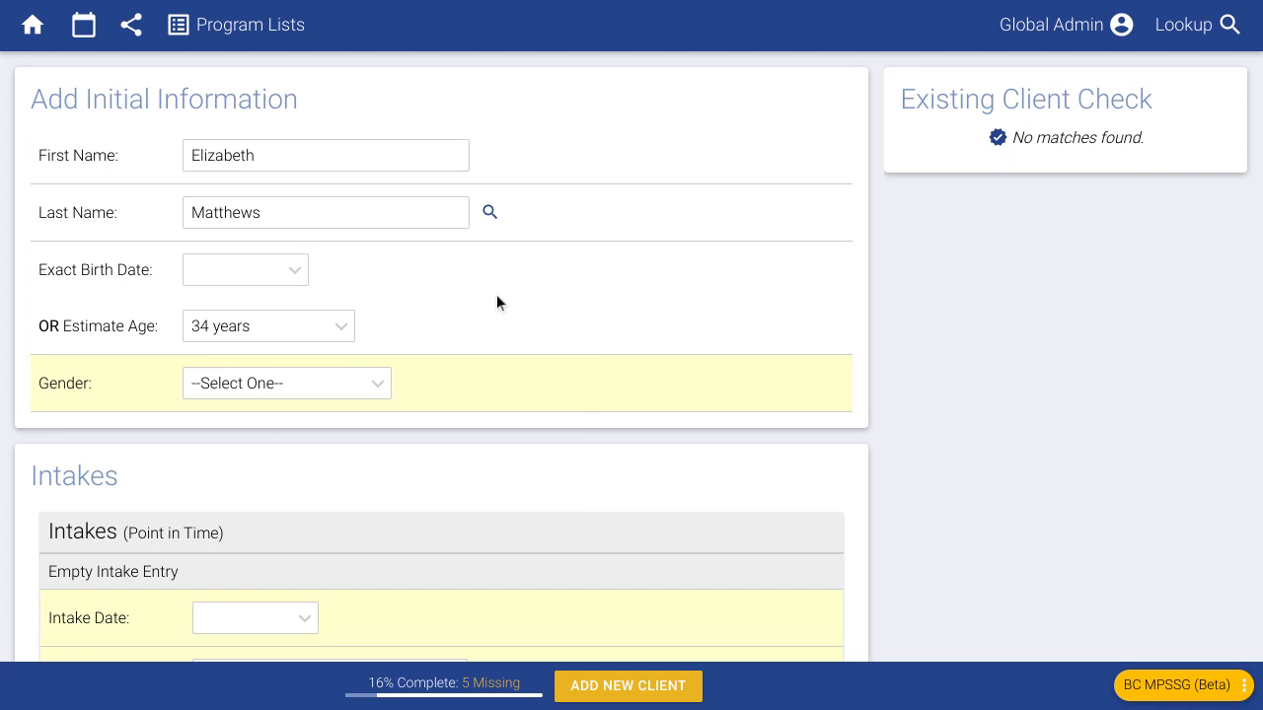
click(349, 337)
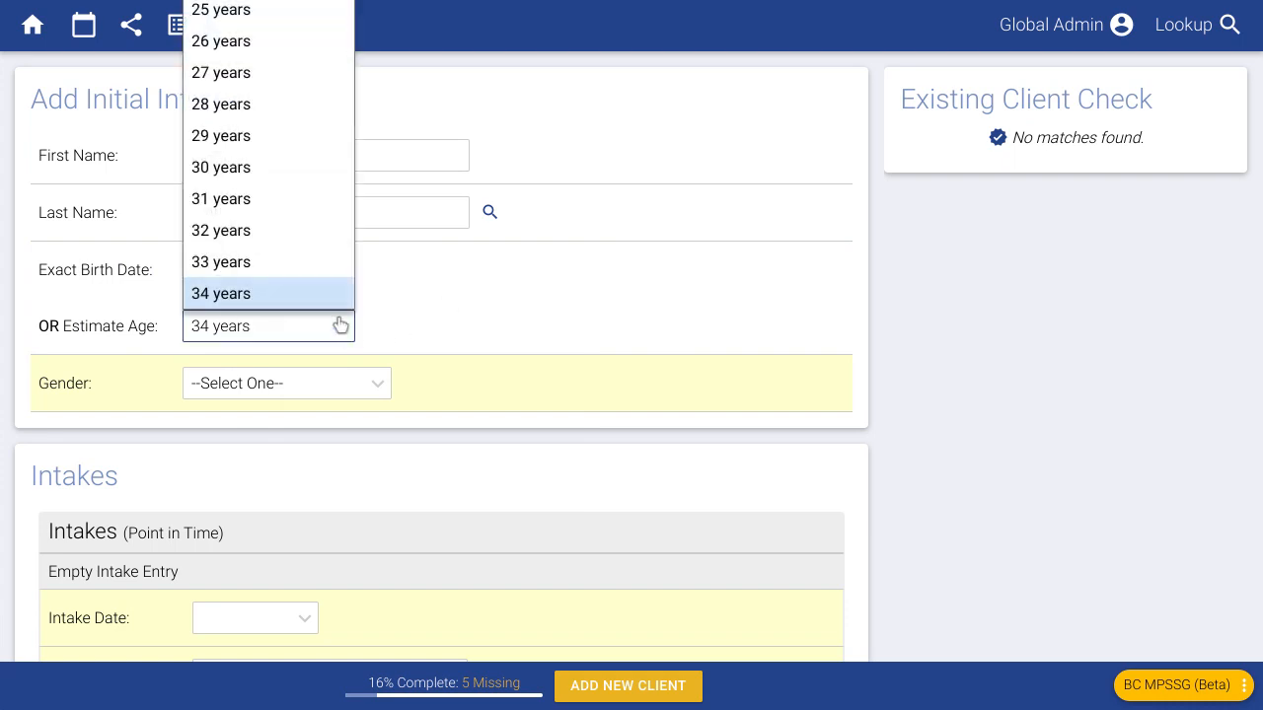
scroll(307, 222, down, 2)
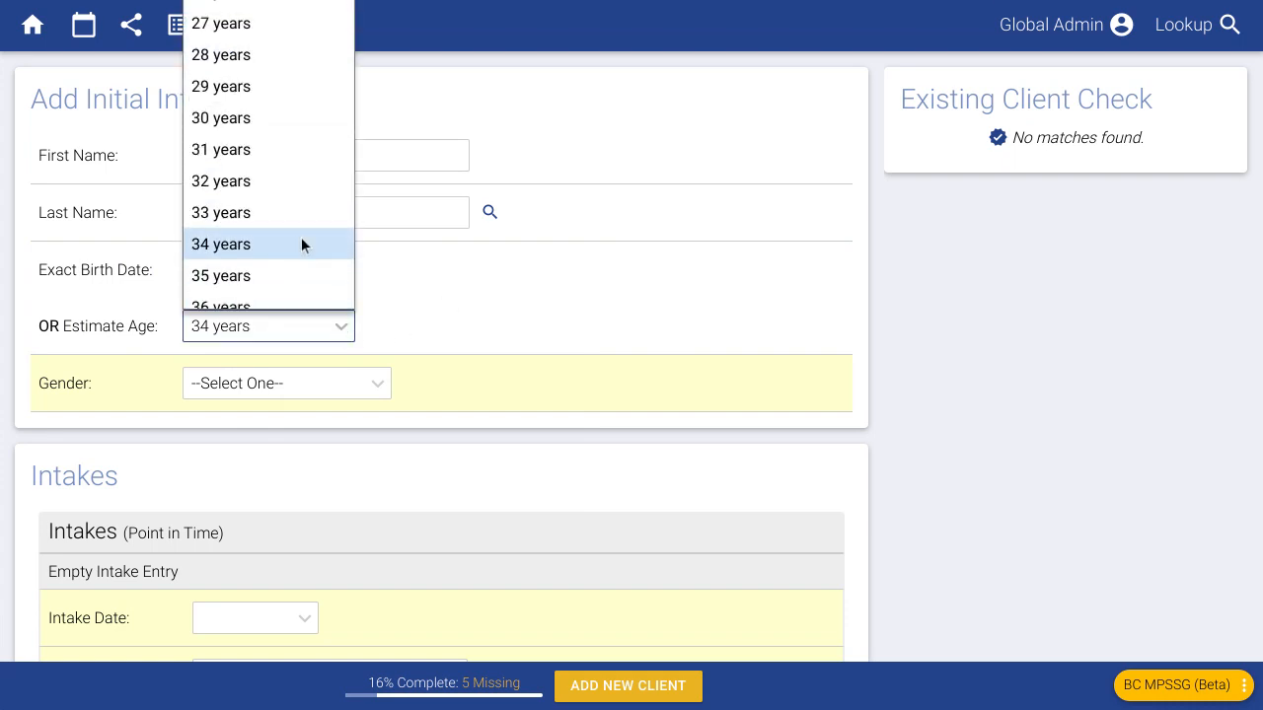
scroll(291, 248, down, 1)
click(276, 283)
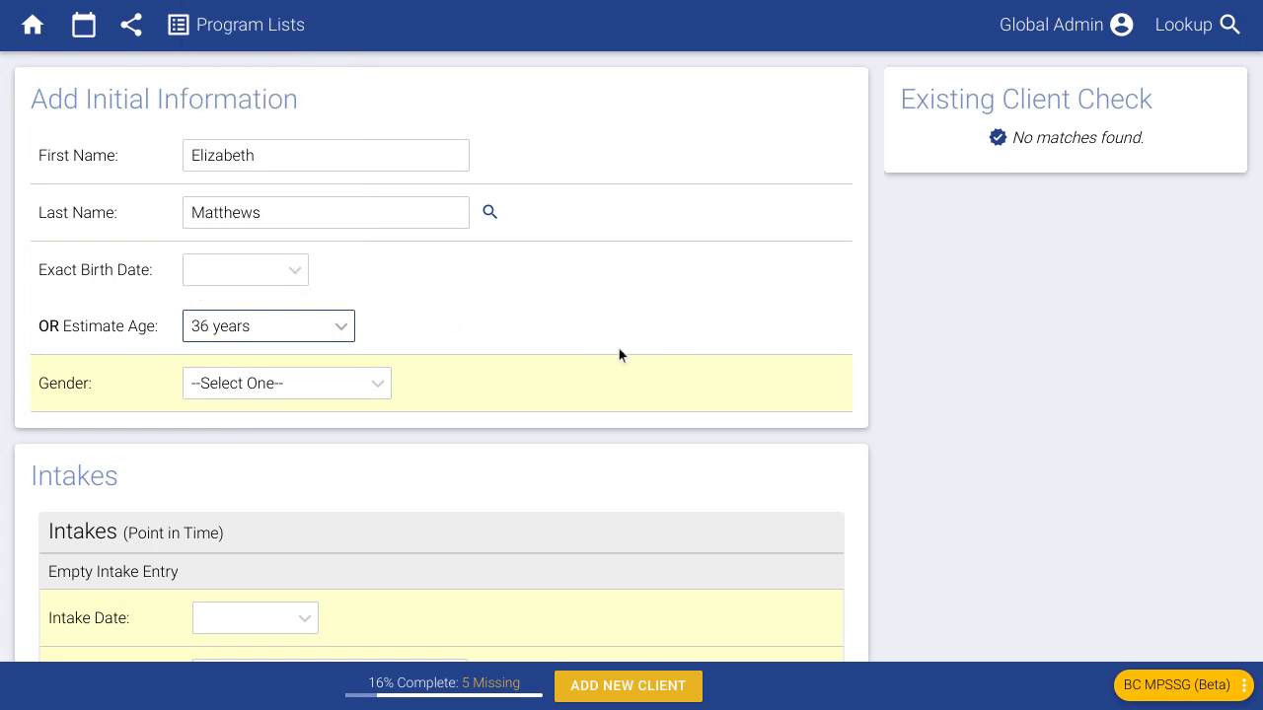
click(325, 327)
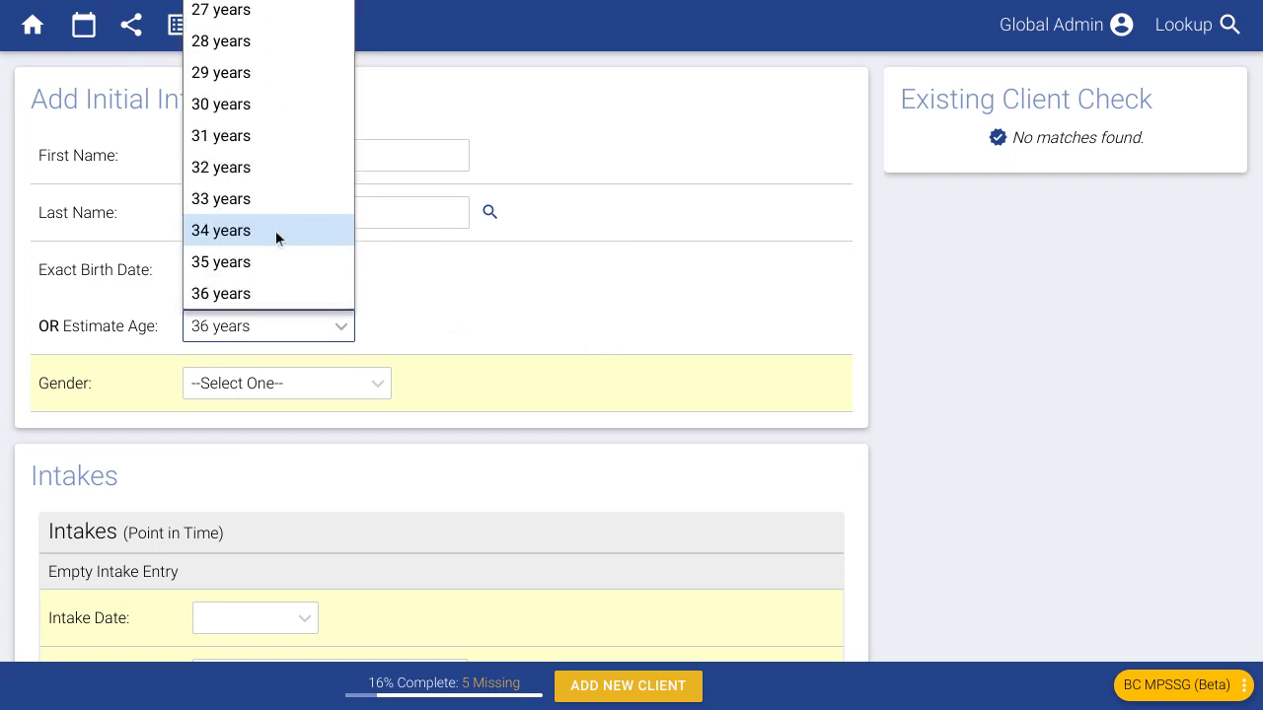
click(276, 230)
click(282, 327)
scroll(257, 217, down, 2)
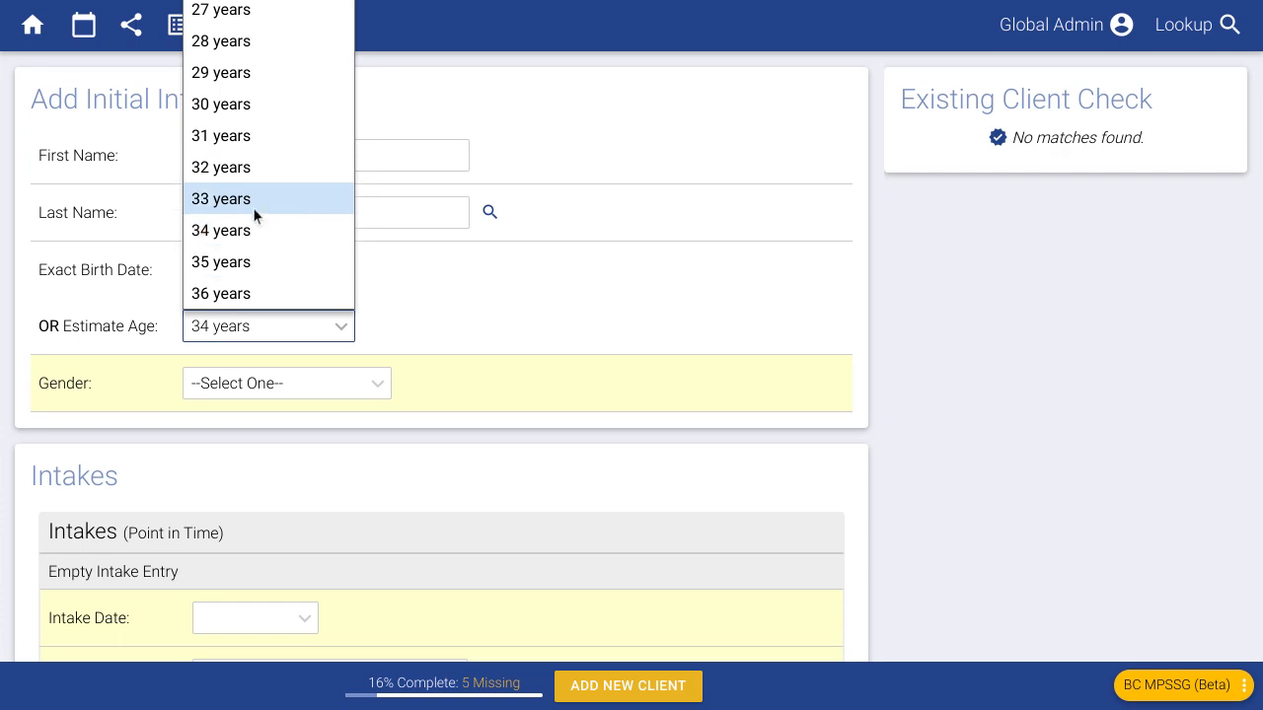
- Pick Female in the Gender dropdown, bringing the form to 33% complete
click(316, 395)
click(294, 393)
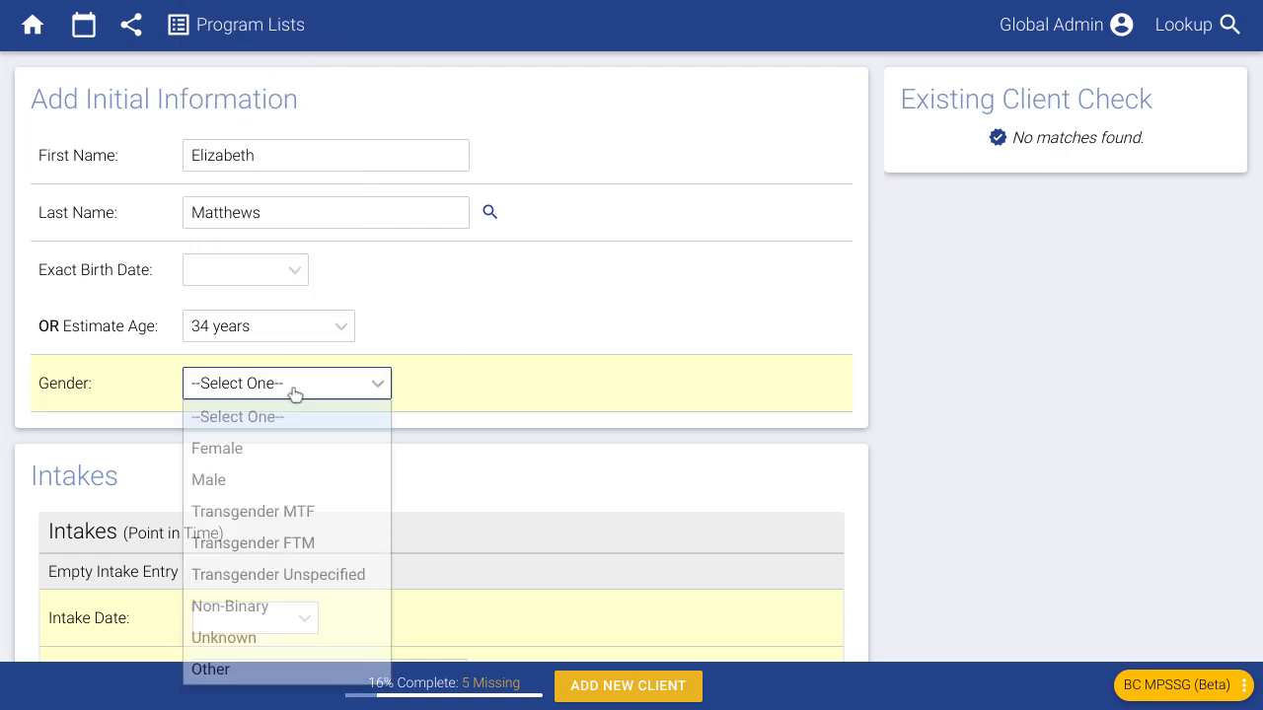
click(291, 446)
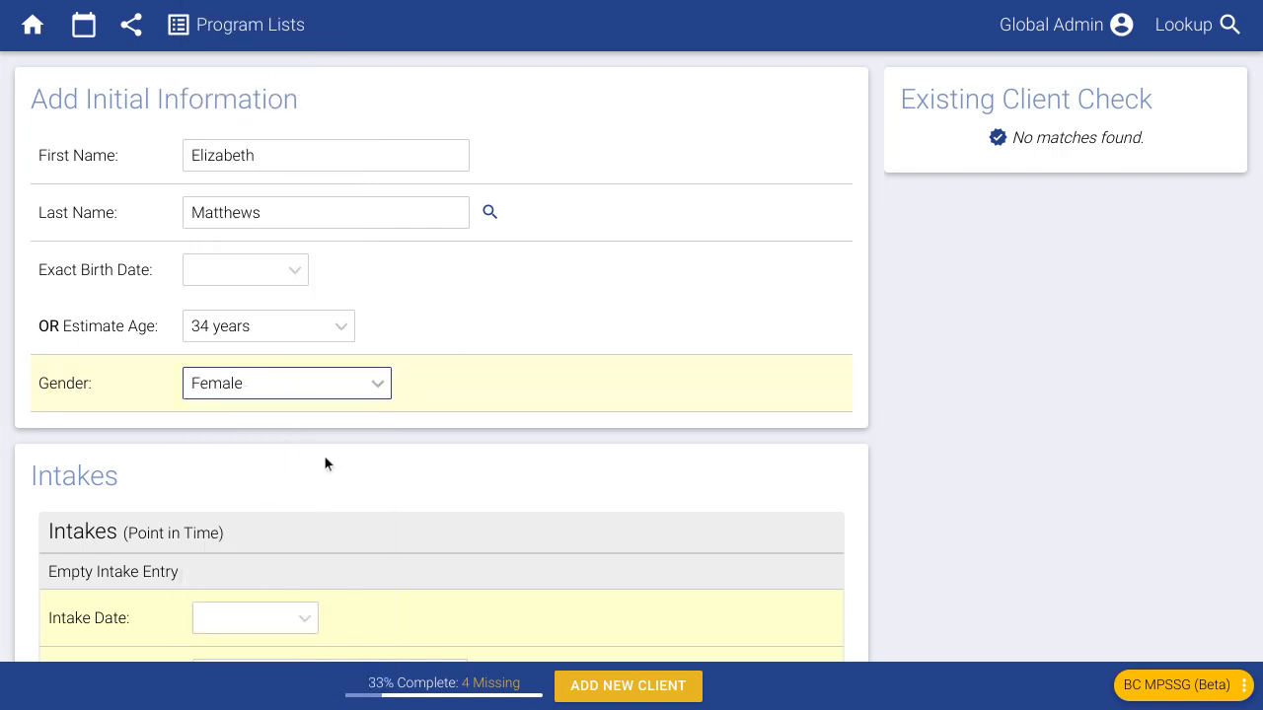
click(434, 425)
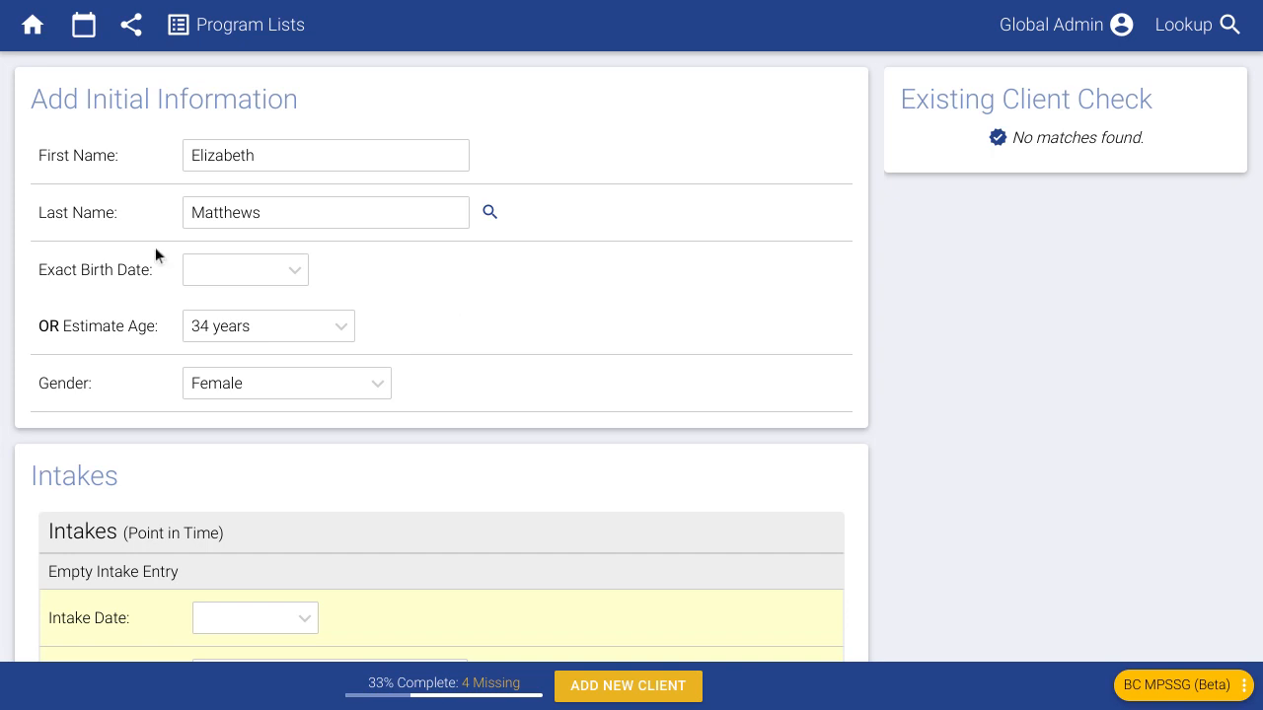
- Give the intake a date, the PEACE program and a School / School District referral source
scroll(546, 395, down, 3)
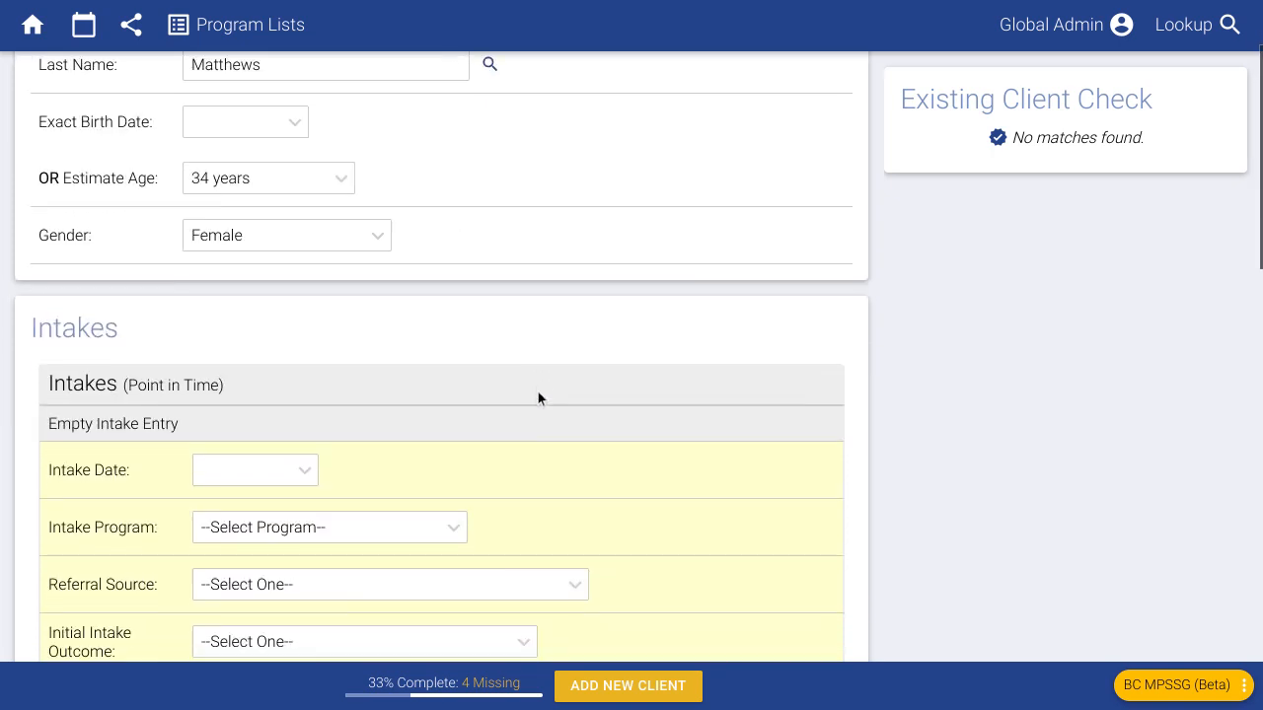
scroll(537, 398, down, 4)
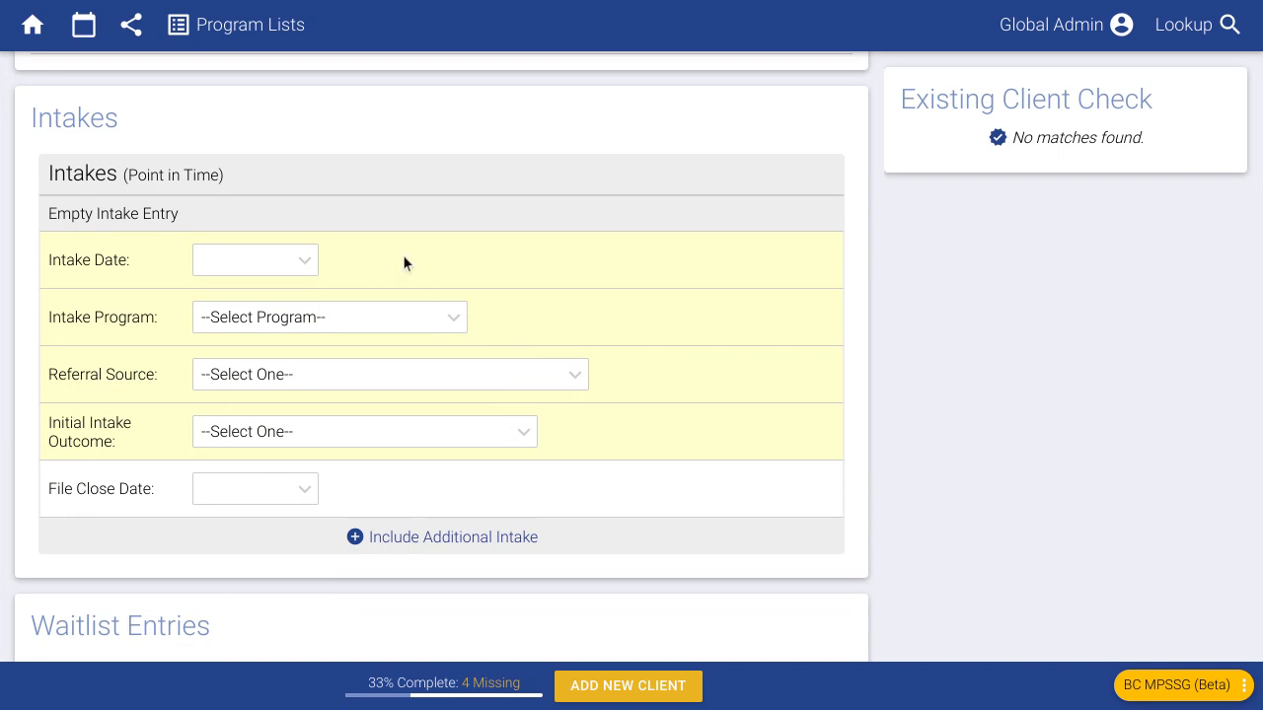
click(254, 258)
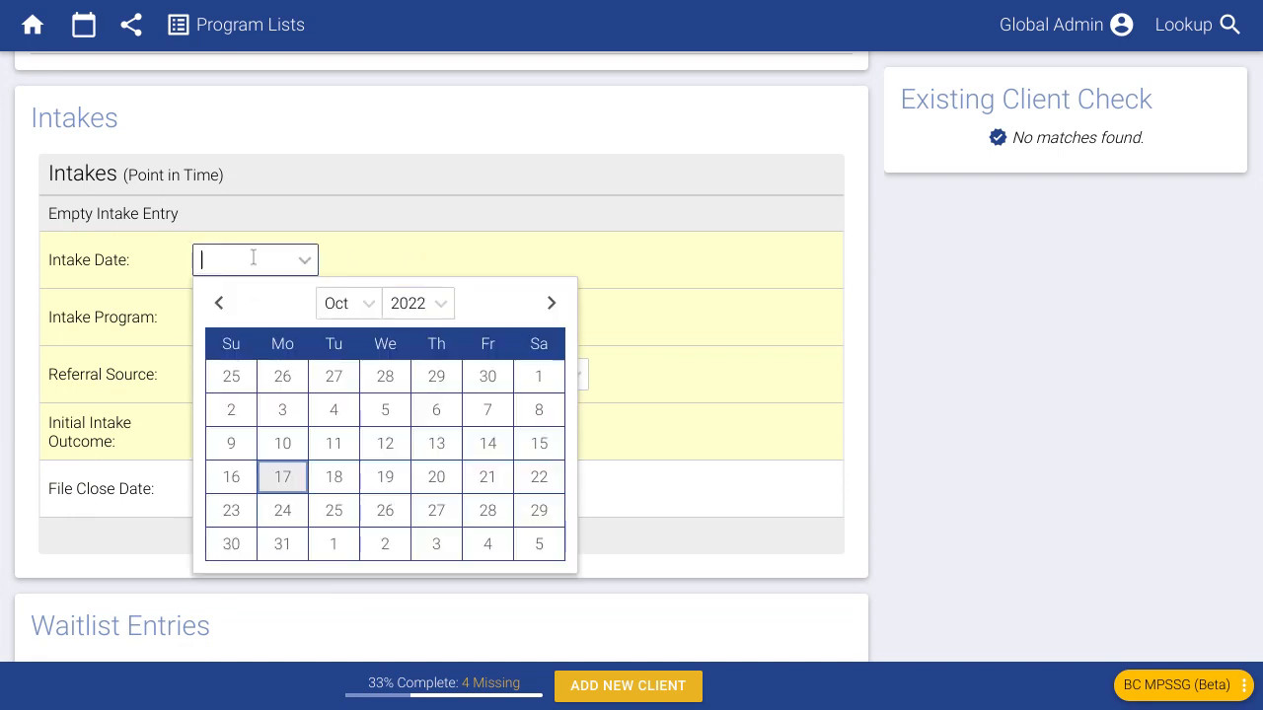
click(285, 478)
click(279, 320)
click(261, 383)
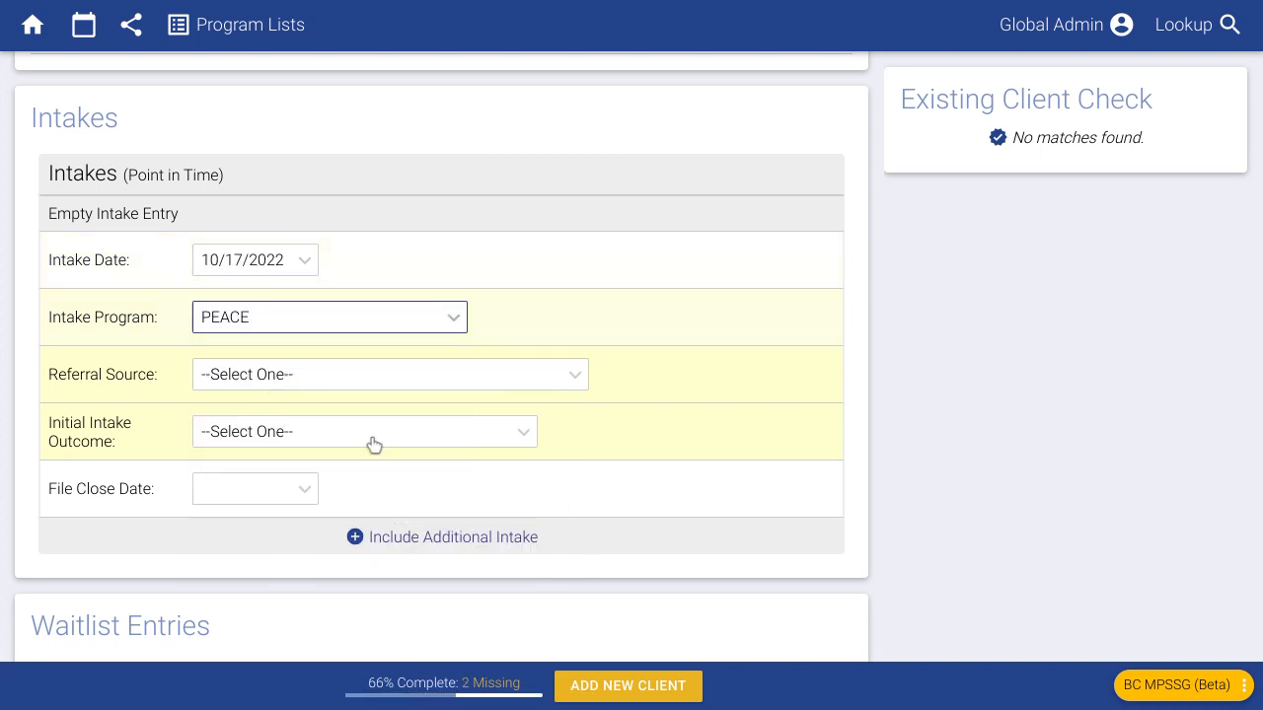
click(324, 376)
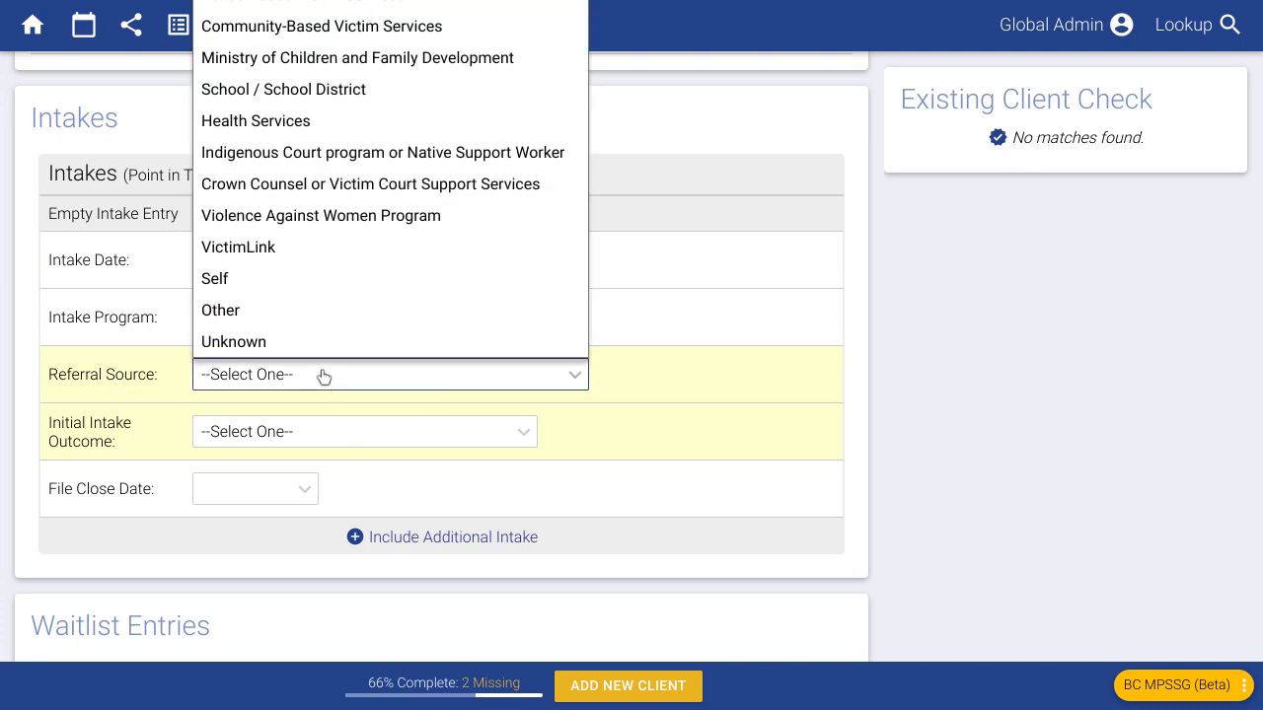
click(272, 91)
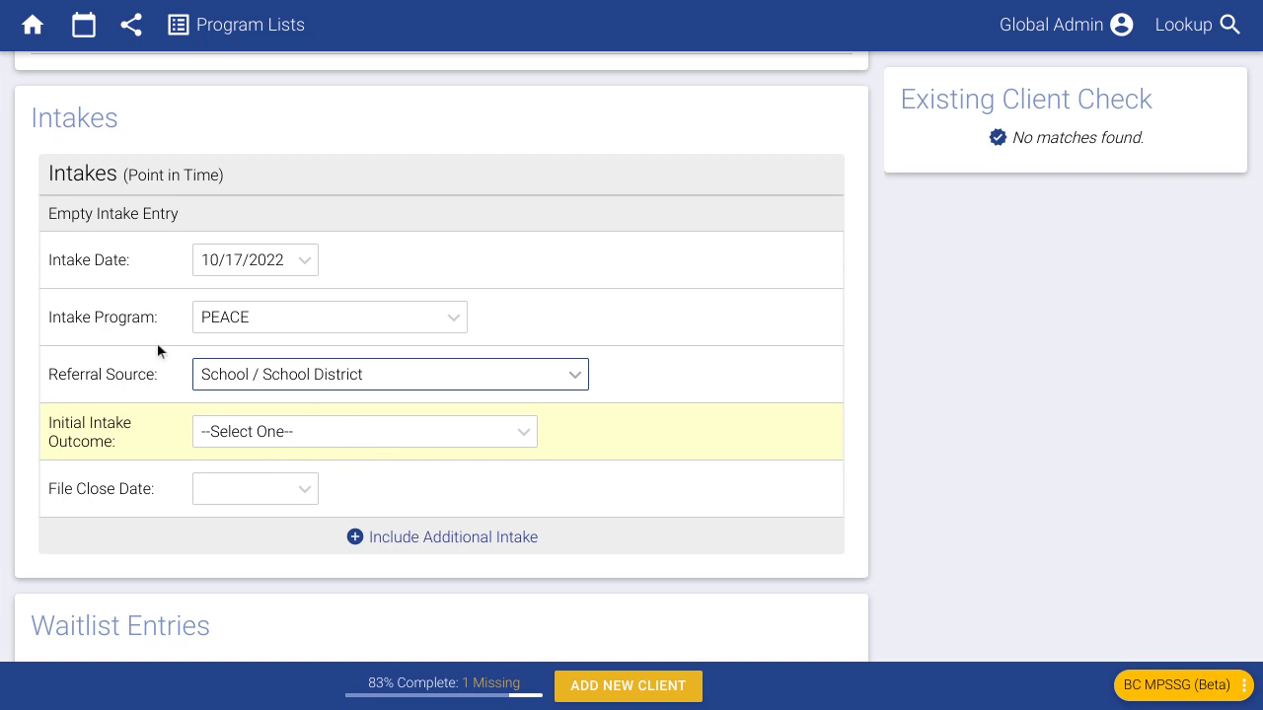
- Set the initial intake outcome to Client Put on Waitlist and correct the intake date to 09/20/2022
click(274, 439)
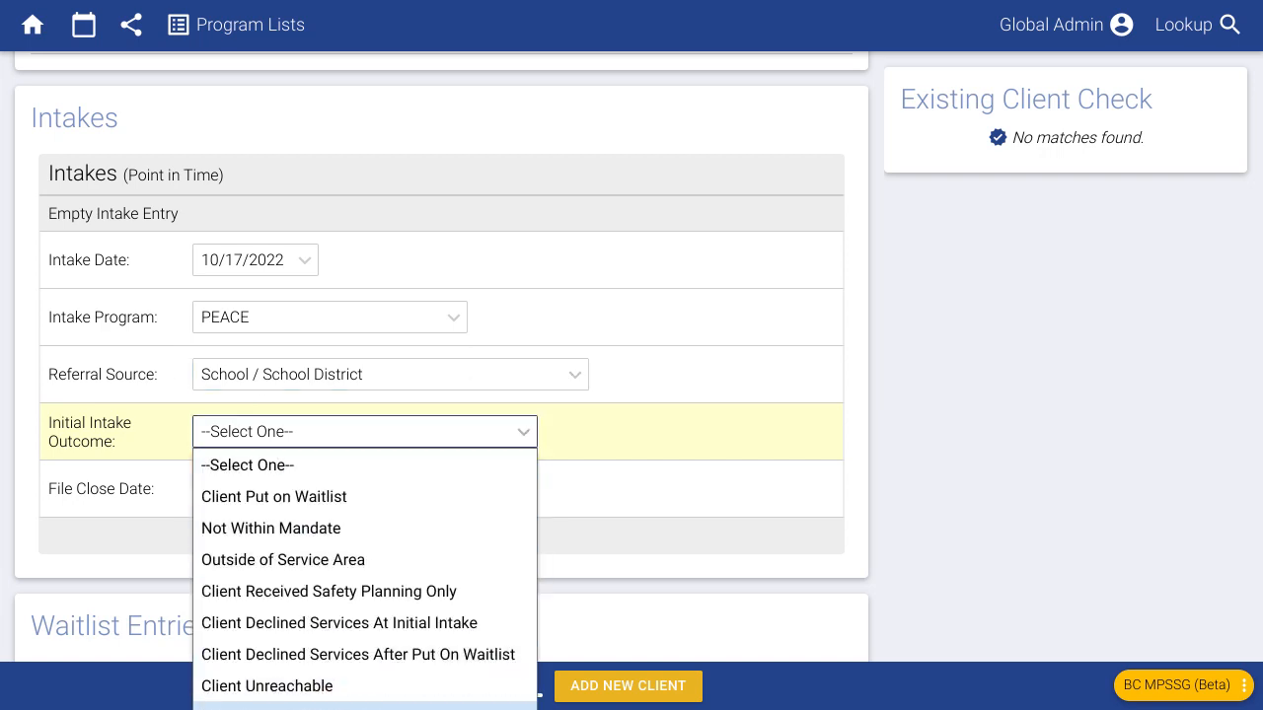
click(286, 707)
scroll(874, 431, down, 3)
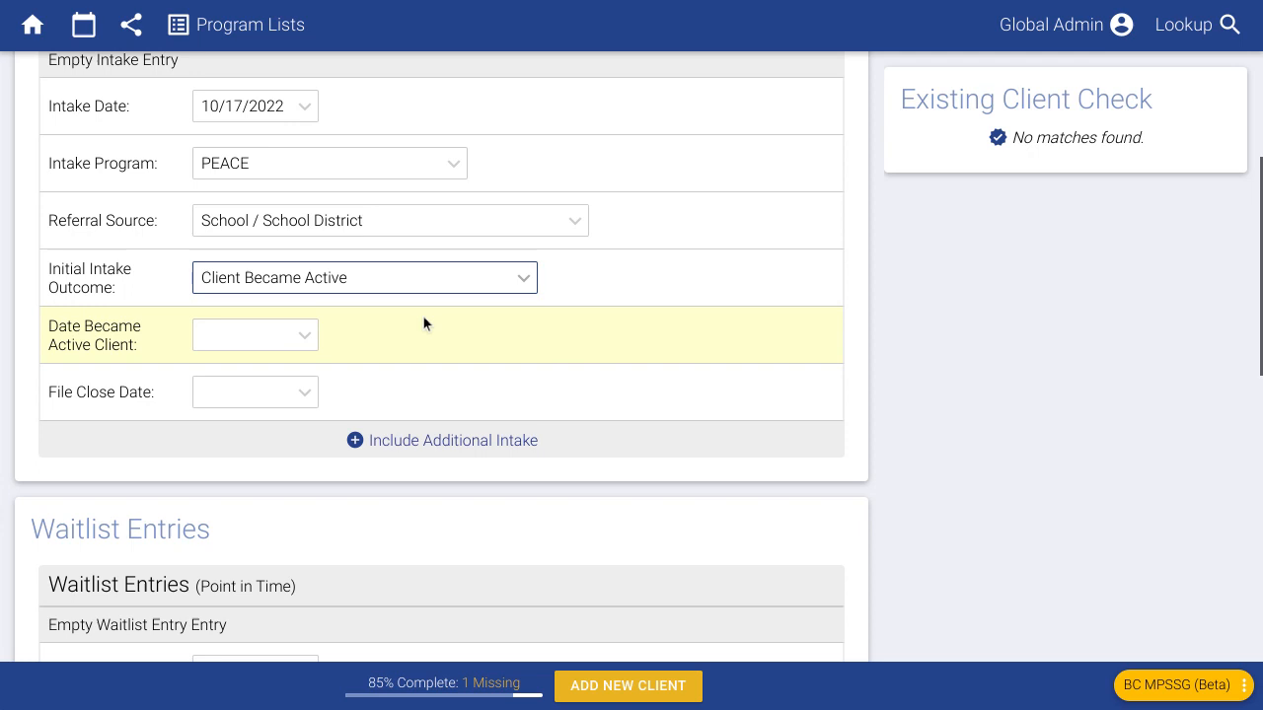
click(335, 282)
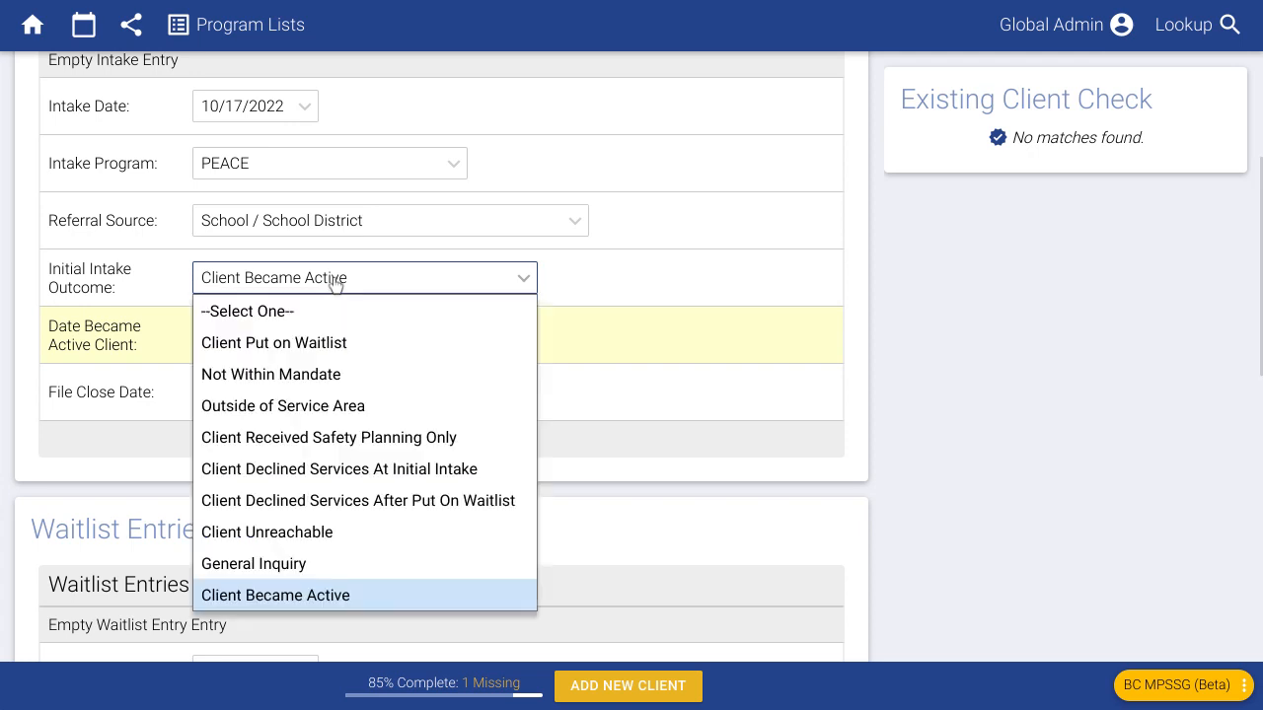
click(329, 342)
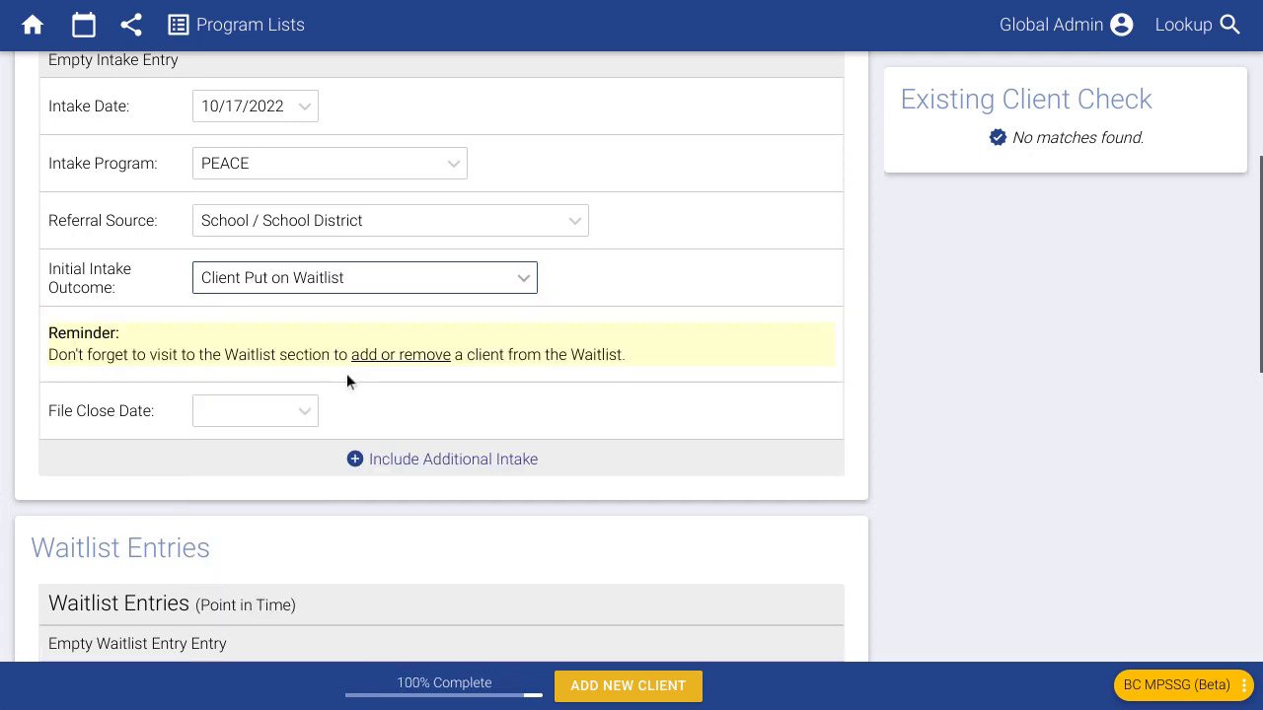
click(326, 282)
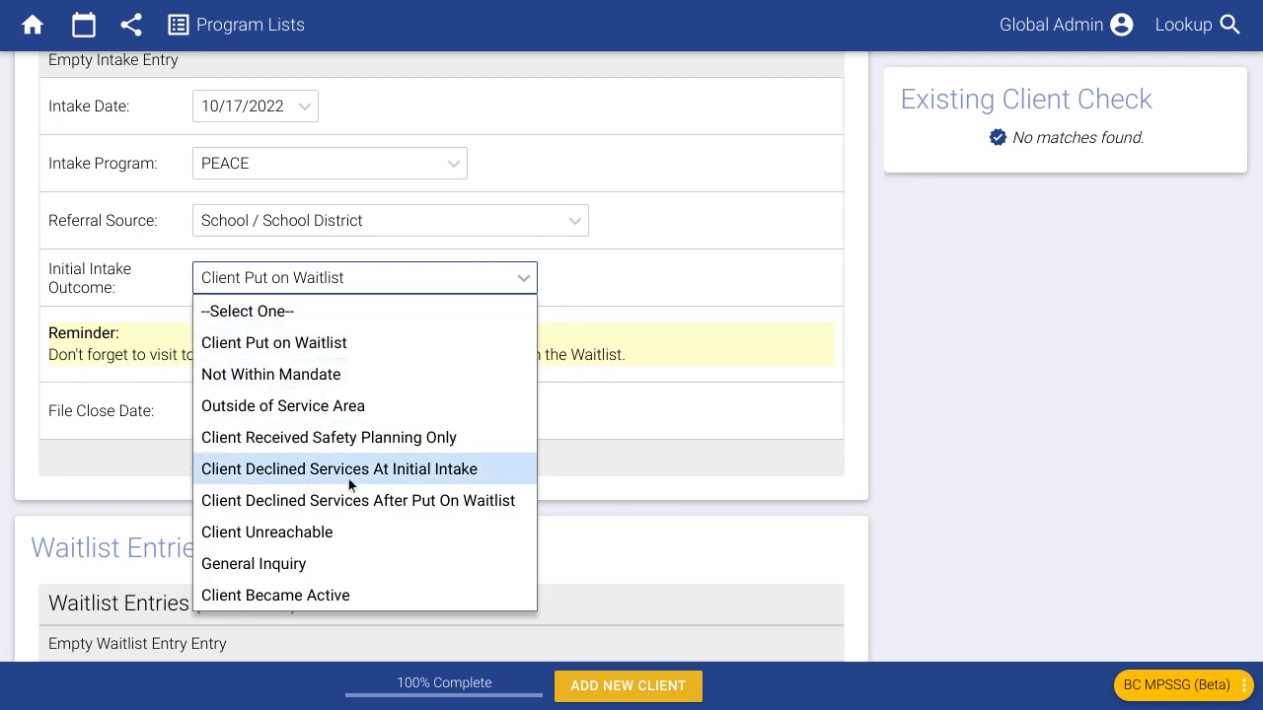
click(724, 286)
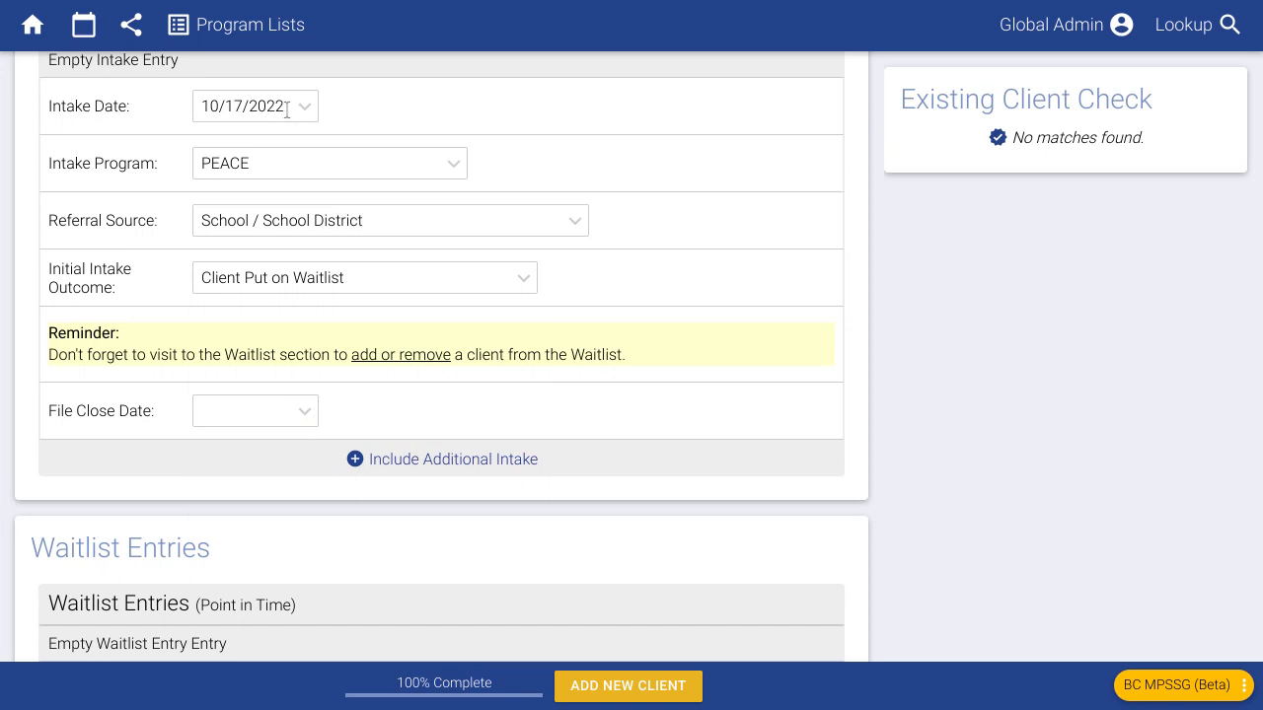
scroll(289, 117, up, 1)
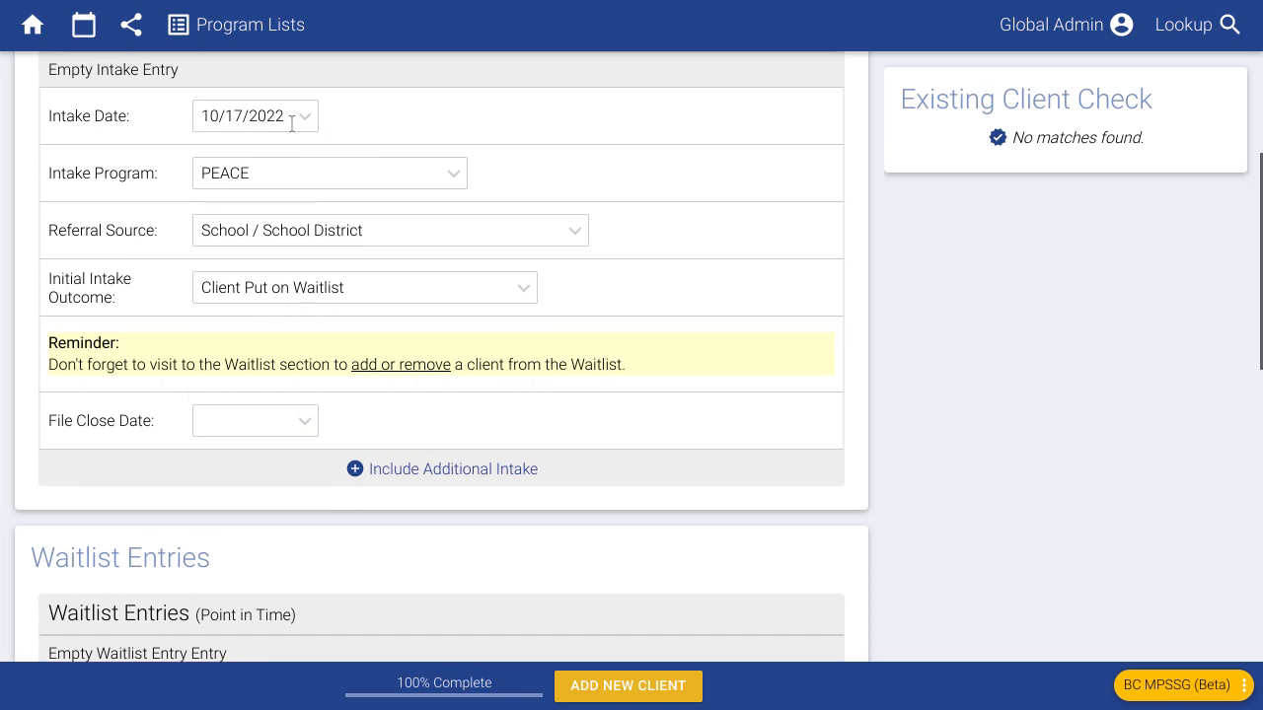
click(294, 118)
click(221, 162)
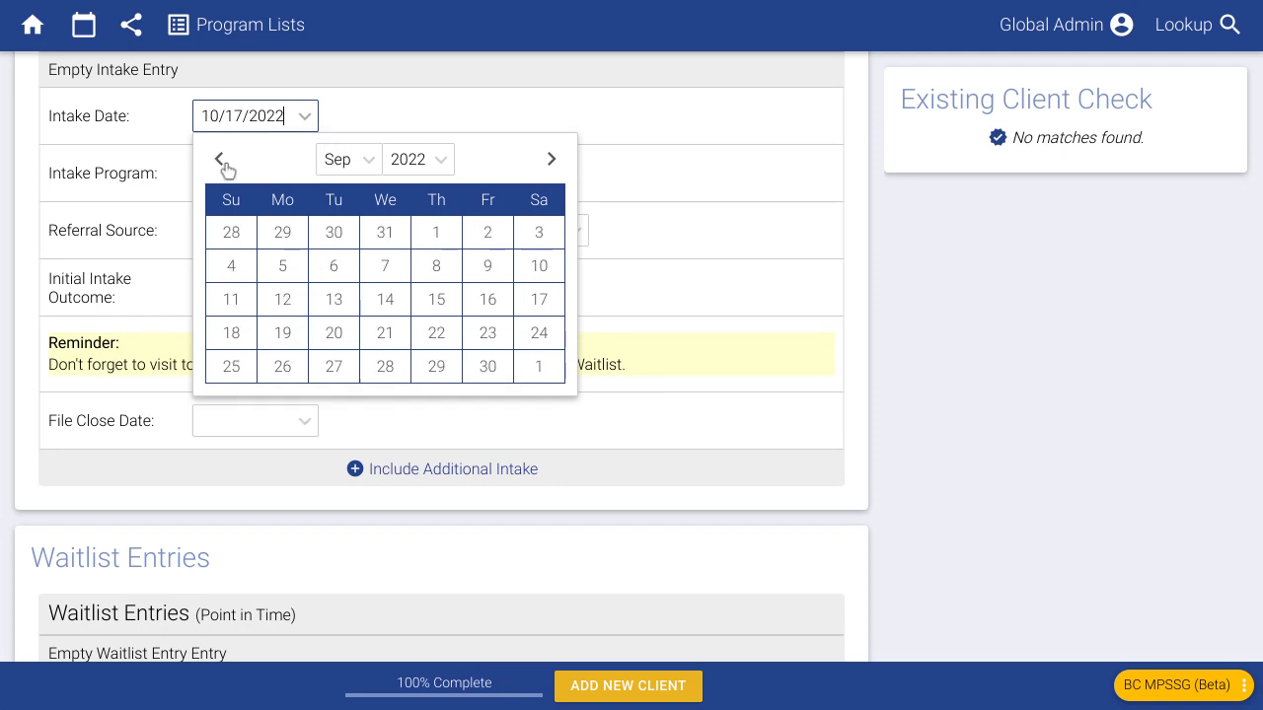
click(333, 332)
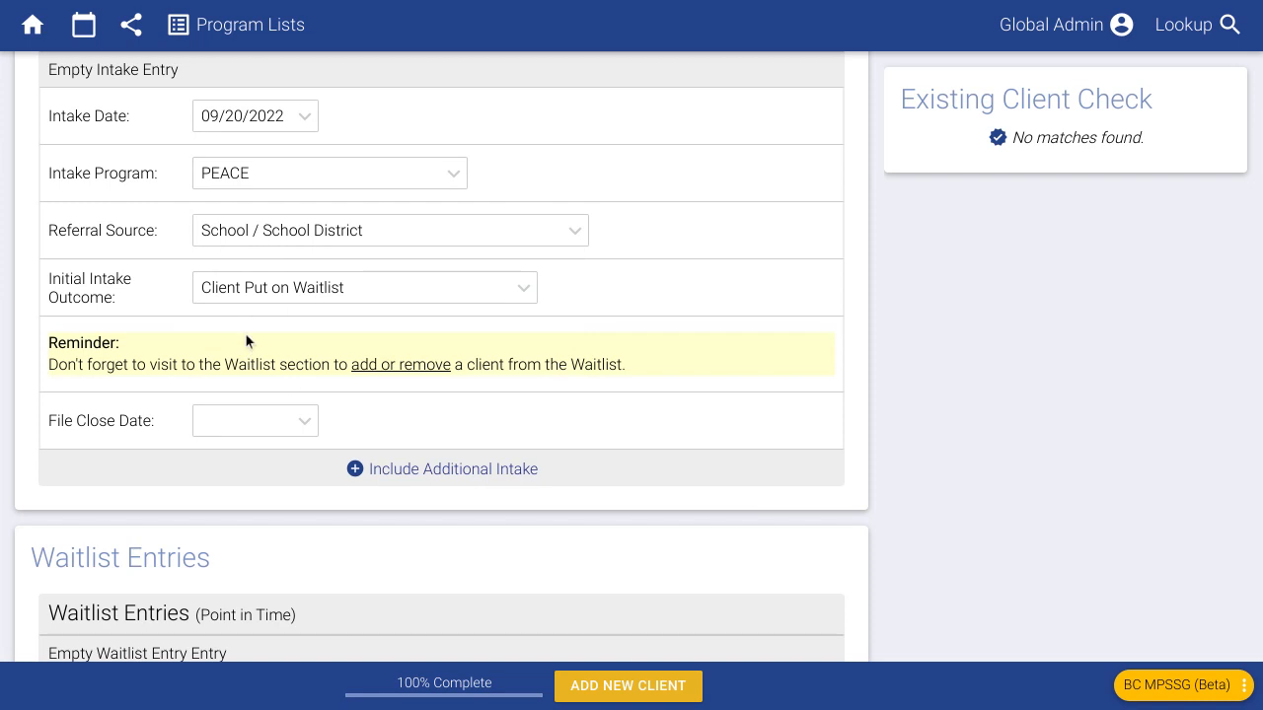
- Switch the outcome to Client Became Active with a date became active of 09/20/2022
click(255, 302)
click(300, 594)
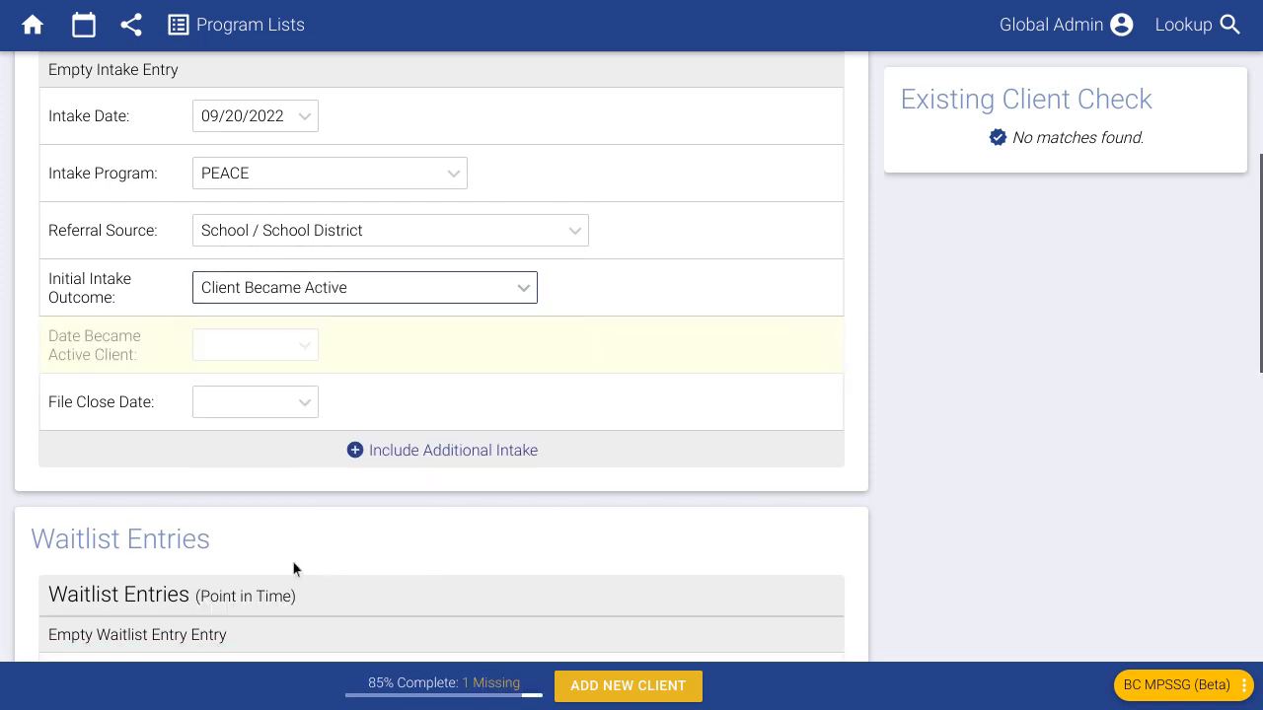
click(244, 348)
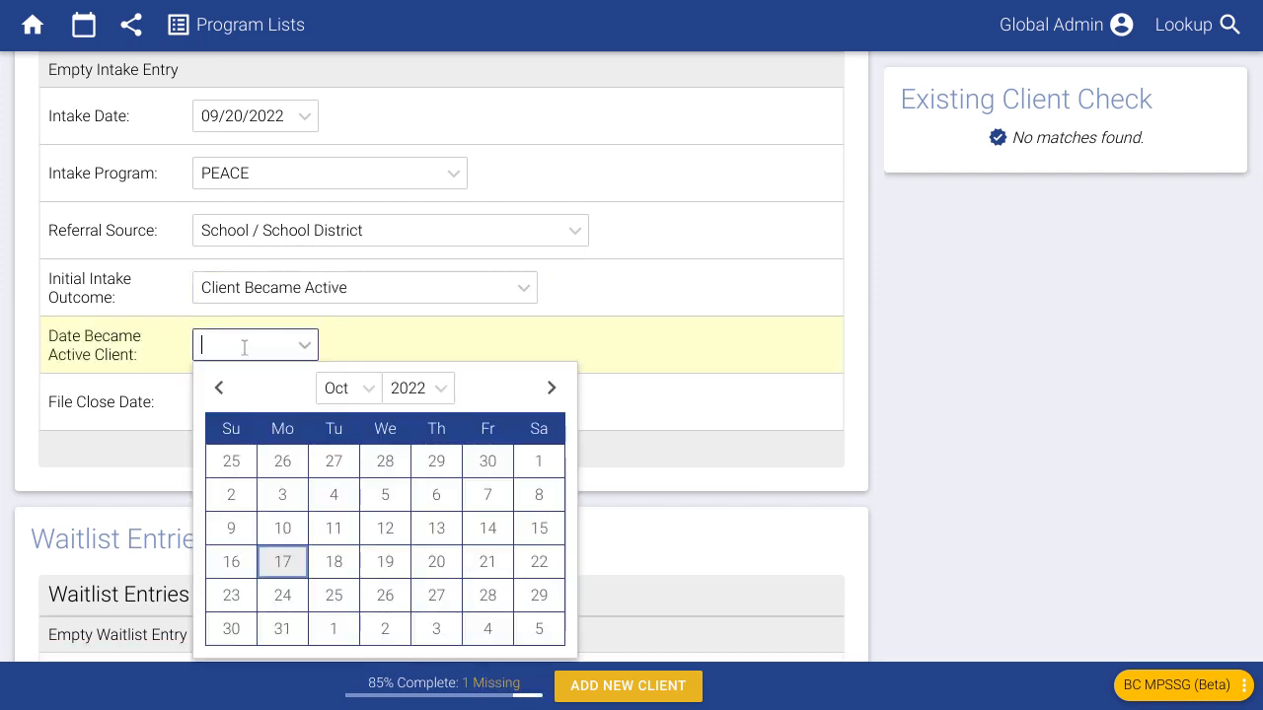
click(221, 391)
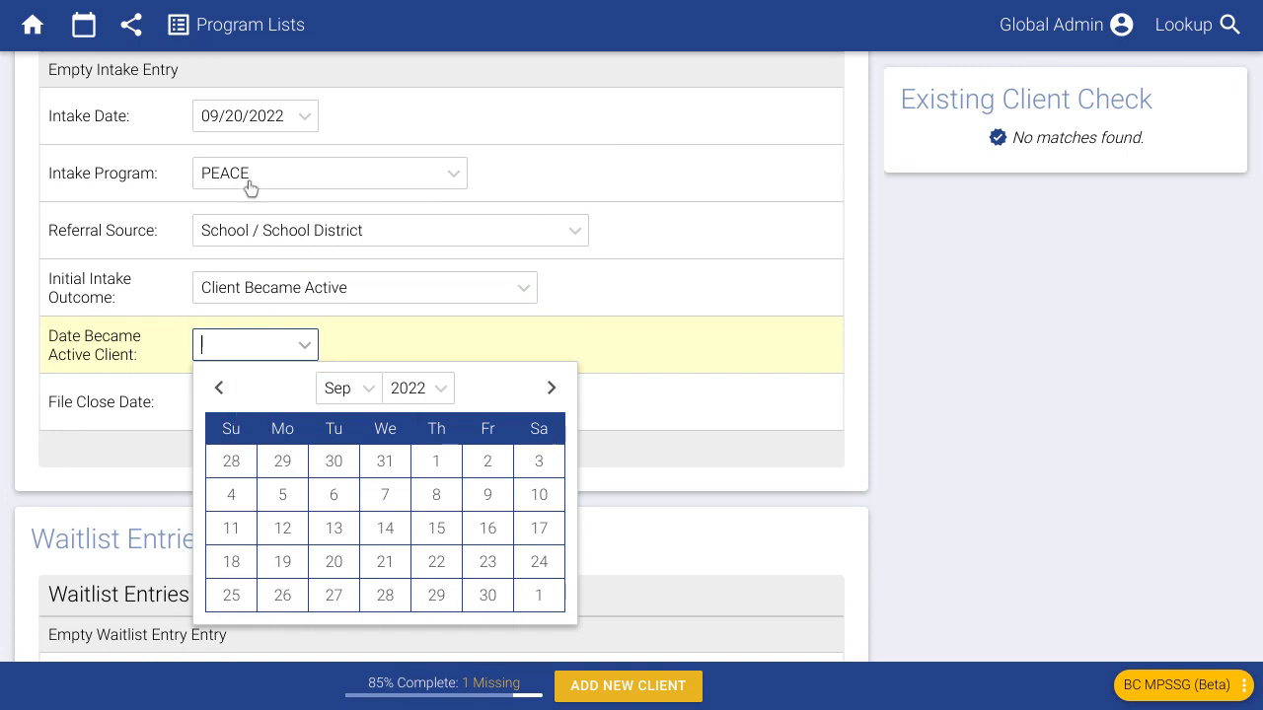
click(486, 596)
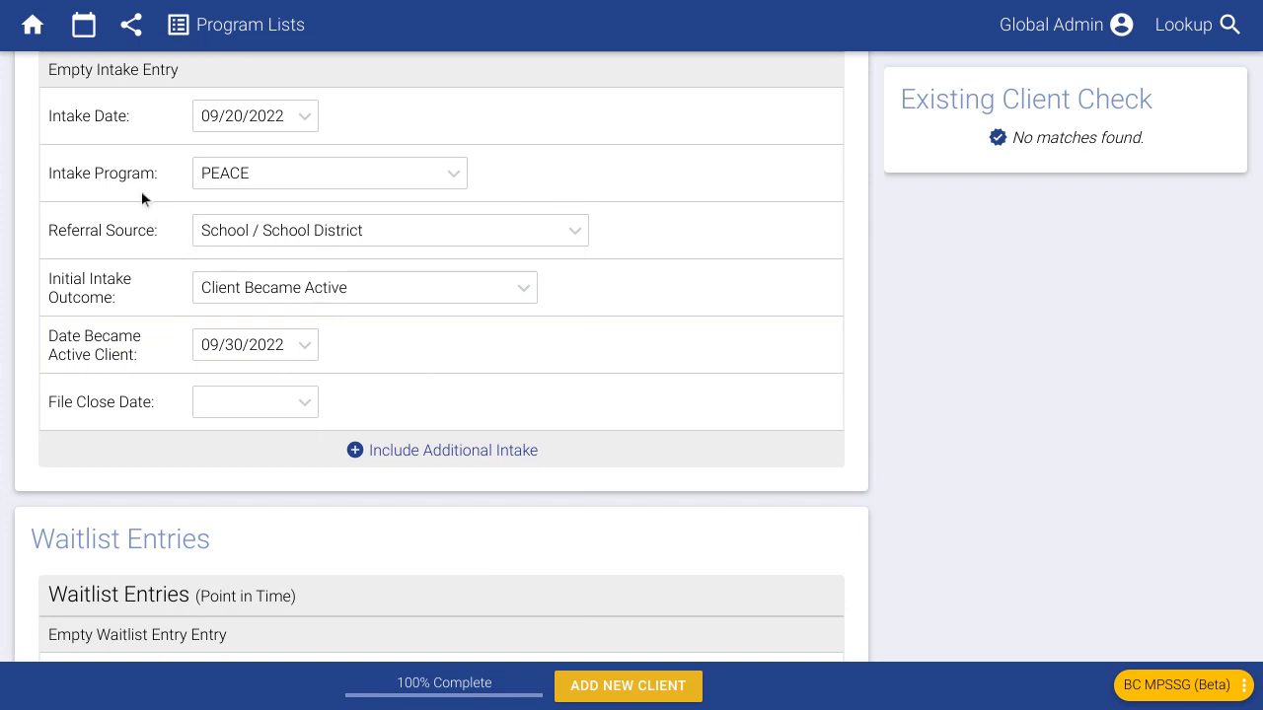
scroll(150, 291, up, 1)
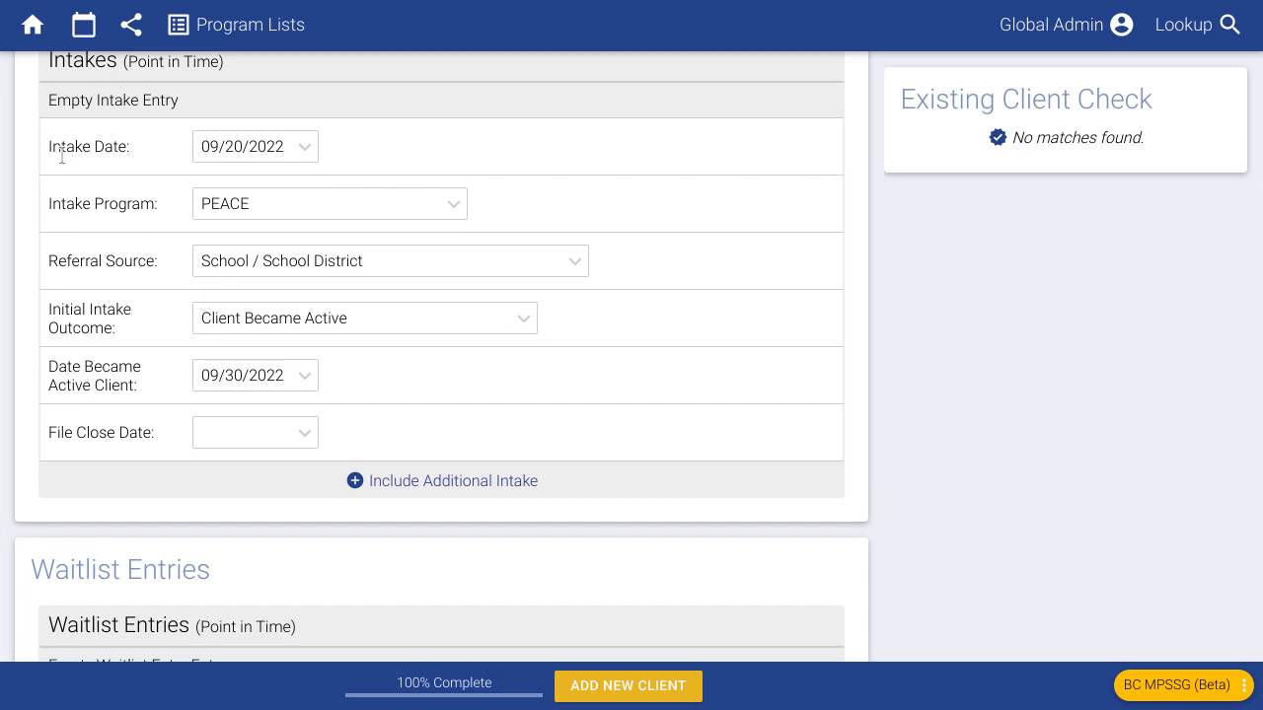
scroll(82, 193, up, 1)
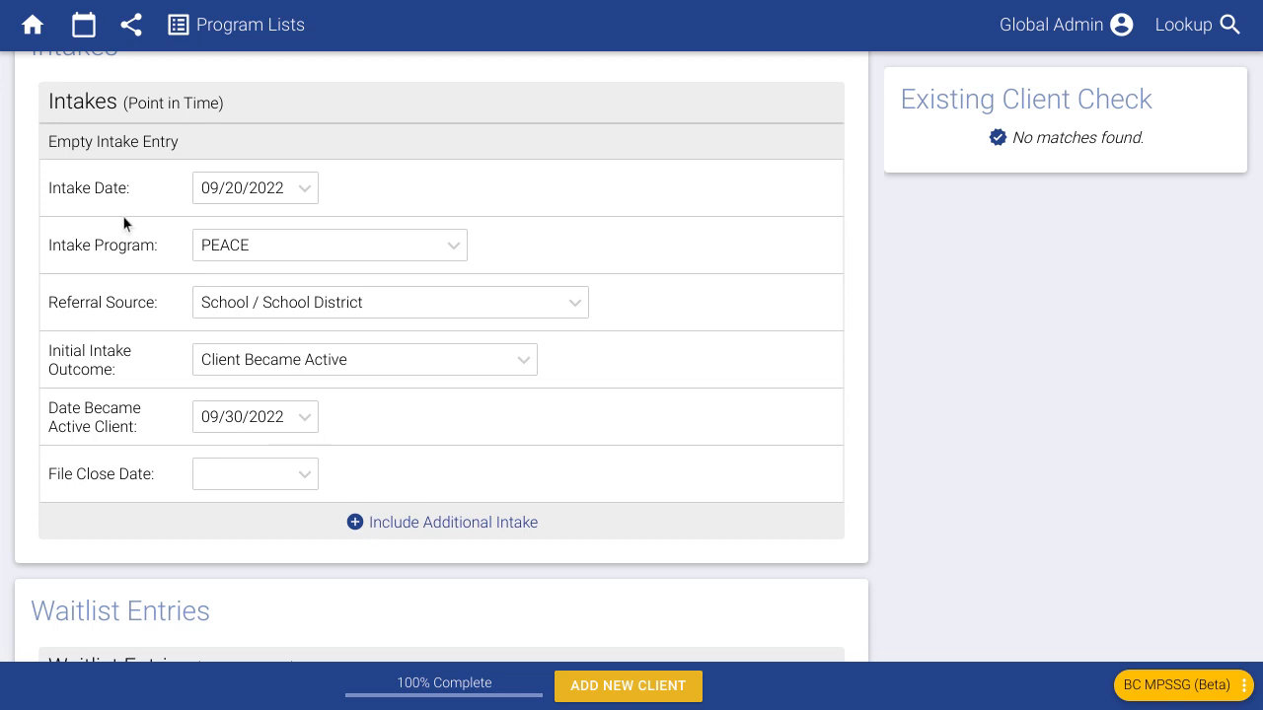
click(263, 422)
click(336, 635)
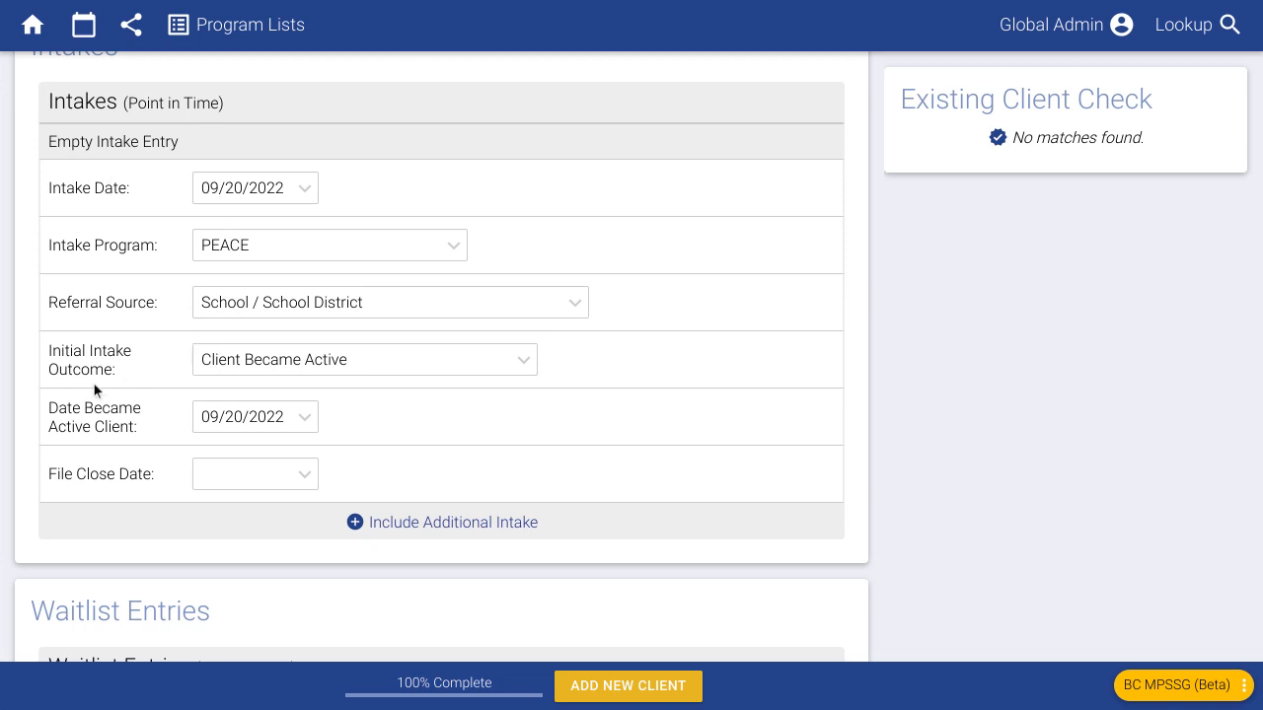
- Revert the outcome to Client Put on Waitlist and clear the date became active
click(342, 373)
click(340, 424)
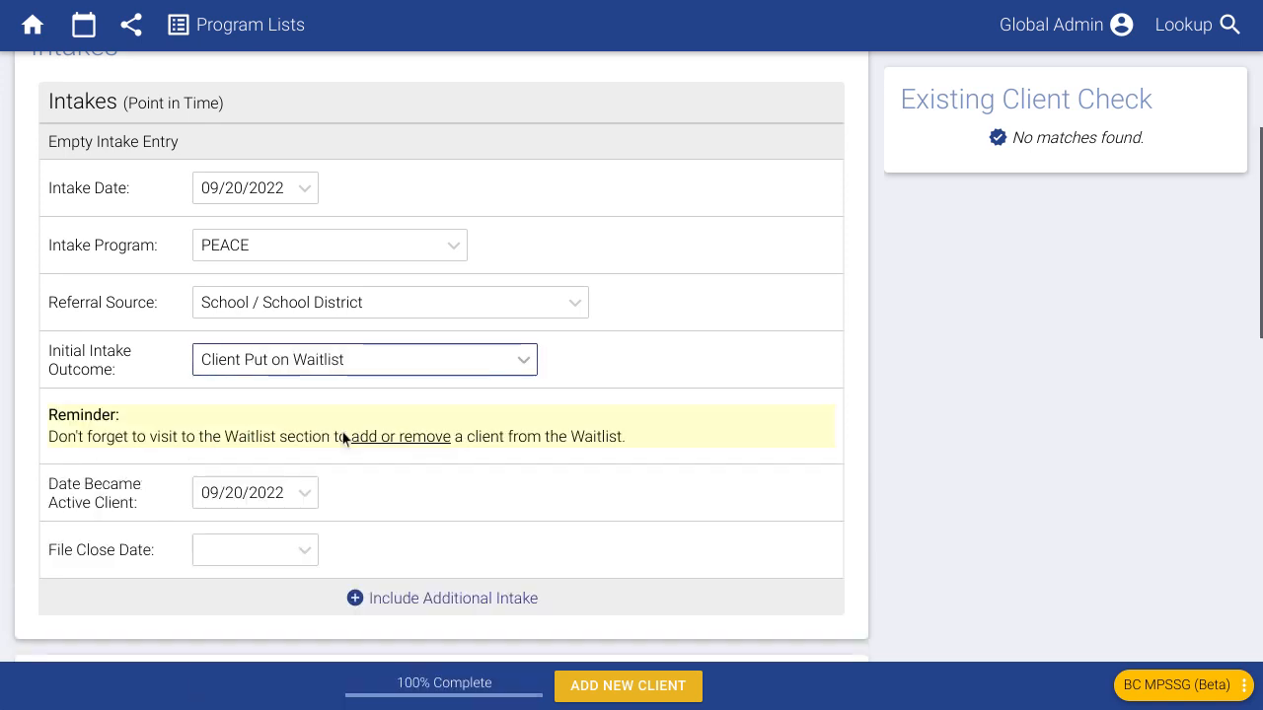
drag(299, 489, 218, 477)
key(BackSpace)
click(723, 425)
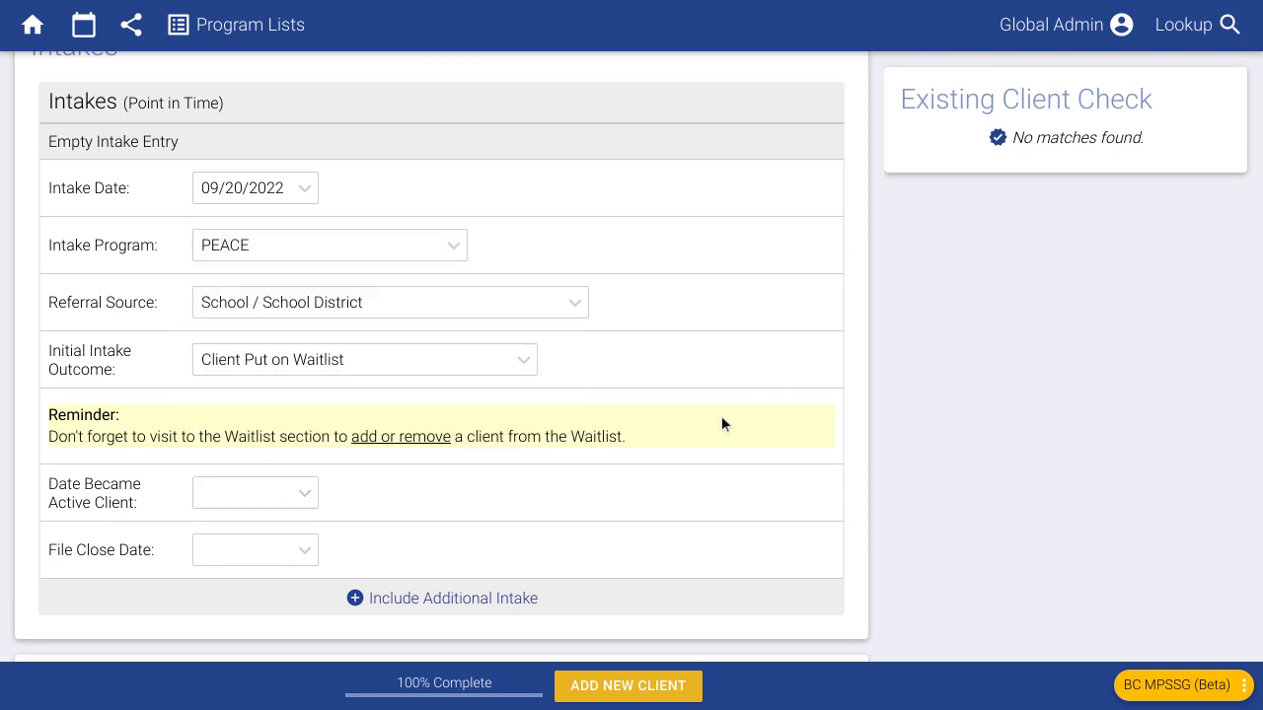
scroll(442, 425, down, 1)
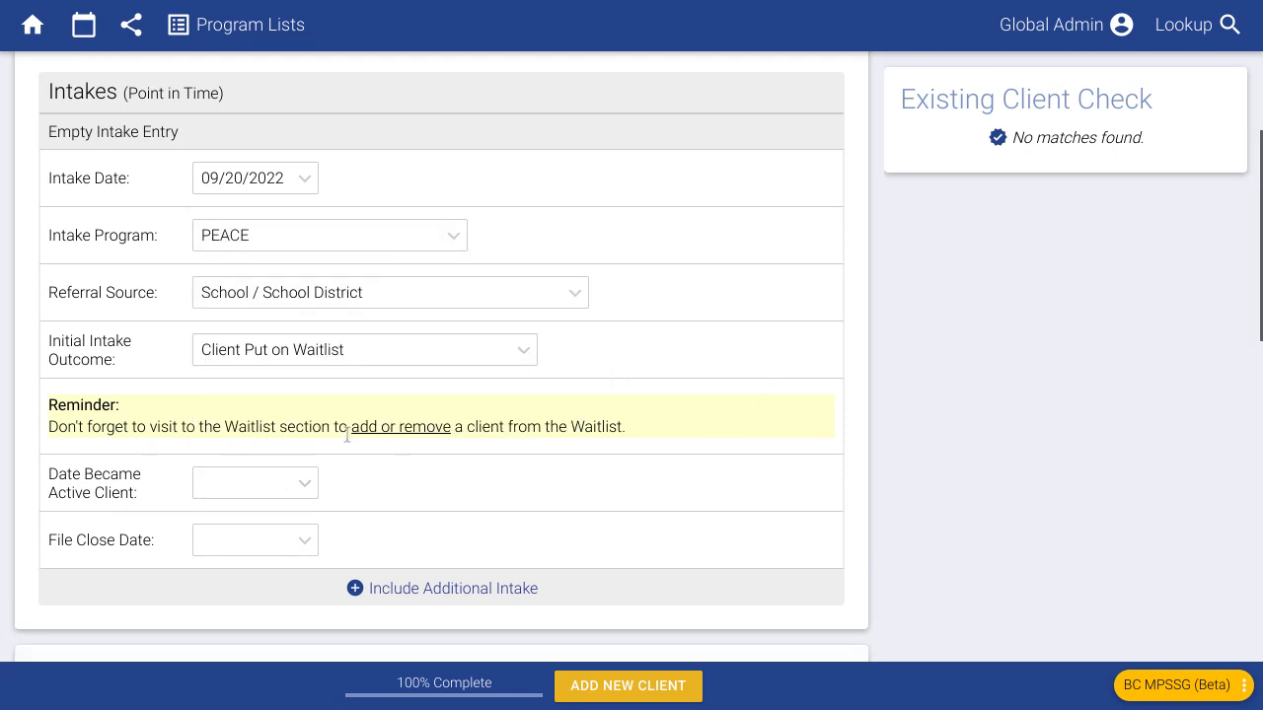
scroll(390, 434, down, 2)
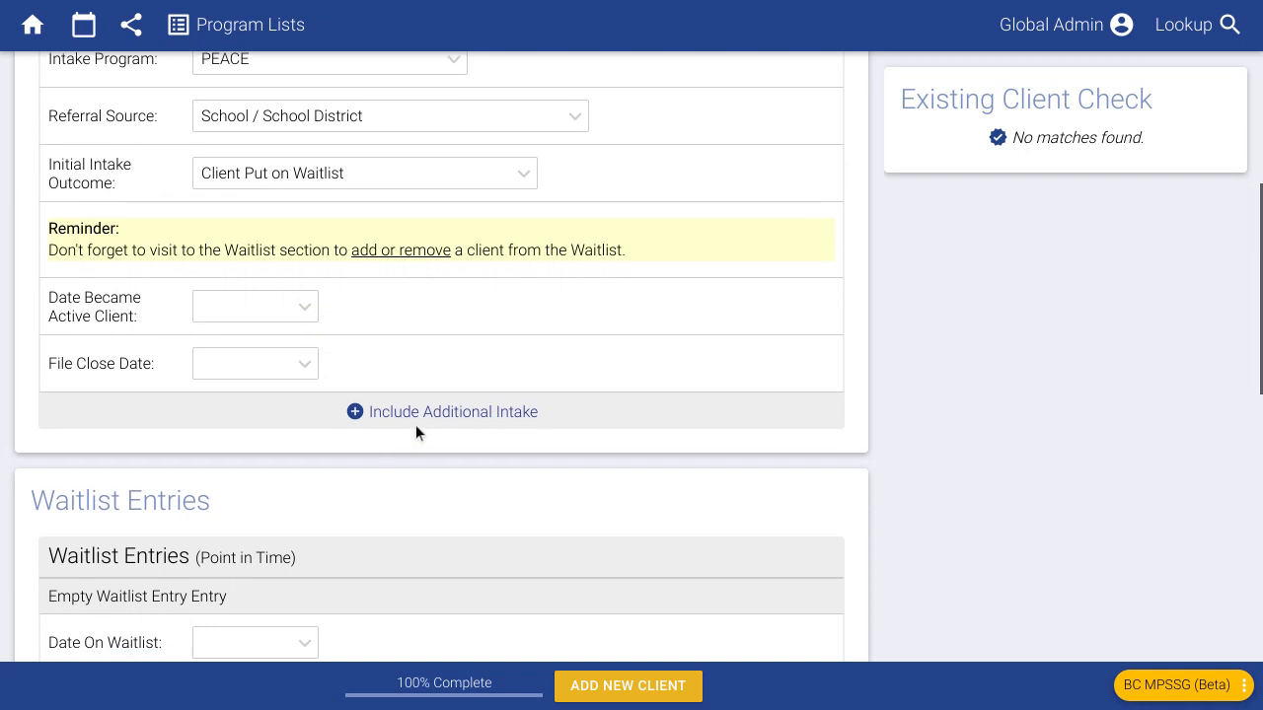
- Put the client on the PEACE waitlist starting 09/20/2022
scroll(418, 430, down, 4)
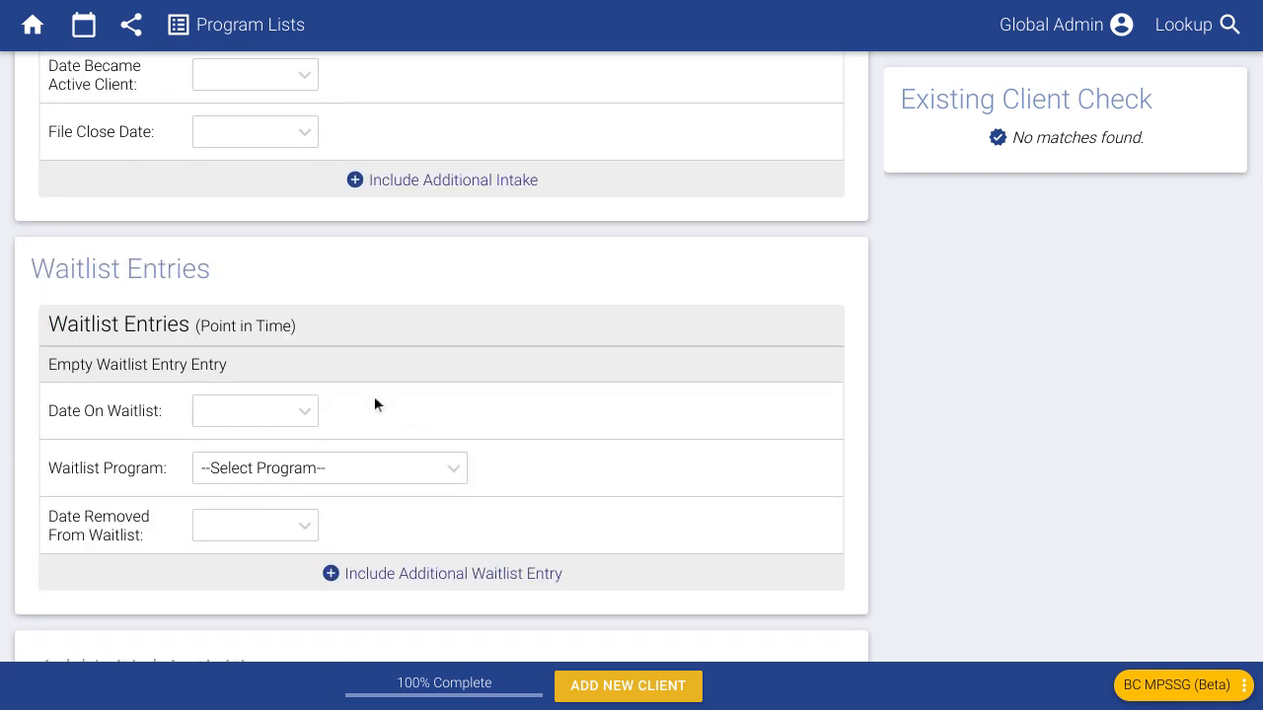
click(275, 419)
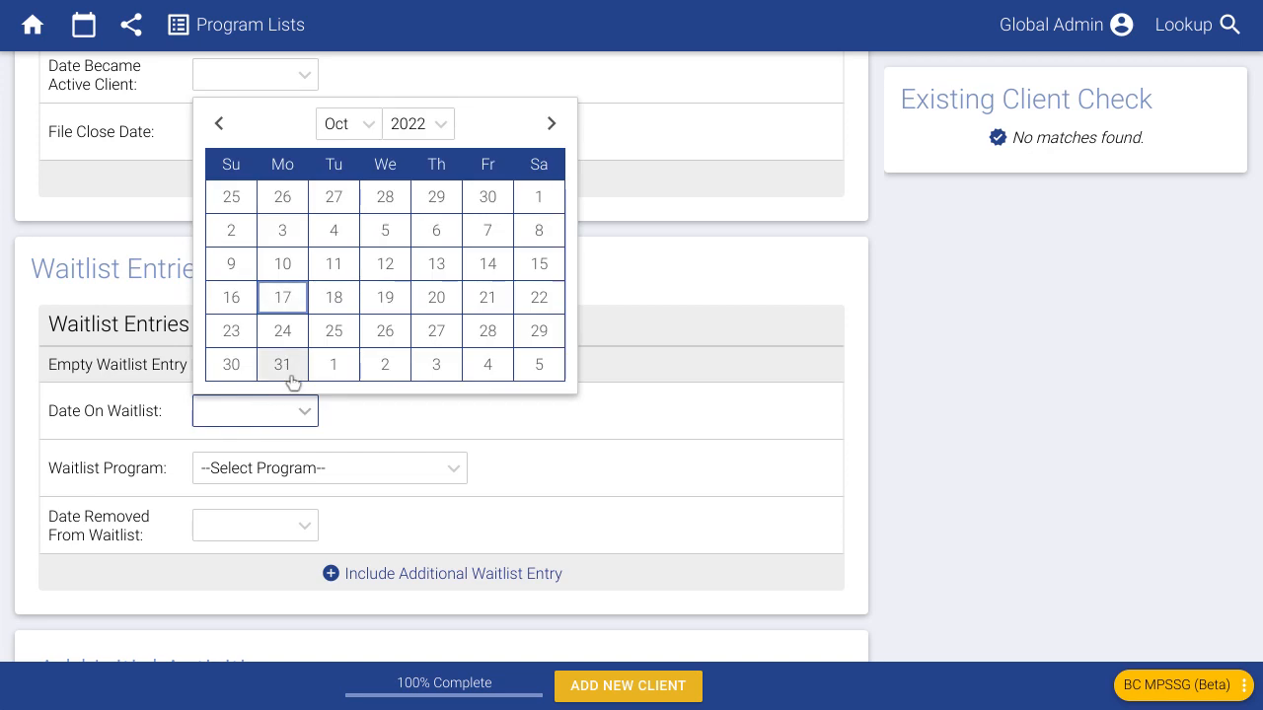
click(219, 124)
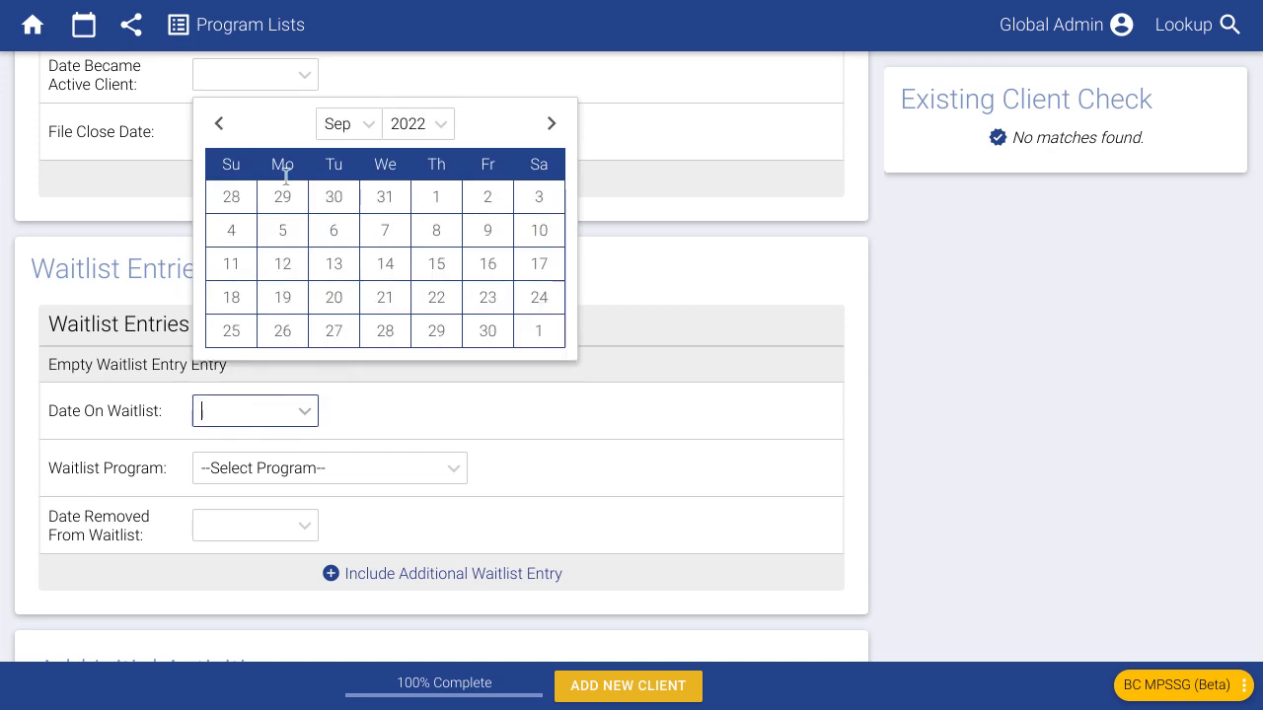
click(334, 297)
click(445, 470)
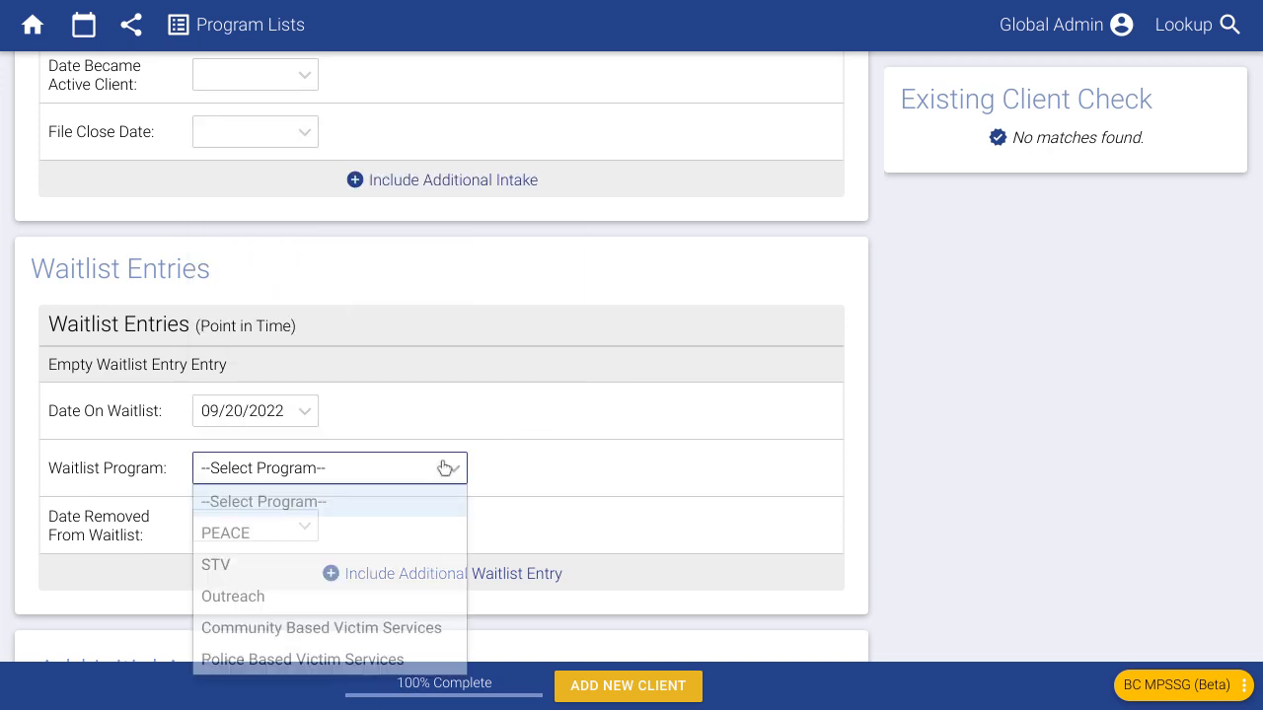
click(388, 533)
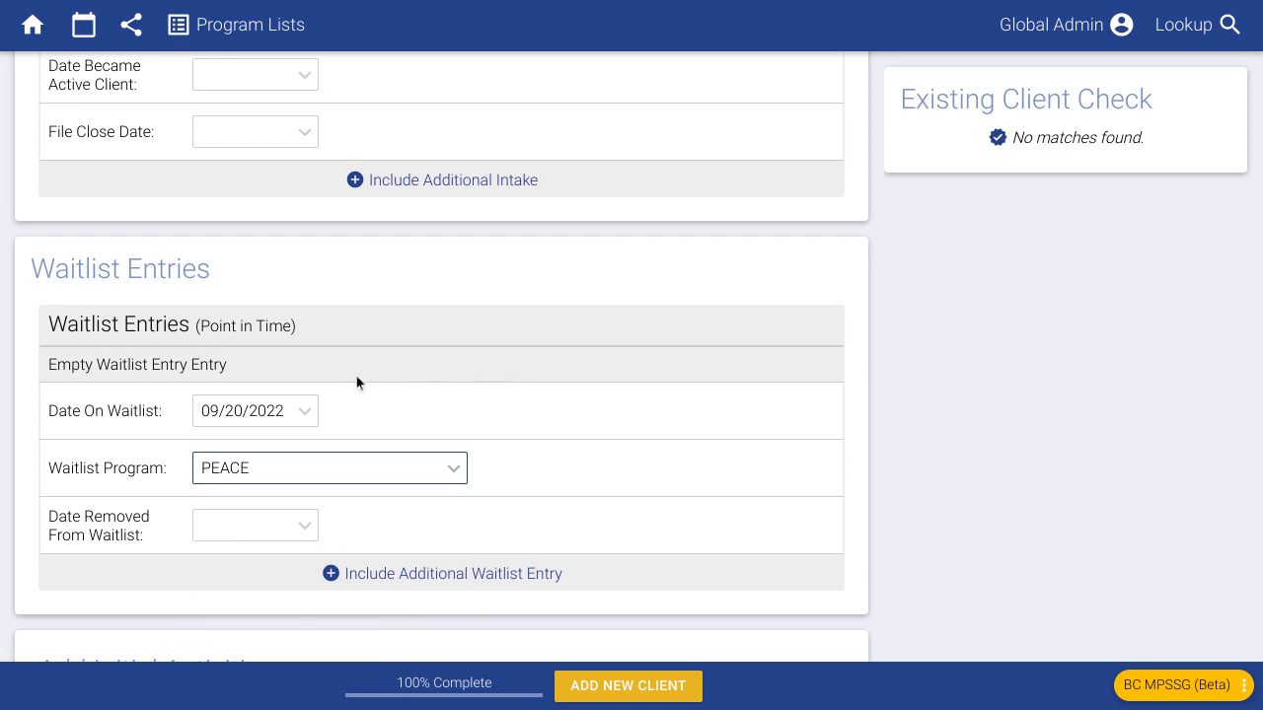
- Set the waitlist removal date to 09/23/2022 and add a second waitlist entry
click(249, 523)
click(219, 238)
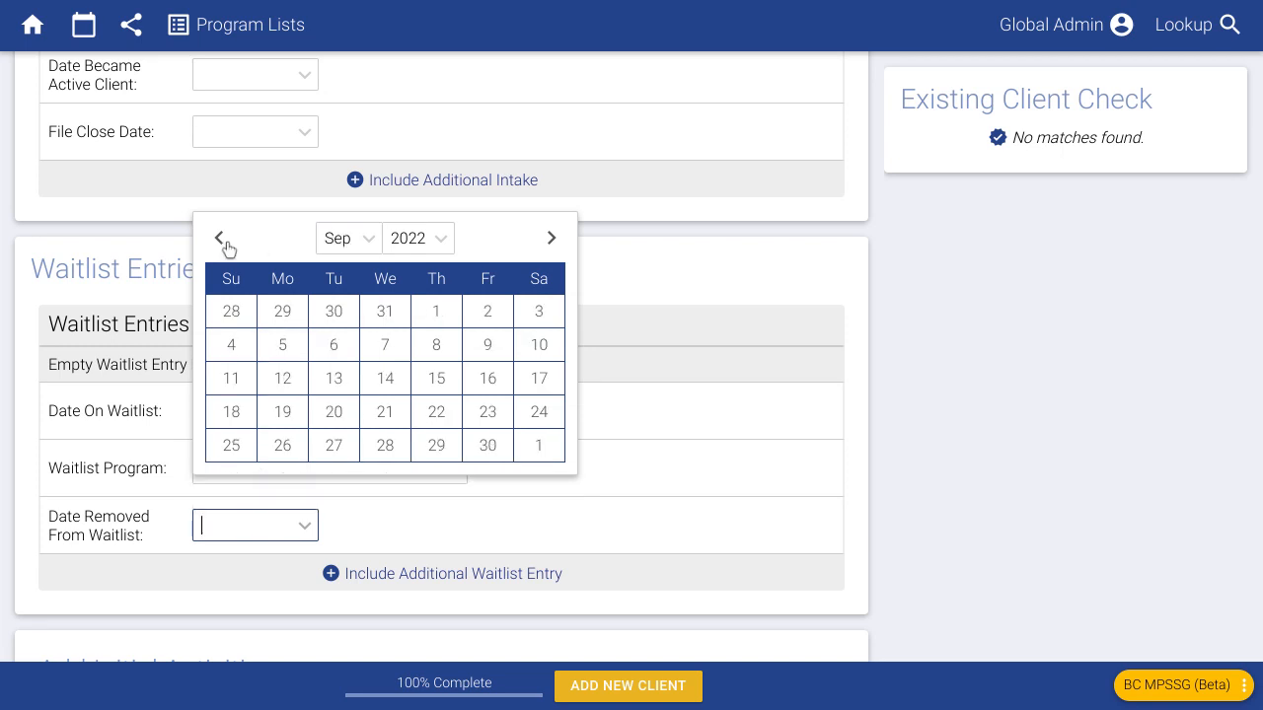
click(486, 445)
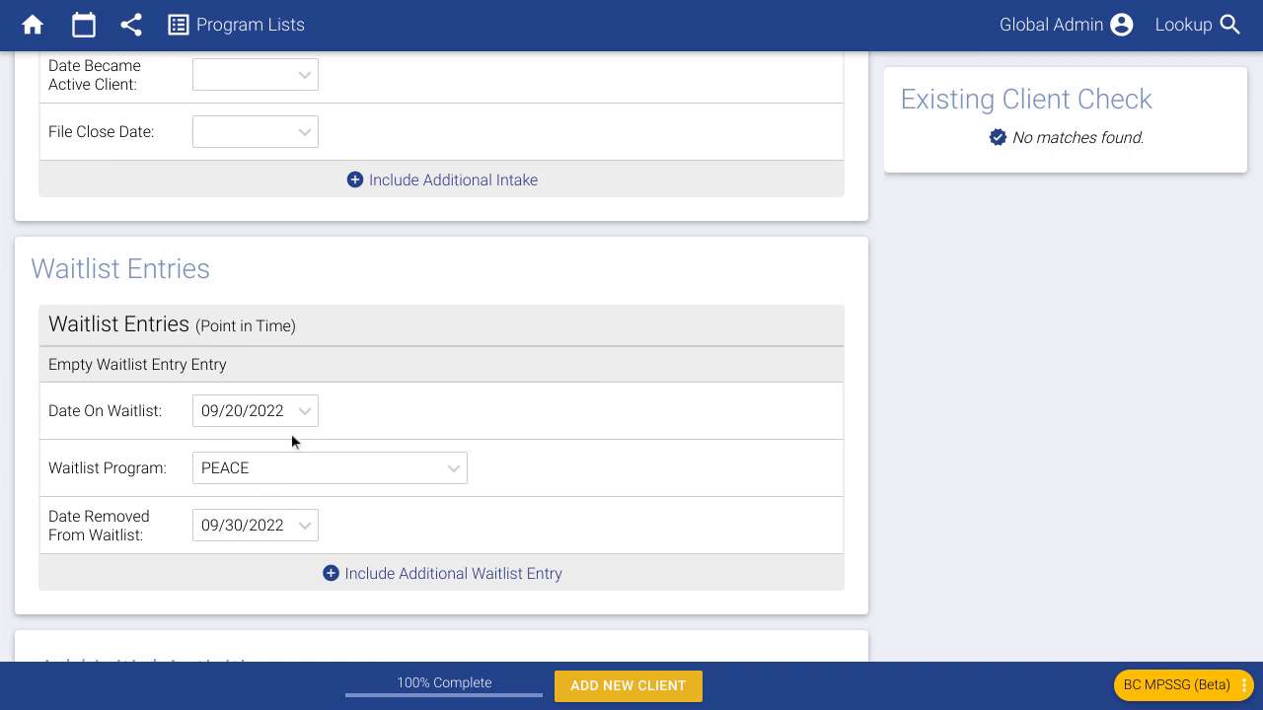
scroll(399, 491, down, 1)
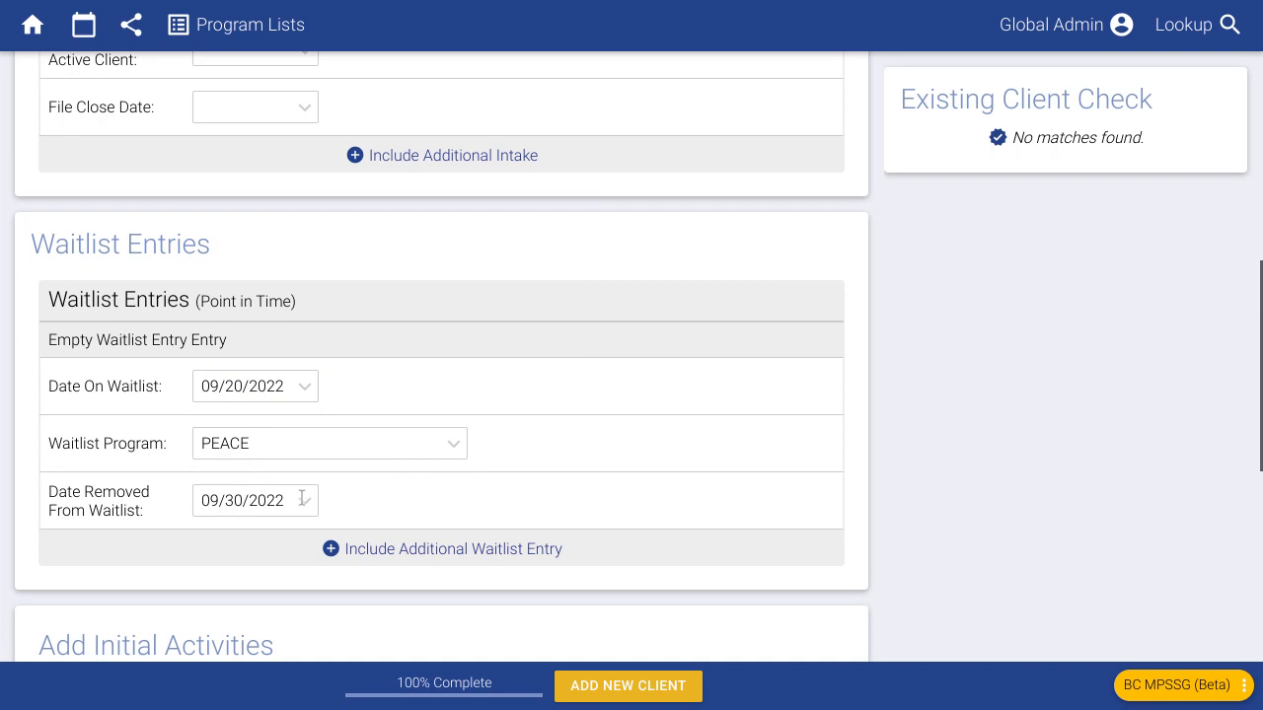
click(277, 501)
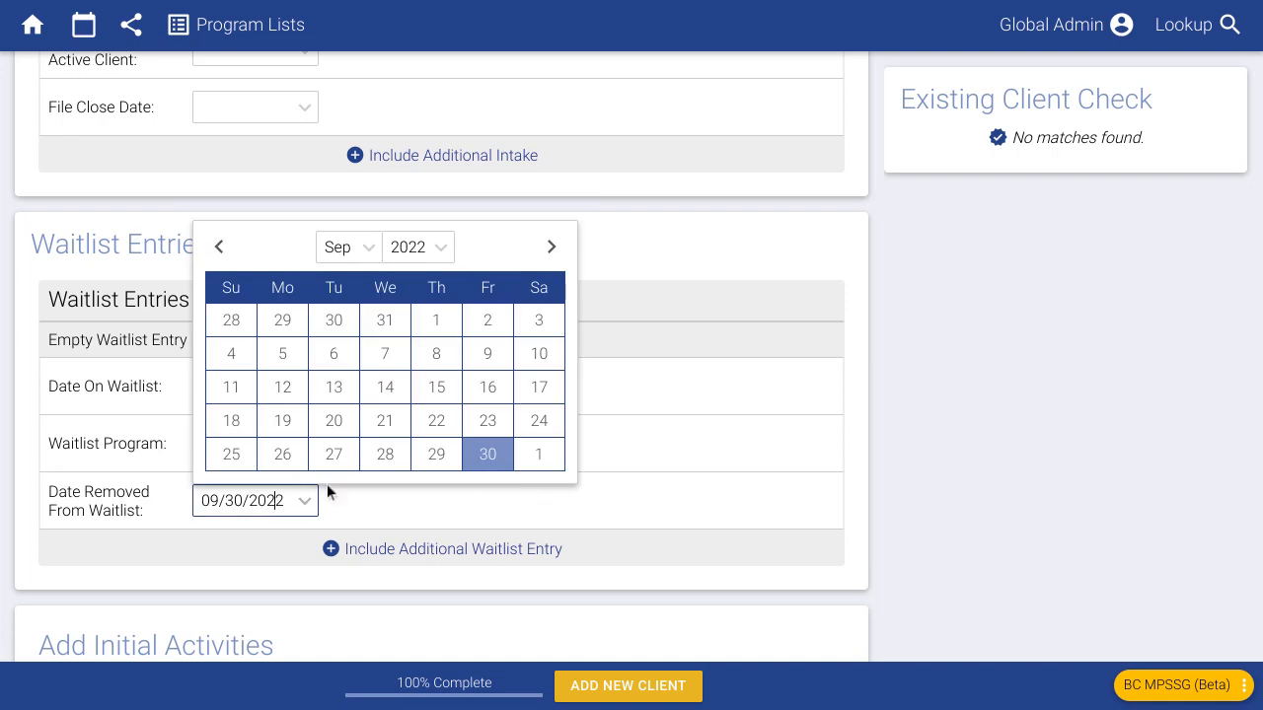
click(487, 421)
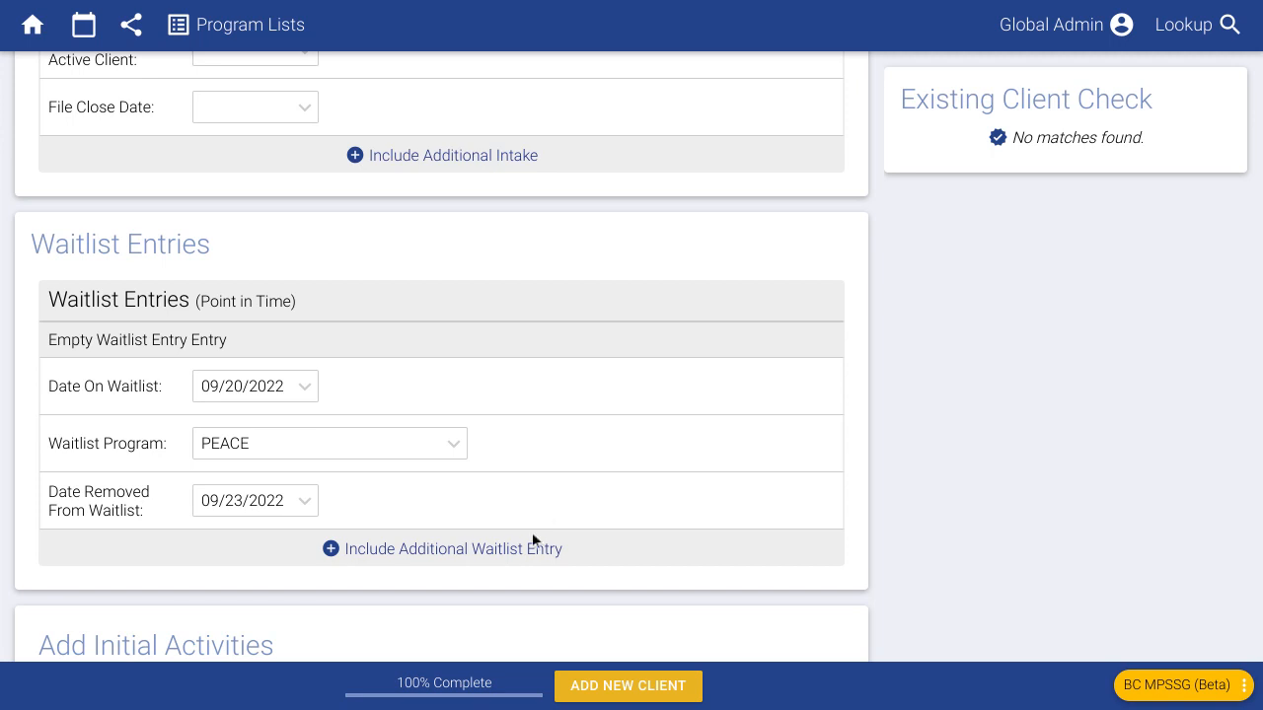
click(531, 546)
- Give the new waitlist entry a start date of 09/25/2022 and the PEACE program
click(257, 594)
click(282, 513)
scroll(398, 478, down, 2)
click(274, 472)
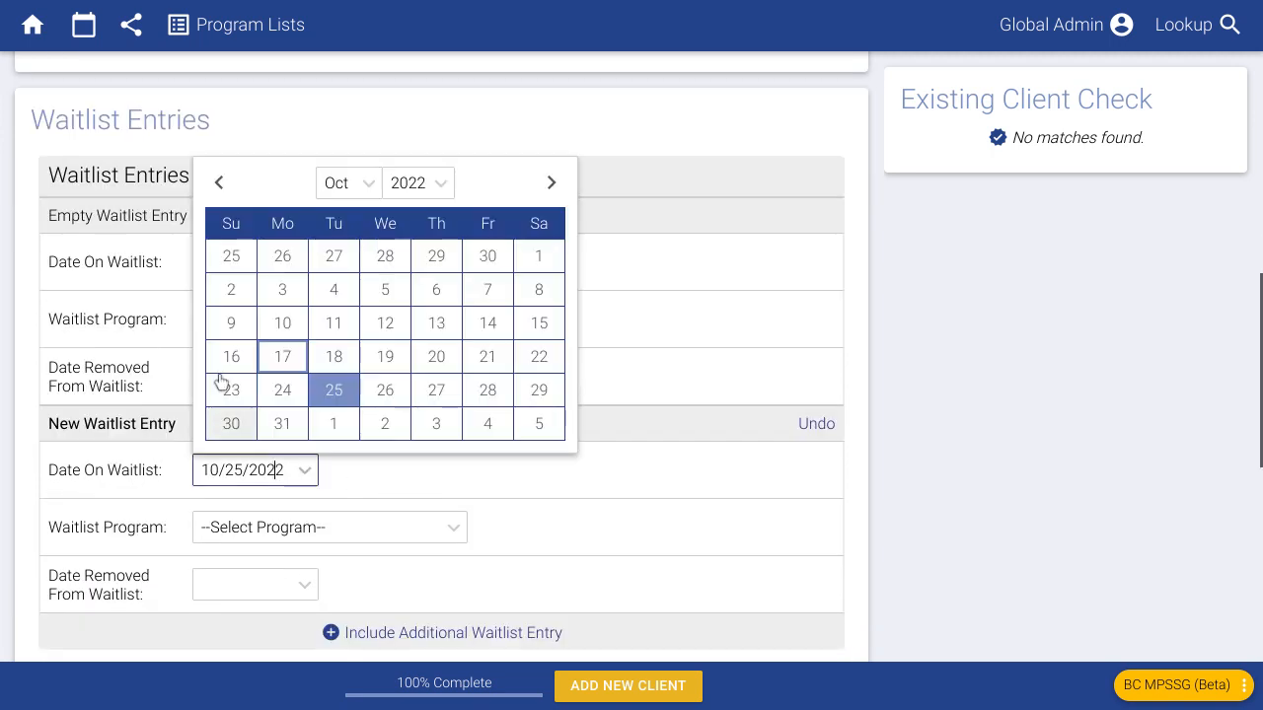
click(220, 183)
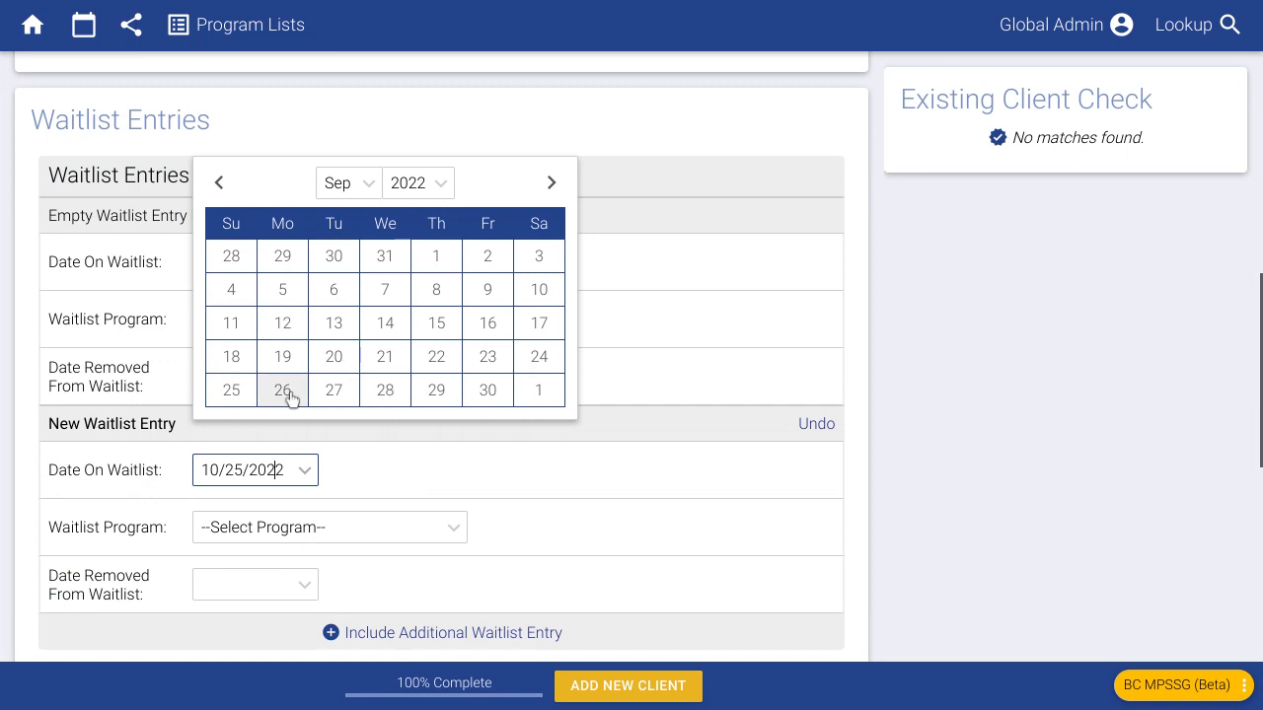
click(241, 391)
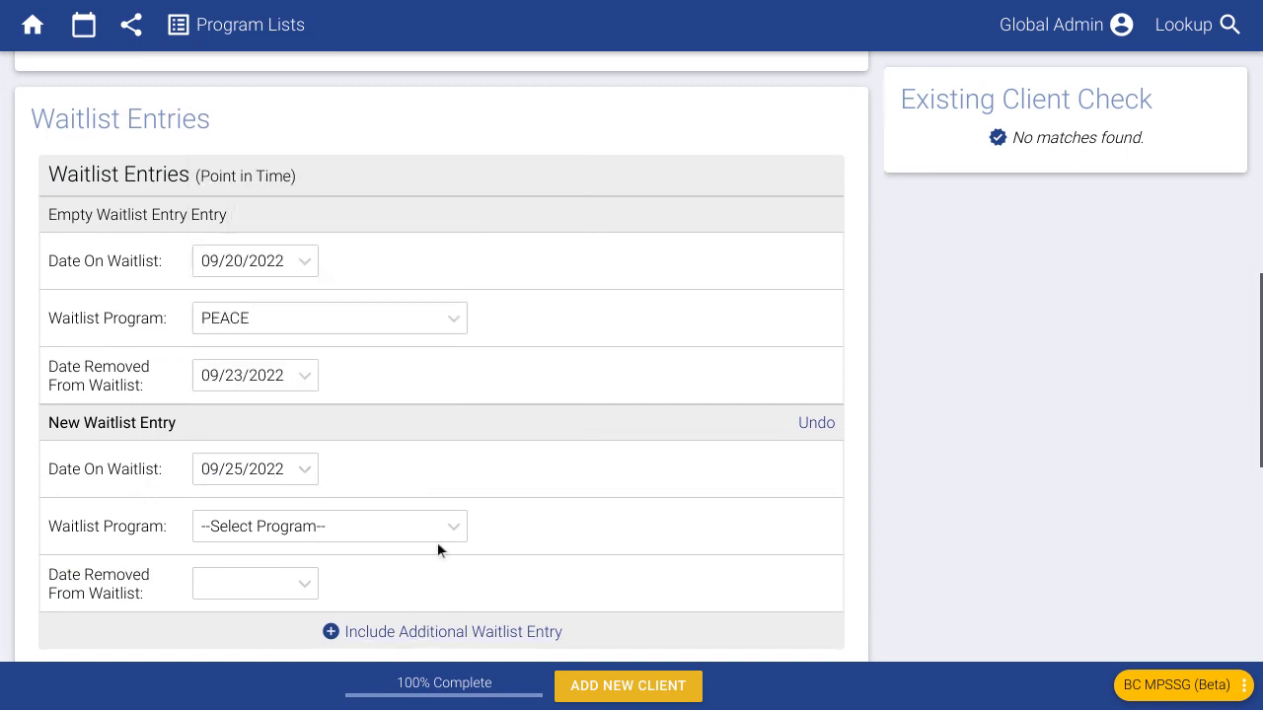
scroll(437, 542, down, 1)
click(305, 481)
click(317, 542)
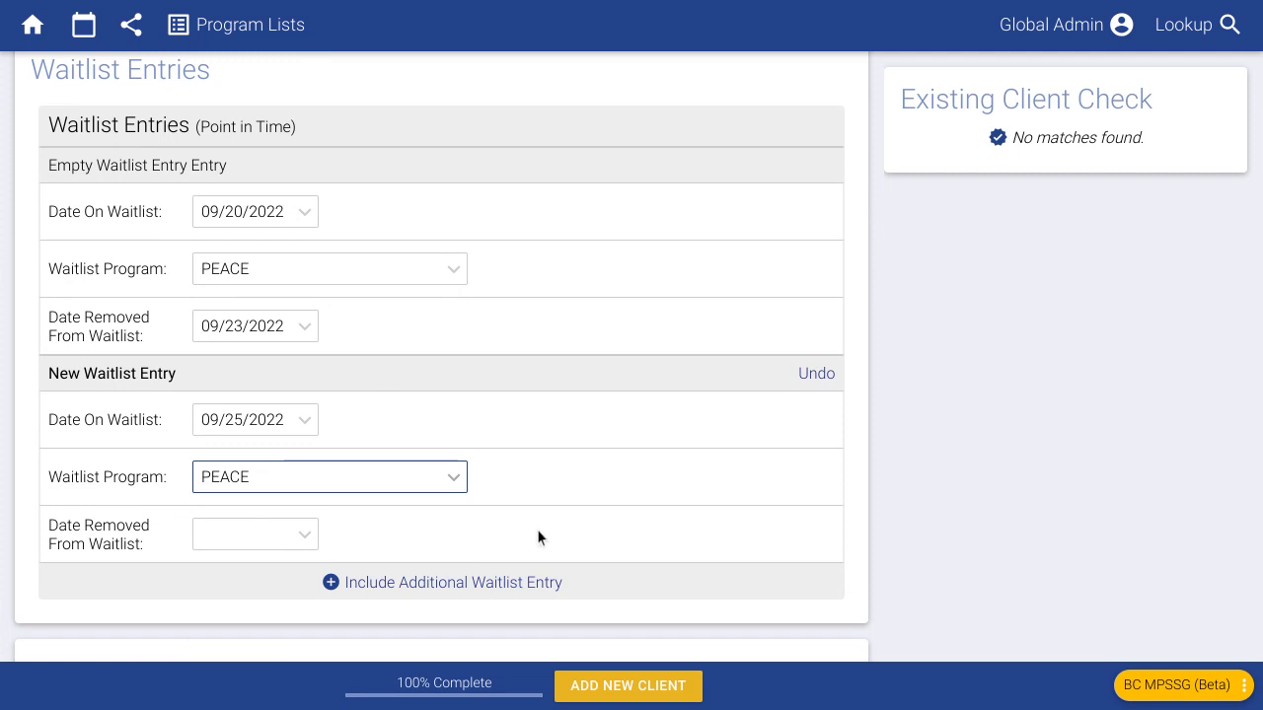
click(911, 483)
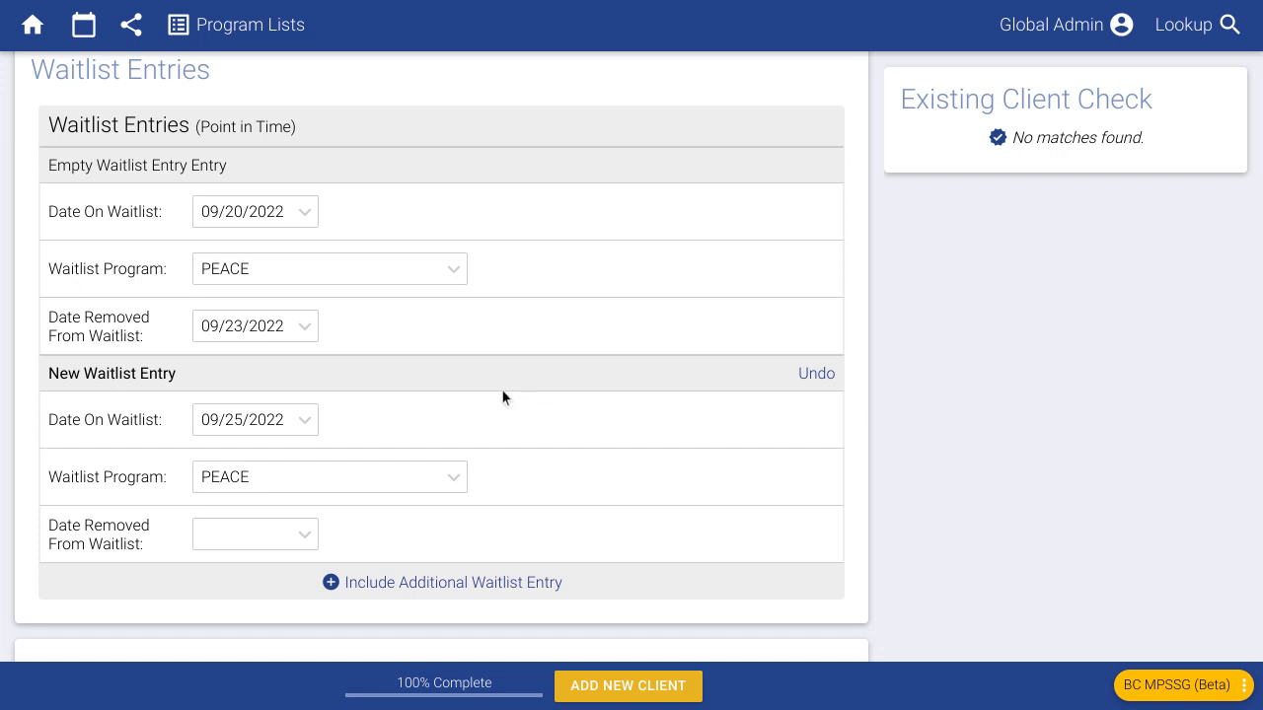
- Add an additional intake record, then discard it
scroll(498, 396, up, 3)
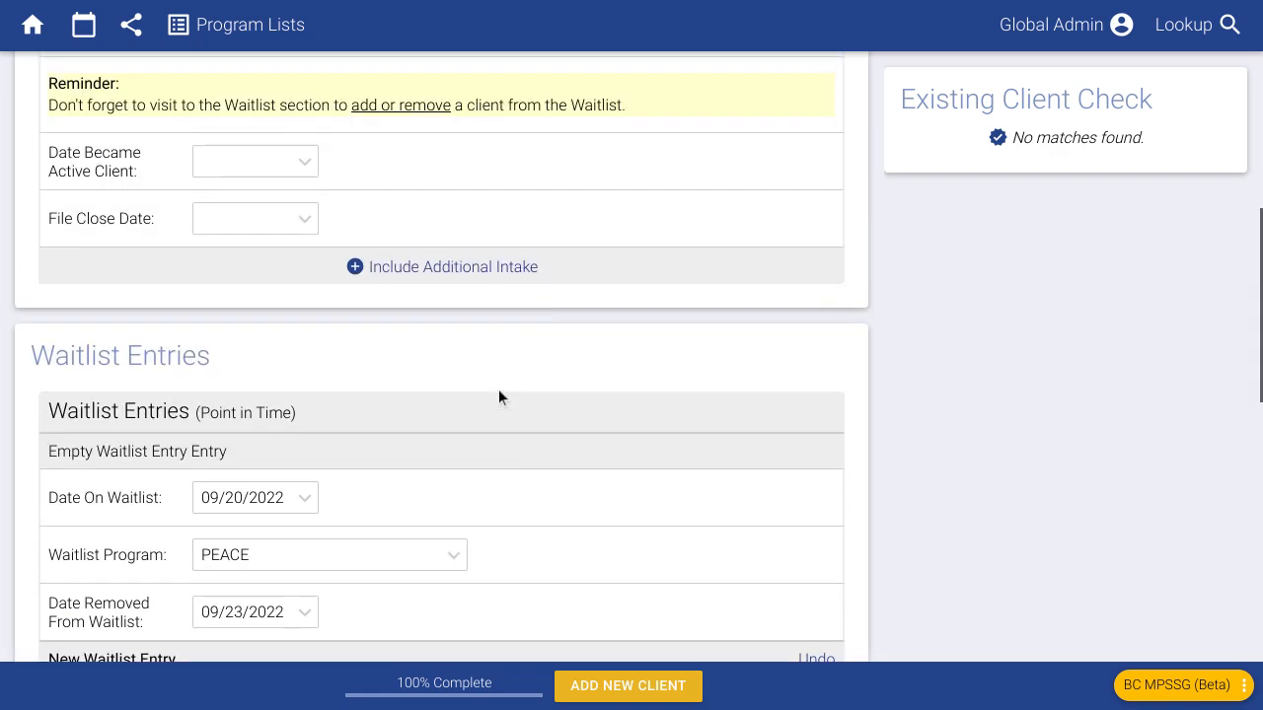
scroll(434, 463, up, 4)
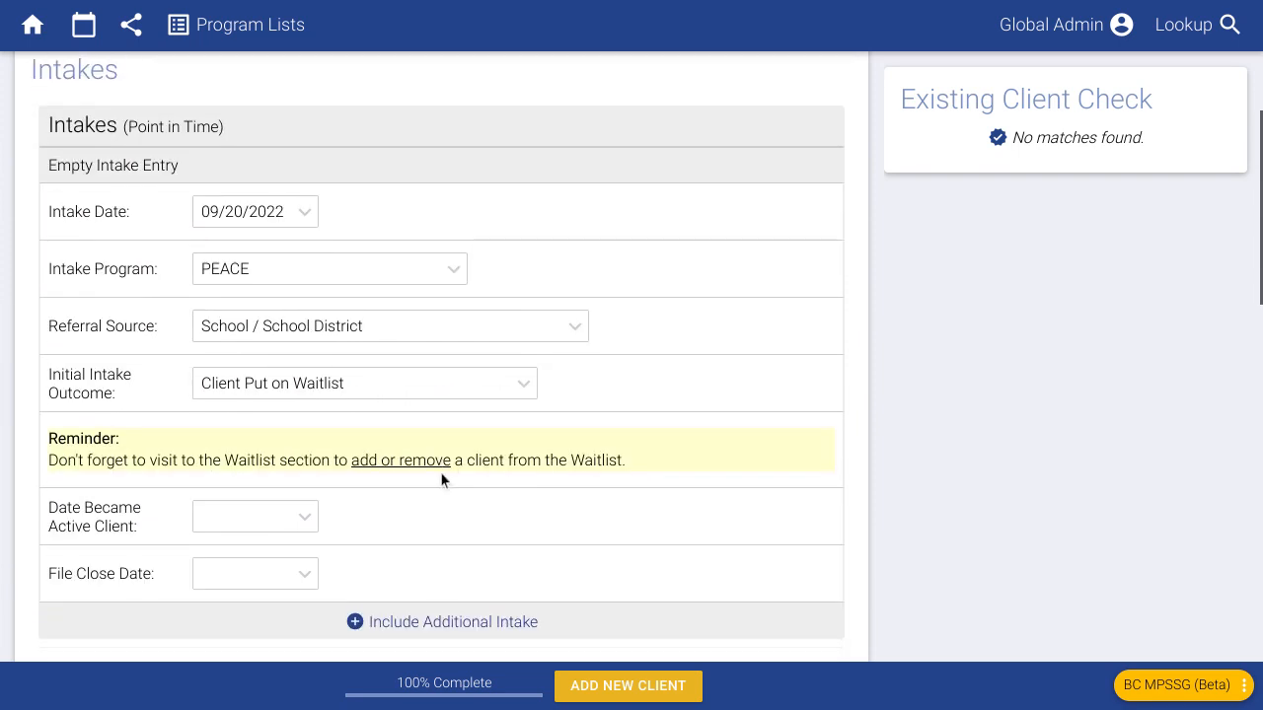
scroll(433, 510, down, 1)
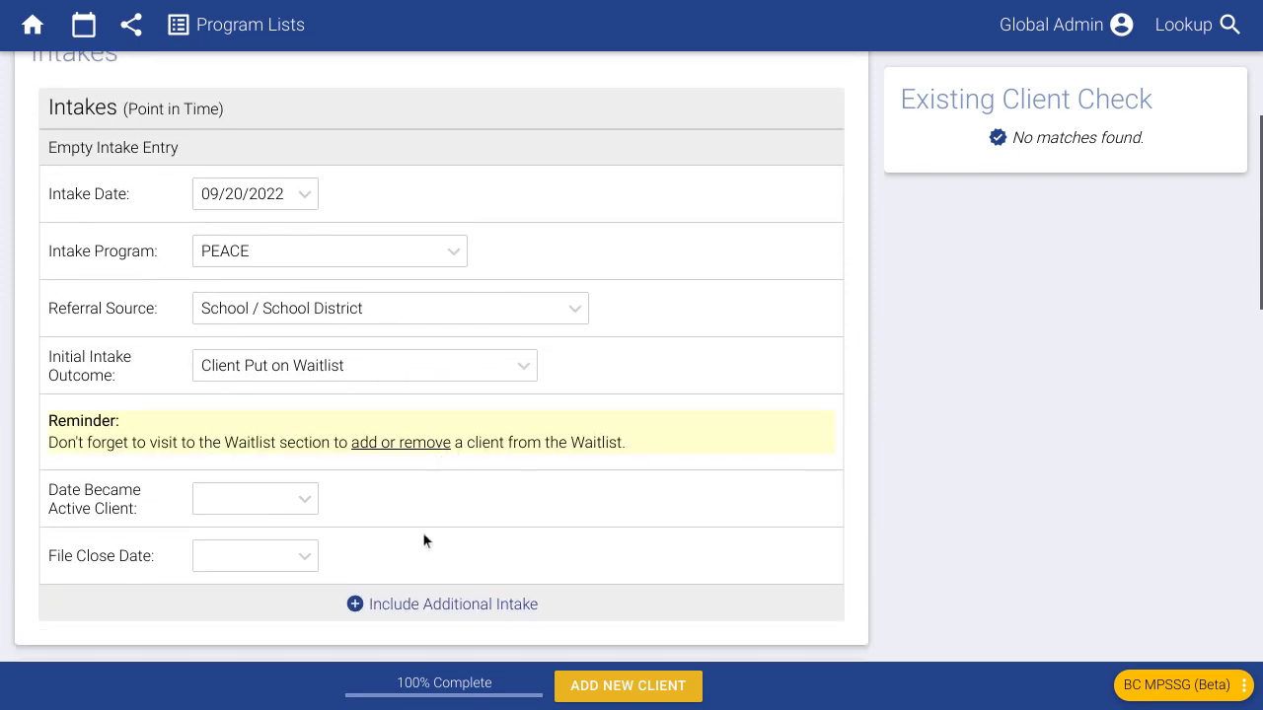
click(430, 606)
scroll(455, 517, down, 2)
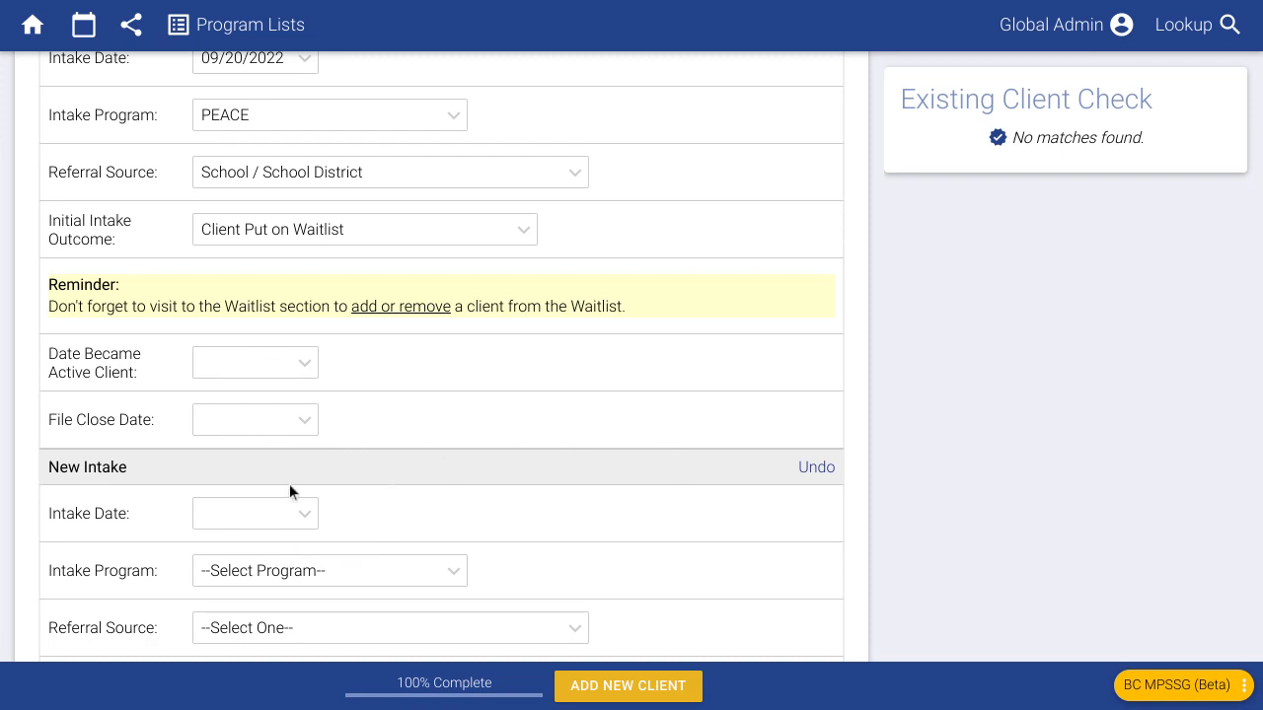
scroll(311, 480, down, 2)
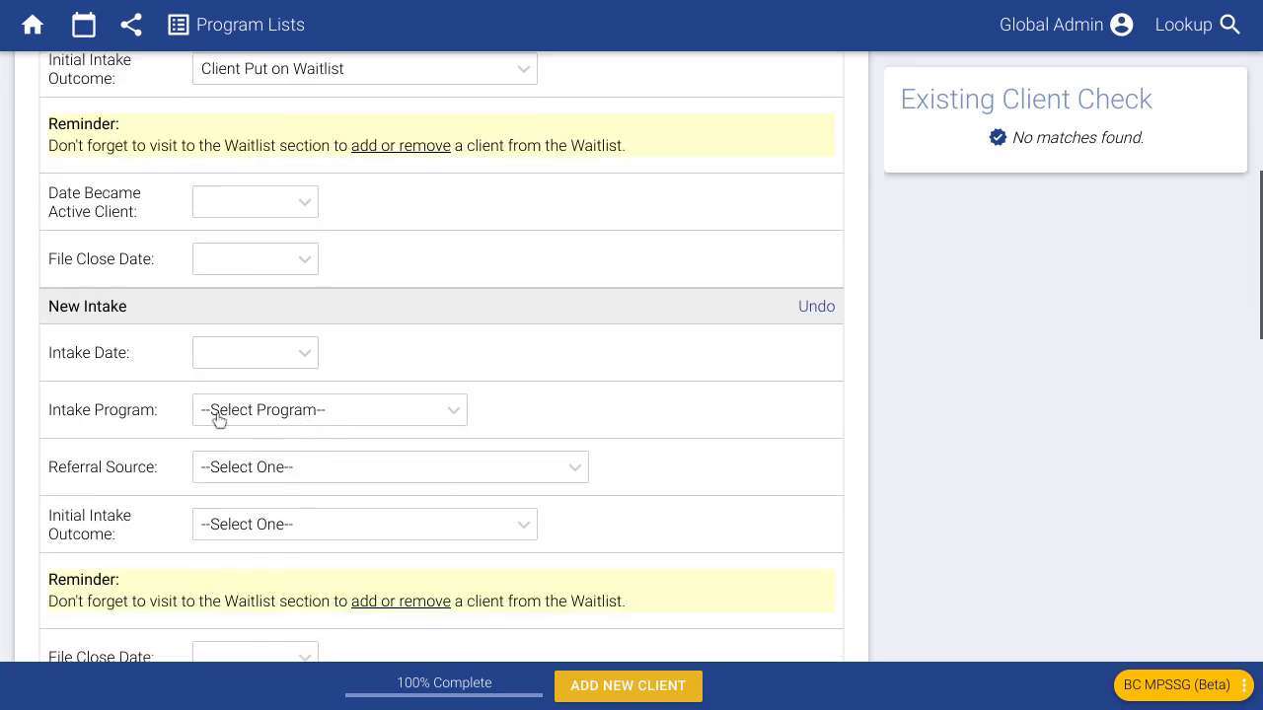
click(818, 307)
scroll(510, 420, up, 2)
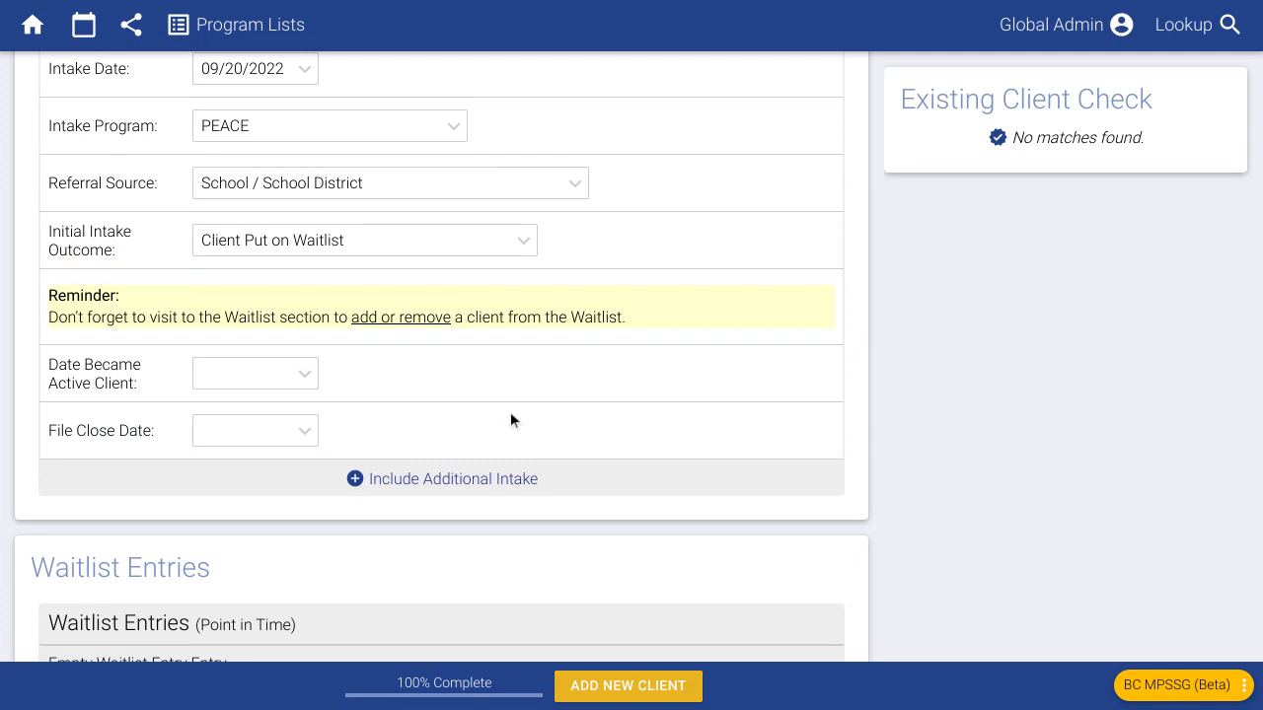
scroll(510, 411, up, 5)
scroll(507, 393, down, 2)
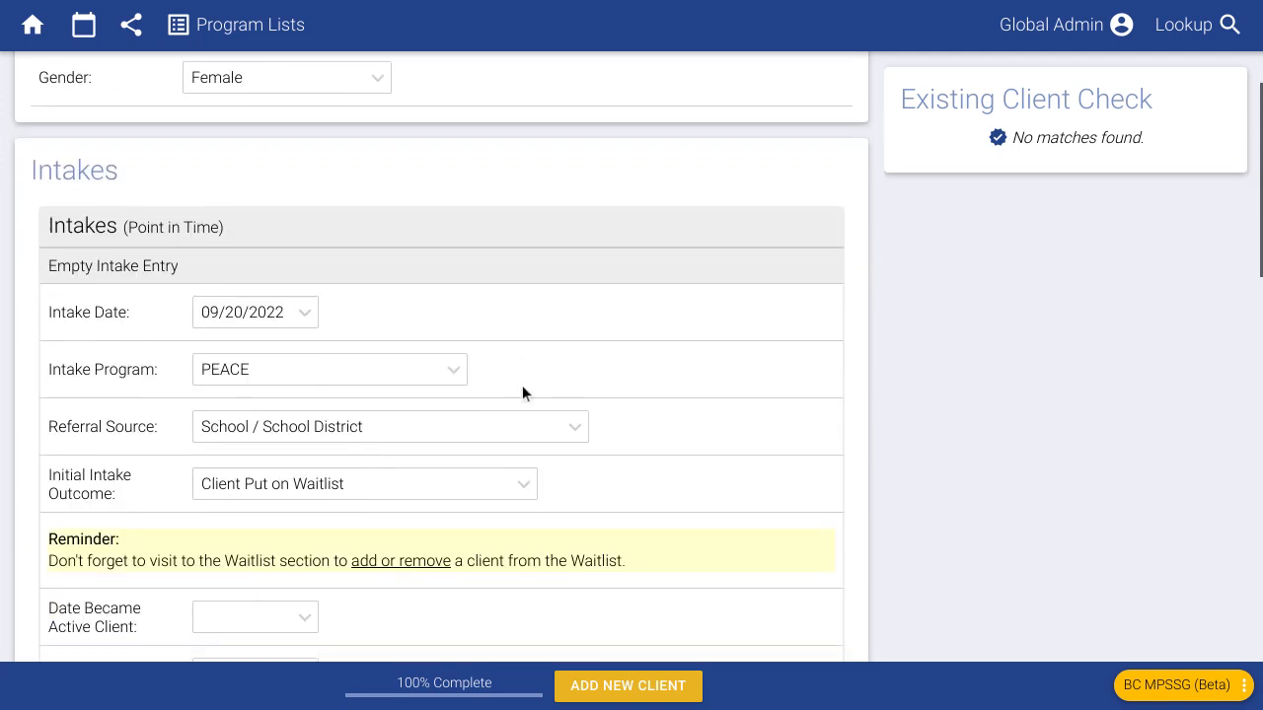
scroll(518, 392, down, 2)
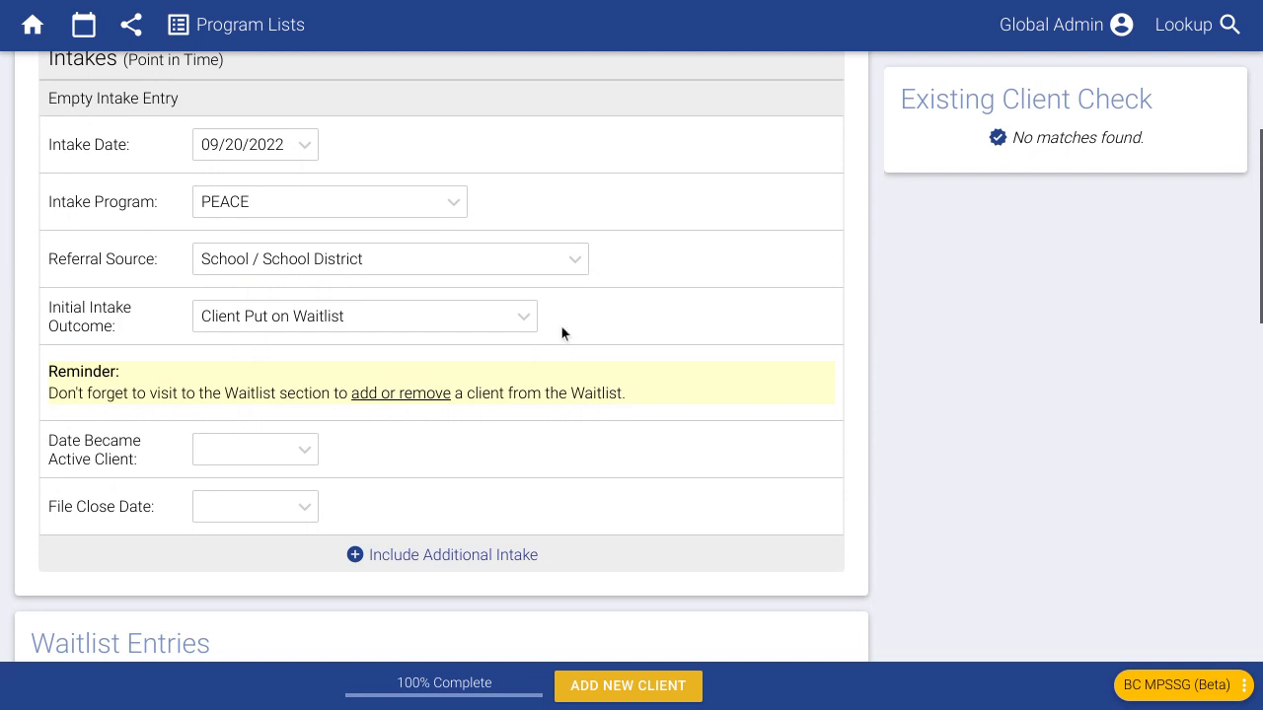
- Add a new intake again and set its program to Outreach
click(512, 553)
scroll(555, 442, down, 3)
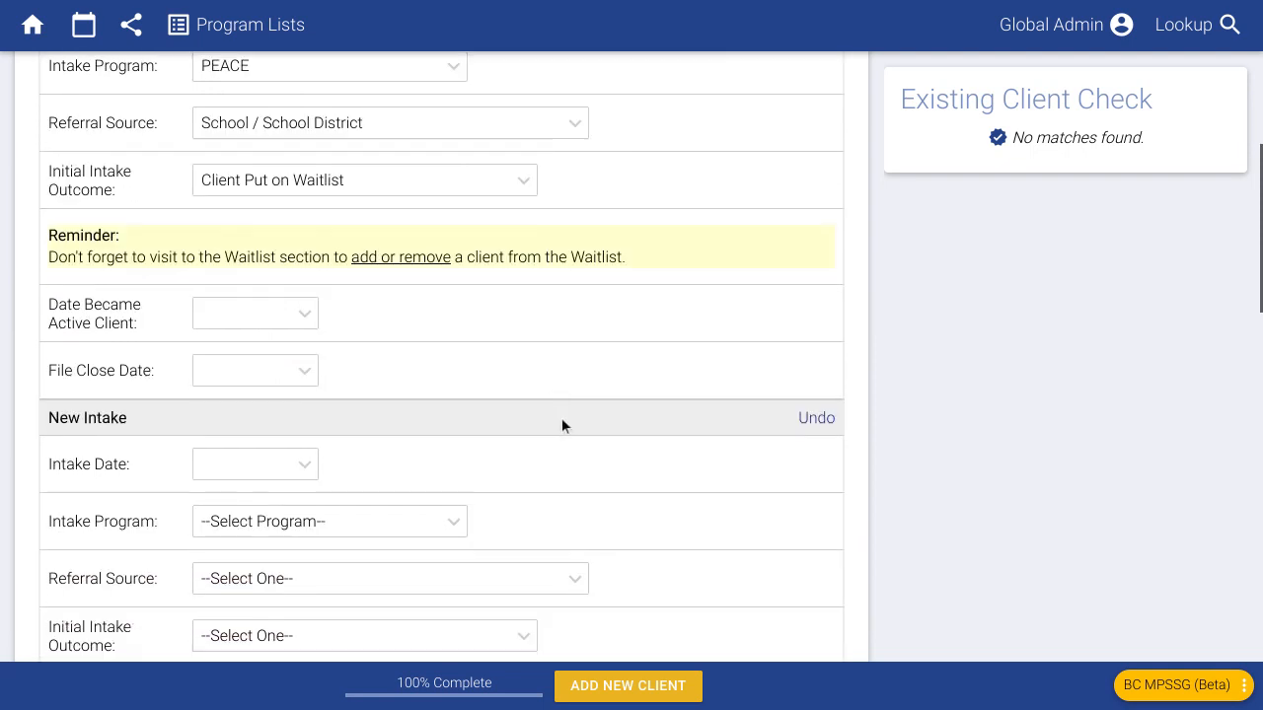
click(360, 480)
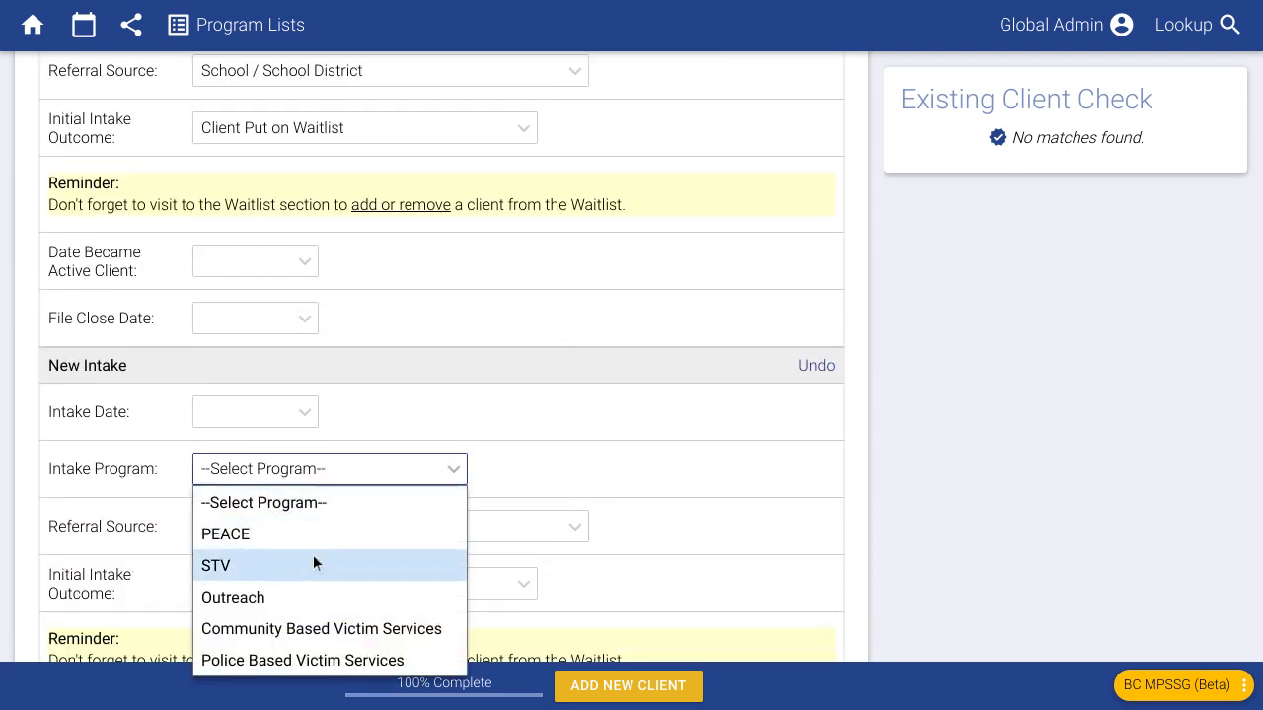
click(326, 595)
scroll(378, 446, down, 1)
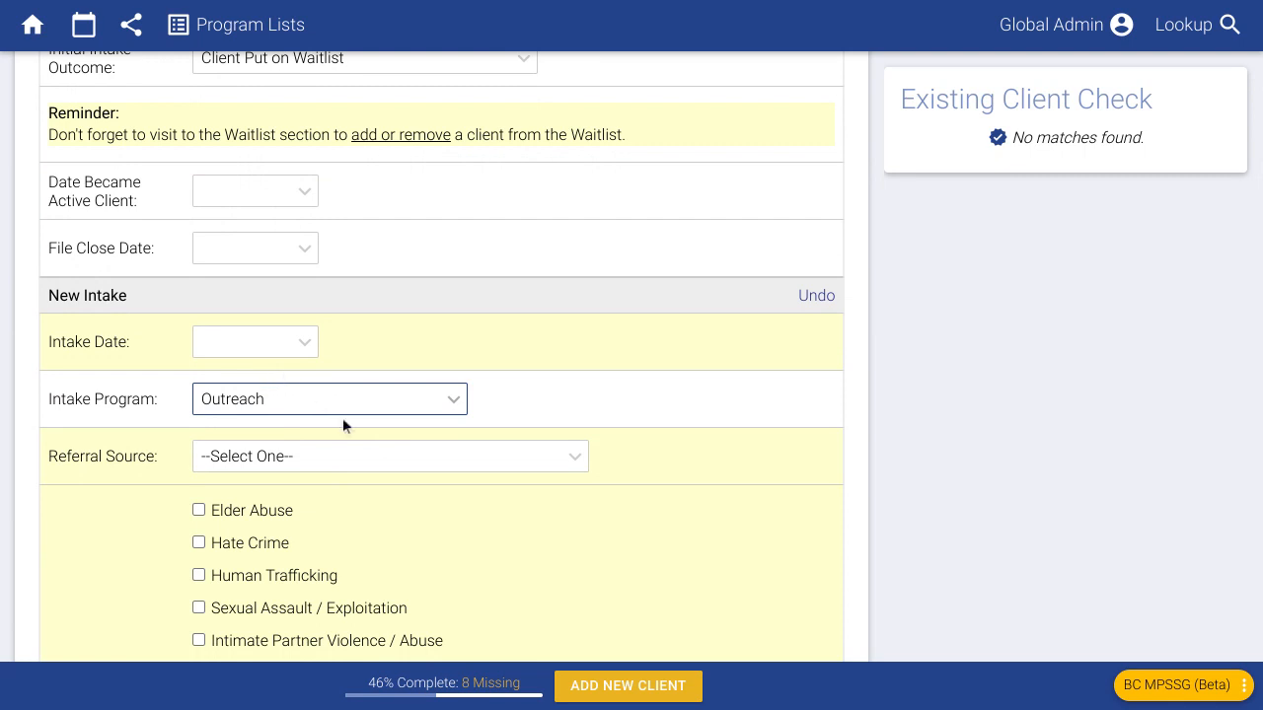
scroll(340, 421, down, 2)
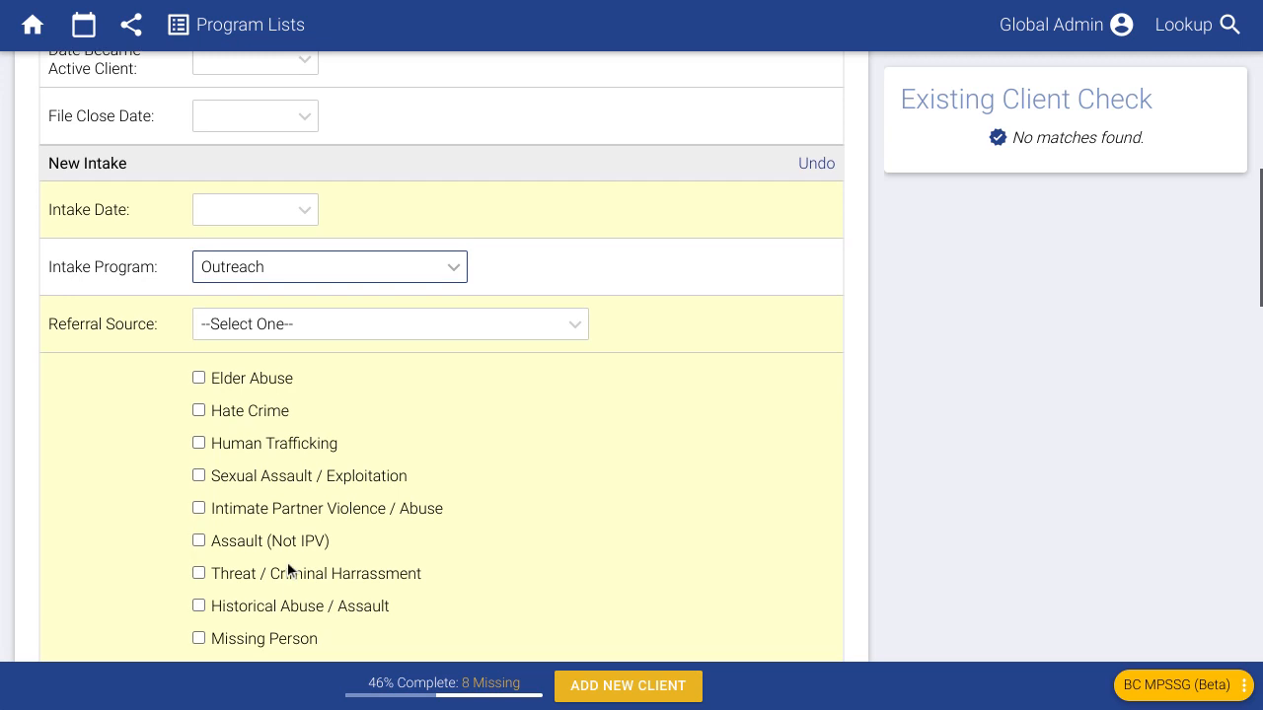
scroll(287, 561, down, 1)
scroll(306, 553, up, 5)
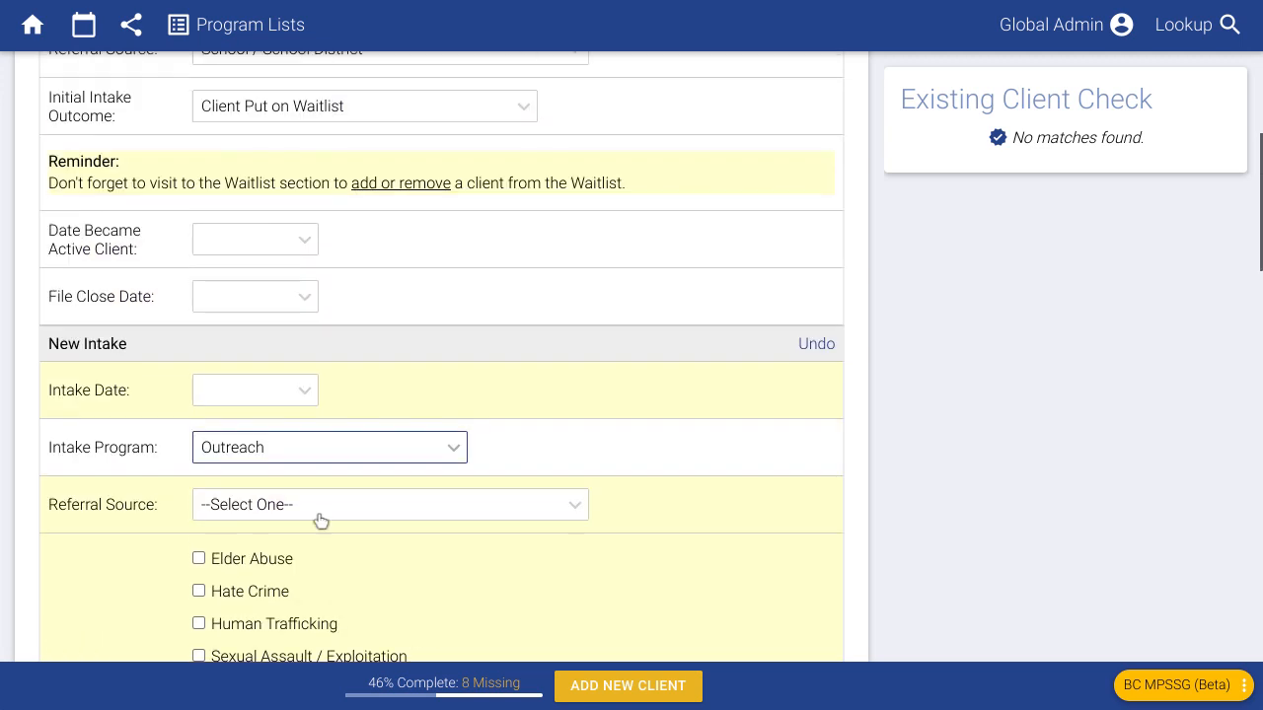
scroll(395, 528, up, 2)
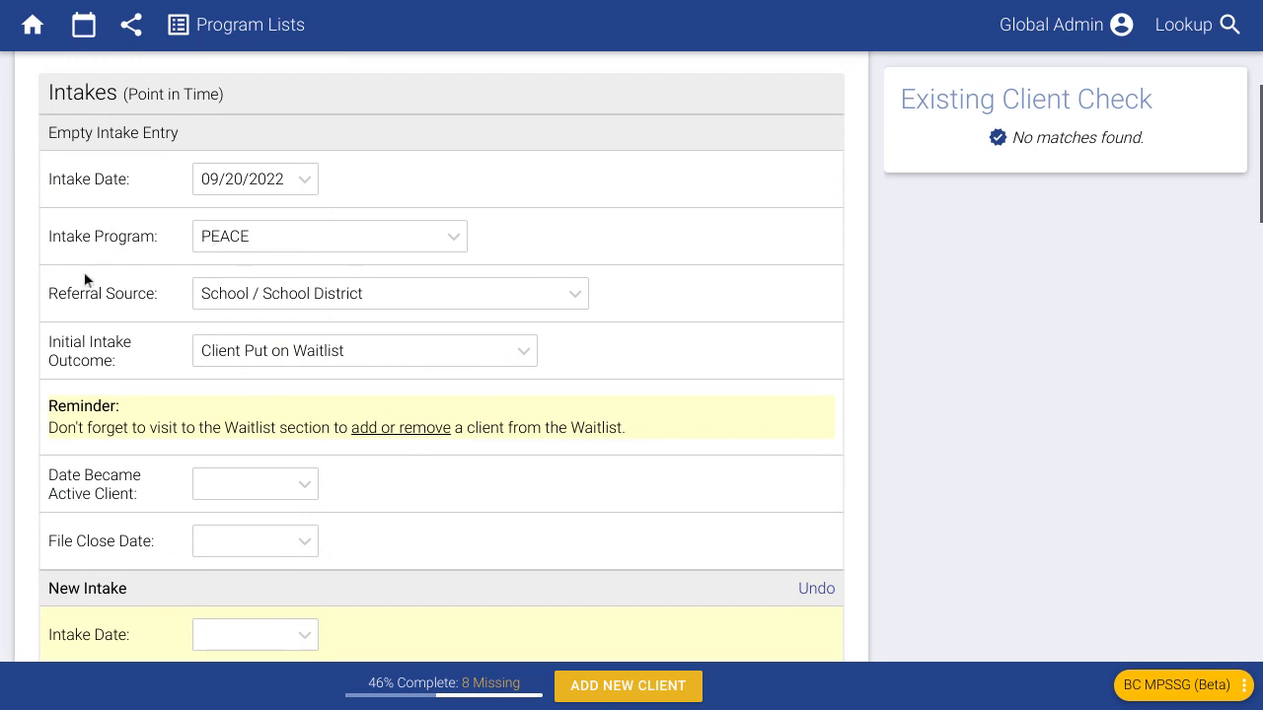
scroll(355, 449, down, 6)
scroll(372, 428, down, 7)
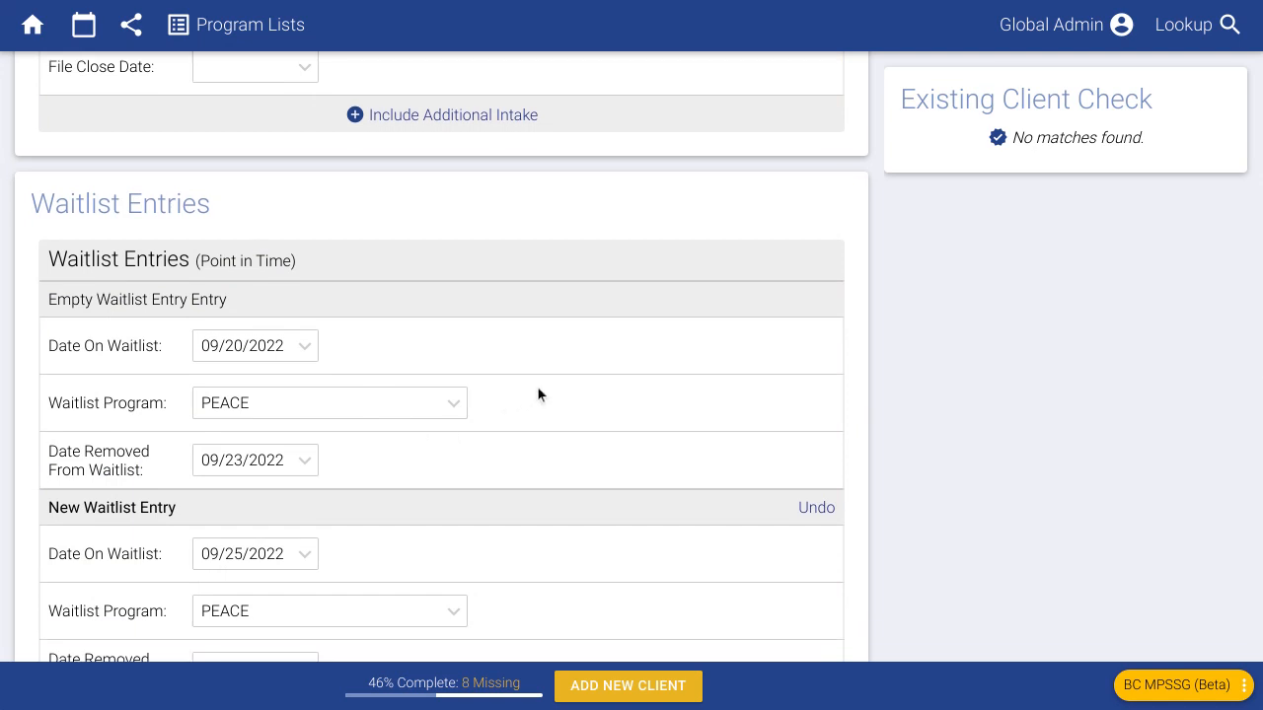
scroll(537, 395, down, 2)
scroll(548, 394, up, 1)
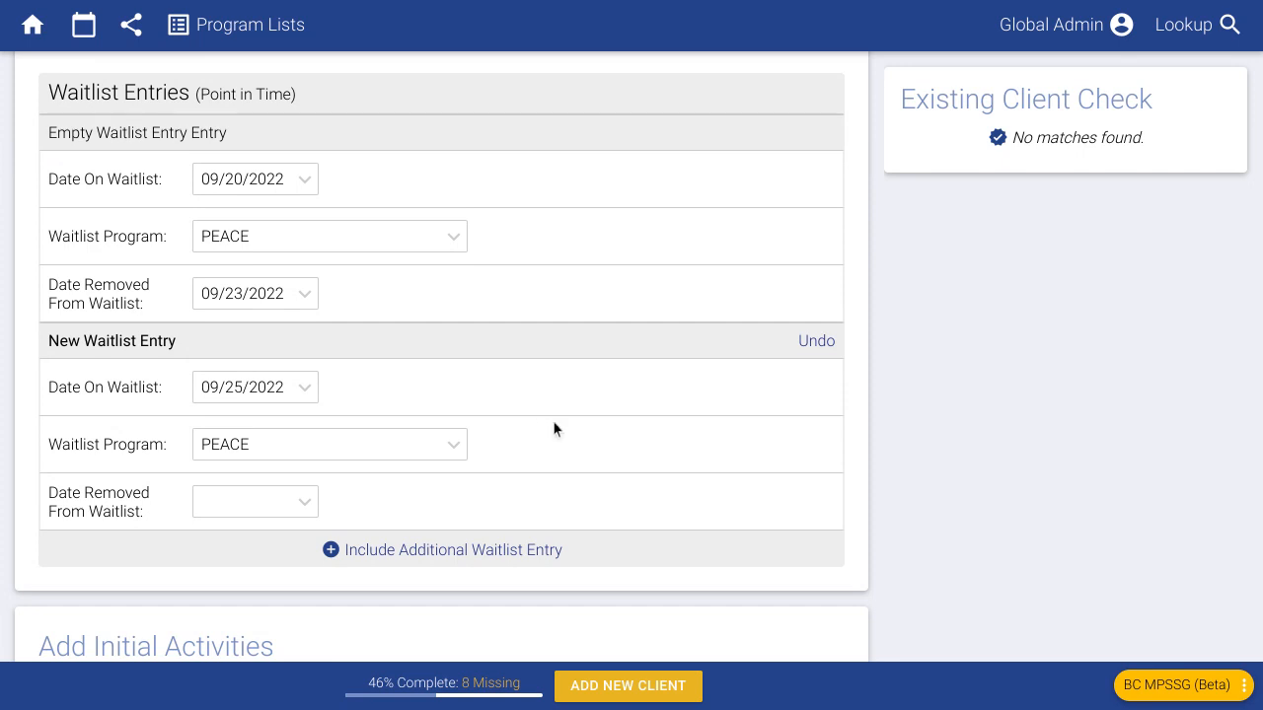
scroll(583, 388, down, 1)
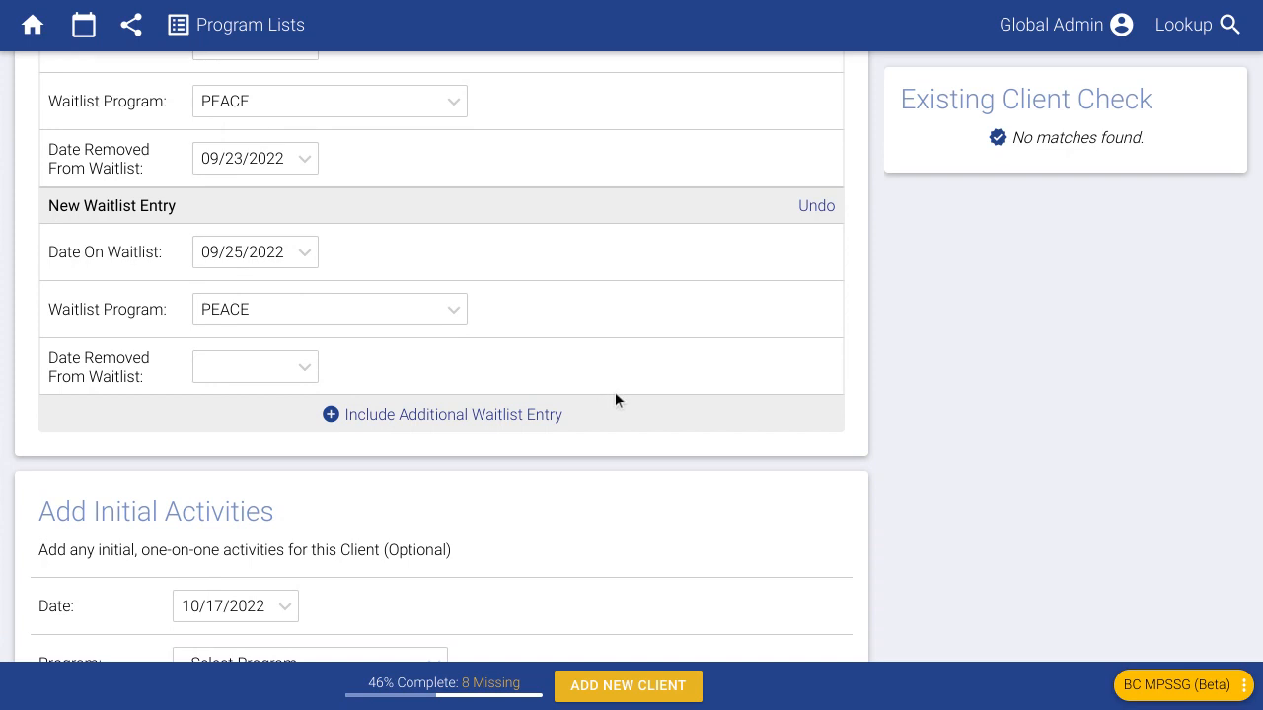
scroll(614, 399, up, 2)
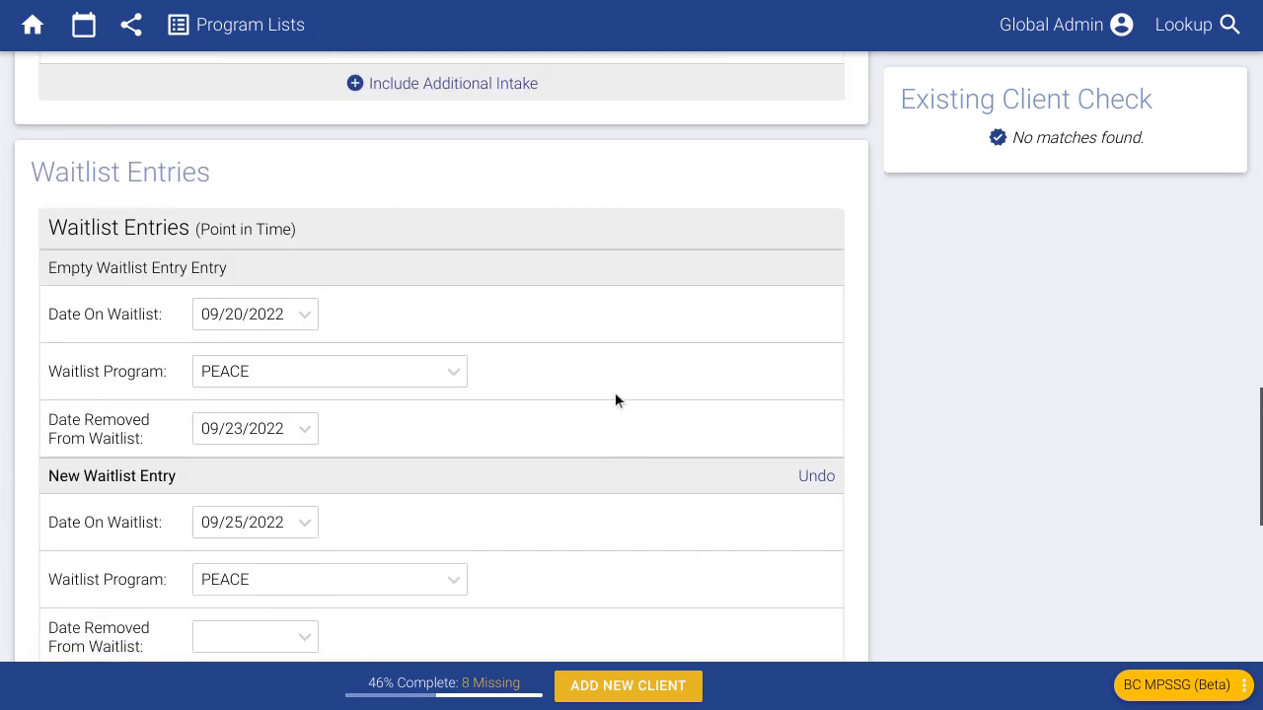
scroll(617, 395, down, 5)
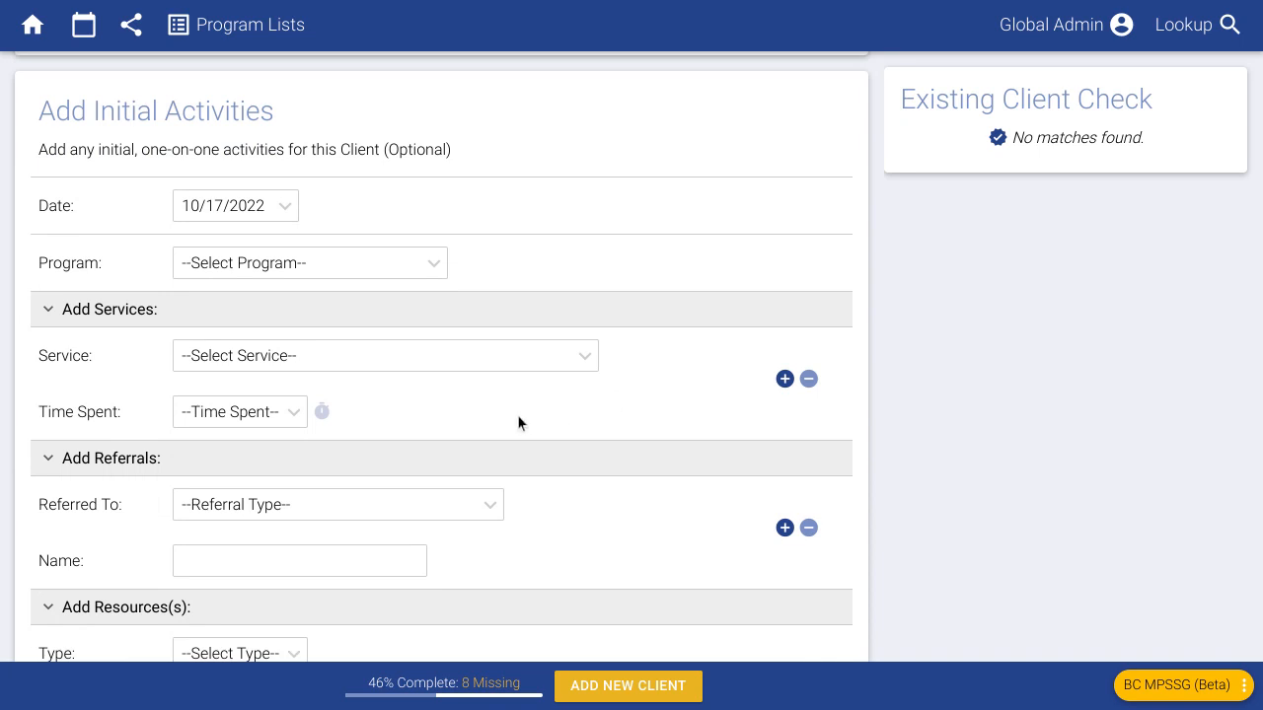
- Set the activity's program to PEACE with Individual Counselling for 1/2 hr
scroll(489, 404, down, 1)
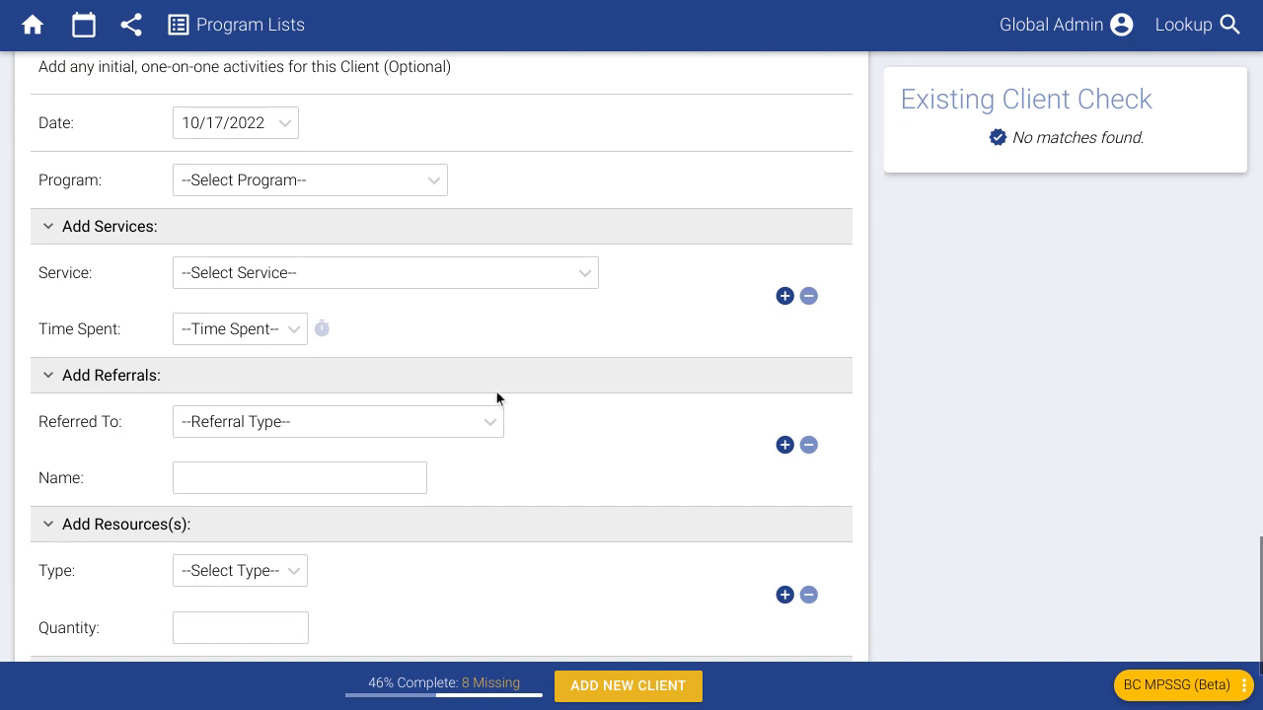
click(253, 190)
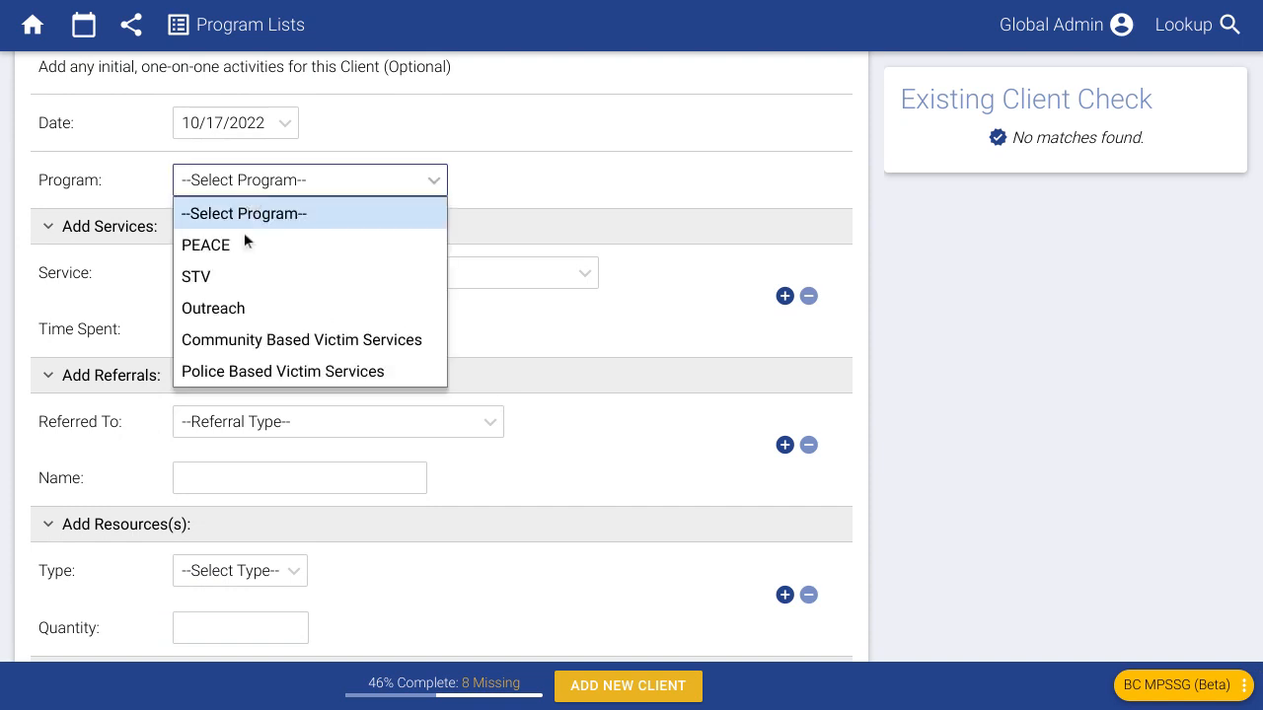
click(248, 244)
click(347, 280)
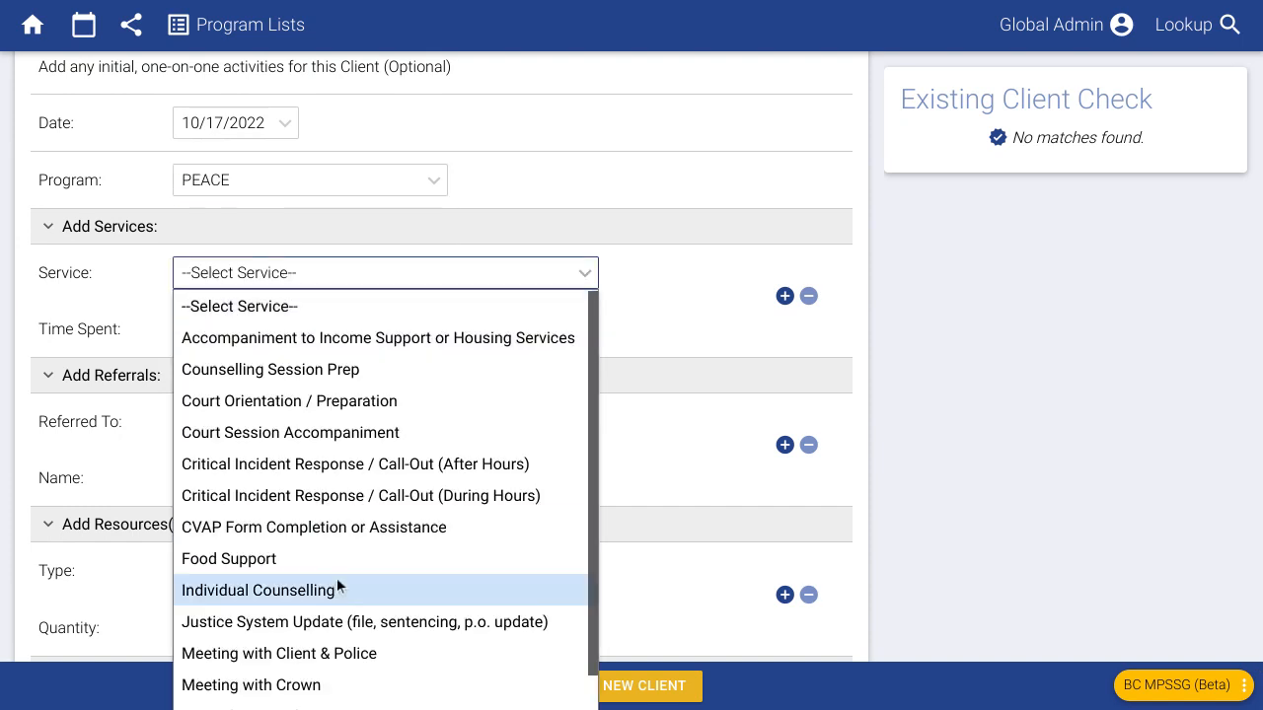
click(275, 593)
click(245, 332)
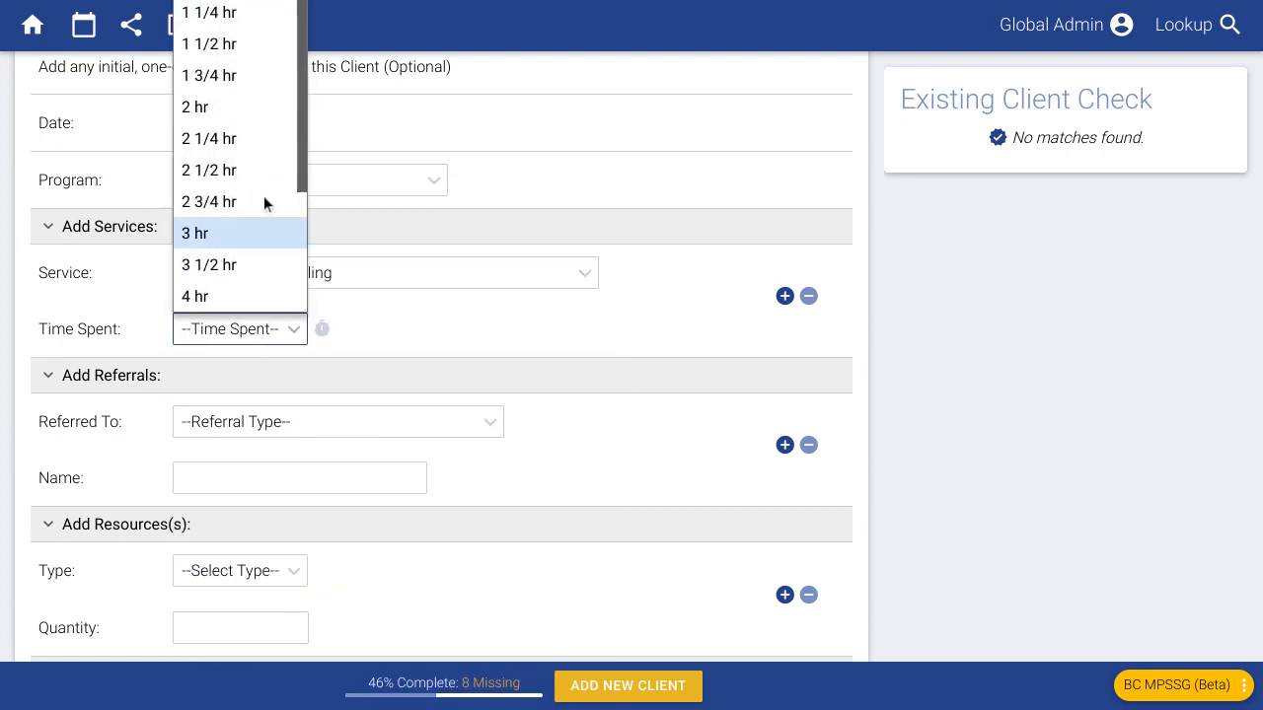
scroll(237, 40, up, 1)
click(236, 39)
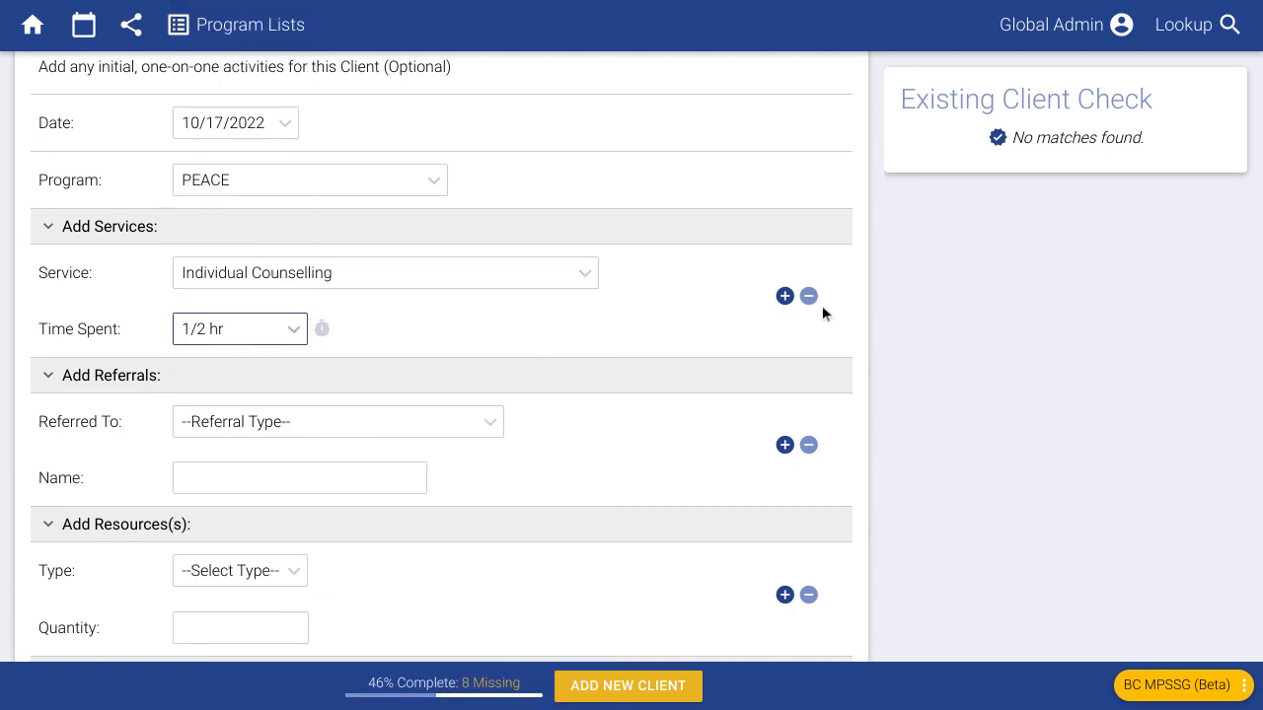
- Add a second service, Meeting with Client & Police, for 1/4 hr
click(785, 296)
click(270, 394)
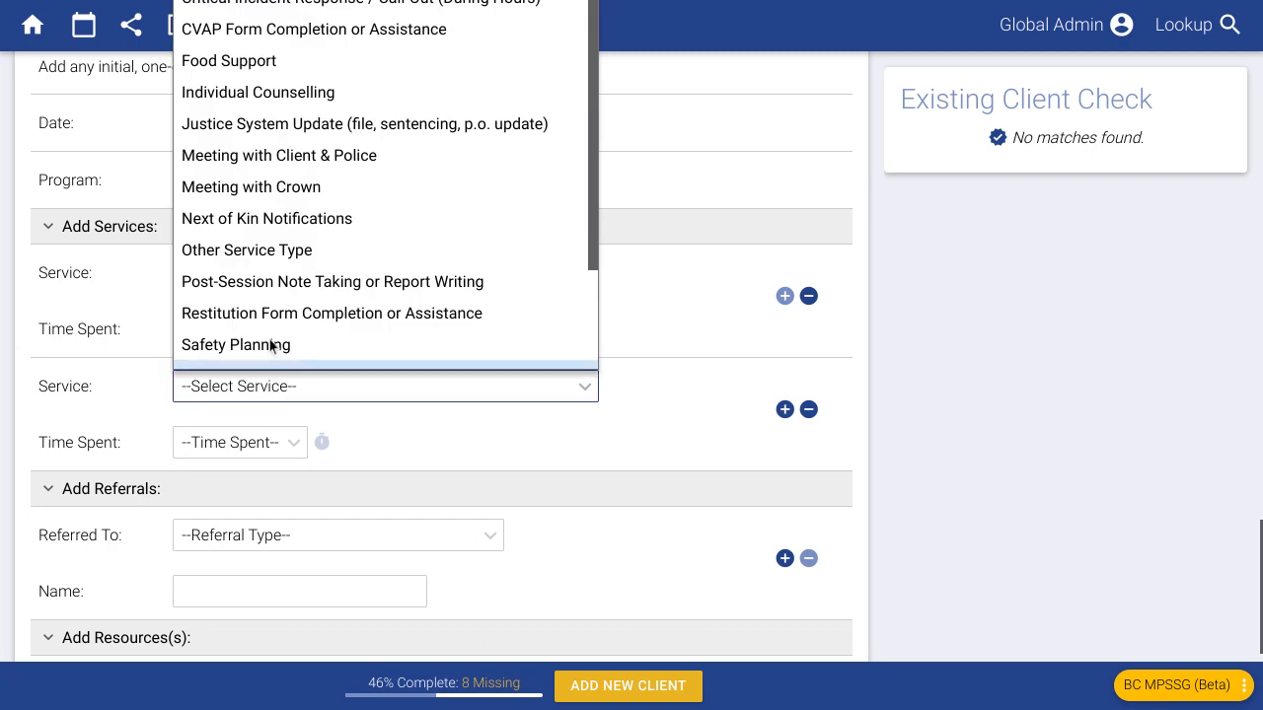
click(283, 159)
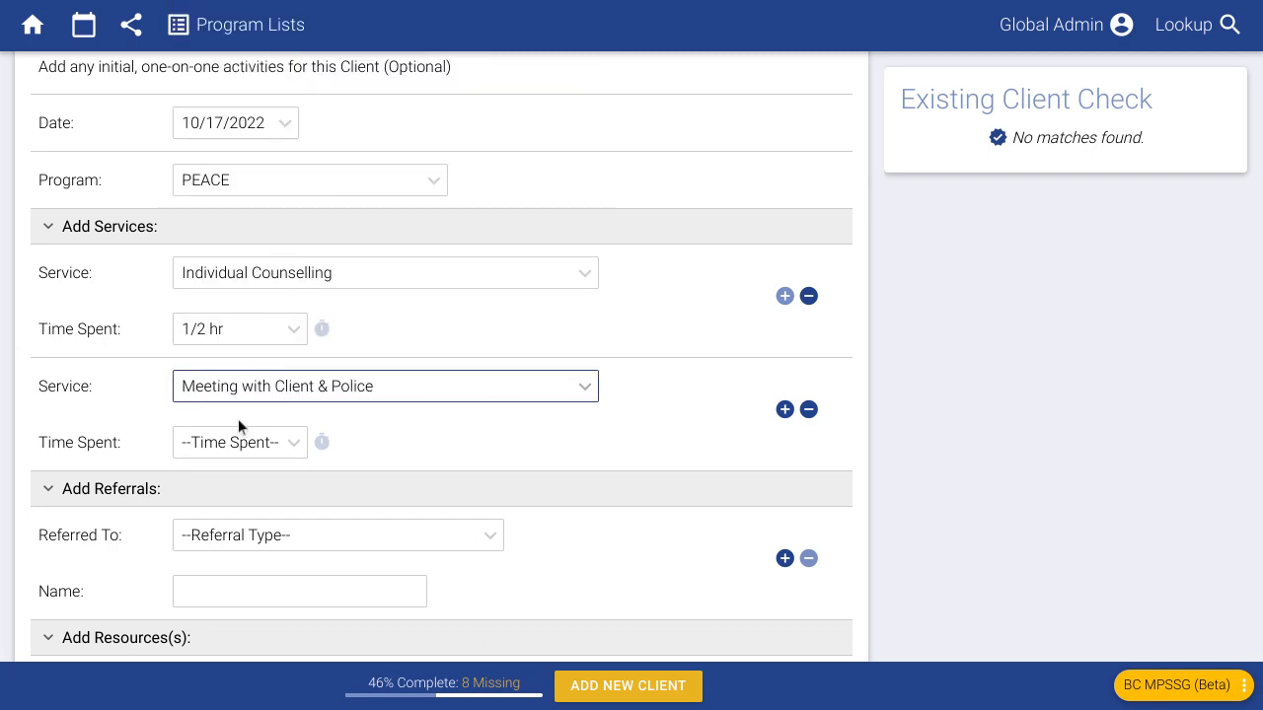
click(234, 442)
click(209, 0)
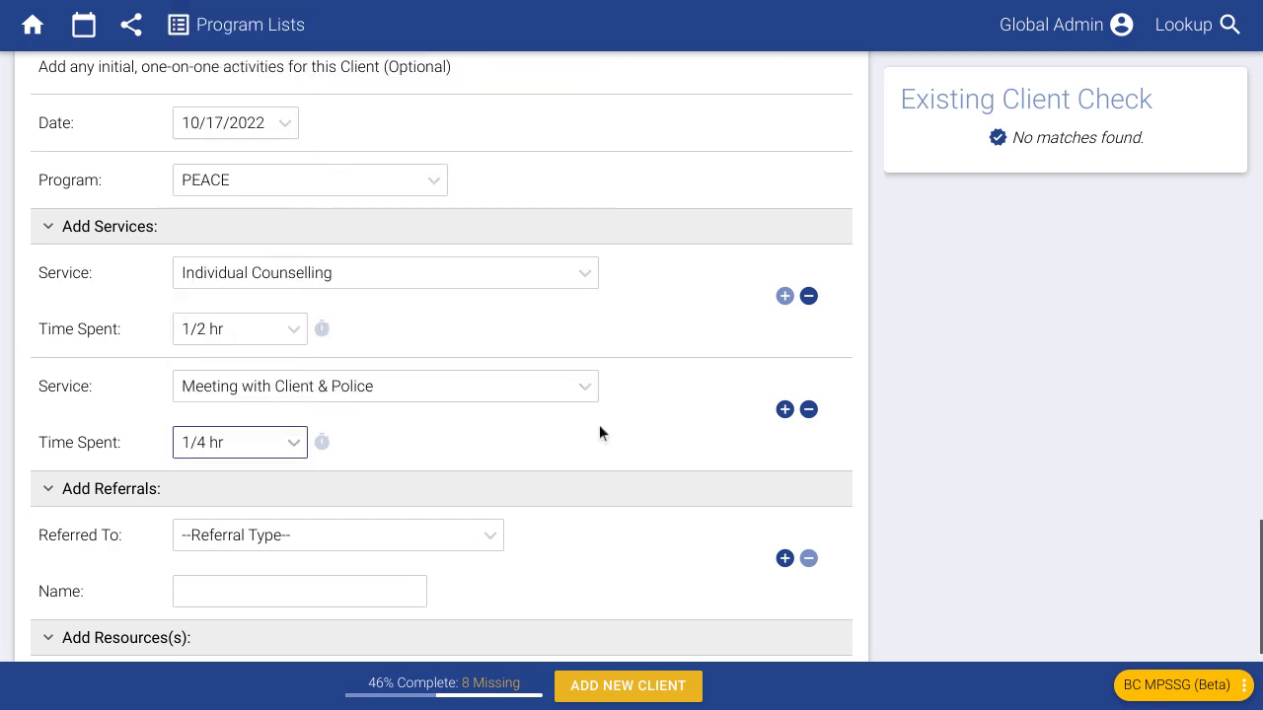
scroll(599, 424, down, 3)
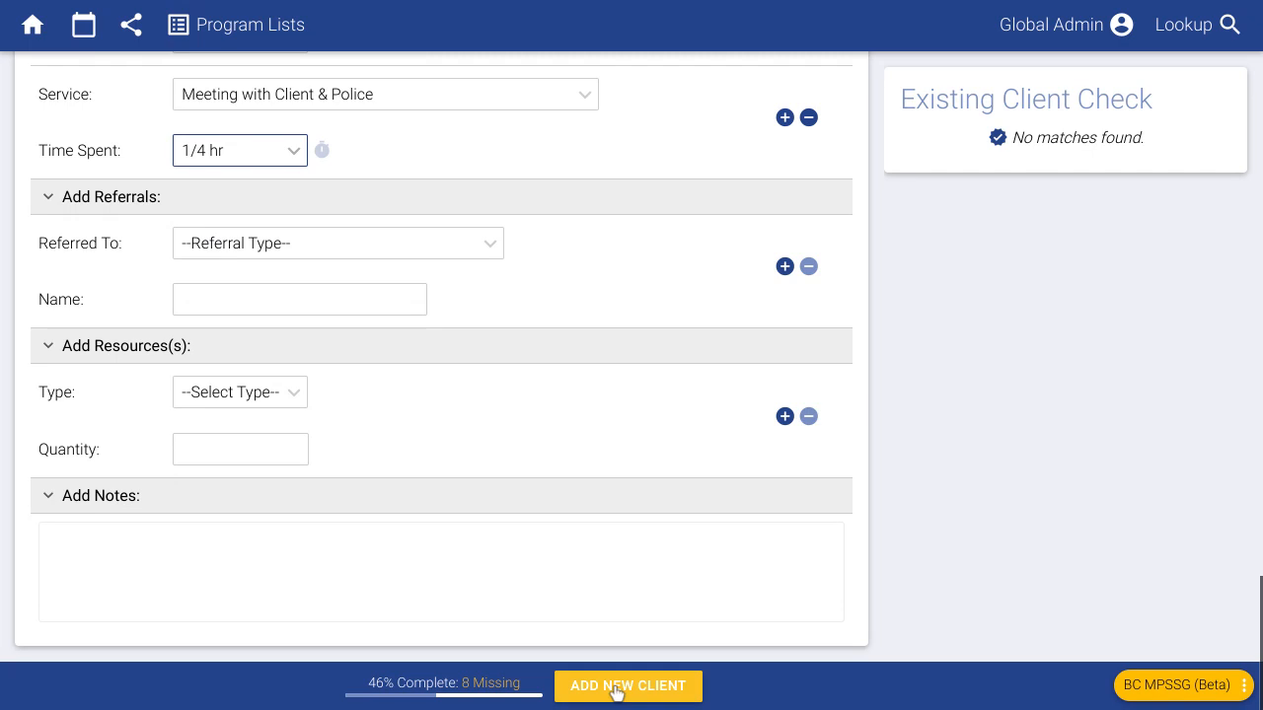
- Save the new client, then find the client by name in Lookup from the homepage
click(616, 684)
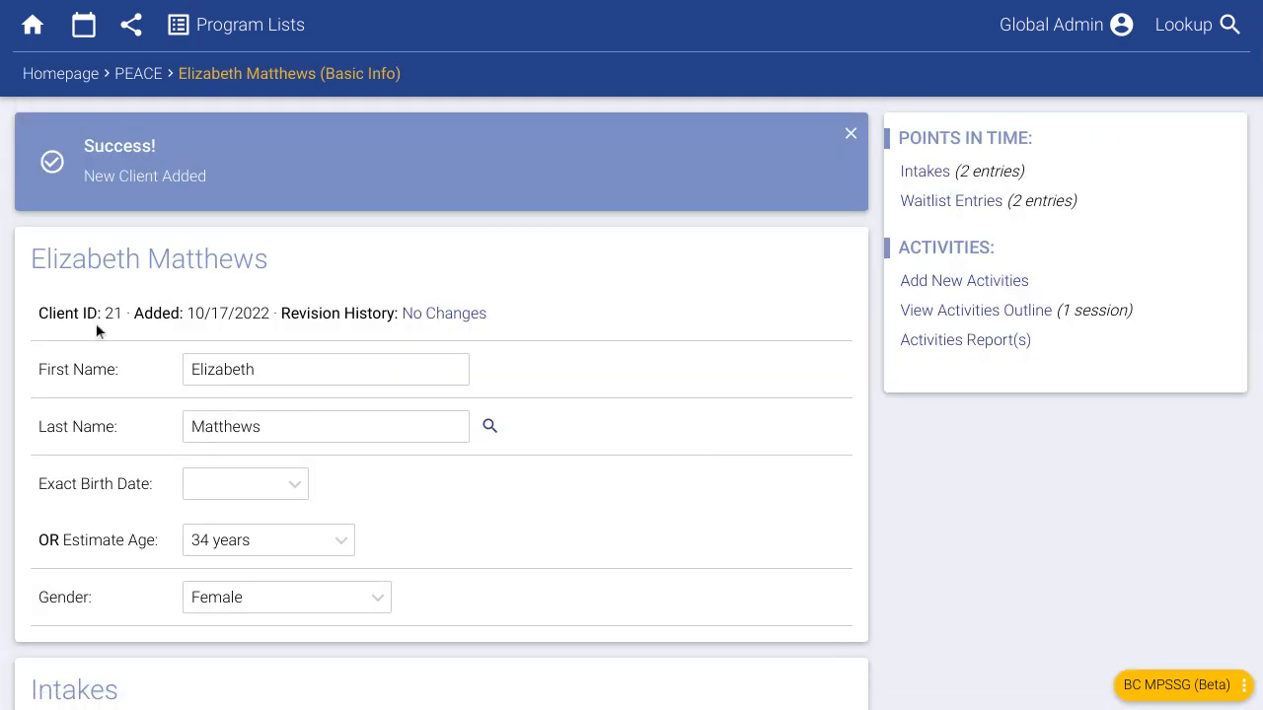
click(44, 77)
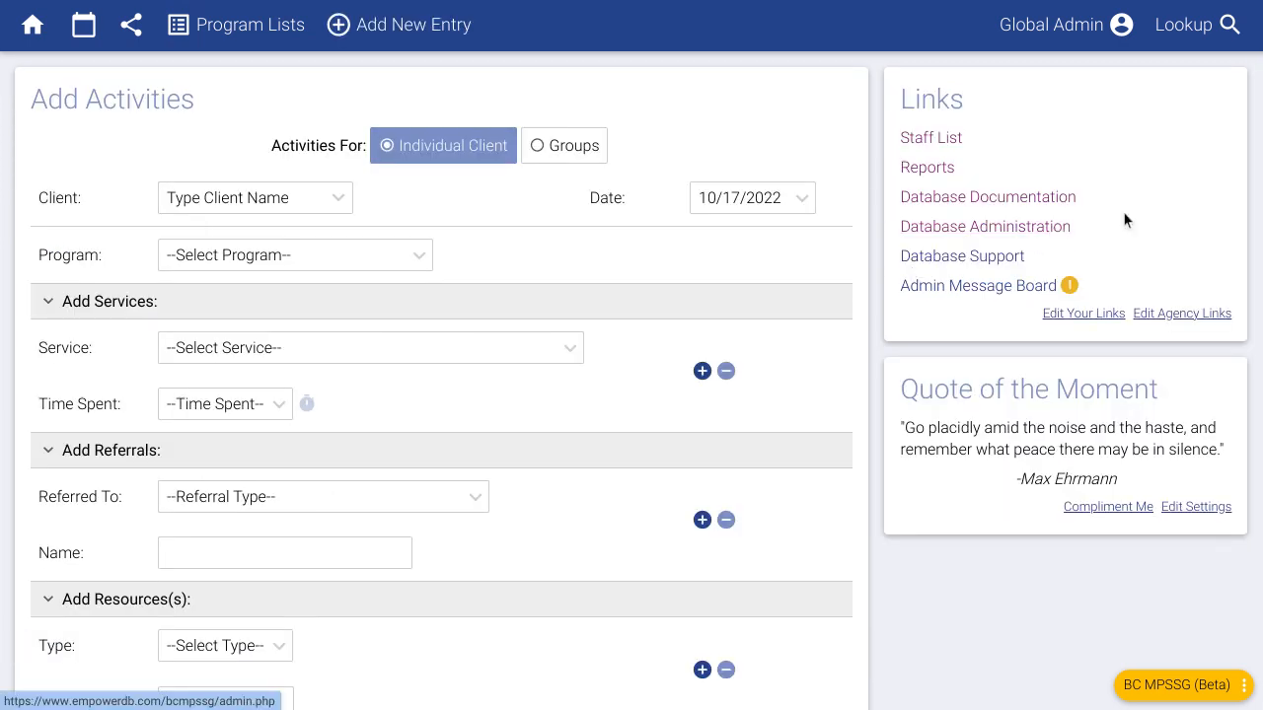
click(1199, 39)
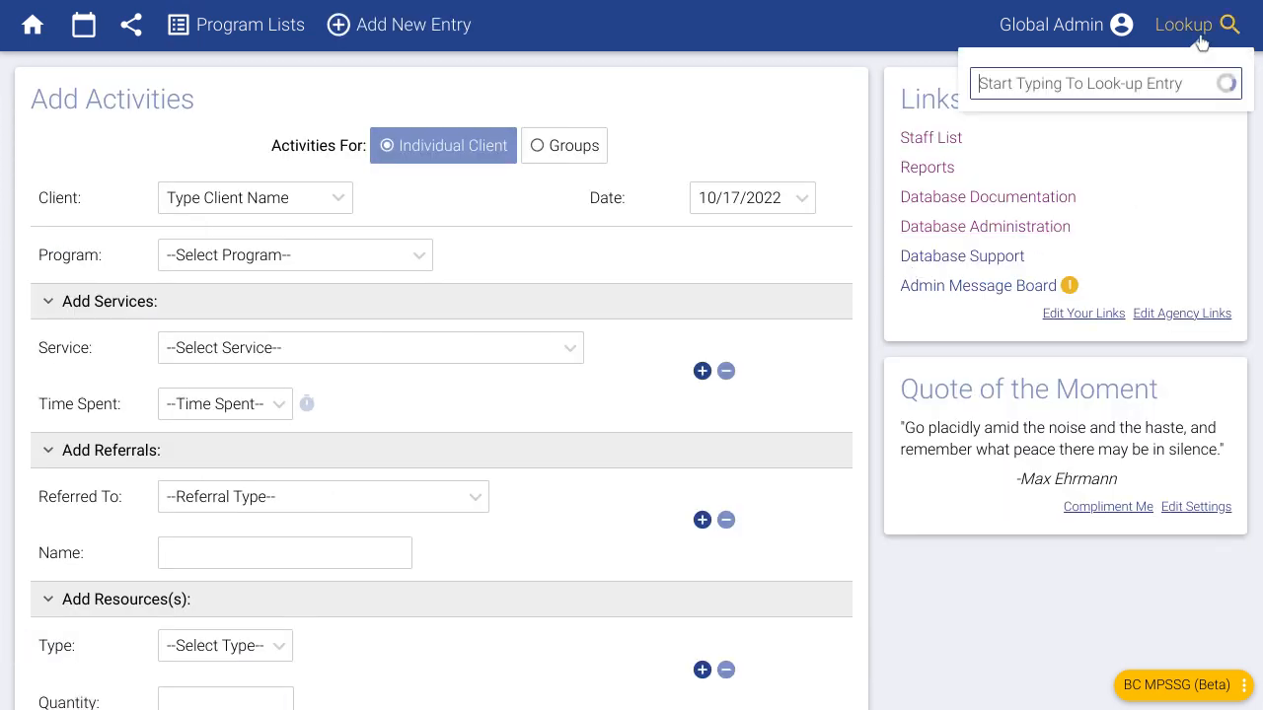
text(eliz)
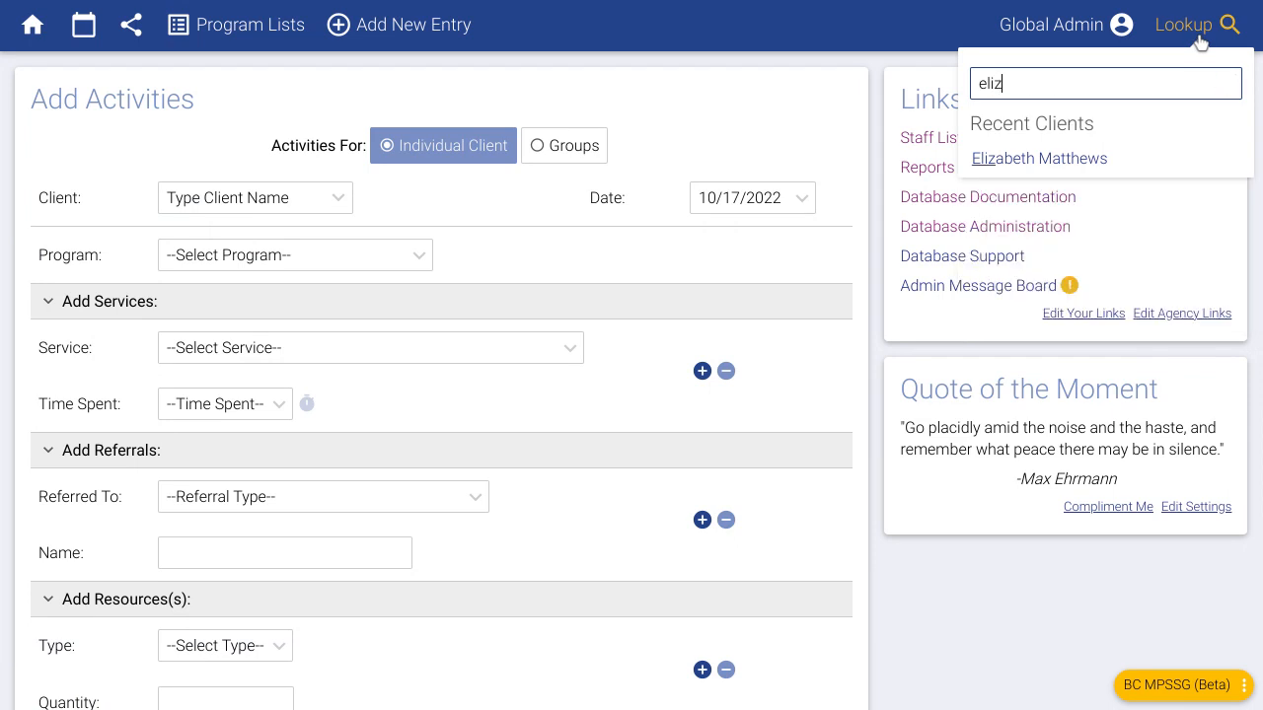
click(1141, 158)
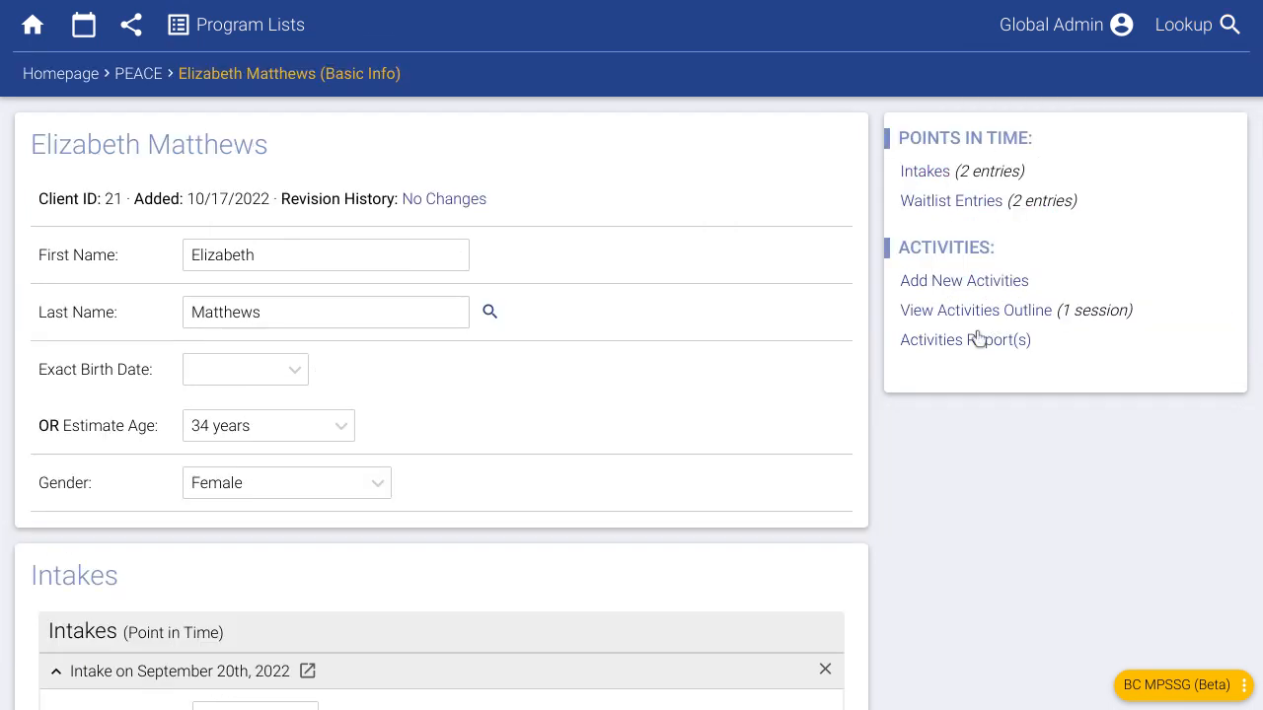
- Search Lookup again by client ID and open the client's Basic Info page
drag(124, 203, 39, 201)
click(104, 207)
click(1191, 44)
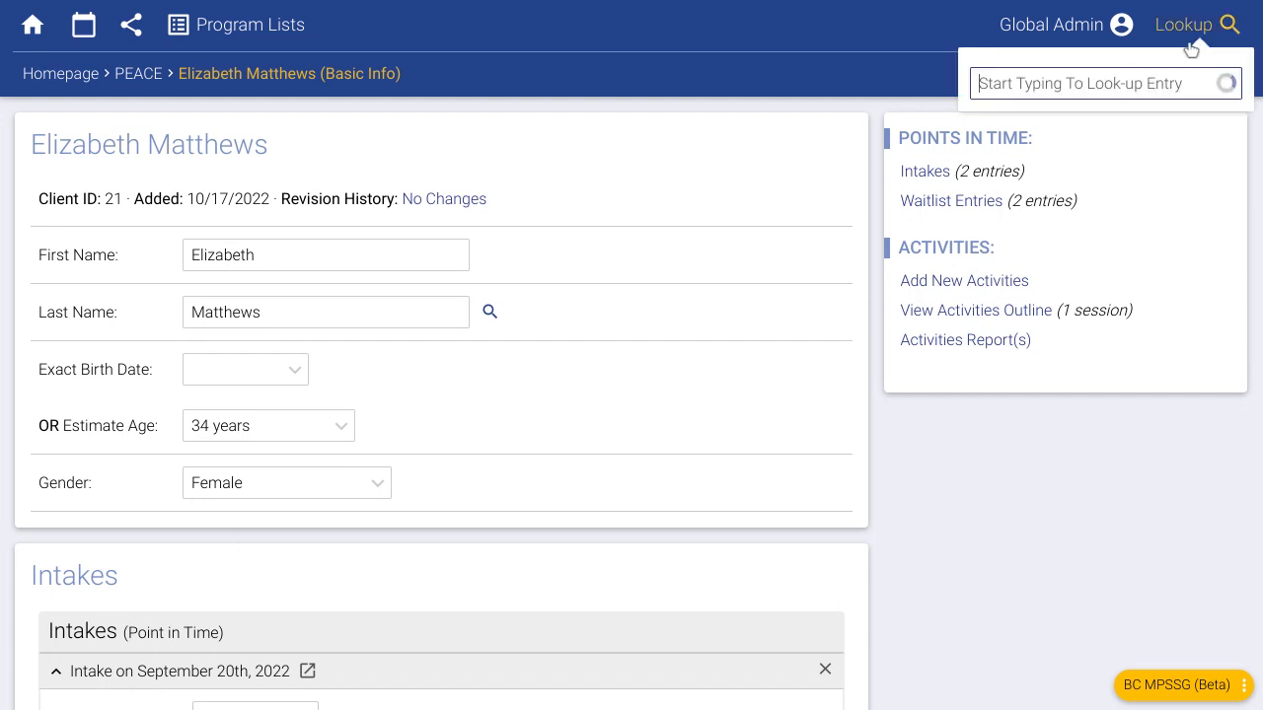
text(21)
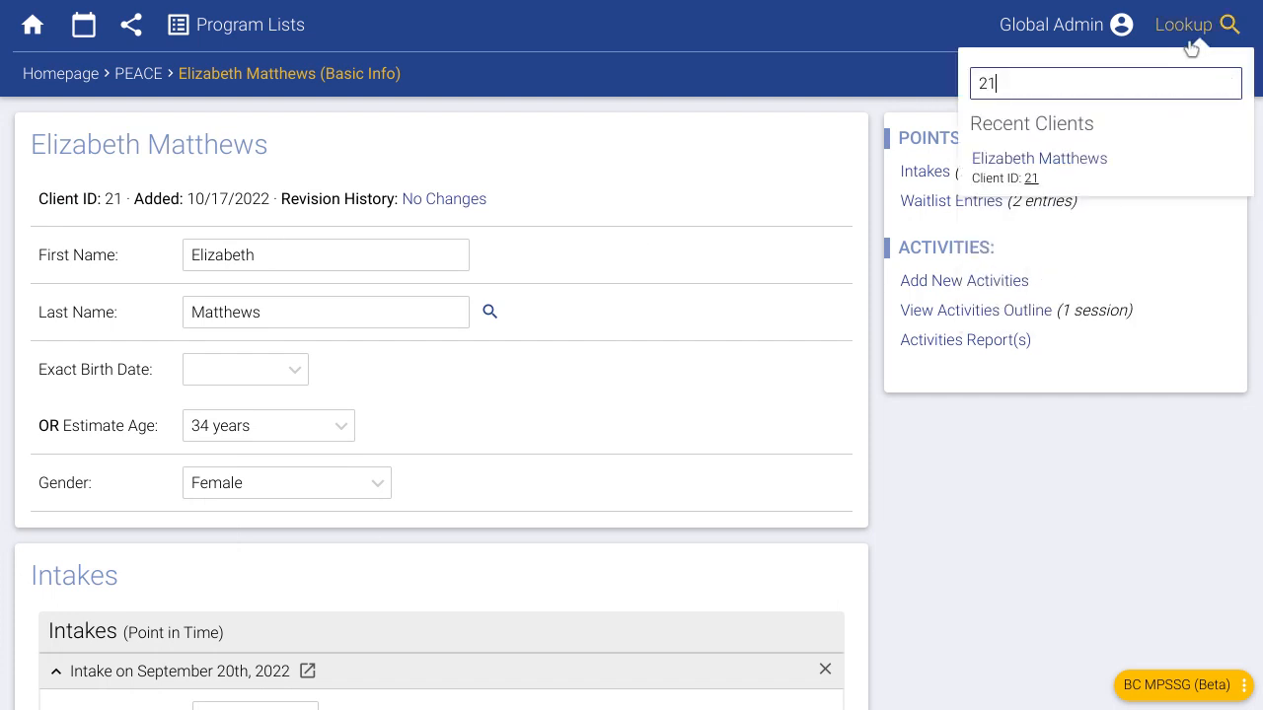
click(1116, 172)
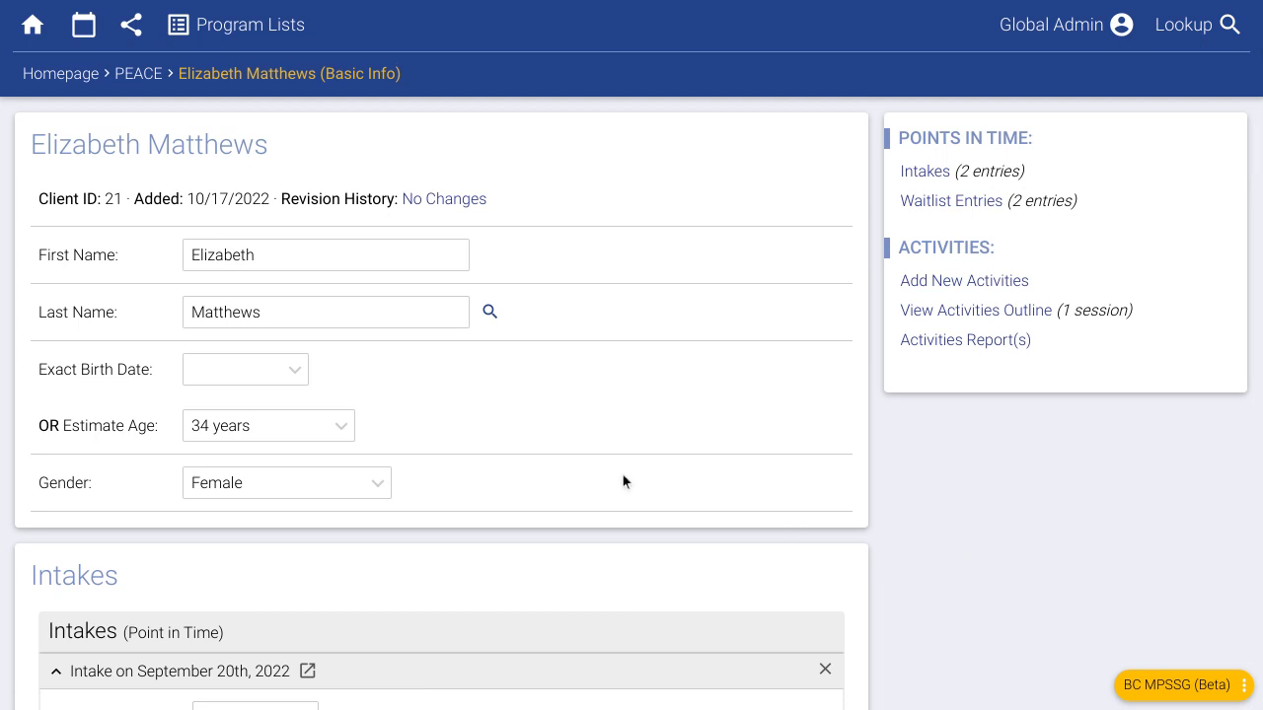
- Set the September 20th intake's outcome to Client Became Active, active from 09/26/2022
scroll(519, 405, down, 4)
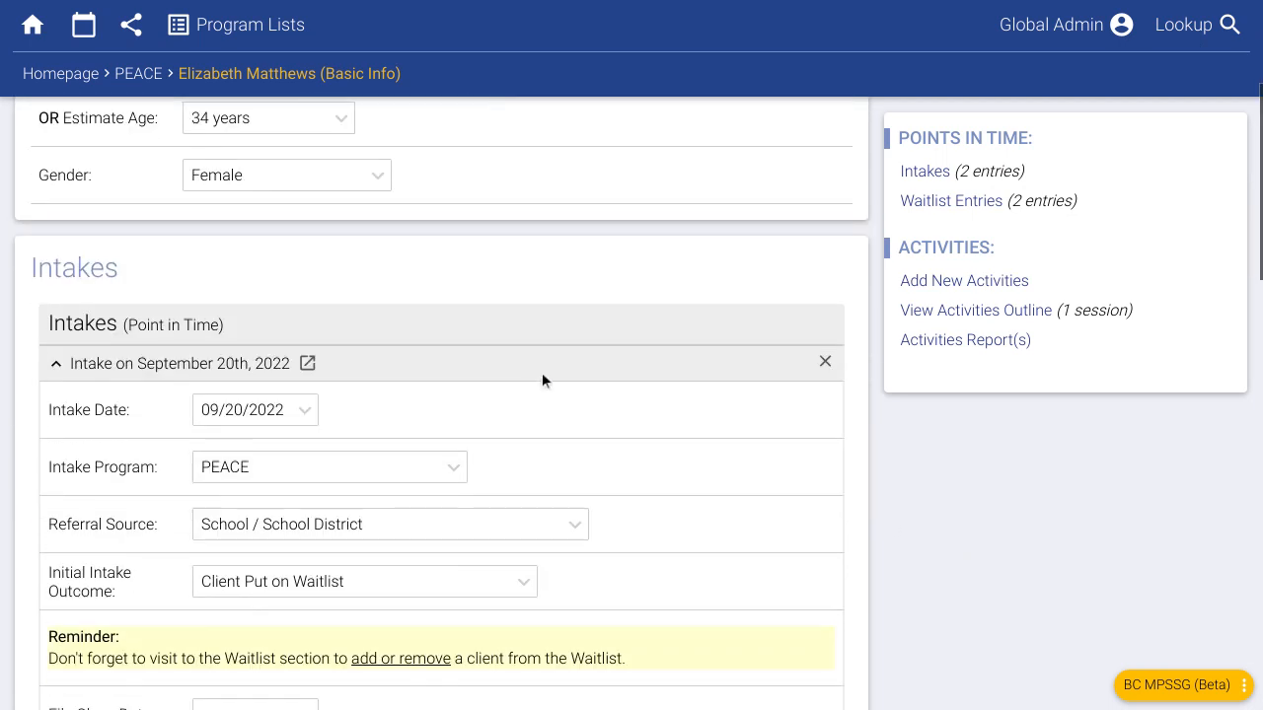
scroll(542, 380, down, 1)
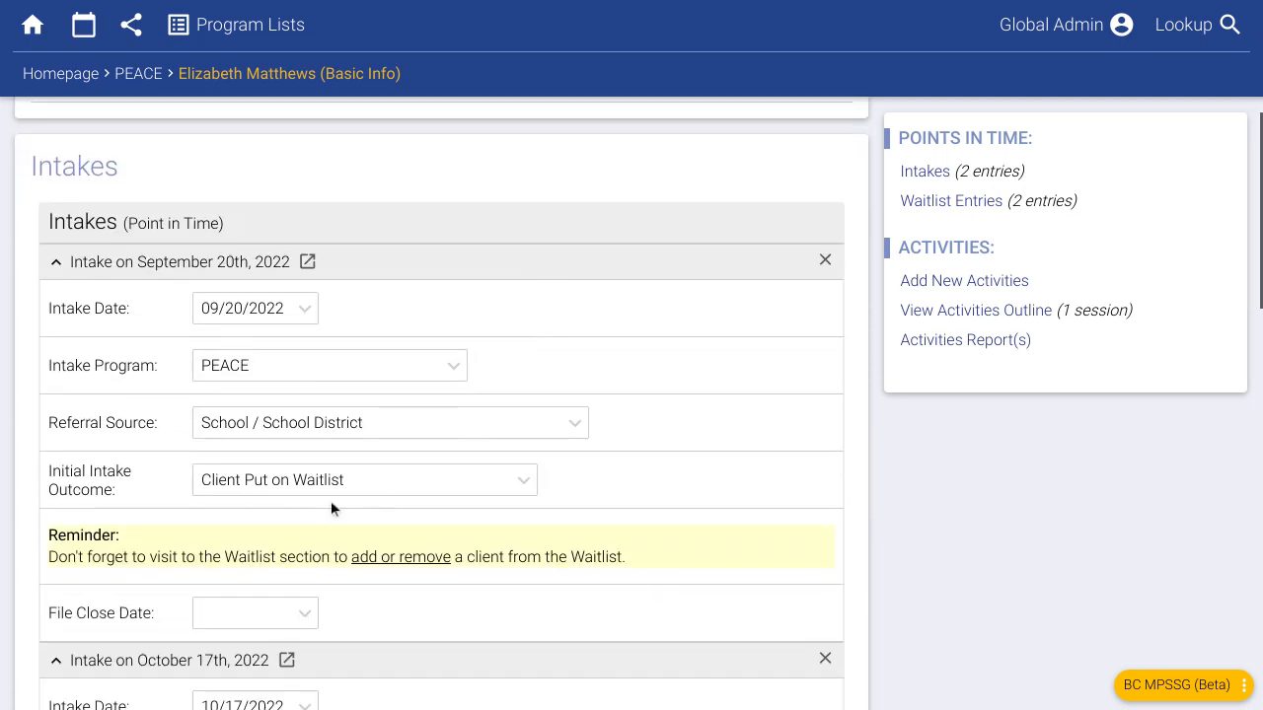
click(283, 498)
click(273, 454)
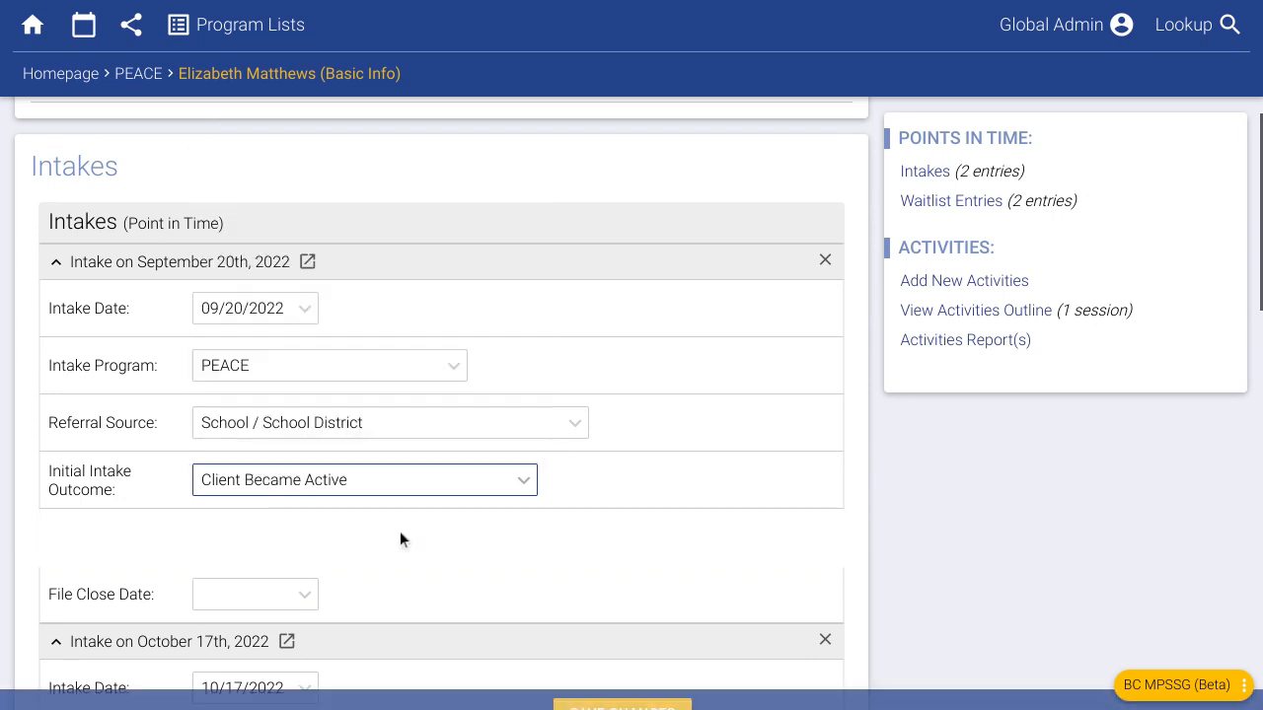
click(258, 538)
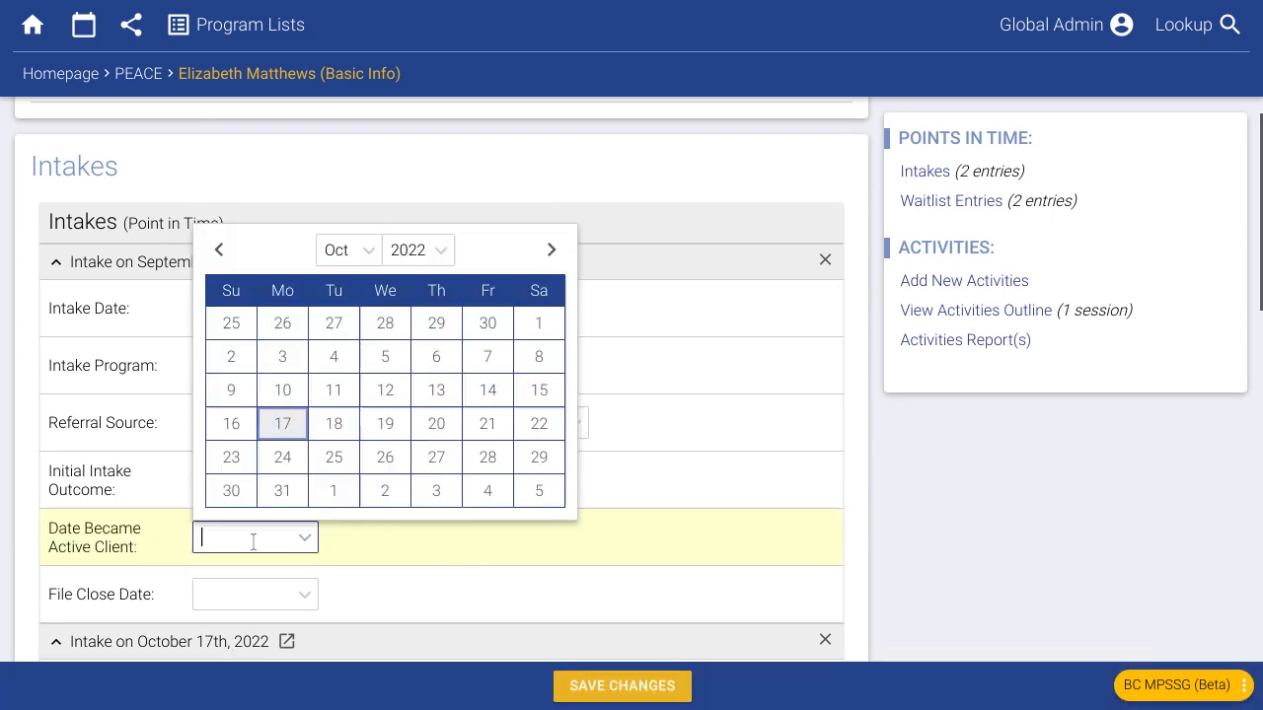
click(218, 249)
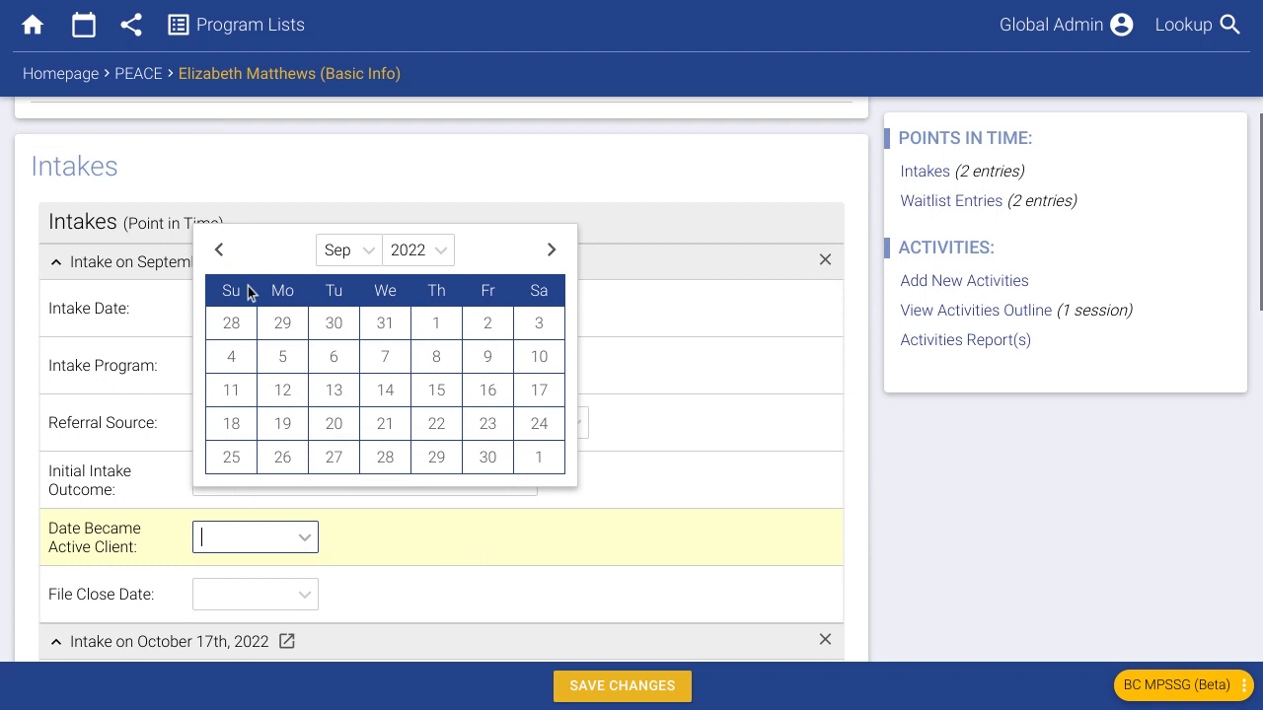
click(297, 460)
scroll(315, 533, down, 1)
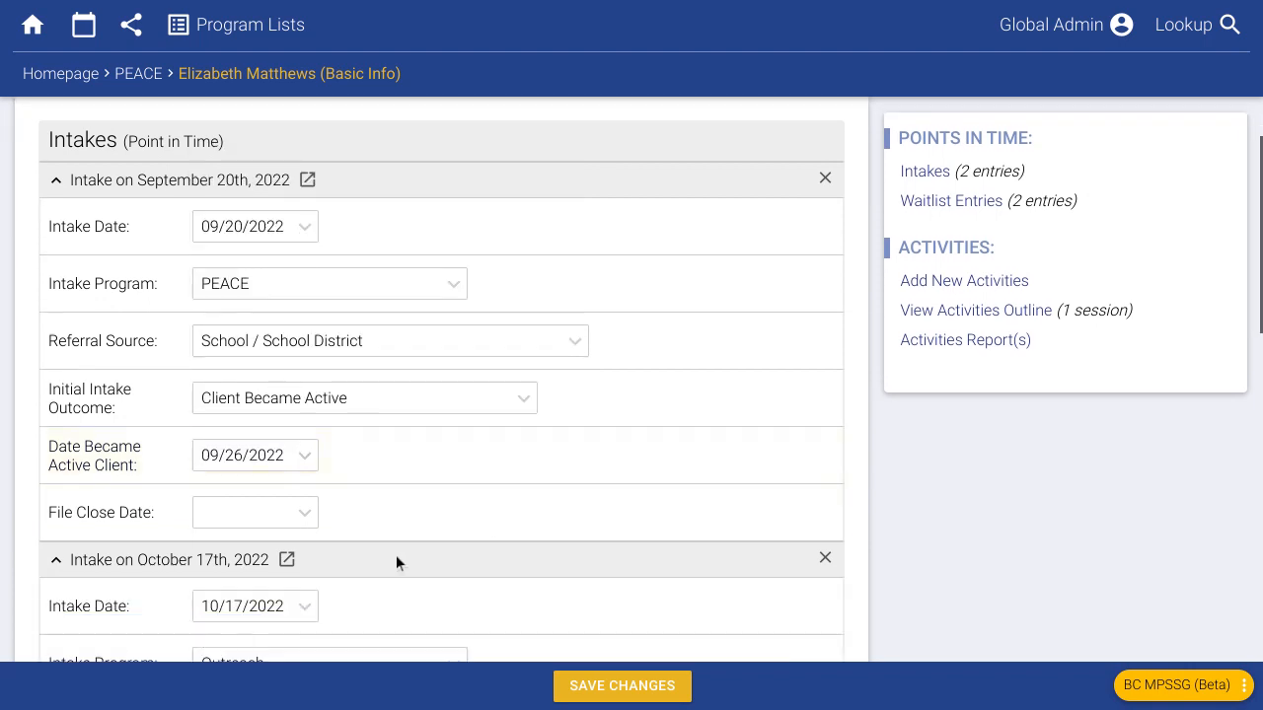
- Set the intake's file close date to 10/17/2022 and save the changes
click(256, 513)
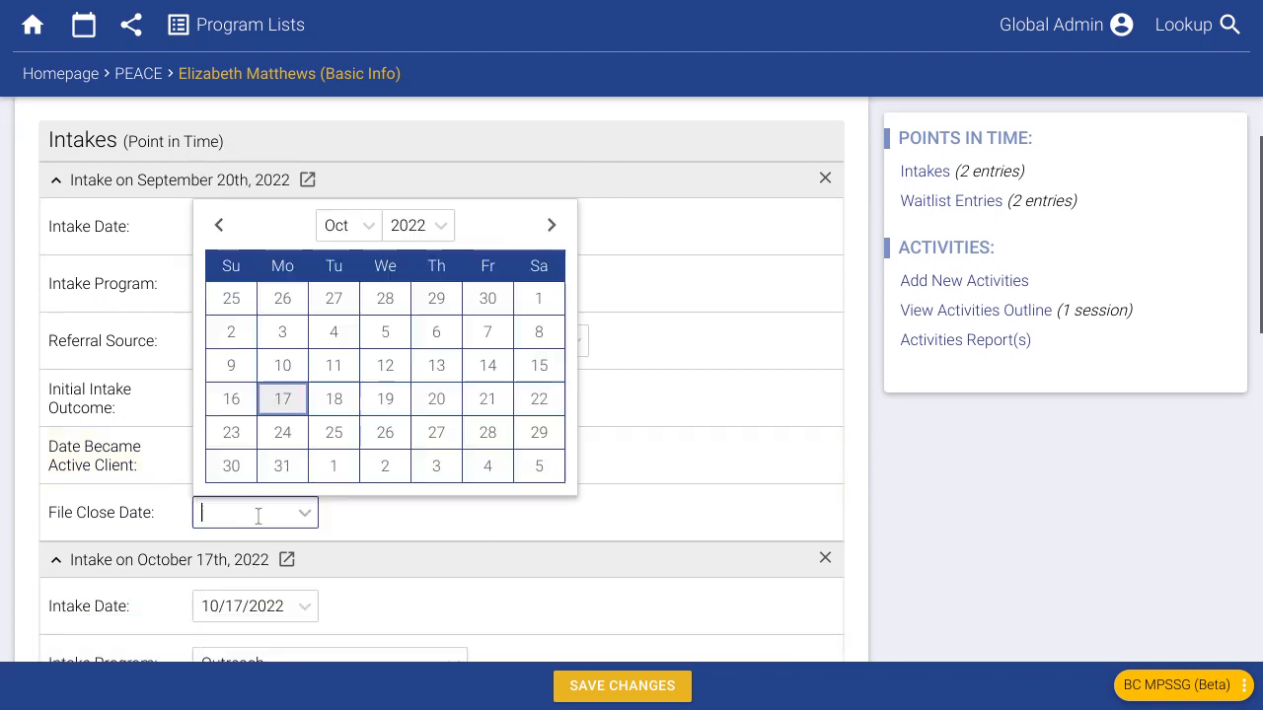
click(283, 399)
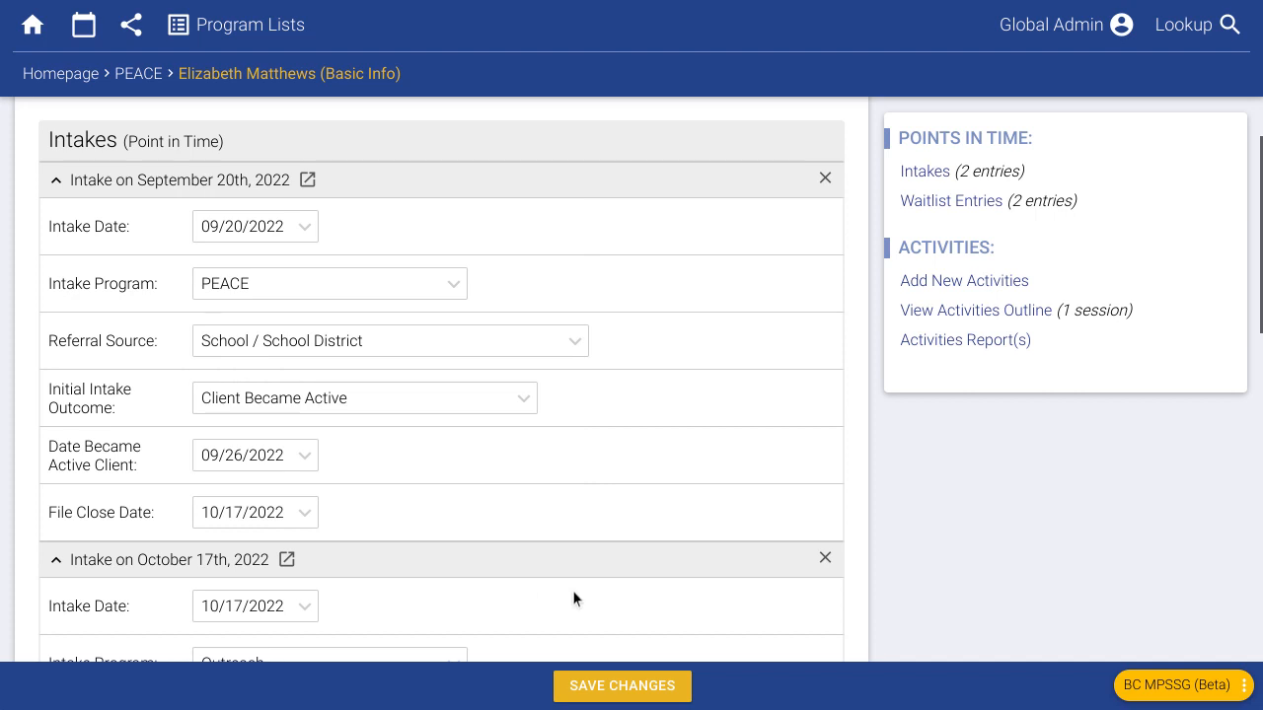
scroll(583, 597, down, 1)
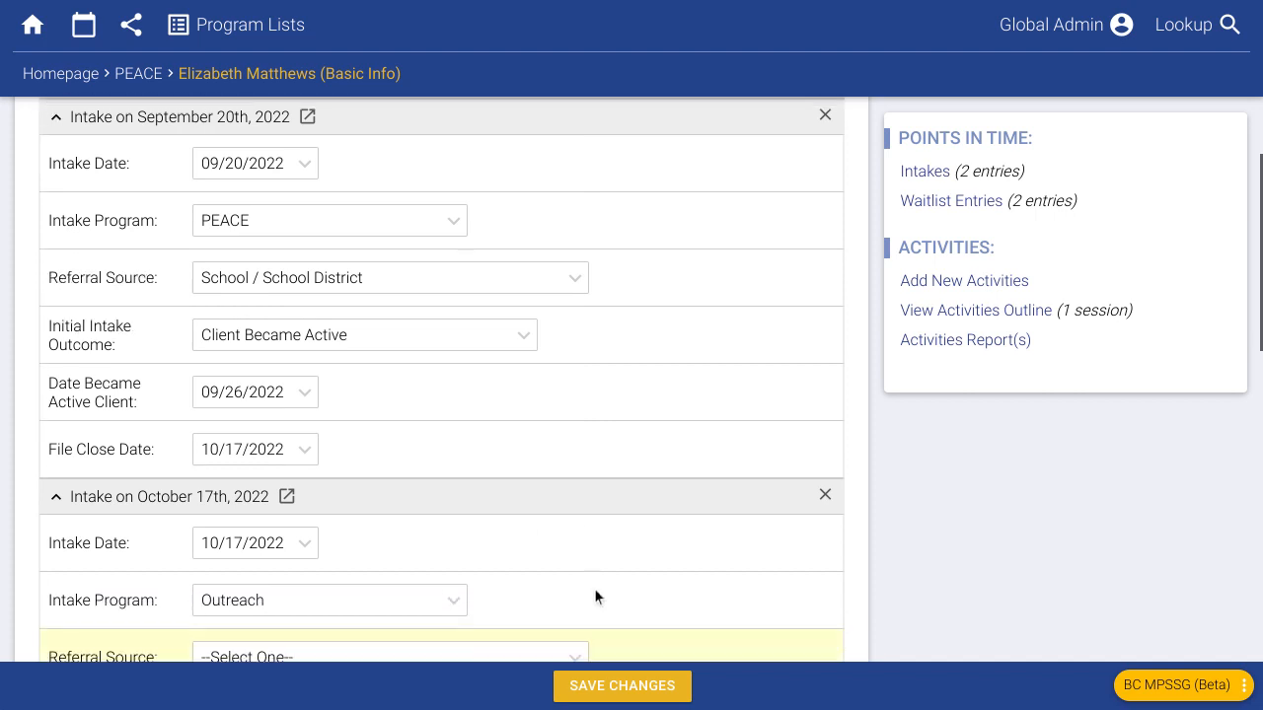
scroll(392, 475, up, 1)
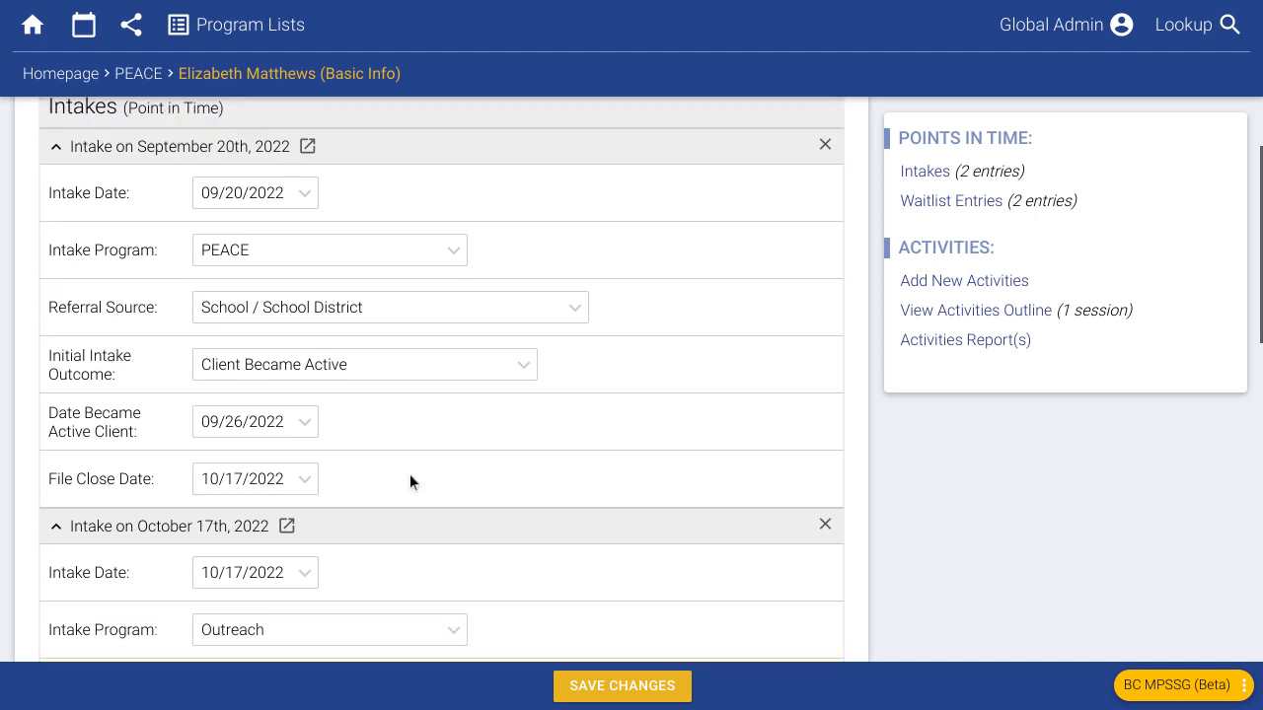
click(642, 688)
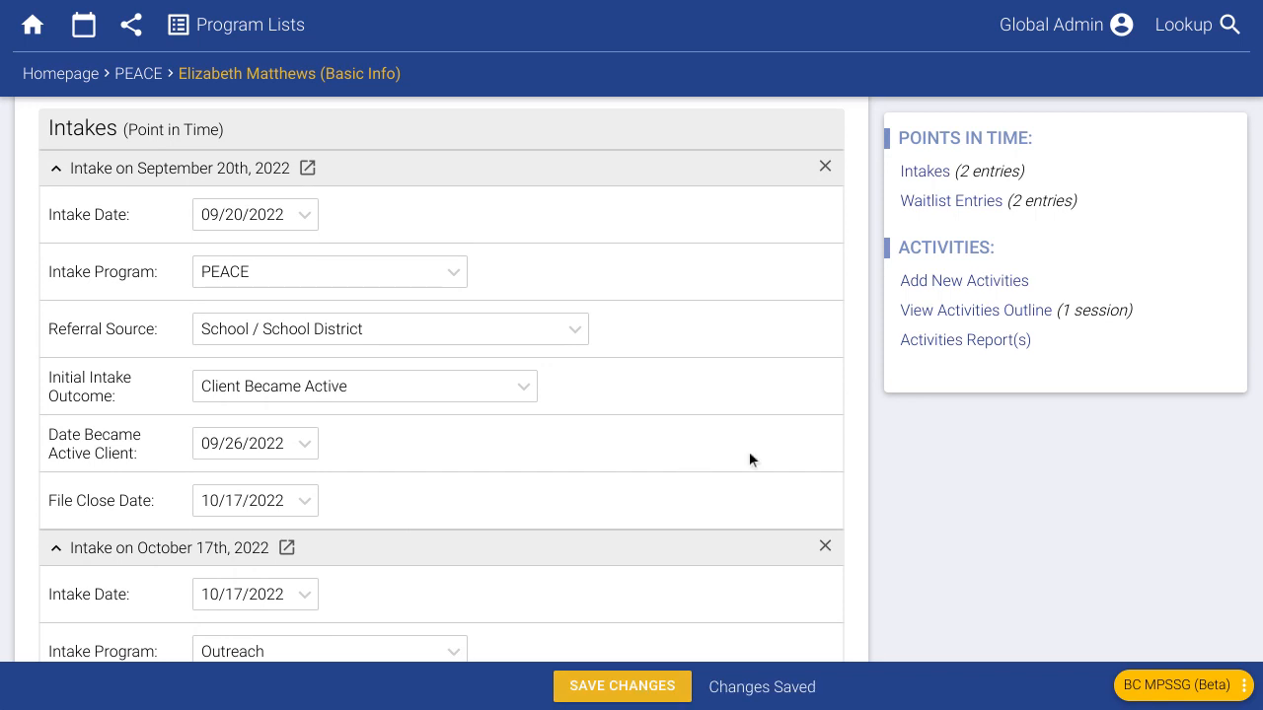
scroll(779, 460, up, 3)
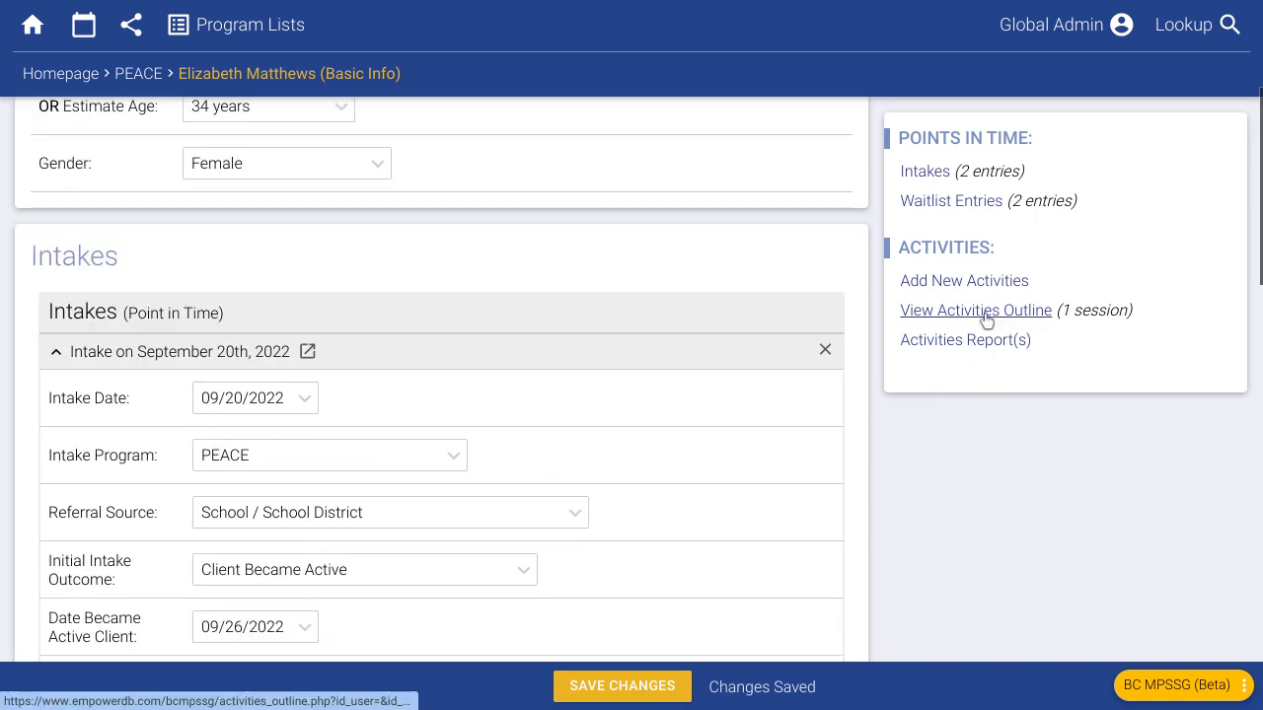
click(987, 311)
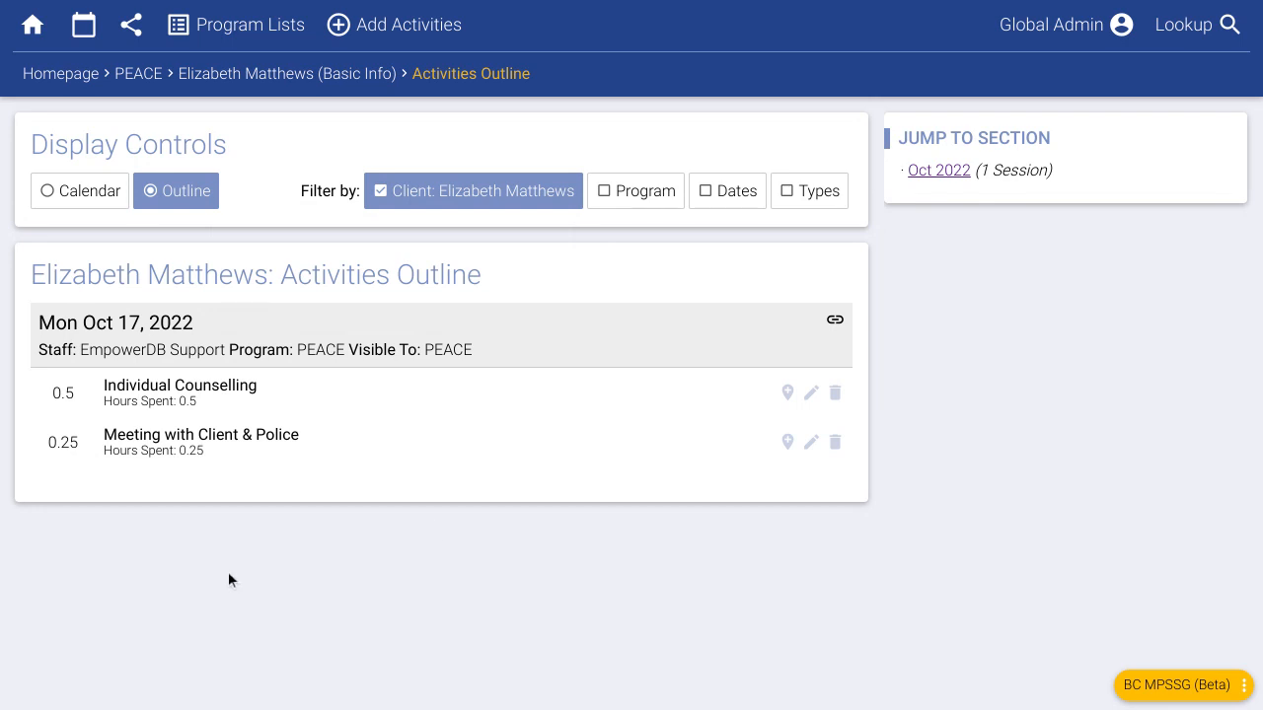
key(alt+Left)
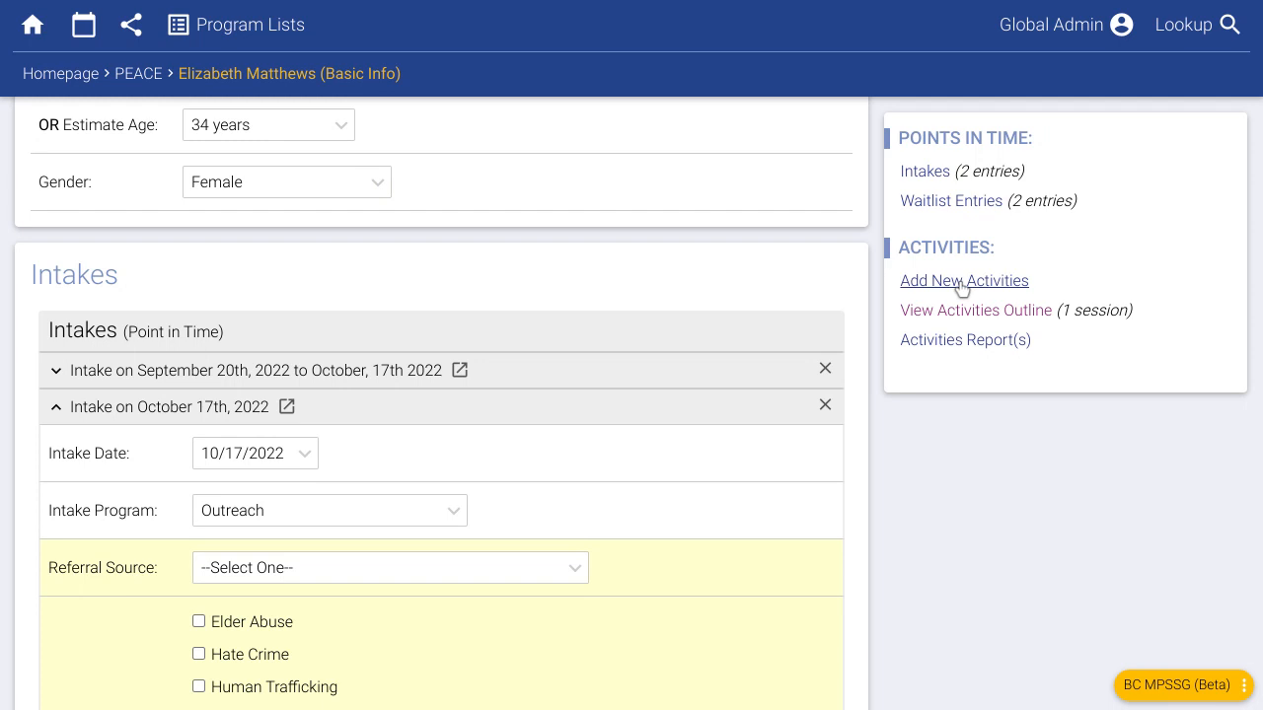
scroll(928, 496, up, 3)
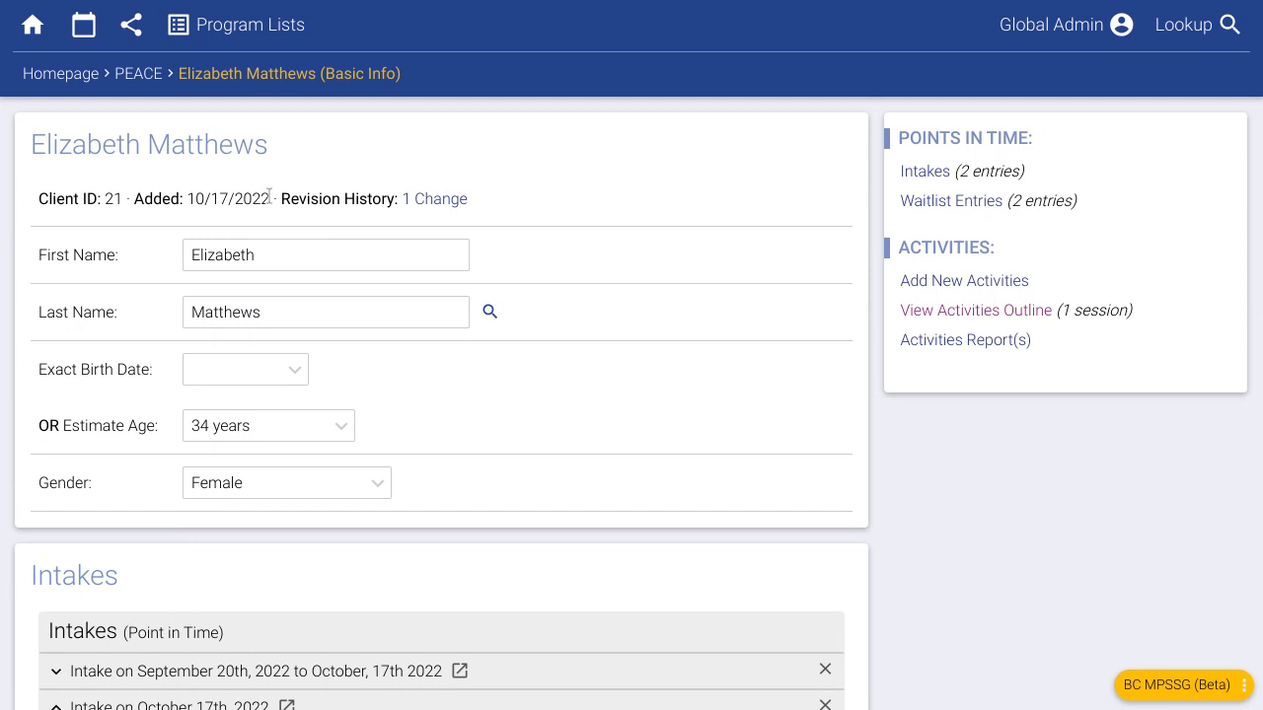
- On the October 17th Outreach intake, tick Intimate Partner Violence / Abuse and Assault (Not IPV)
click(248, 38)
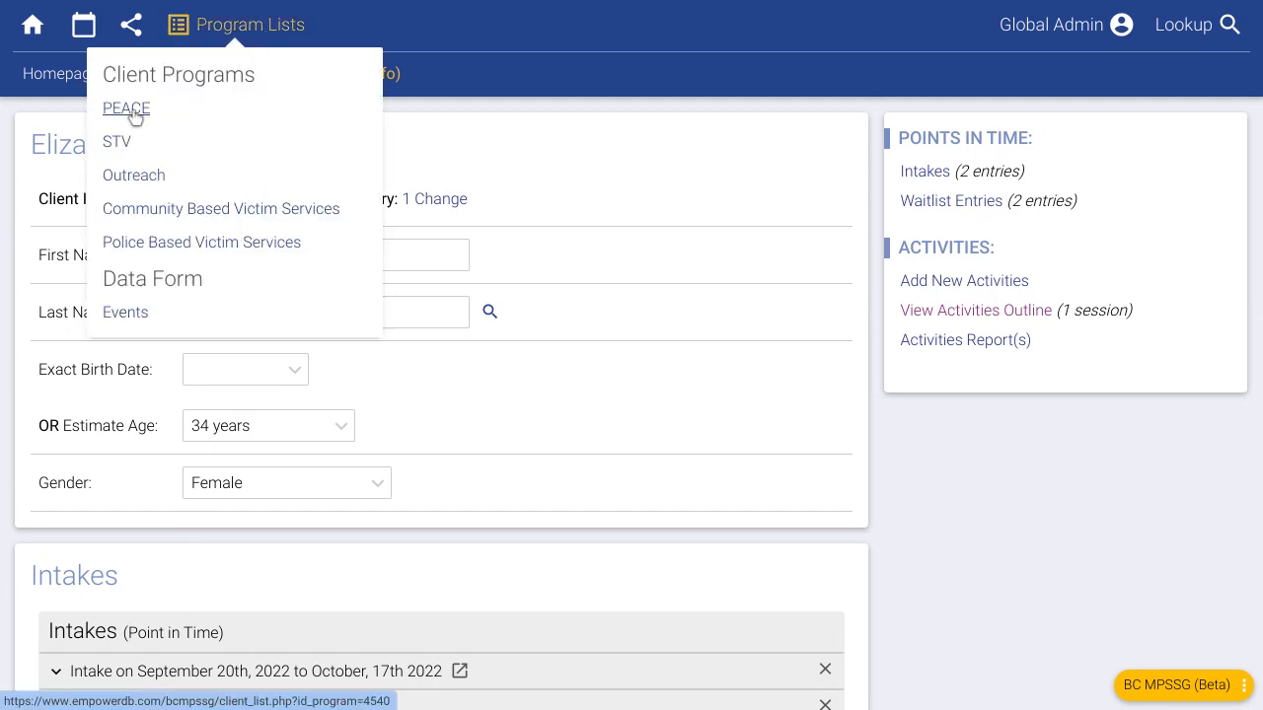
scroll(486, 395, down, 3)
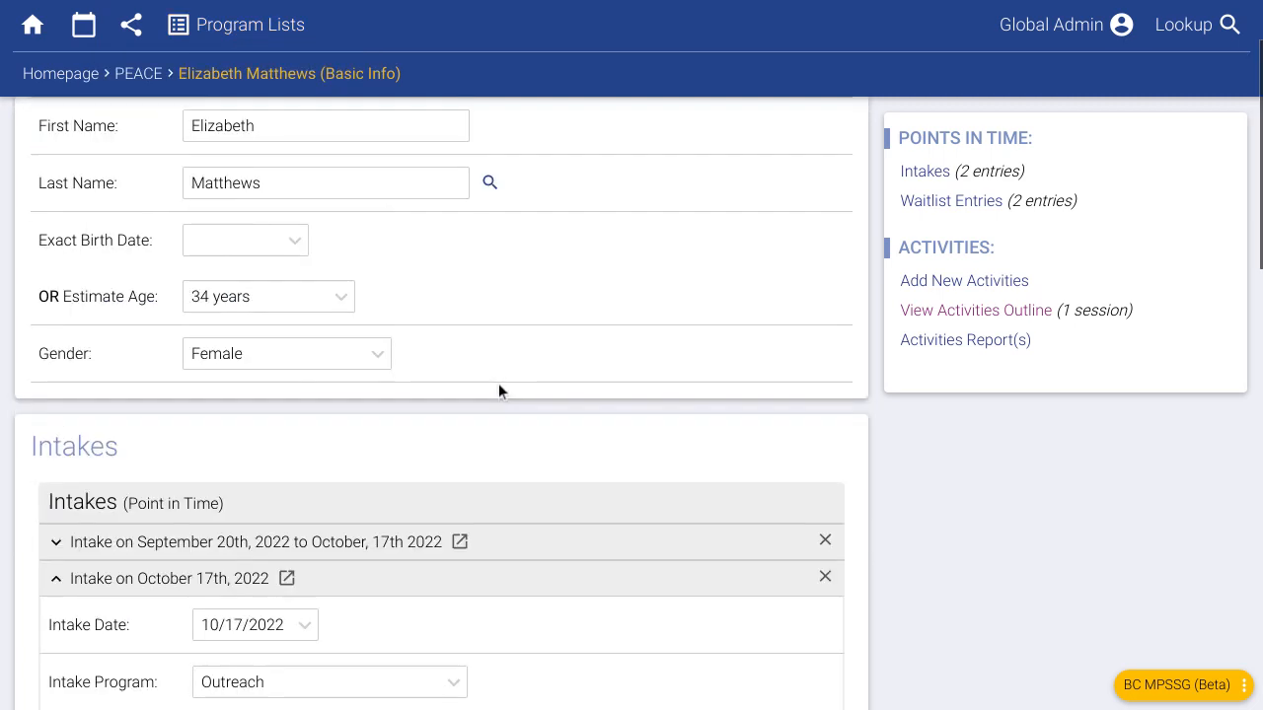
scroll(499, 378, down, 3)
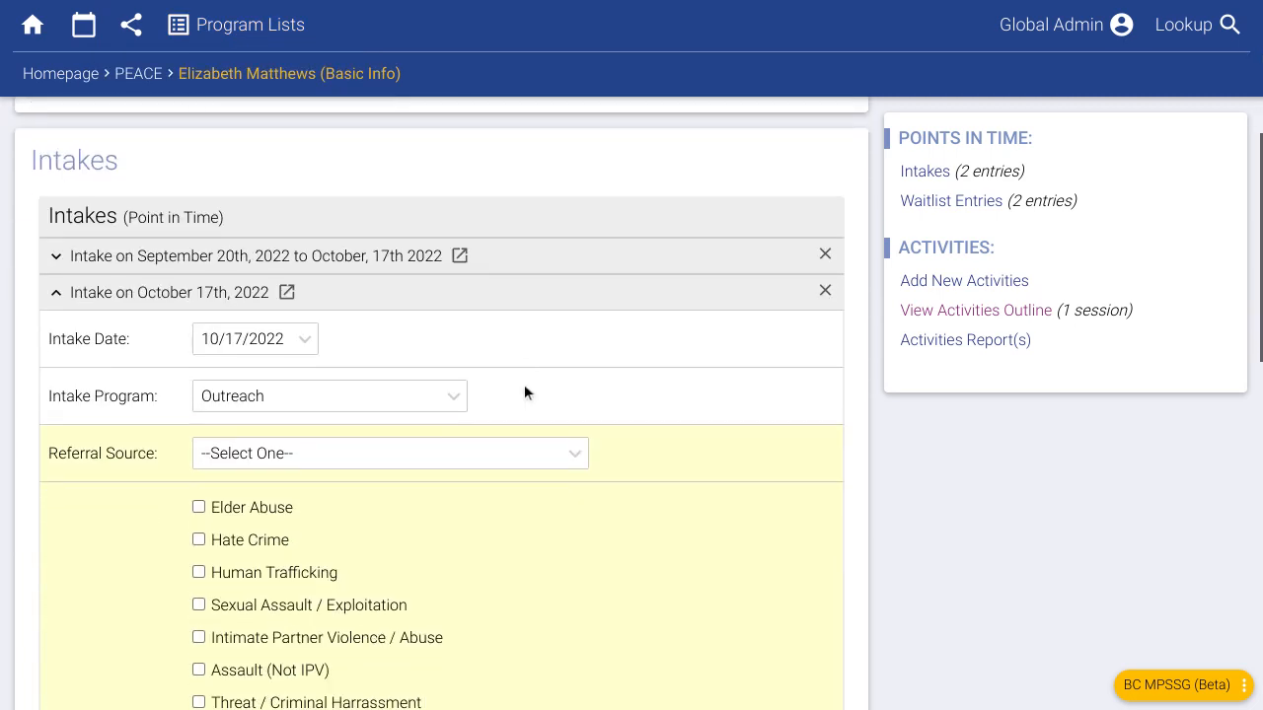
scroll(257, 457, down, 1)
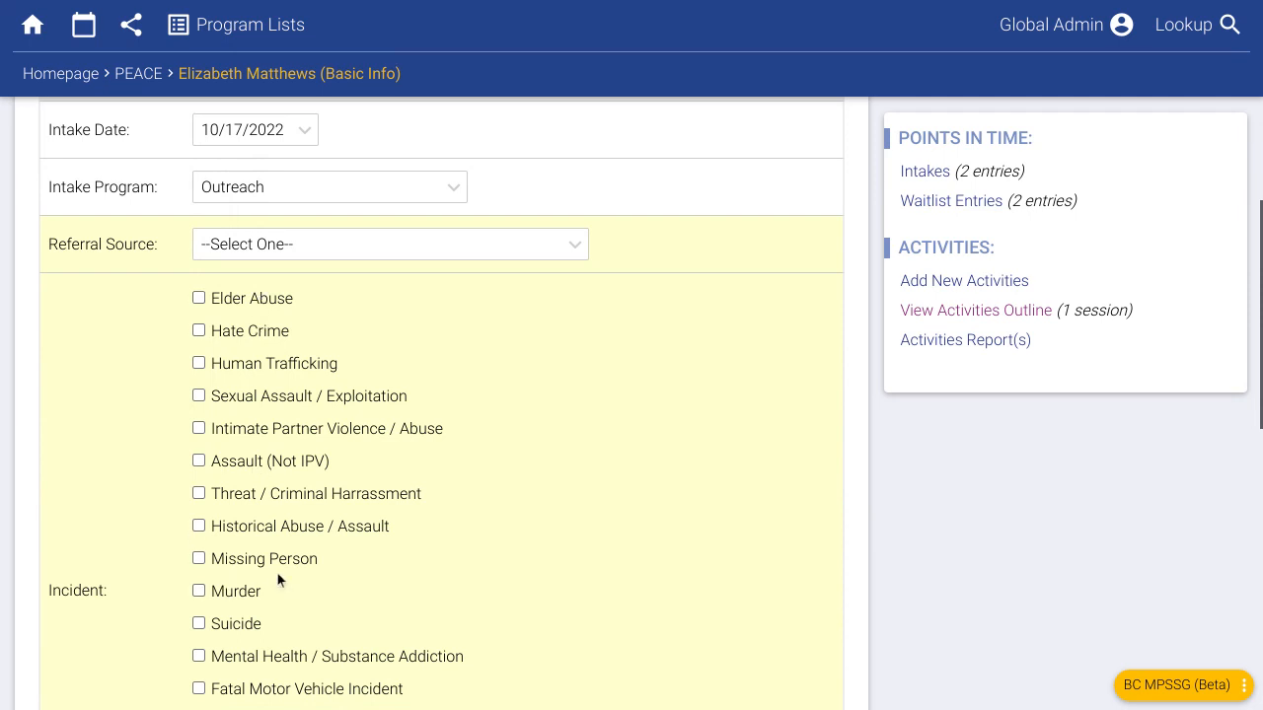
click(249, 196)
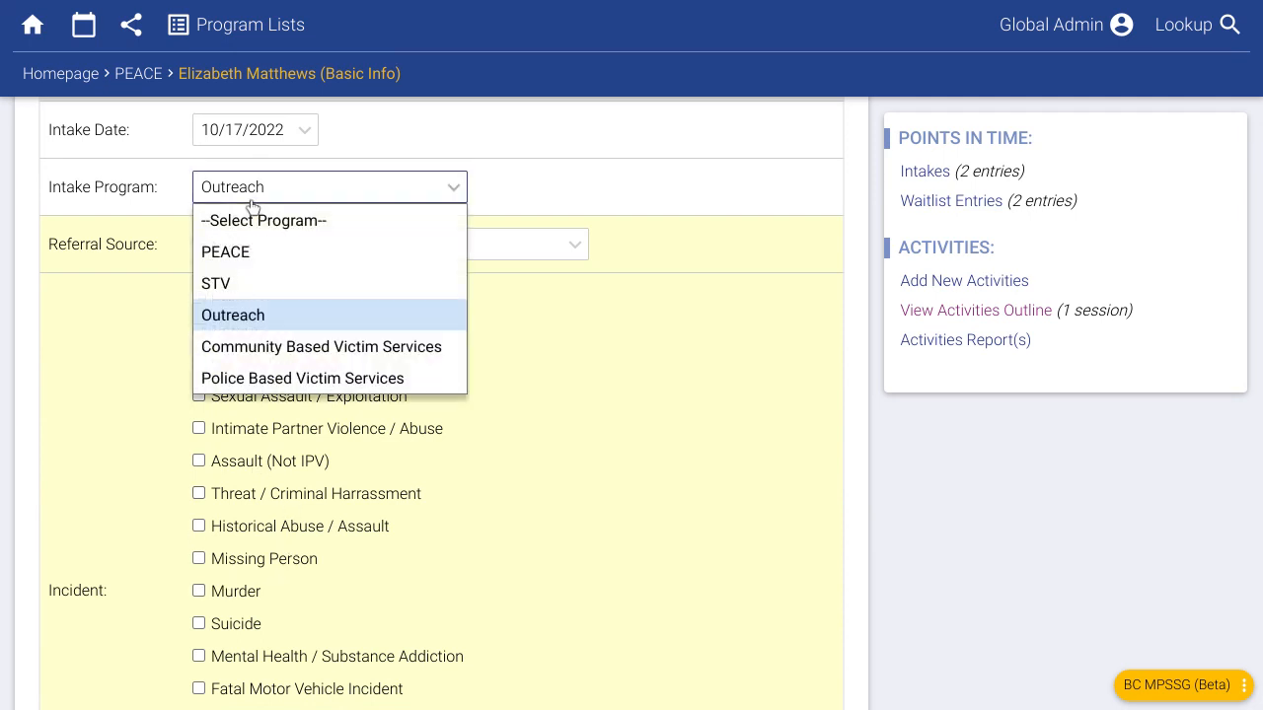
click(899, 502)
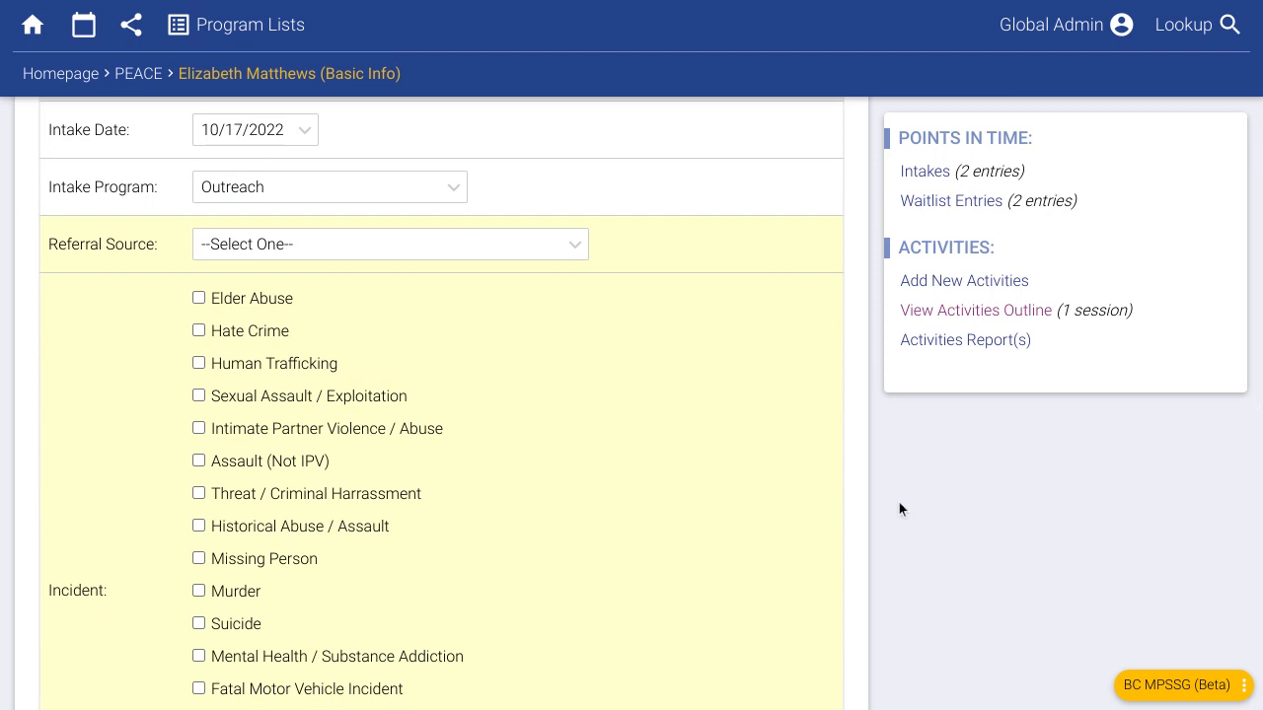
scroll(438, 481, down, 1)
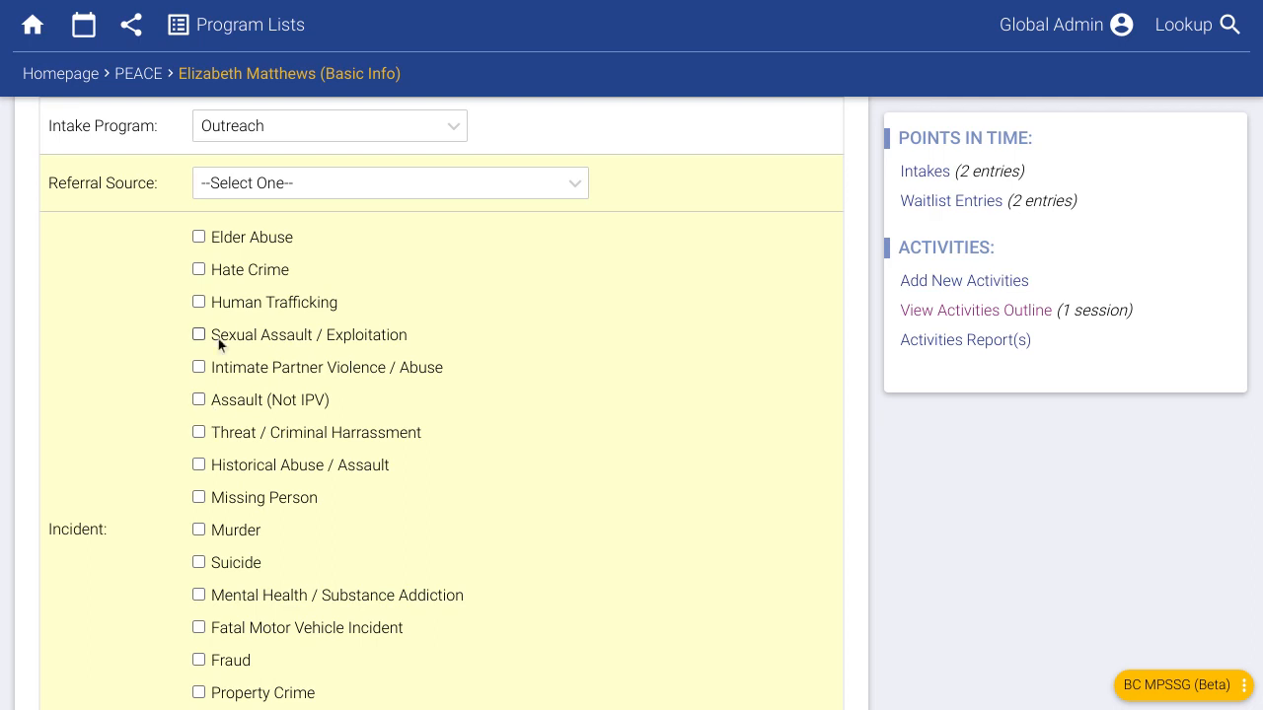
click(246, 368)
click(259, 400)
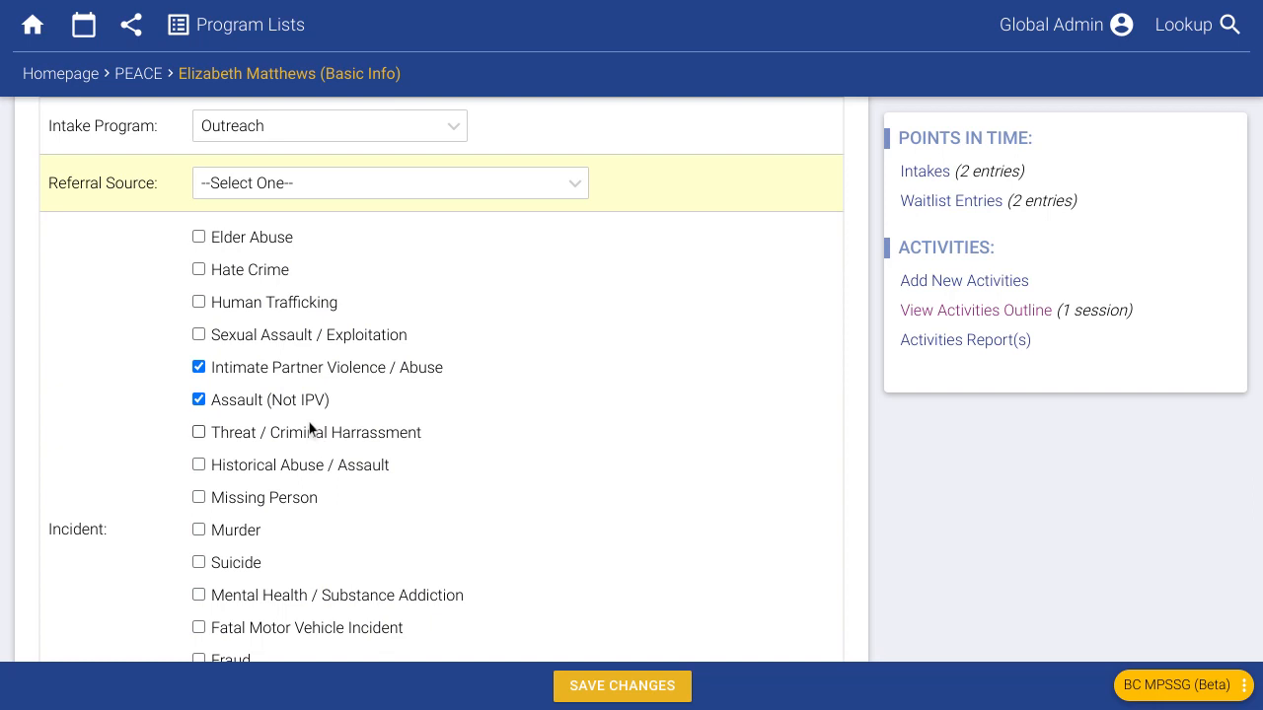
- Change the October 17th intake's program to Community Based Victim Services
click(255, 131)
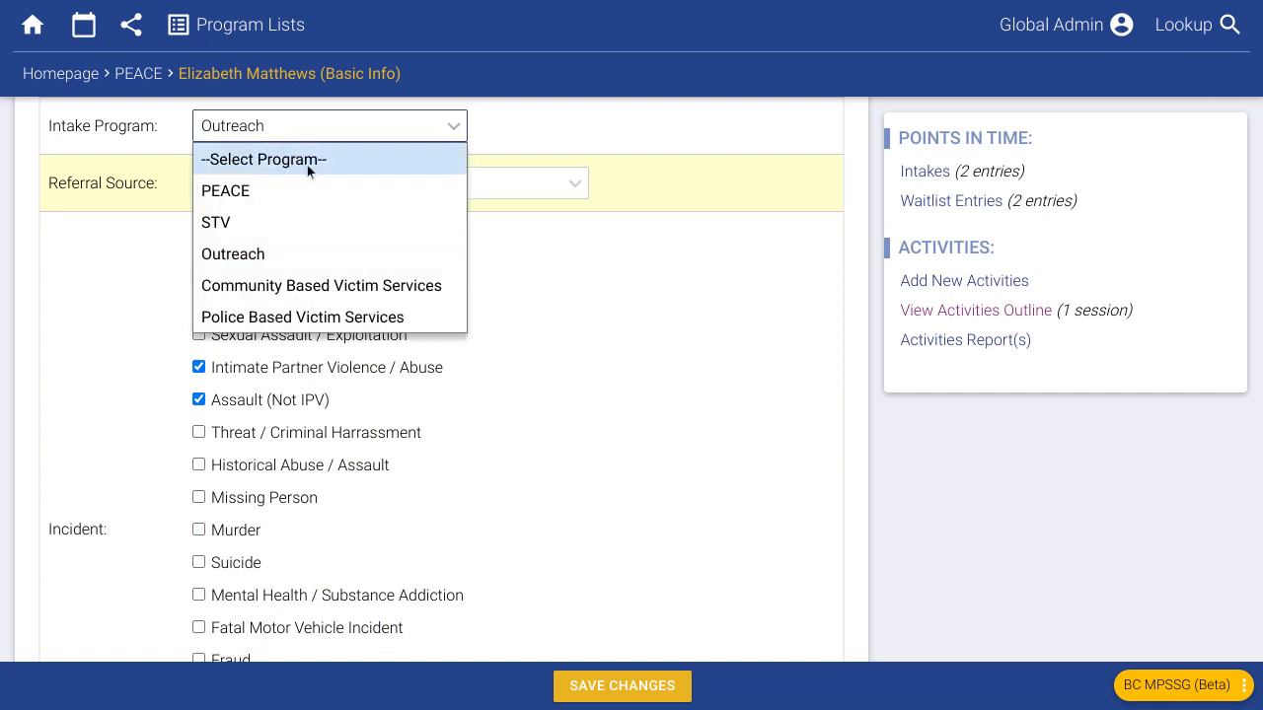
click(953, 484)
scroll(257, 444, down, 1)
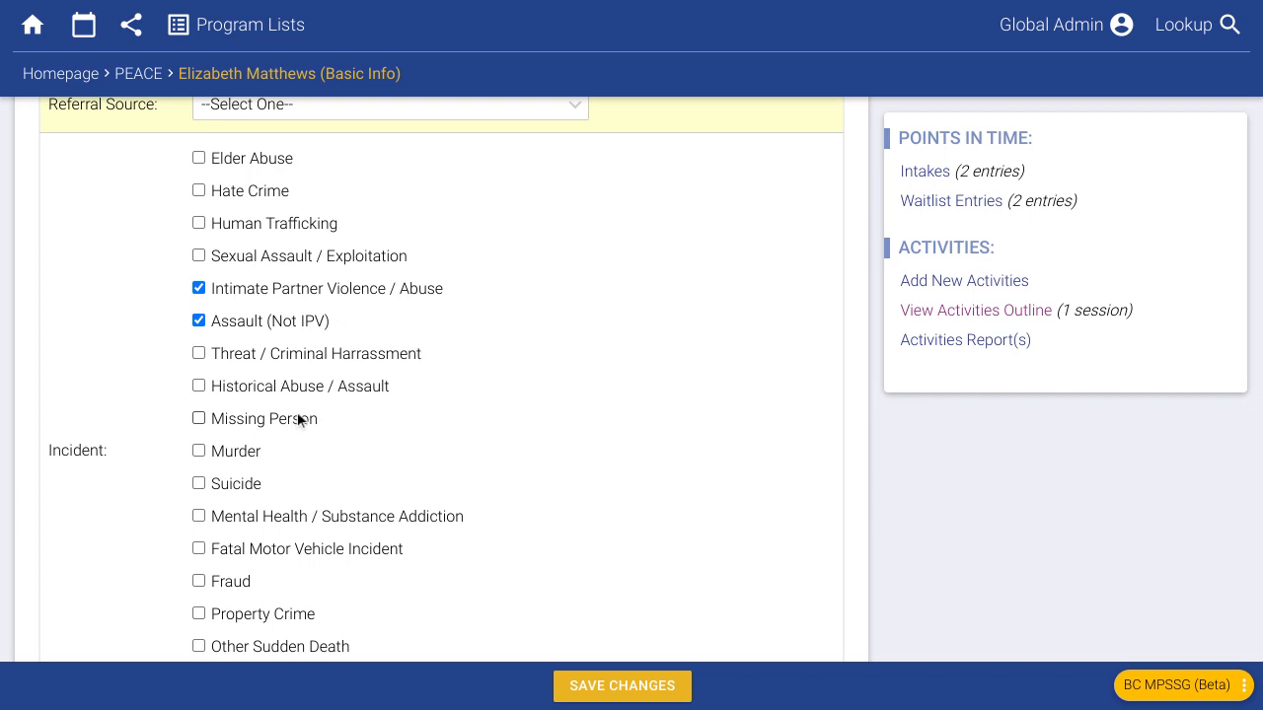
scroll(266, 385, down, 1)
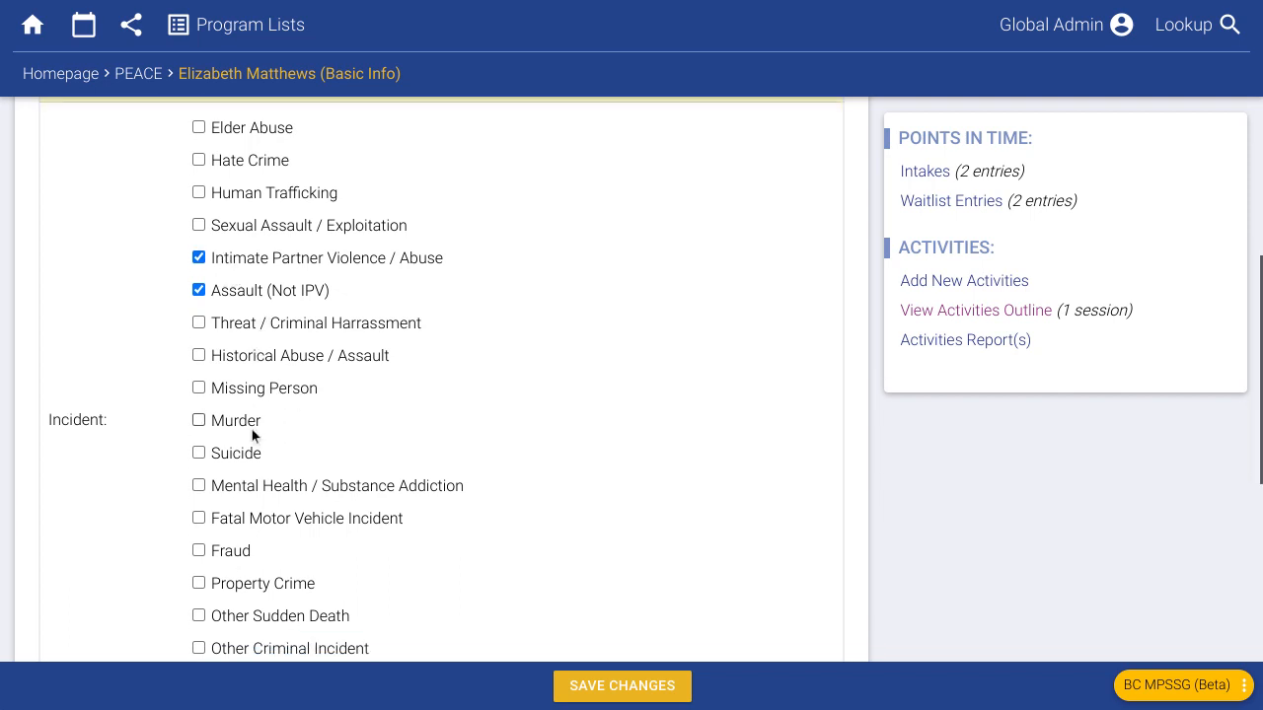
scroll(240, 439, down, 3)
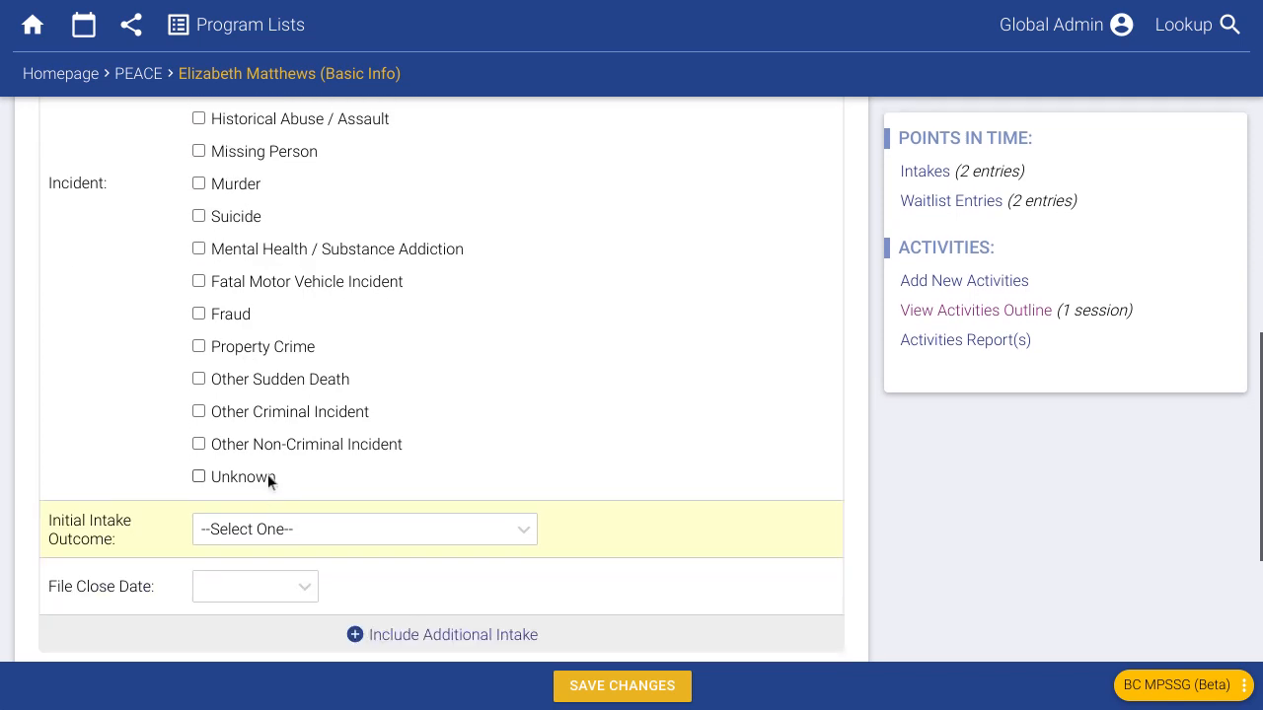
scroll(267, 488, up, 4)
scroll(277, 241, up, 1)
click(260, 207)
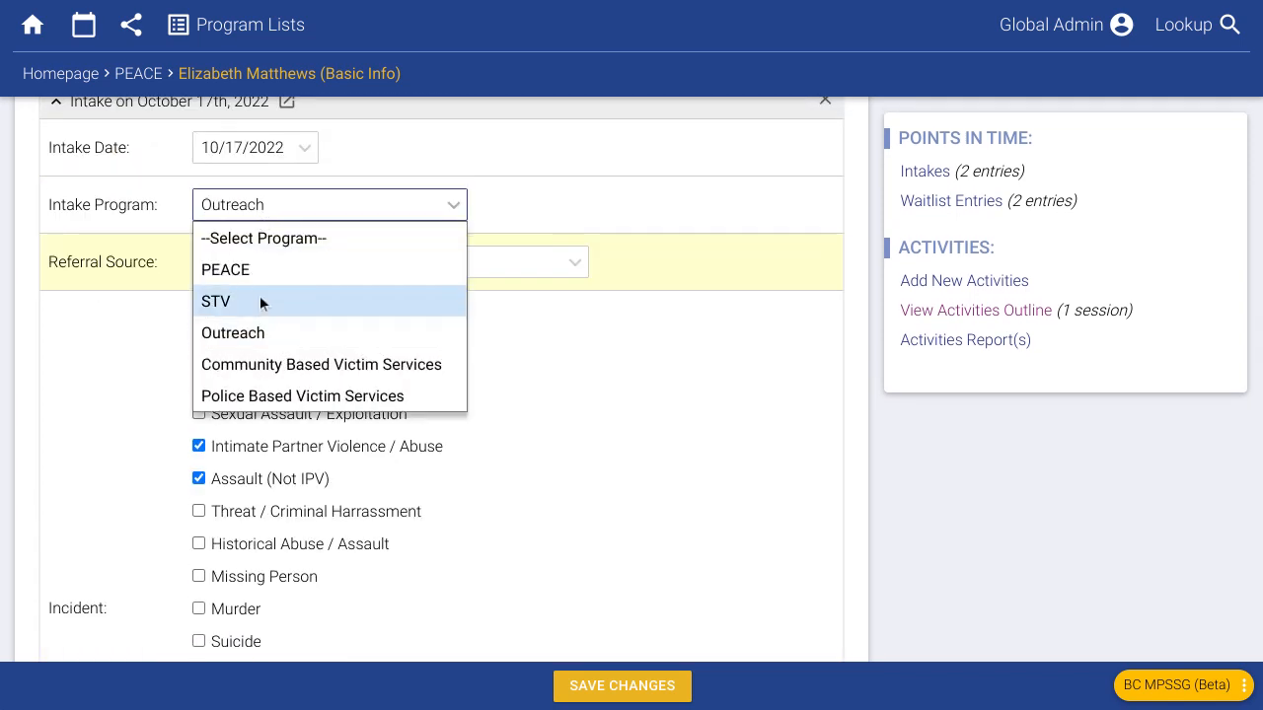
click(273, 364)
scroll(355, 456, down, 4)
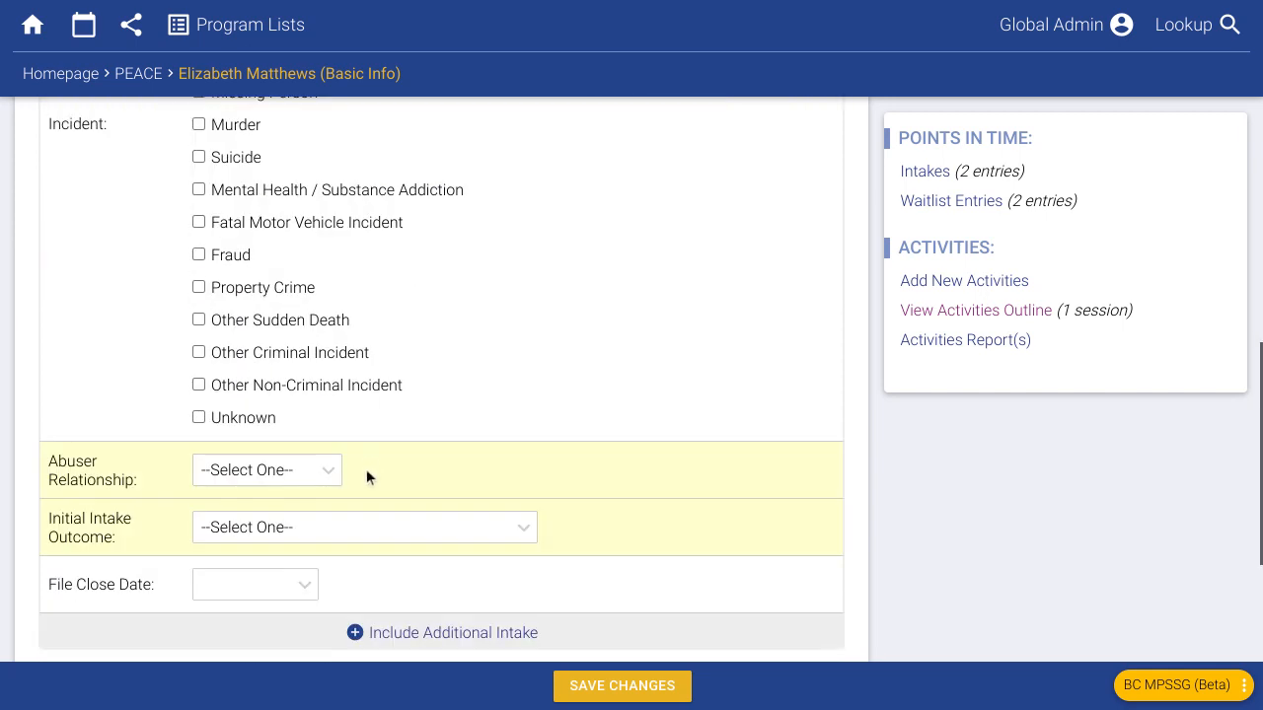
scroll(366, 480, up, 1)
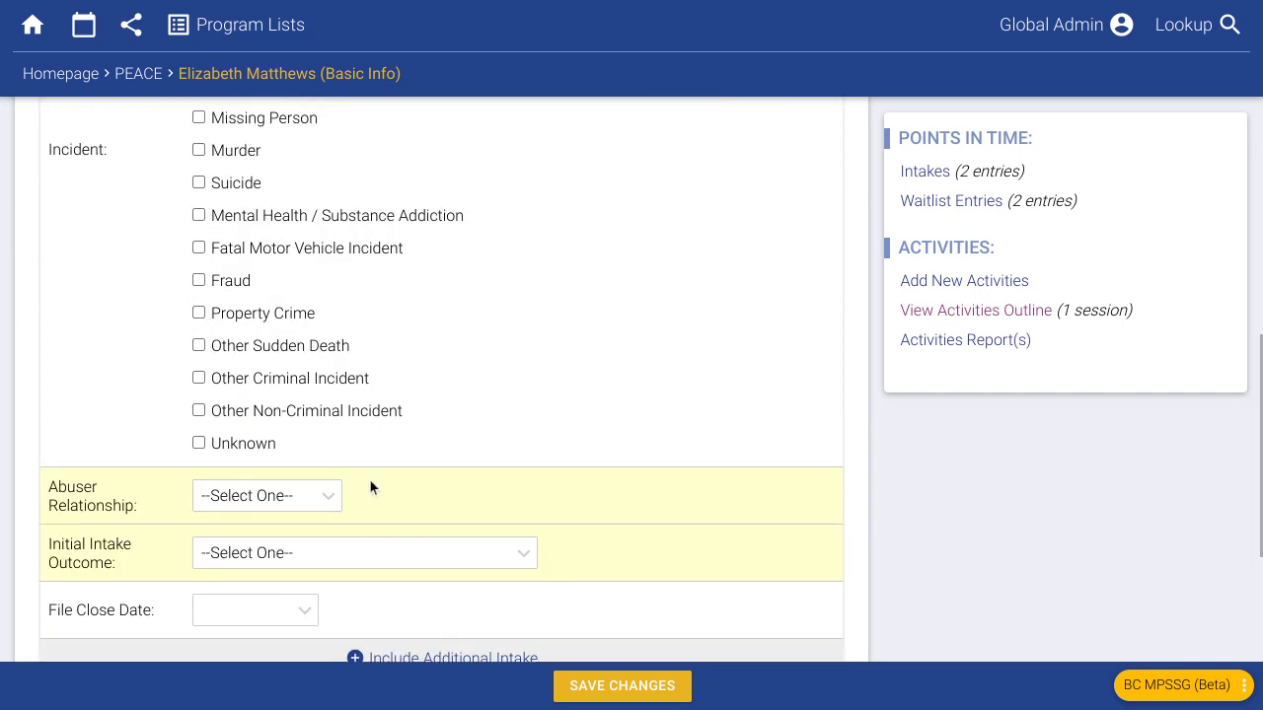
- Record the abuser relationship as Stranger and review the intake
click(273, 497)
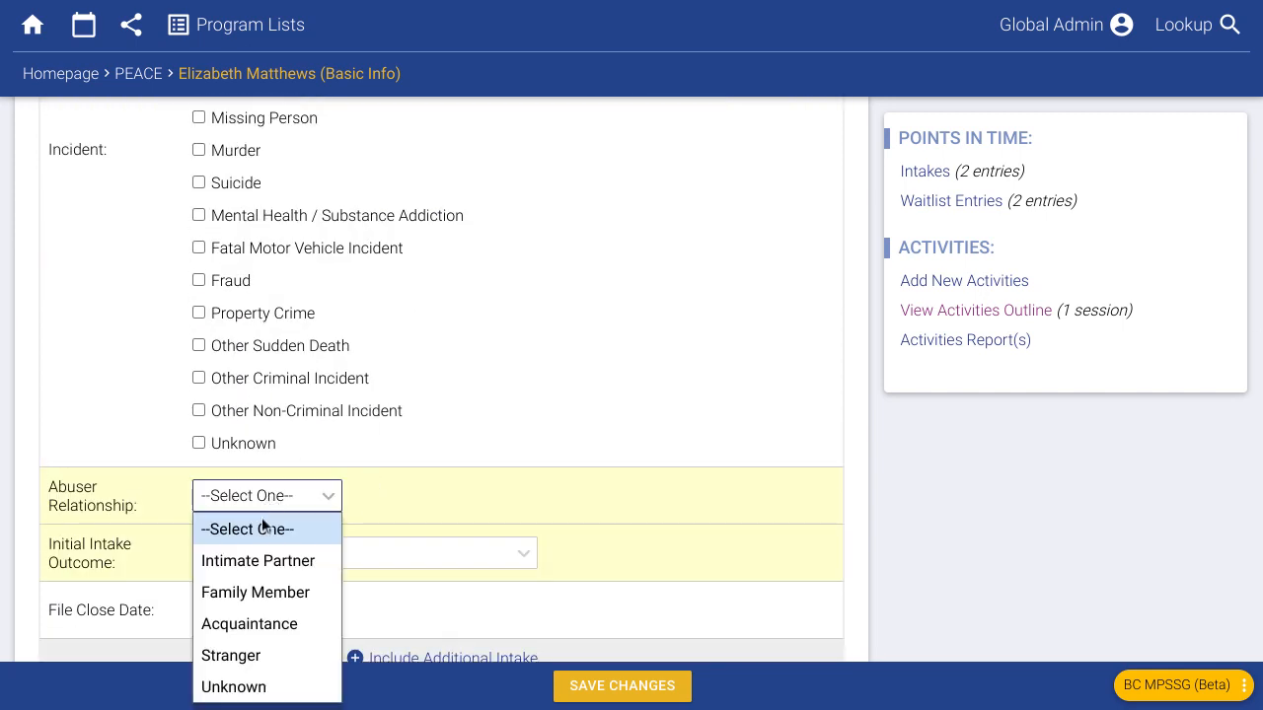
click(266, 655)
scroll(273, 474, up, 2)
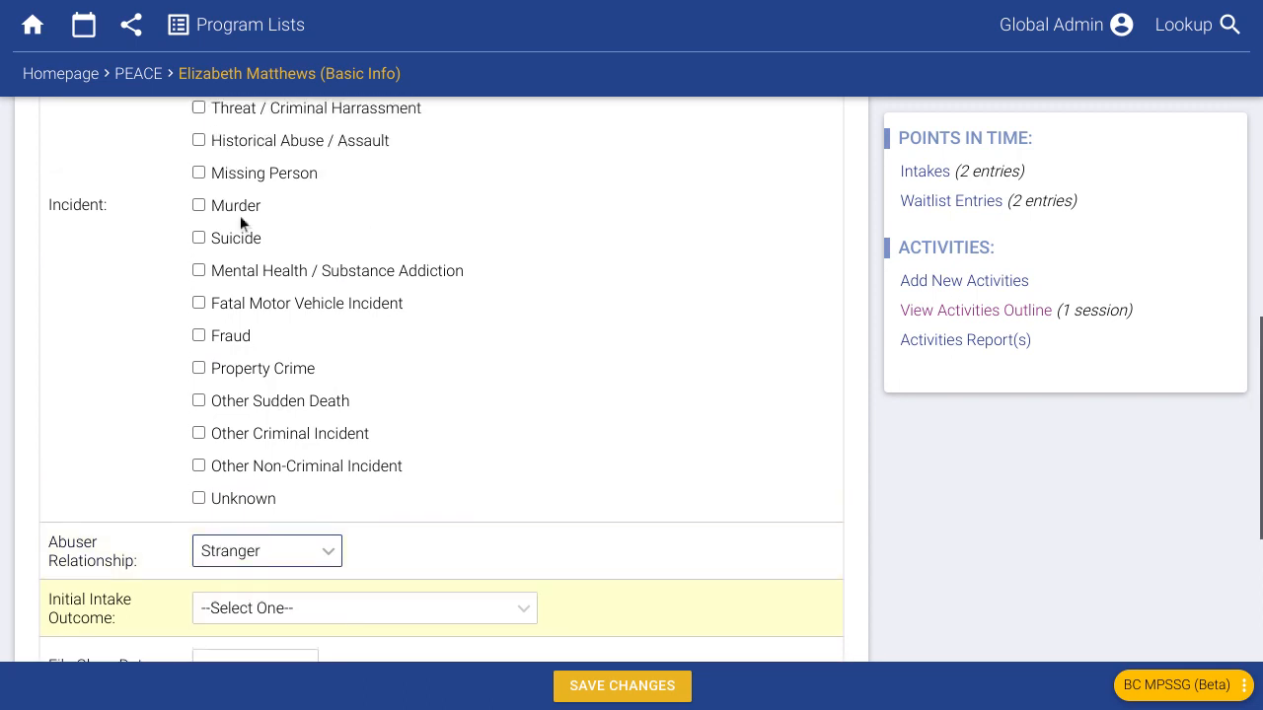
scroll(248, 240, up, 3)
scroll(271, 311, up, 1)
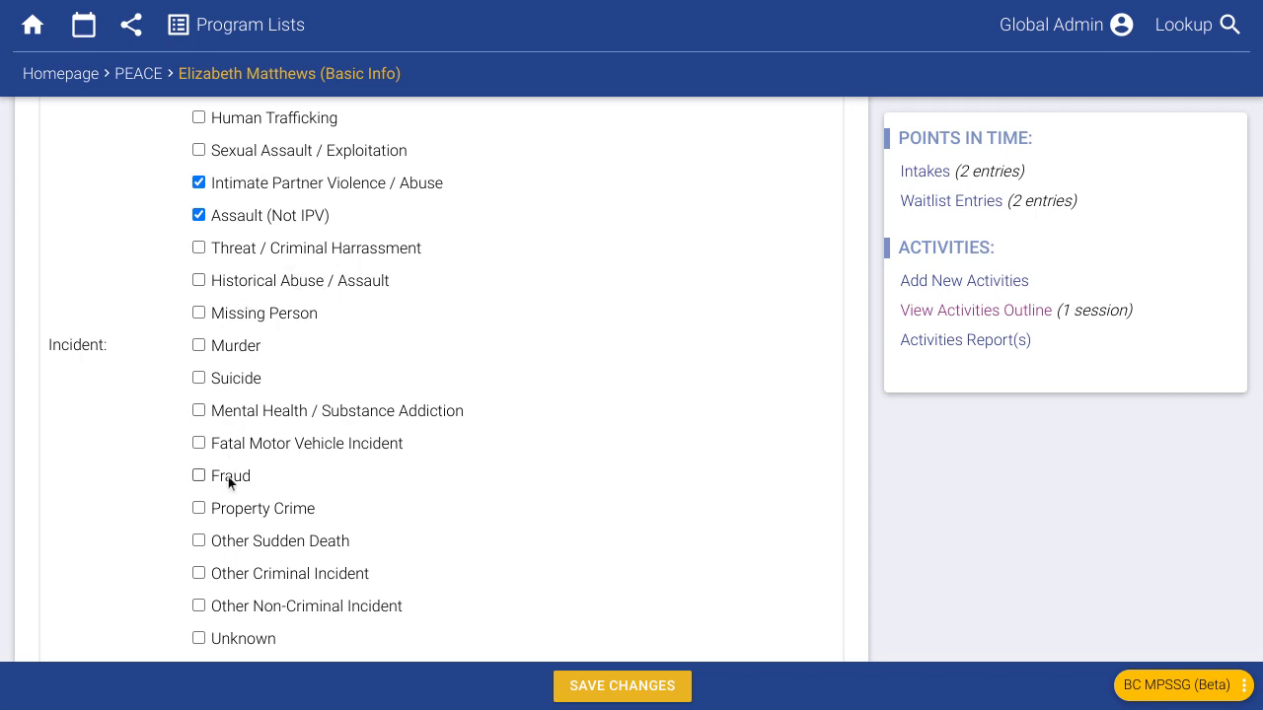
scroll(232, 476, down, 1)
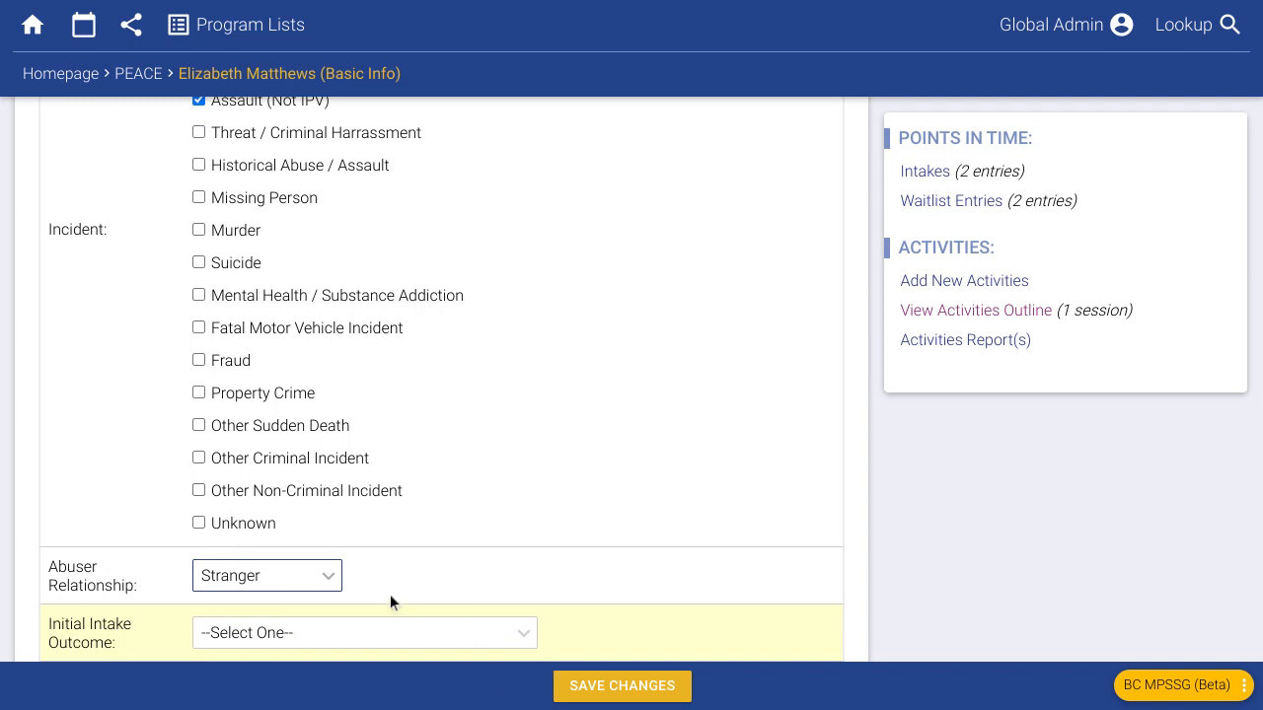
scroll(247, 153, up, 1)
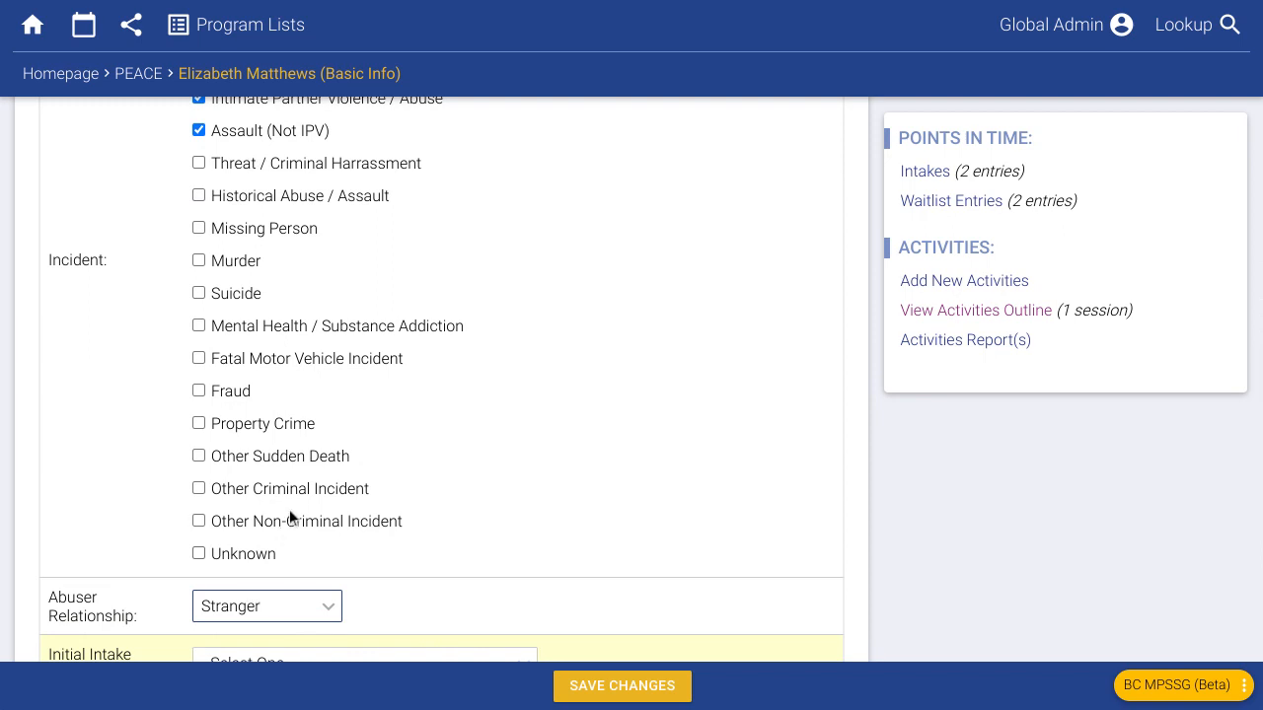
scroll(311, 490, down, 1)
scroll(313, 489, up, 5)
scroll(308, 490, up, 4)
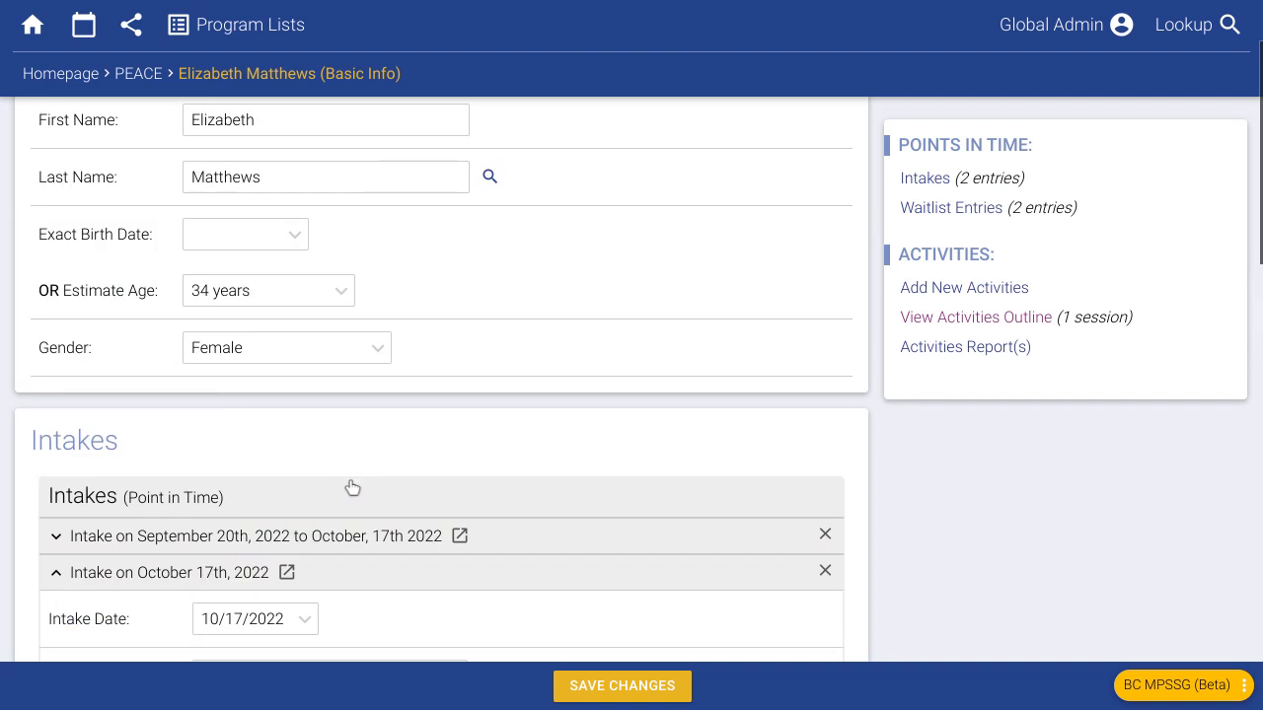
scroll(374, 454, up, 1)
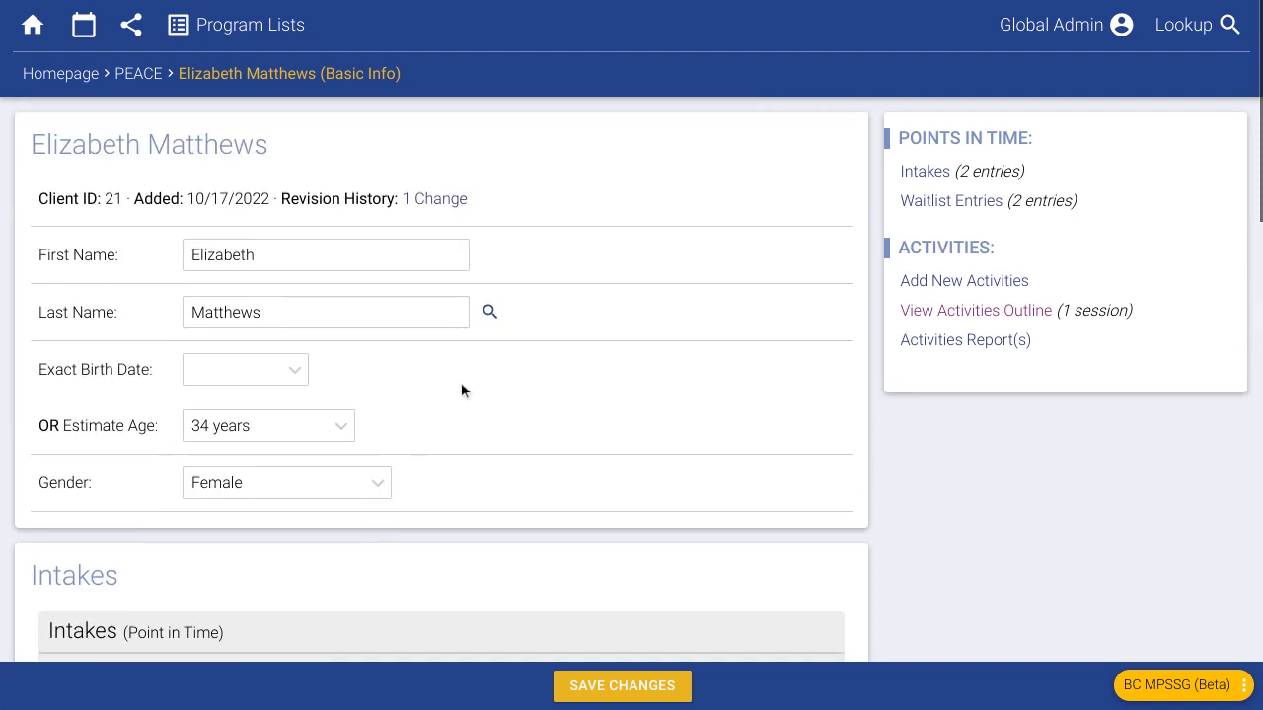
- Leave the unsaved client page for the PEACE client list and filter to Intakes Left Open
click(248, 43)
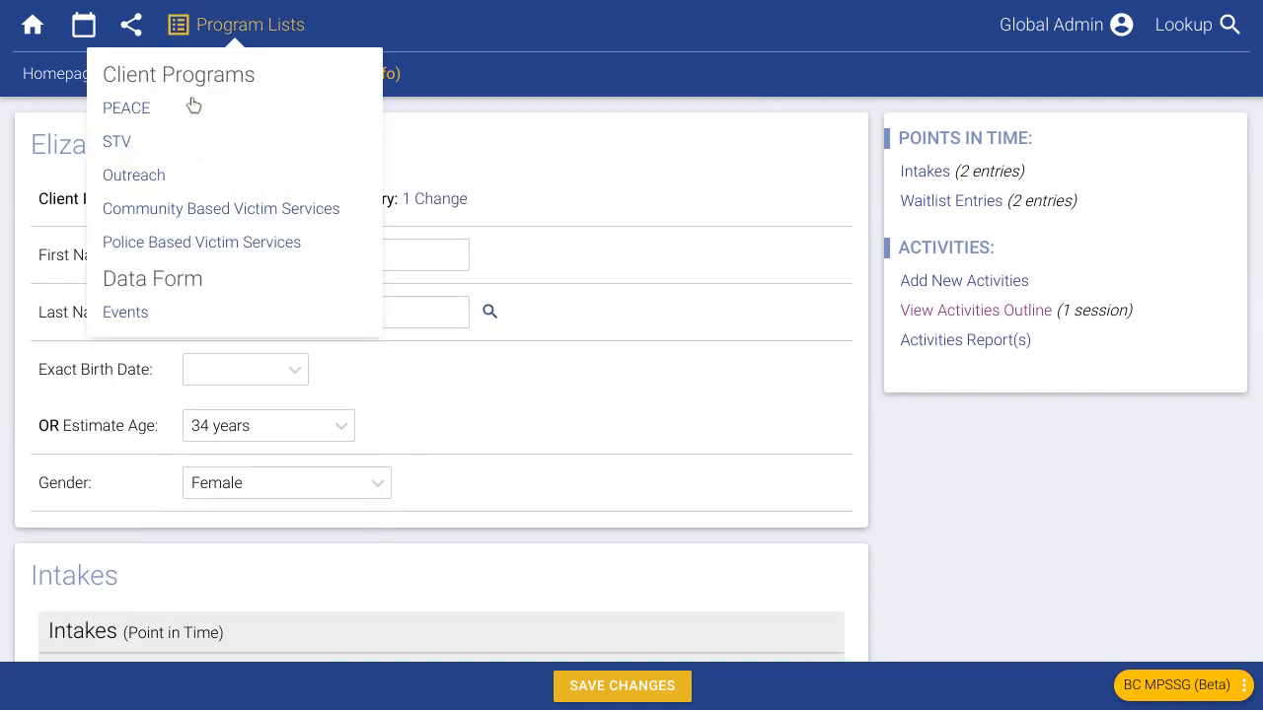
click(136, 111)
click(811, 70)
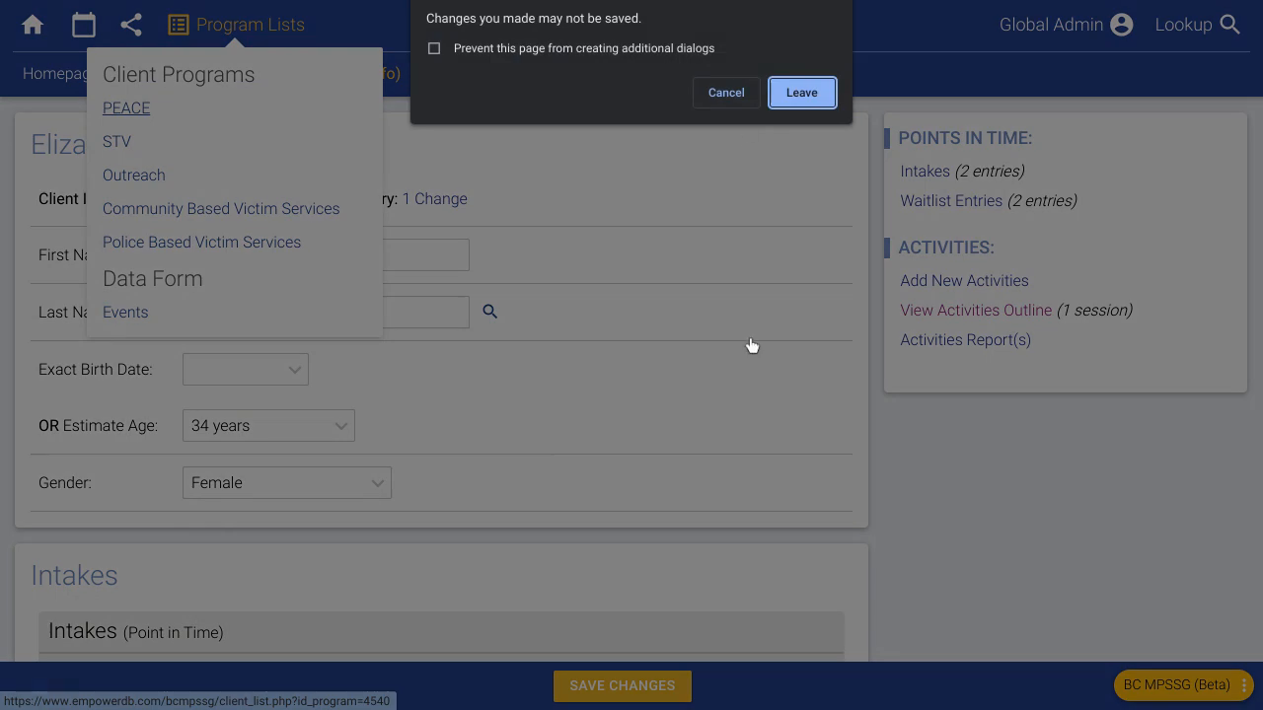
click(789, 92)
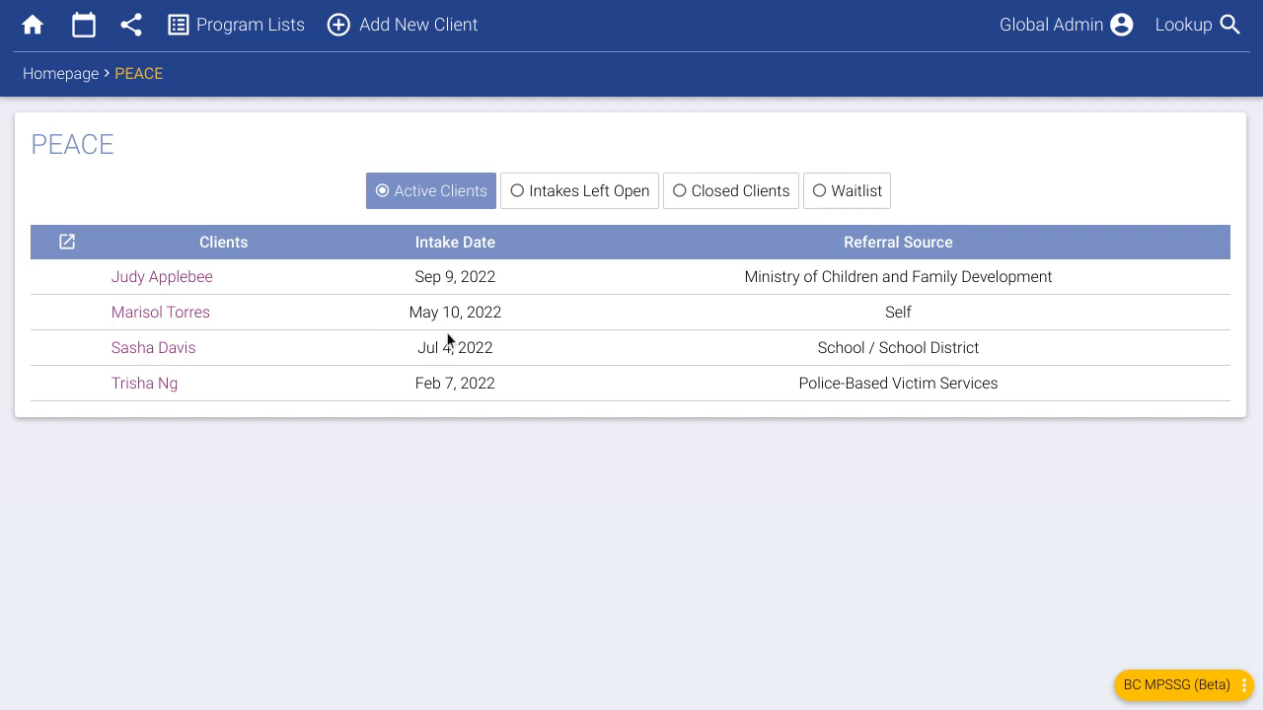
click(599, 205)
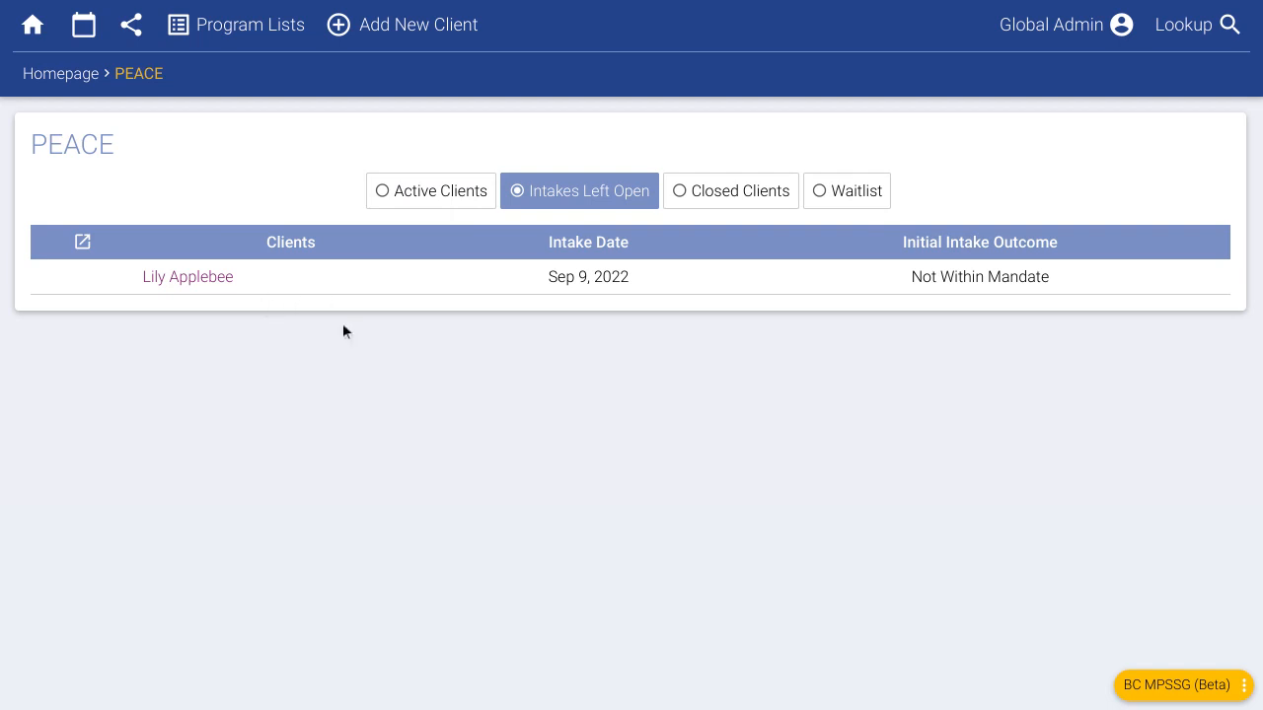
- Open the client with the open intake, set file close date 09/09/2022, and save
click(223, 280)
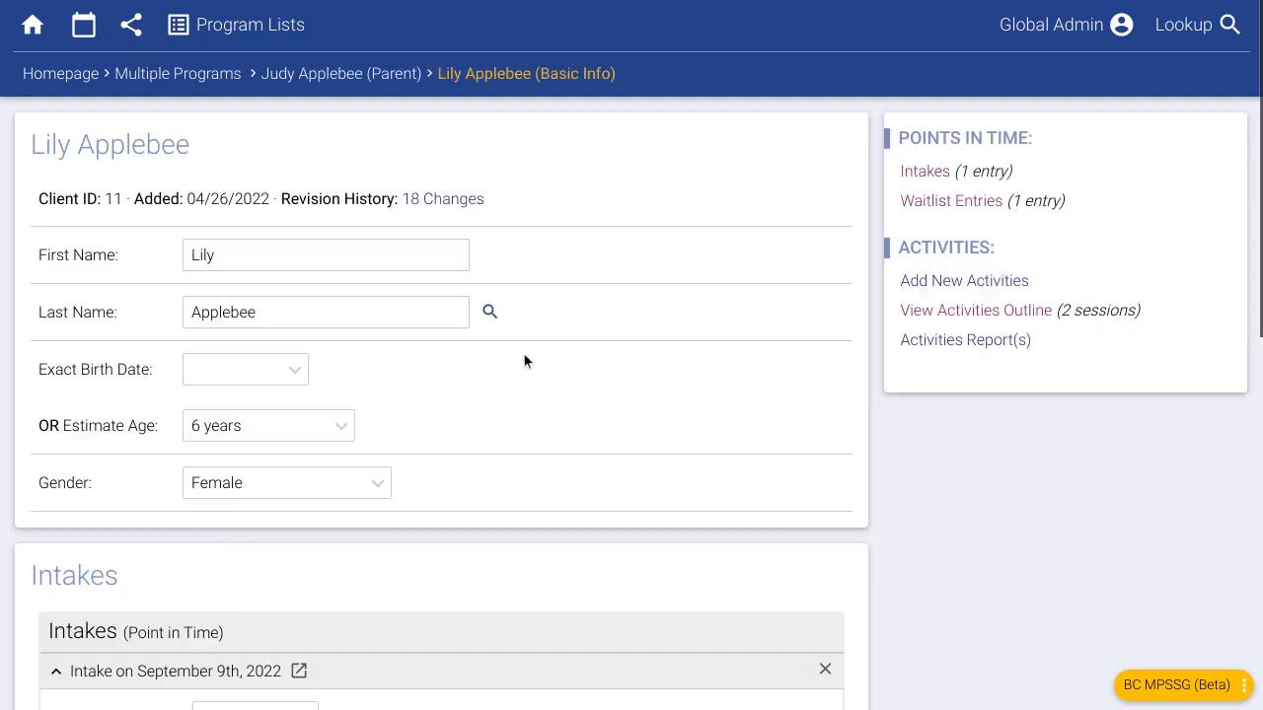
scroll(617, 464, down, 4)
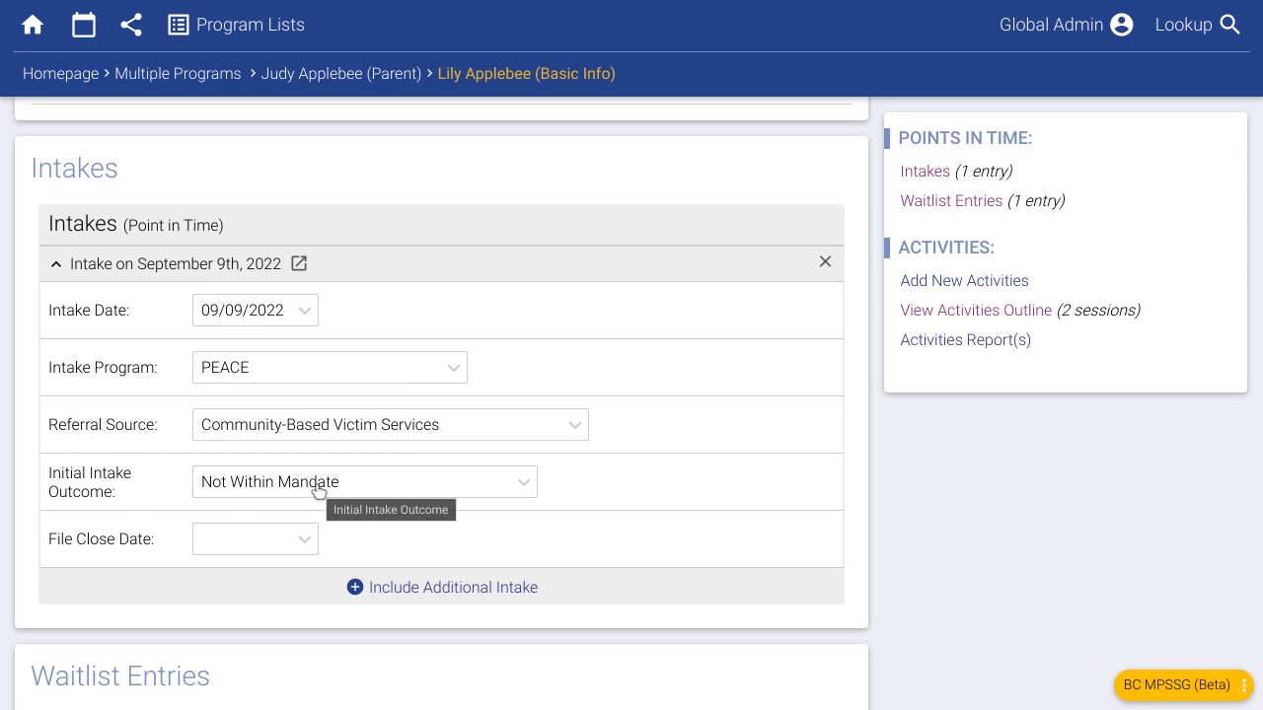
click(229, 544)
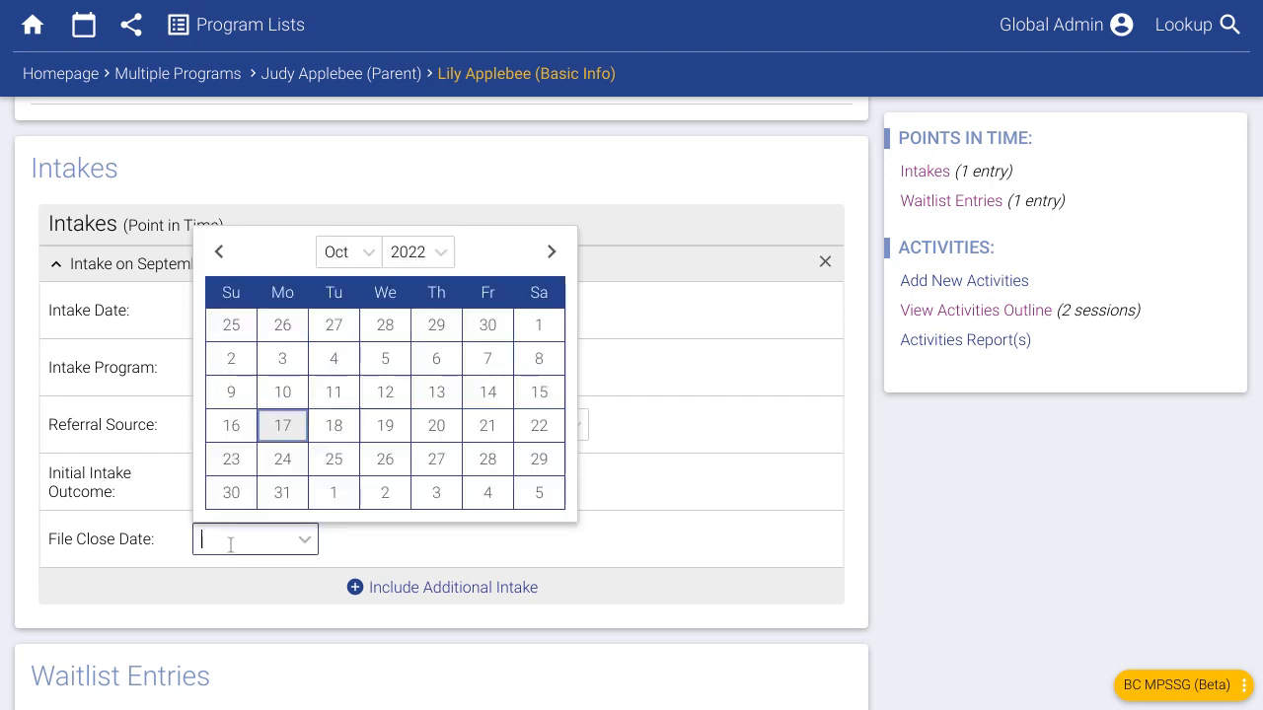
click(219, 251)
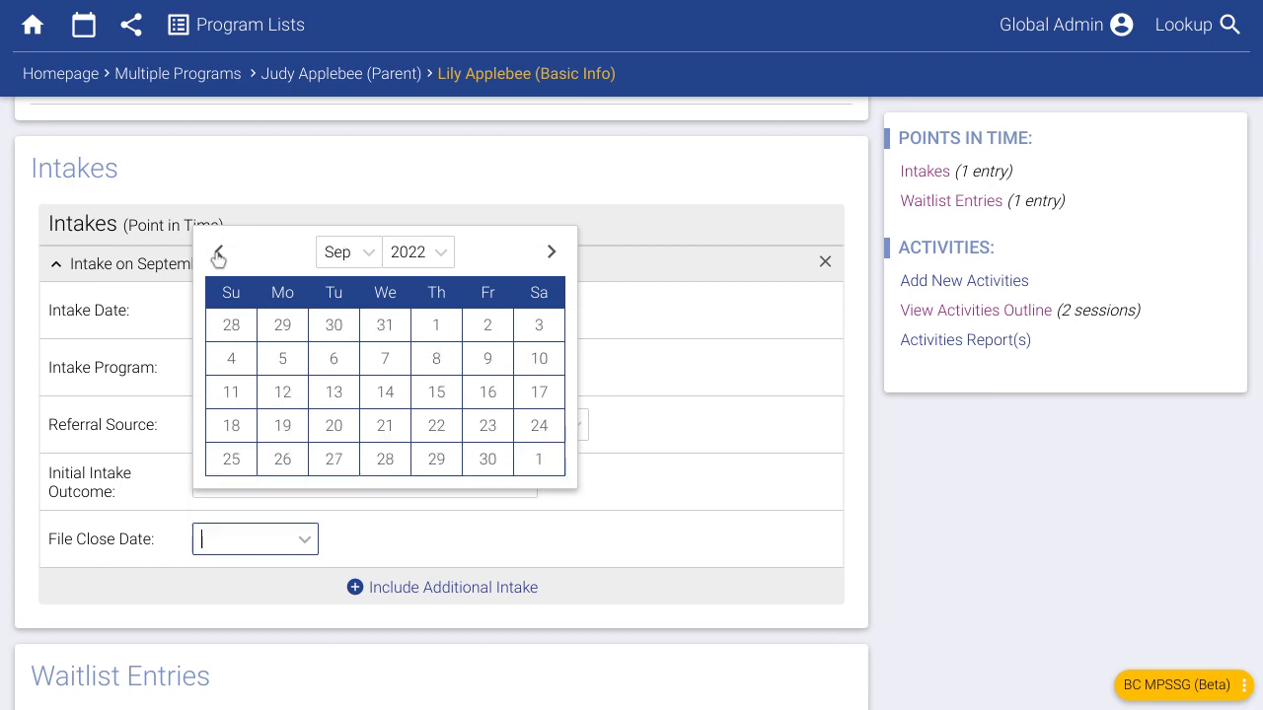
click(394, 176)
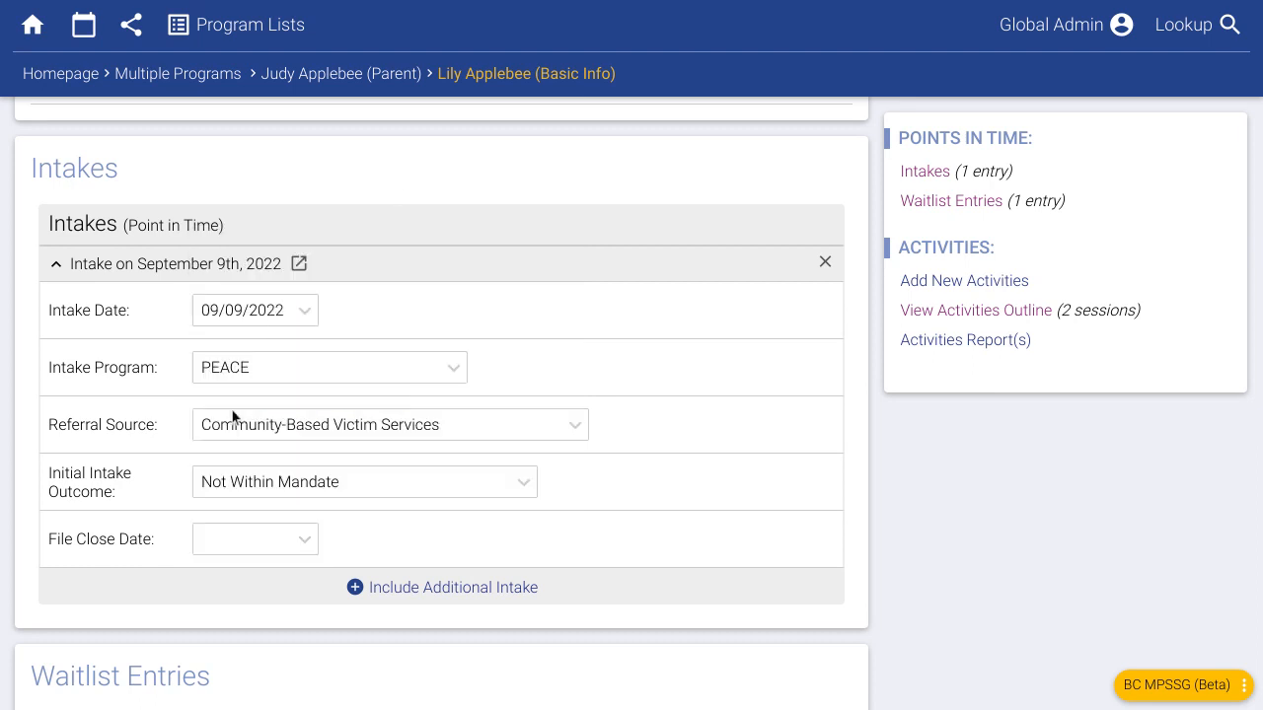
click(273, 526)
click(219, 252)
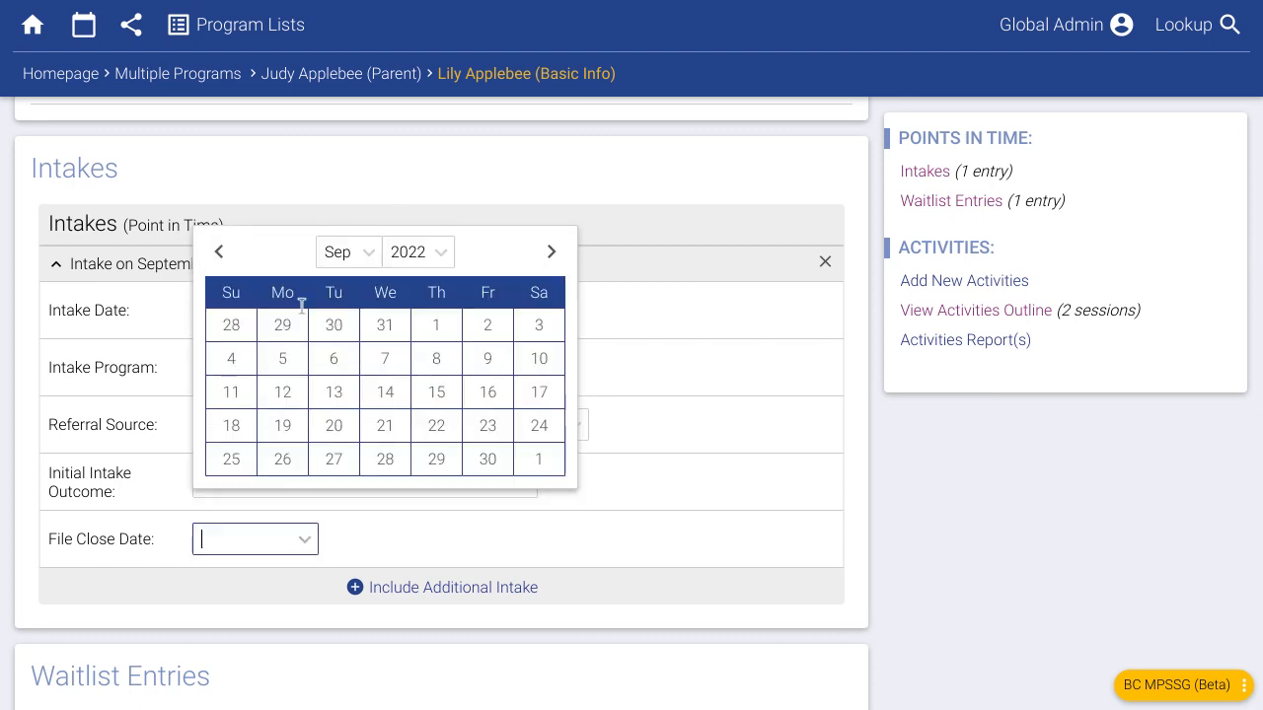
click(487, 358)
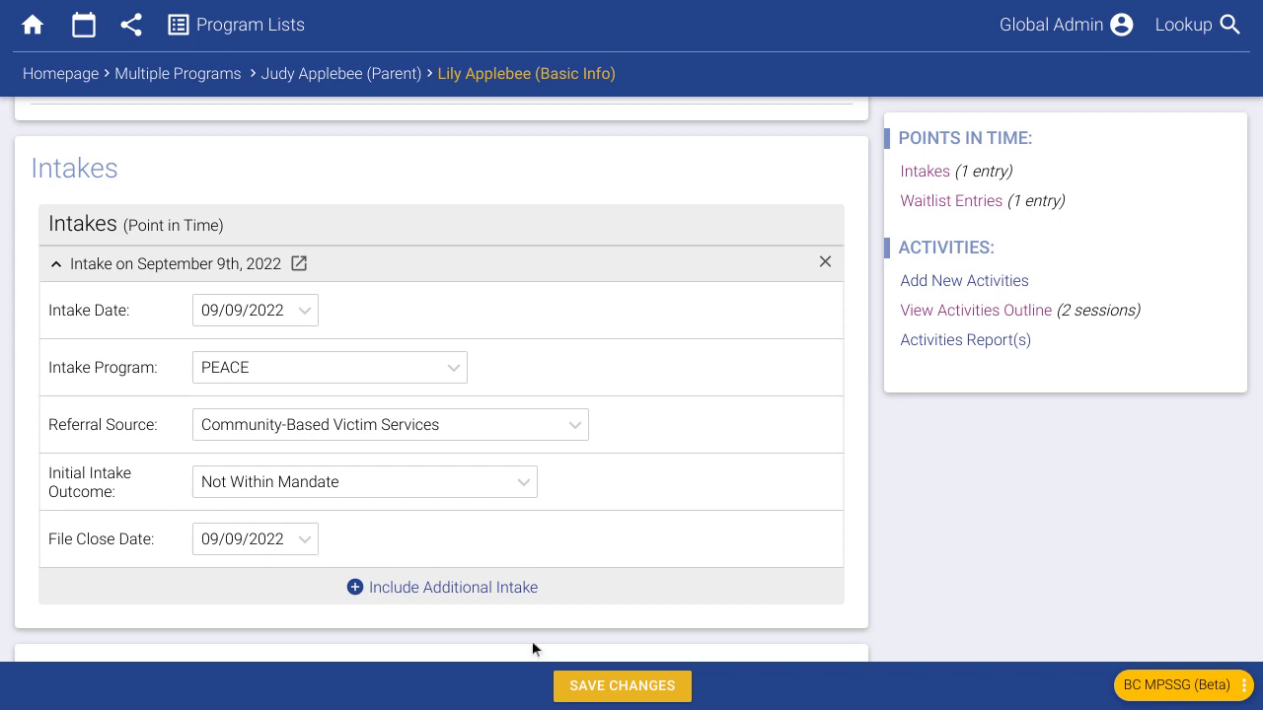
click(578, 685)
click(258, 30)
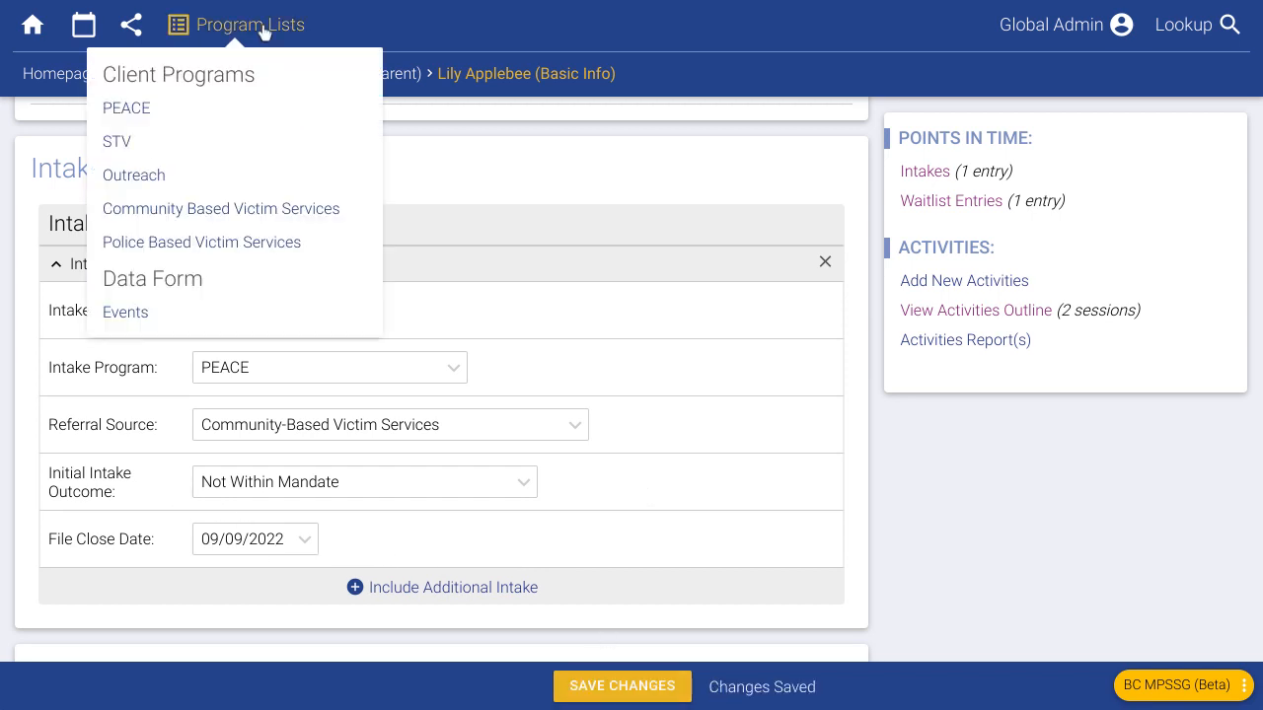
- On the PEACE client list, check closed clients, then show the four-client waitlist
click(132, 109)
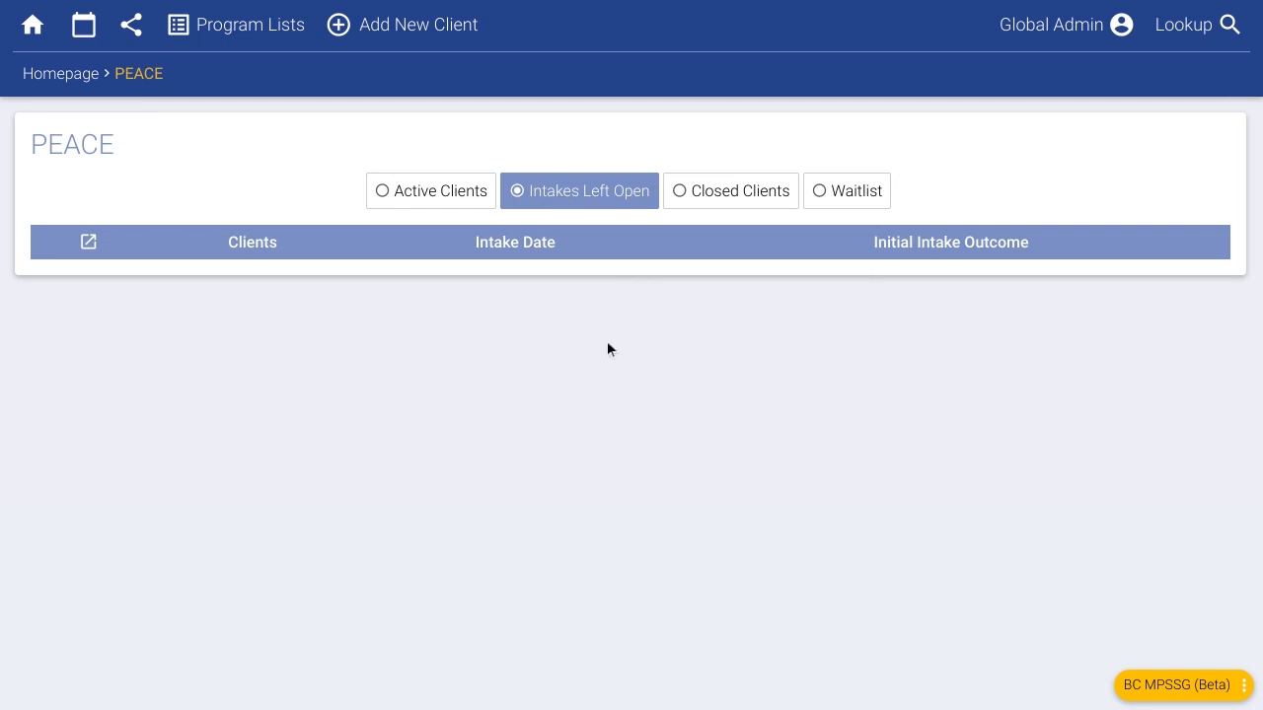
click(738, 198)
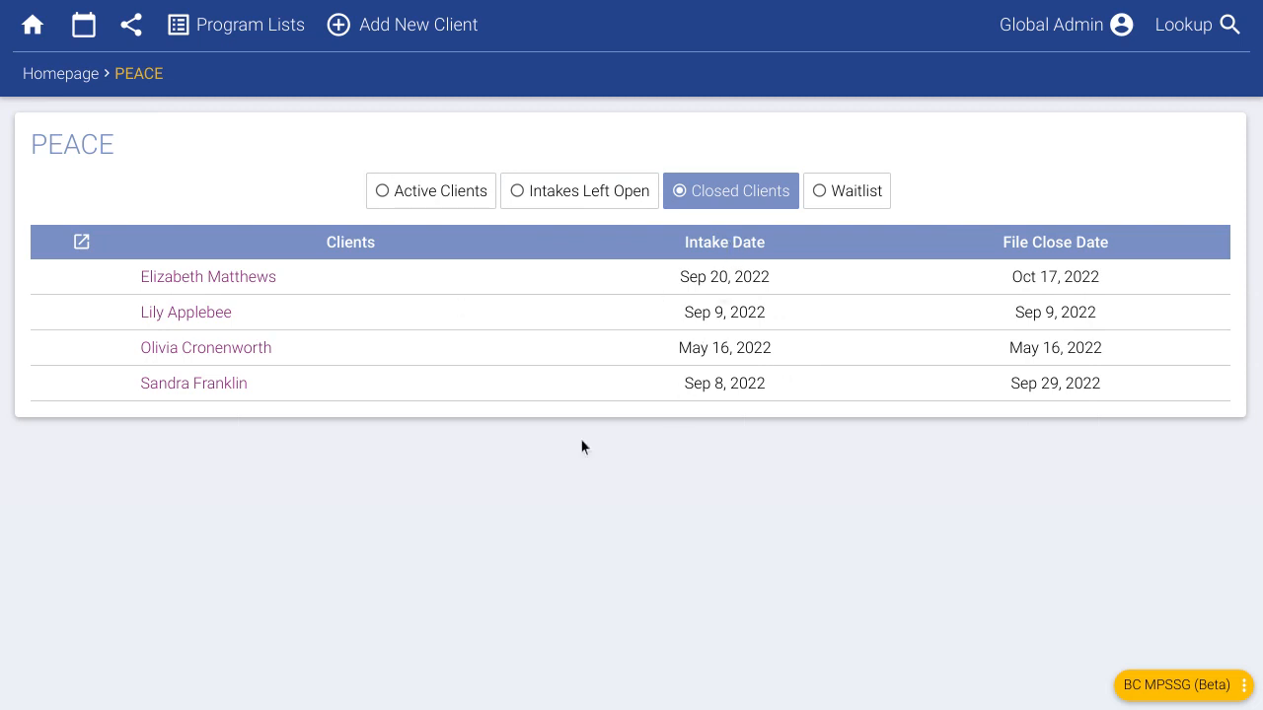
click(882, 197)
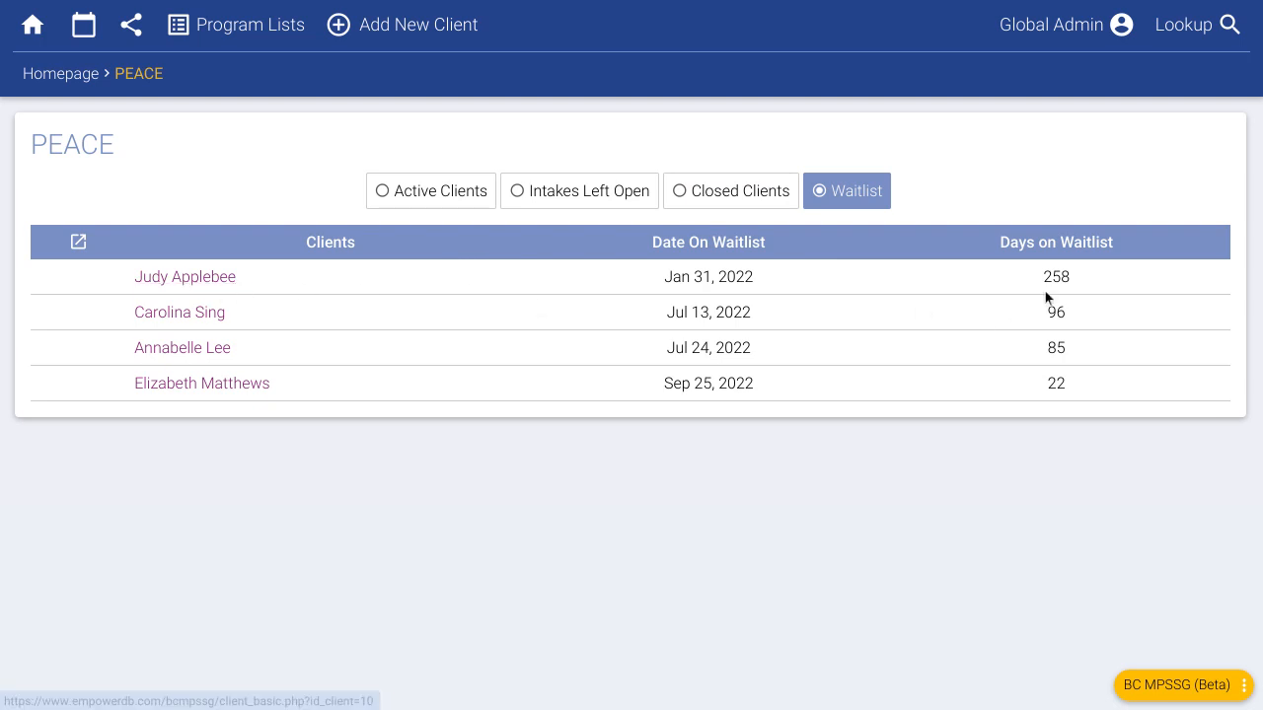
- Open the longest-waiting client and set the waitlist removal date to 10/17/2022
click(209, 280)
scroll(550, 429, down, 6)
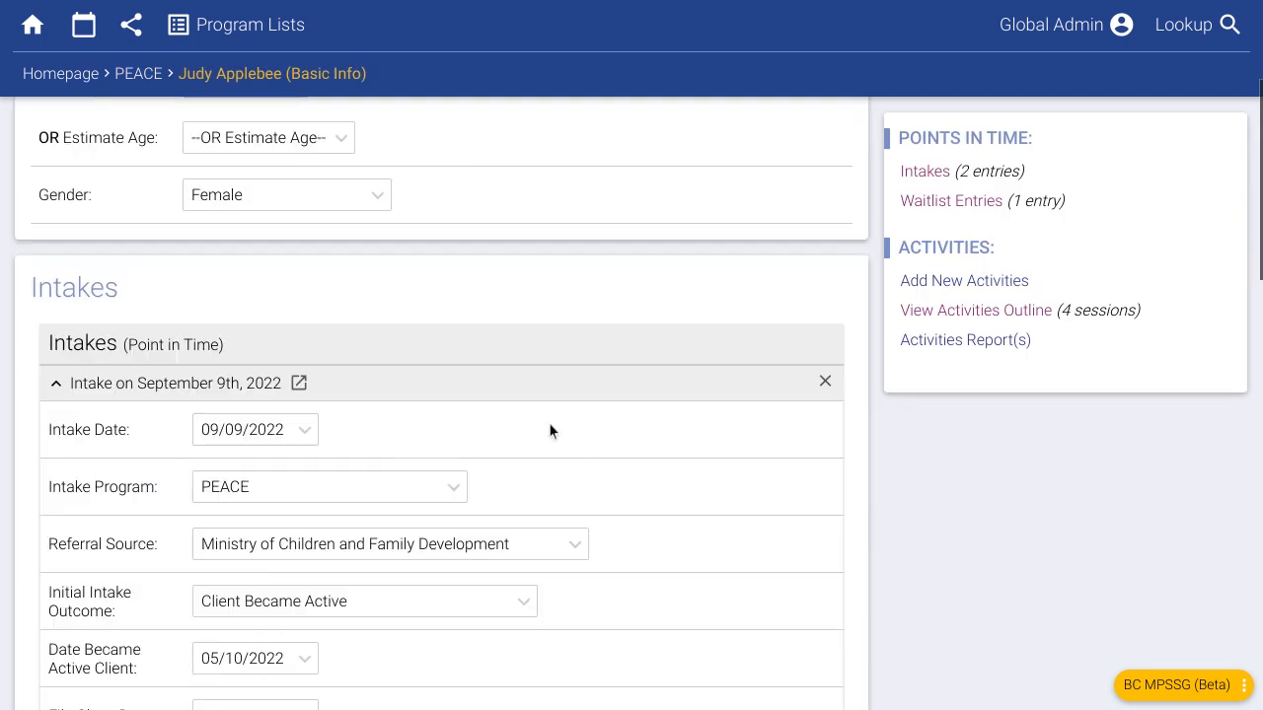
scroll(548, 421, down, 3)
scroll(549, 421, down, 8)
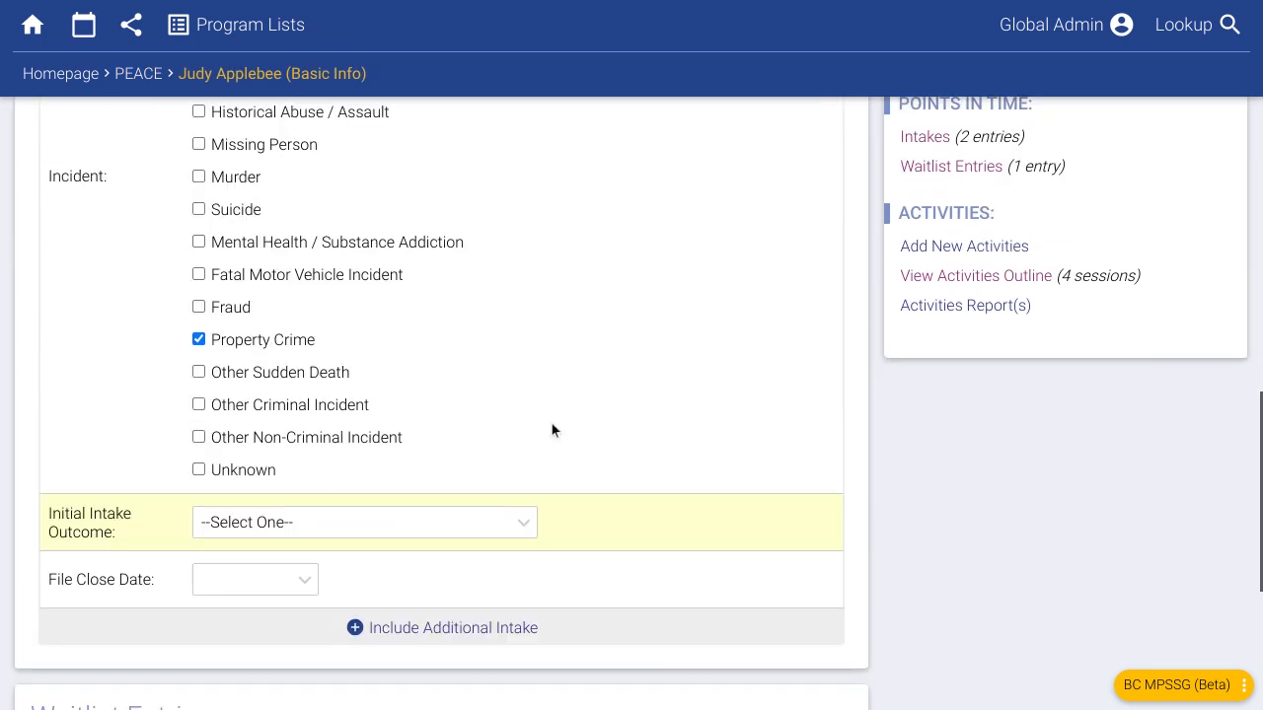
click(270, 558)
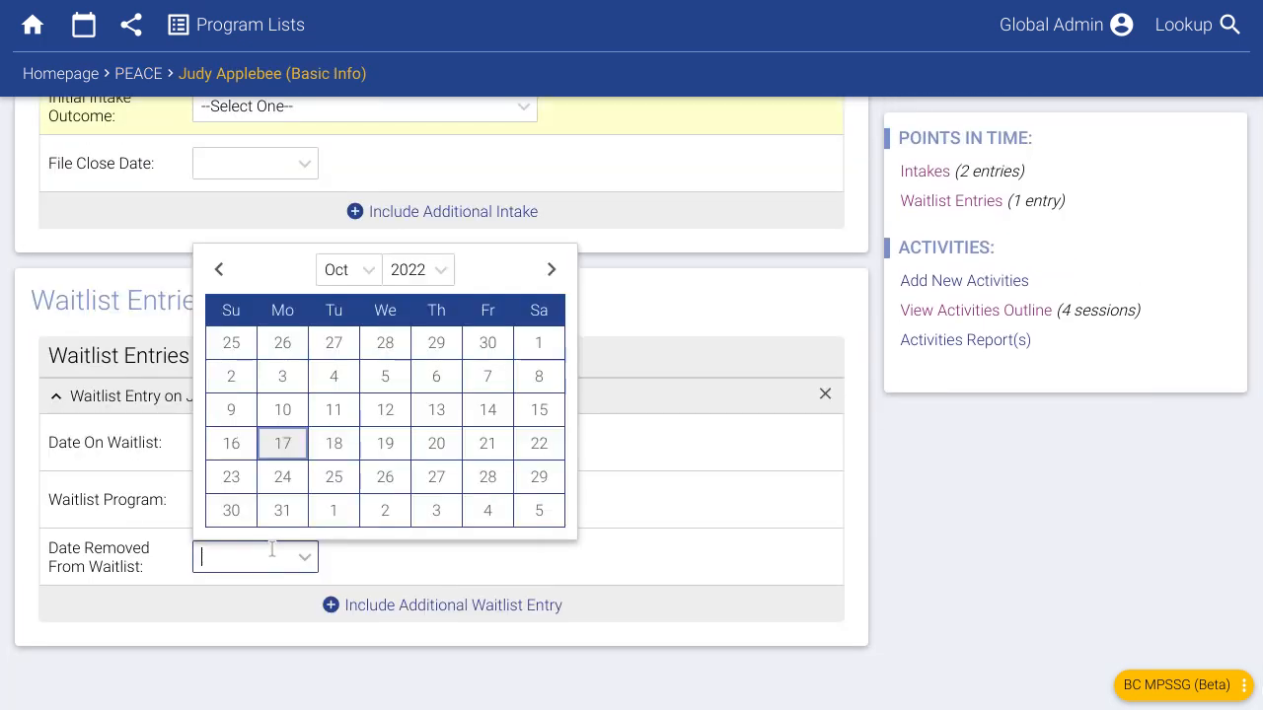
click(282, 443)
- Set the intake outcome to Client Unreachable, file close date 10/17/2022, and save
scroll(431, 527, up, 5)
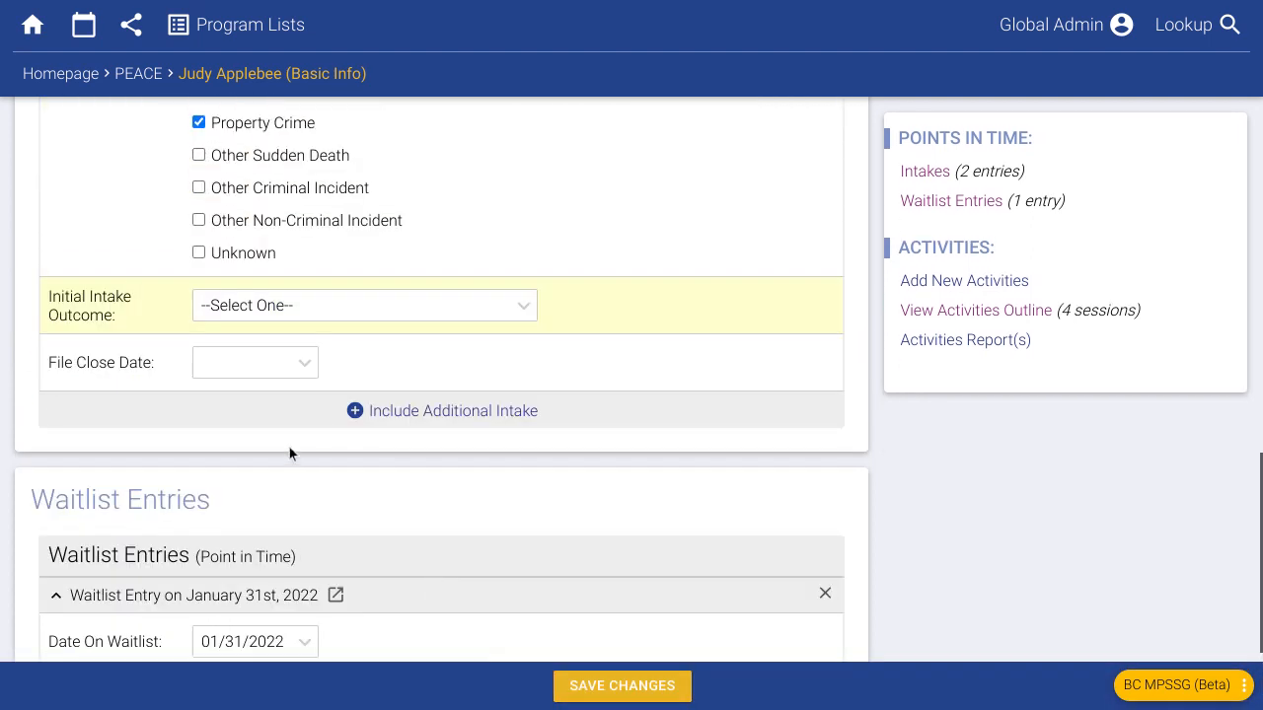
click(248, 481)
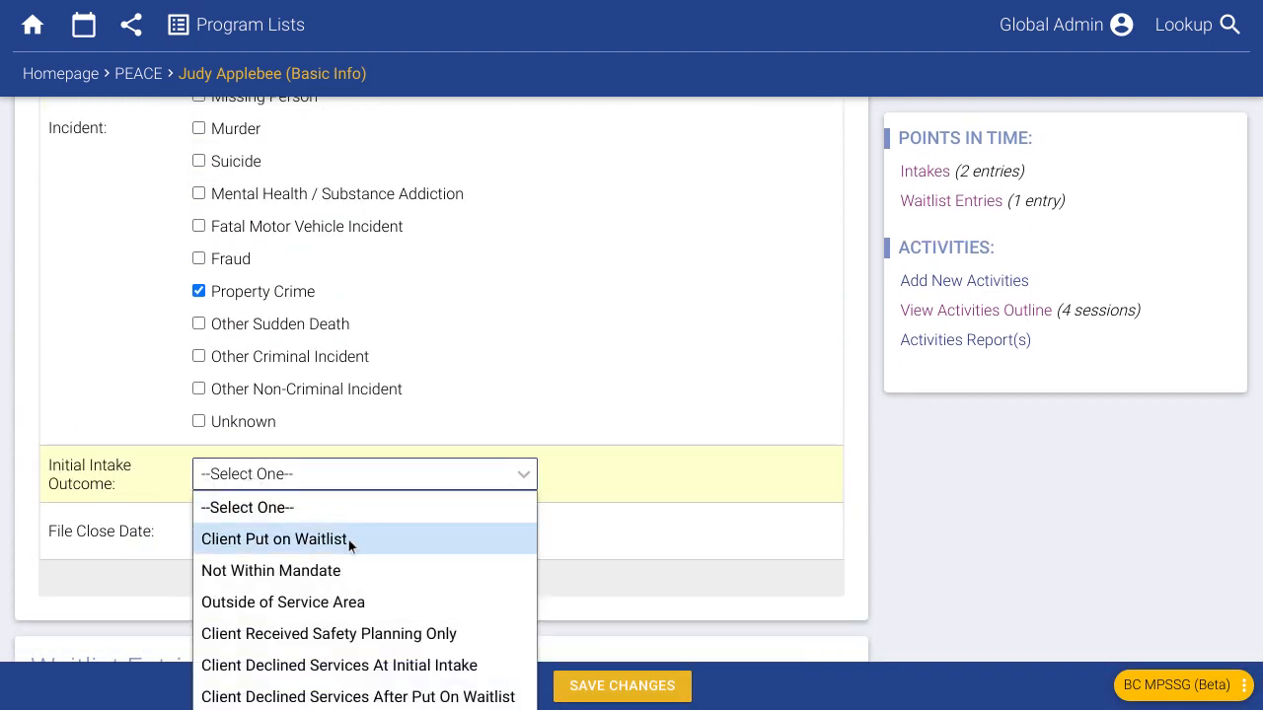
click(386, 696)
scroll(739, 494, down, 2)
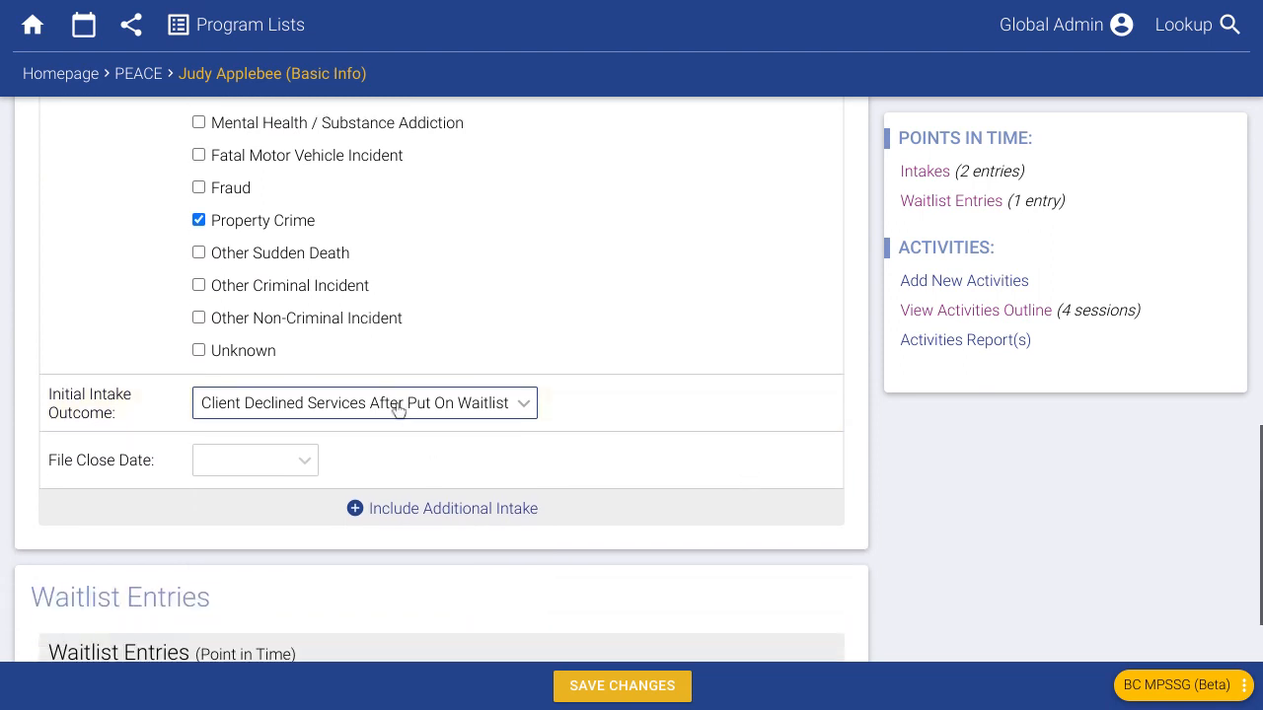
click(395, 406)
click(390, 657)
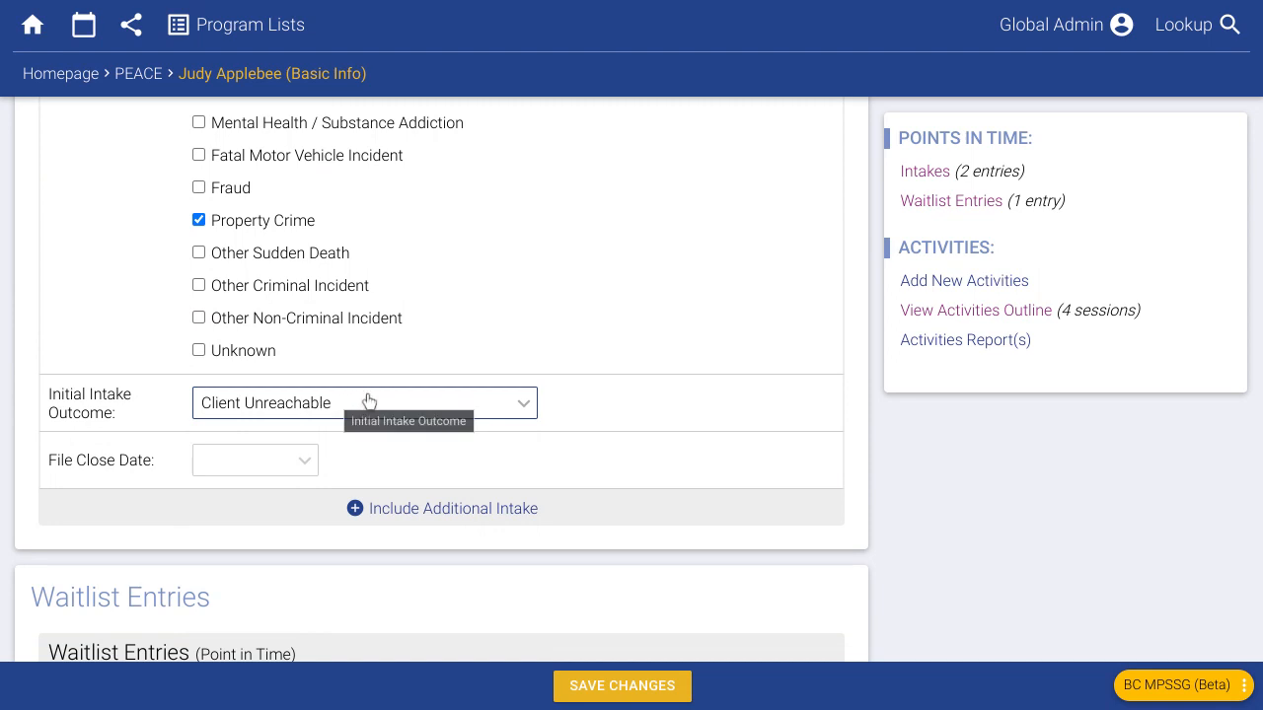
click(263, 461)
click(293, 356)
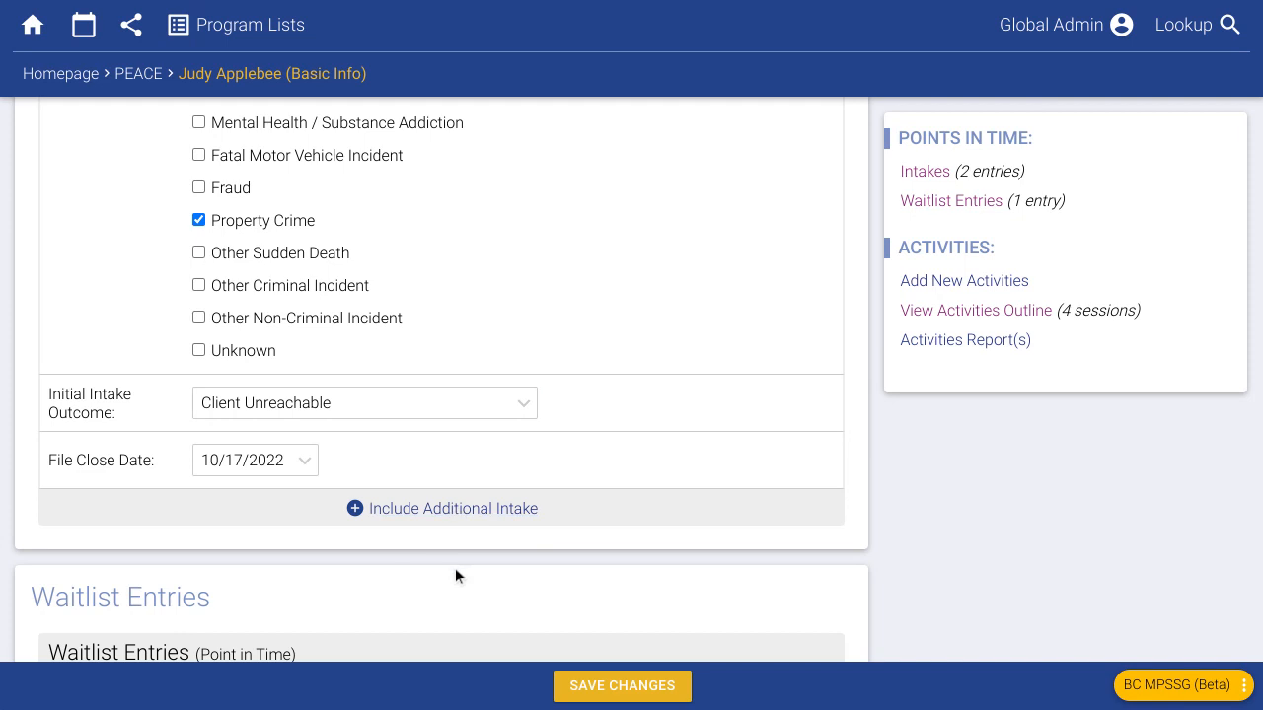
click(621, 683)
- Run the BC MPSSG report from Reports for contract PEACE, September 2022
click(79, 75)
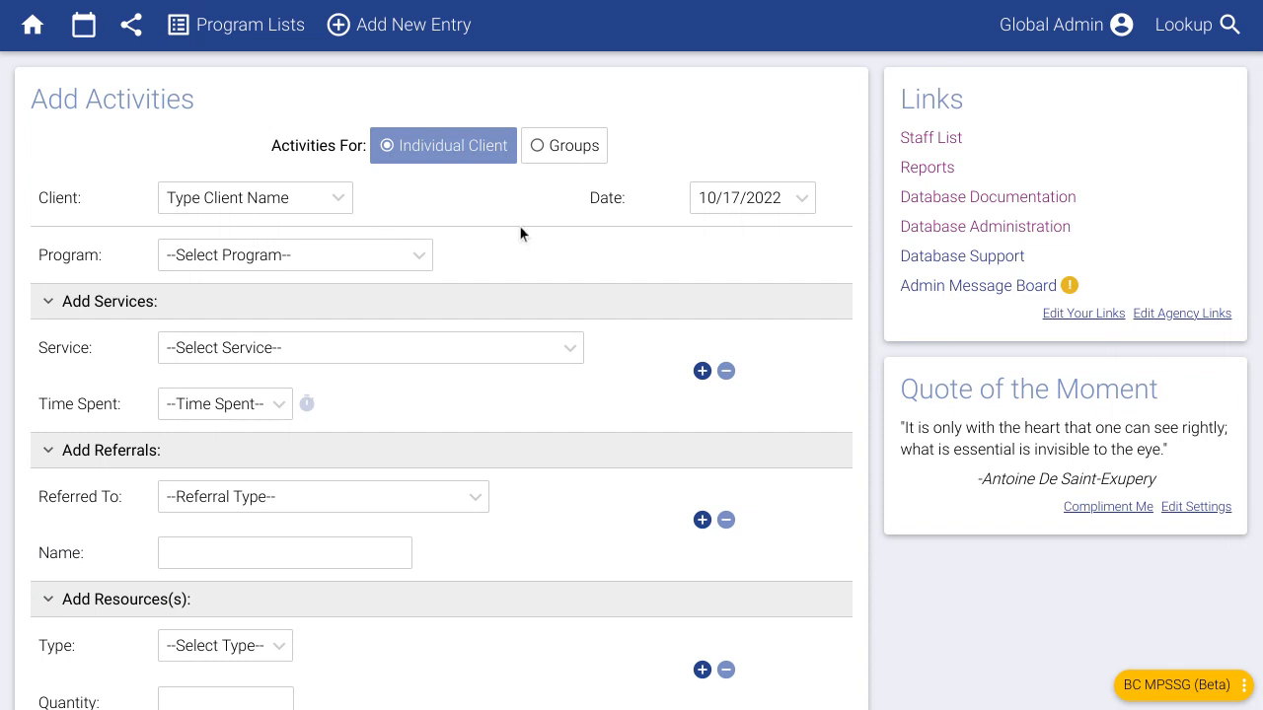
click(928, 170)
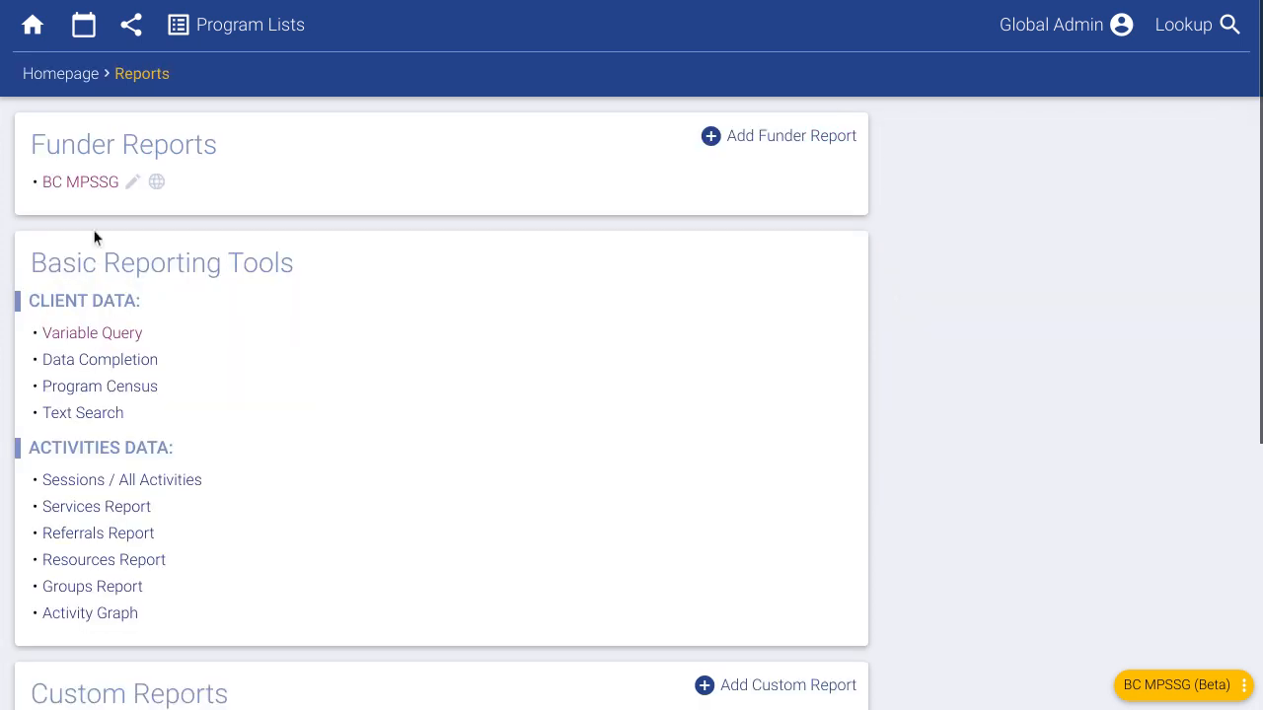
click(83, 184)
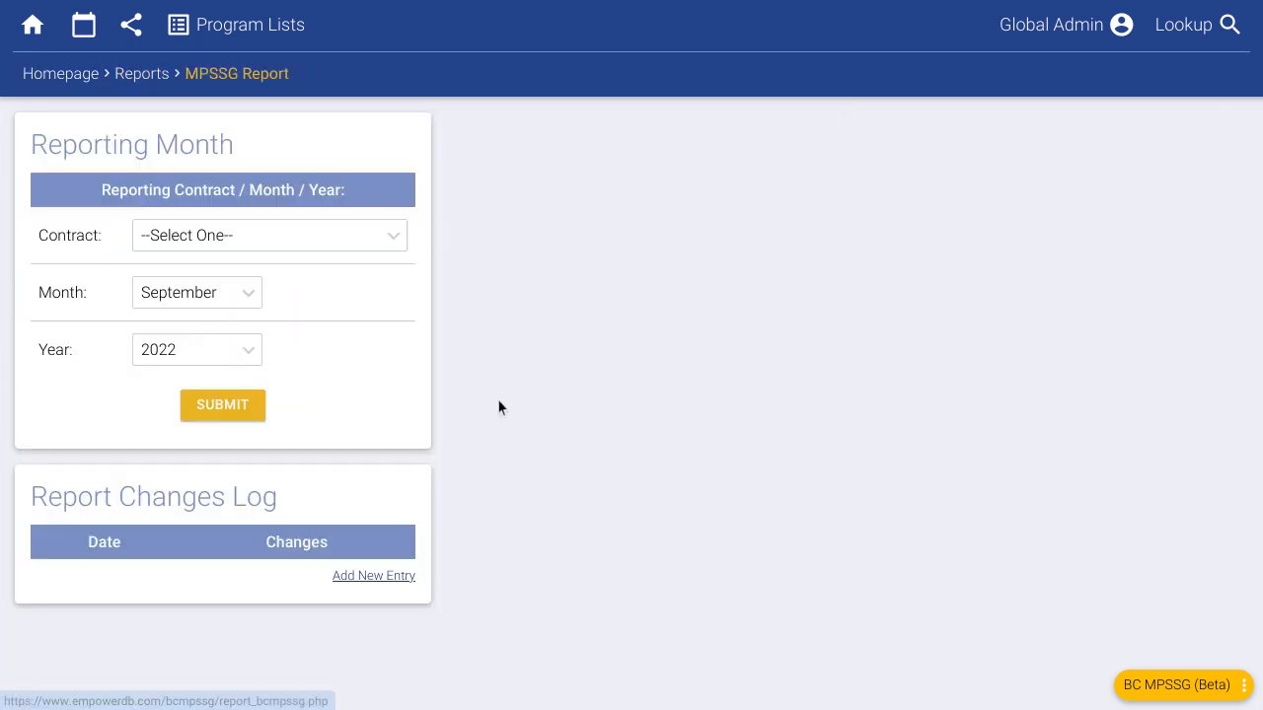
click(251, 241)
click(234, 306)
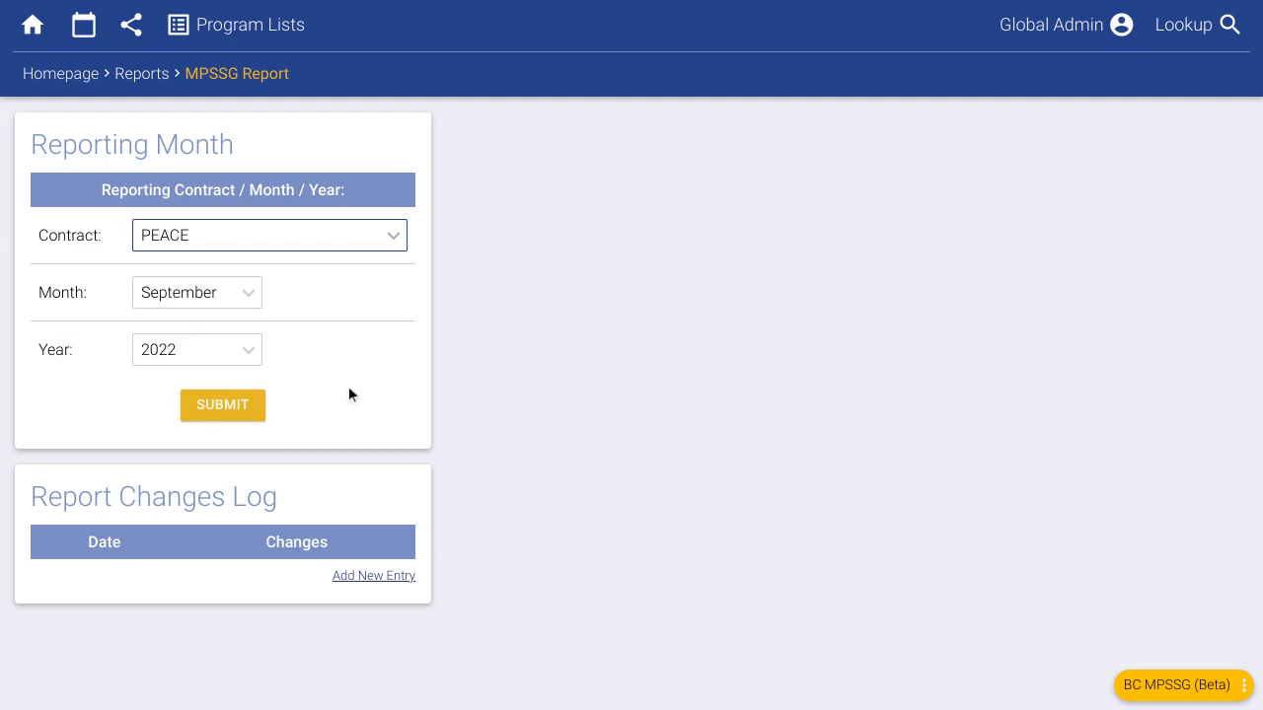
click(239, 414)
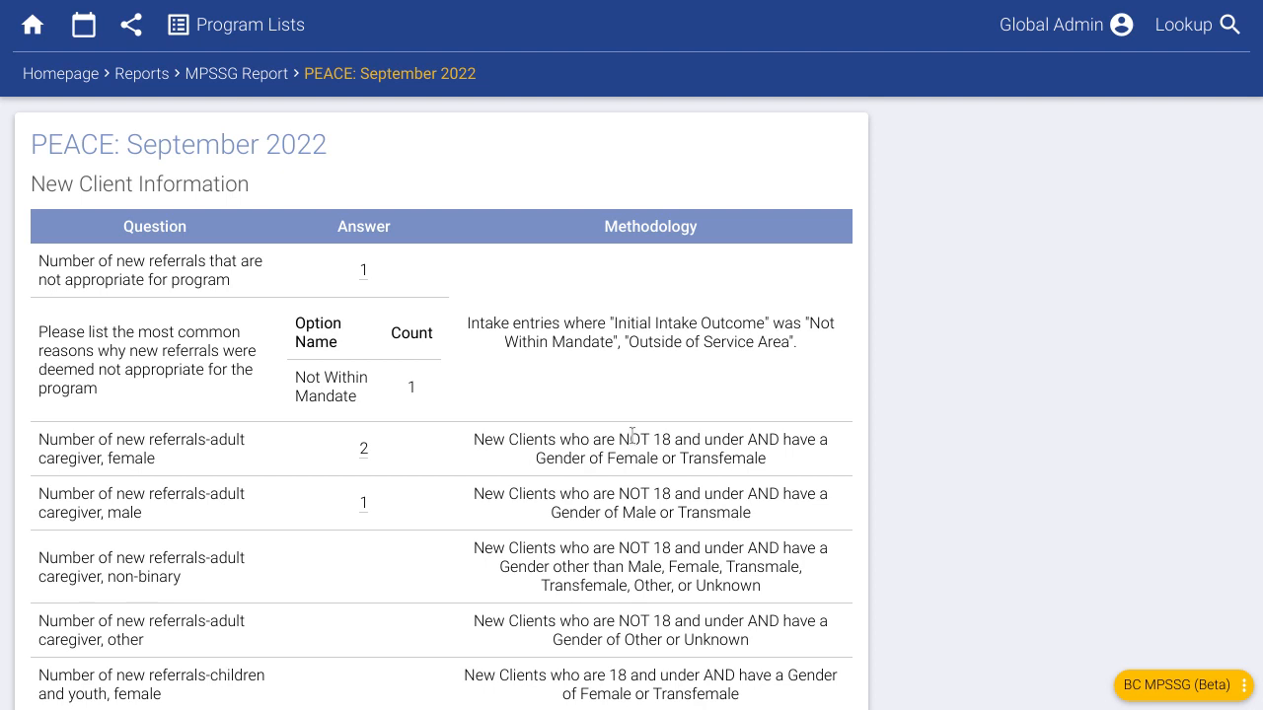
- Review the adult female caregiver referral clients and the Not Within Mandate inappropriate referral
click(365, 454)
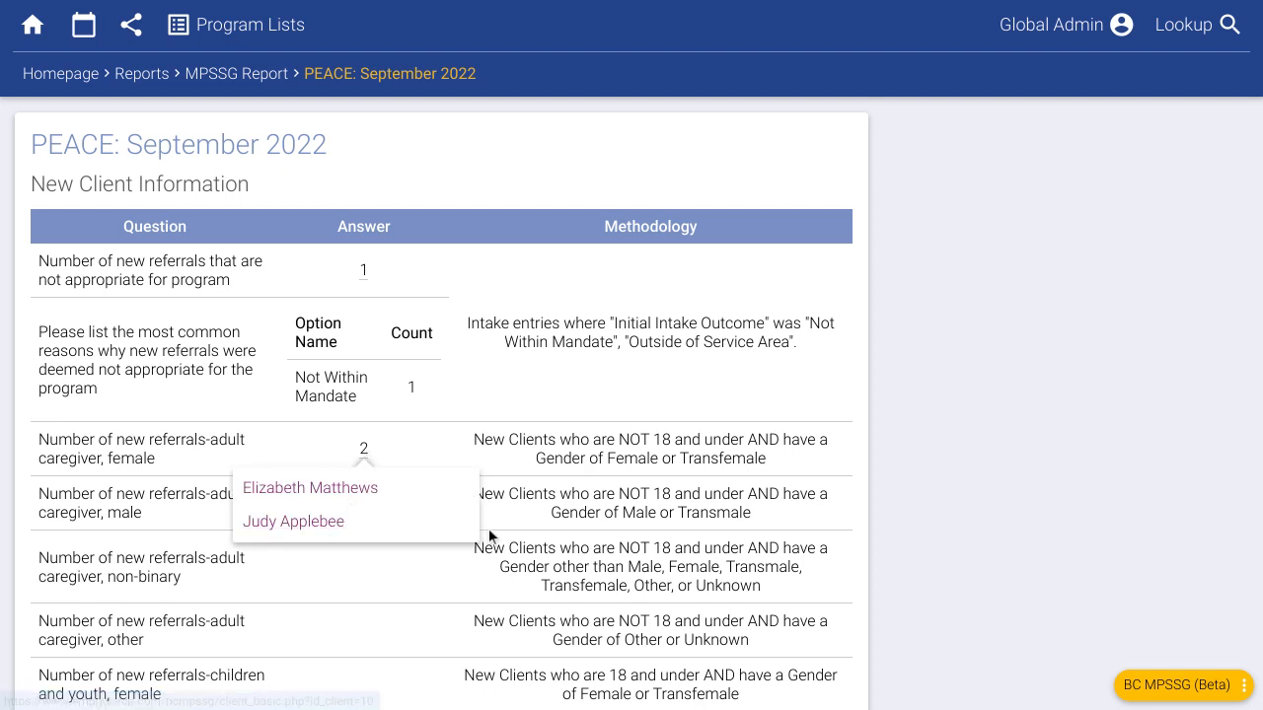
click(523, 444)
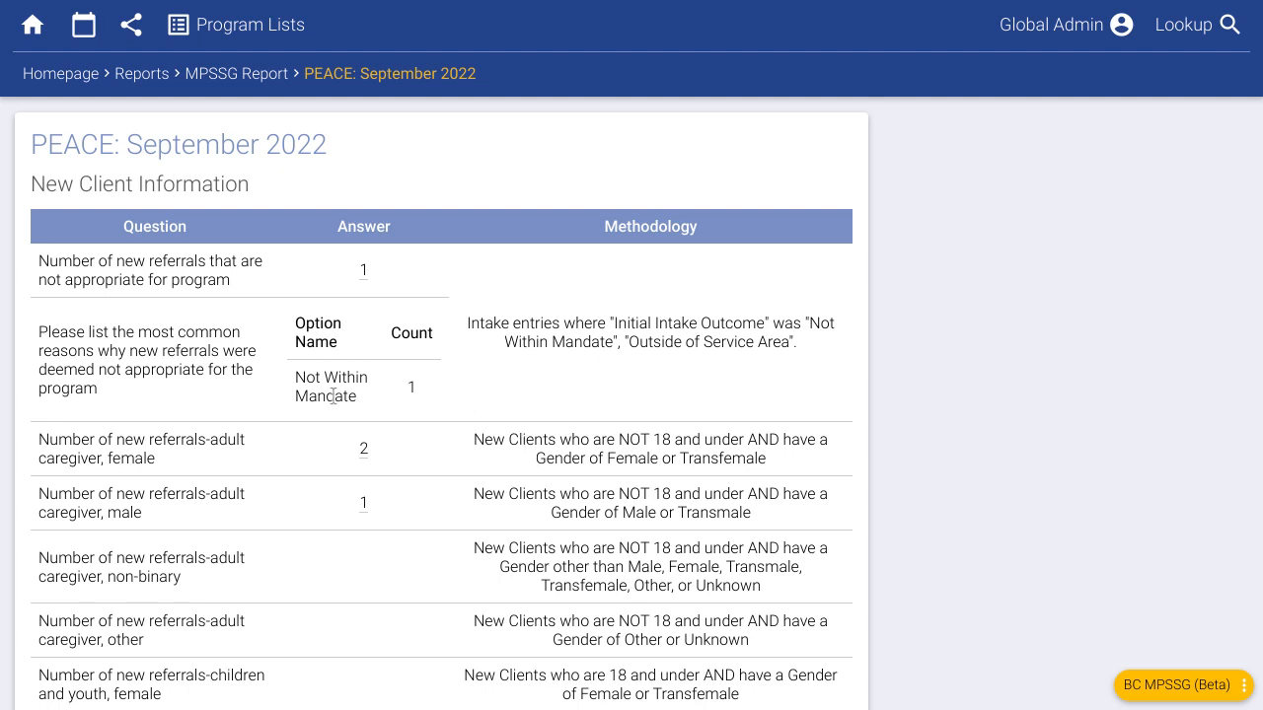
drag(300, 378, 404, 399)
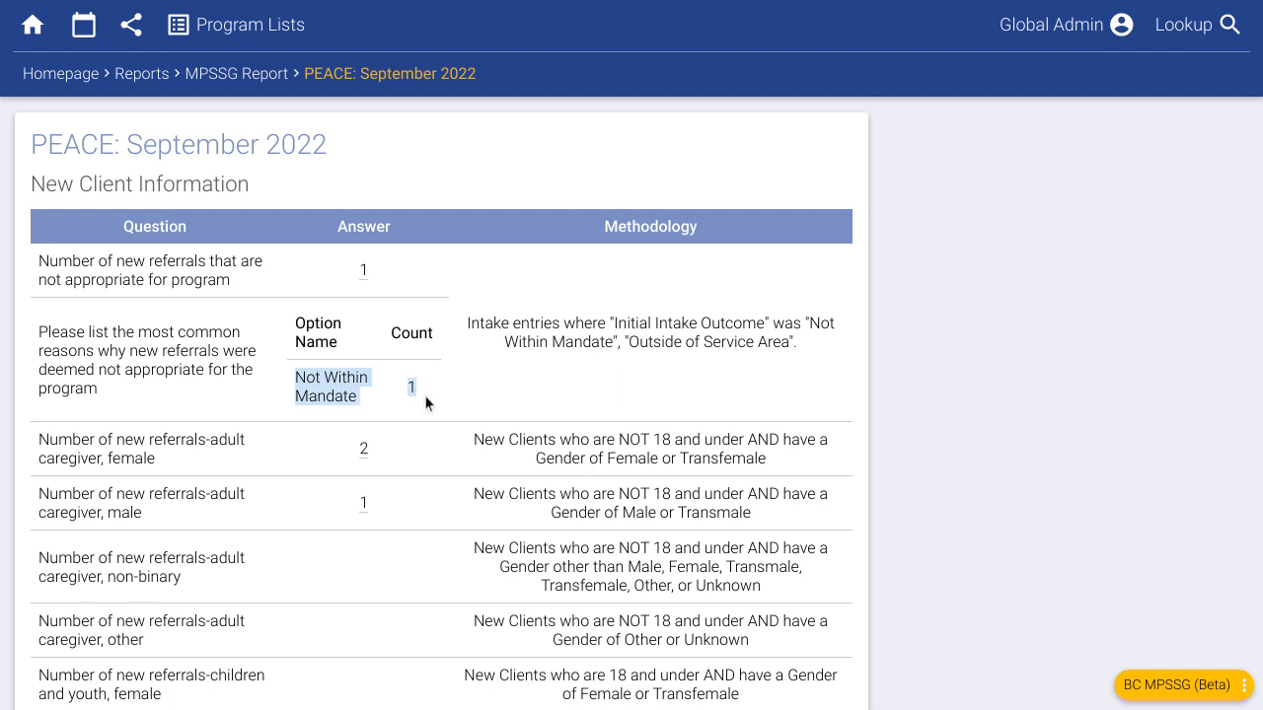
click(560, 377)
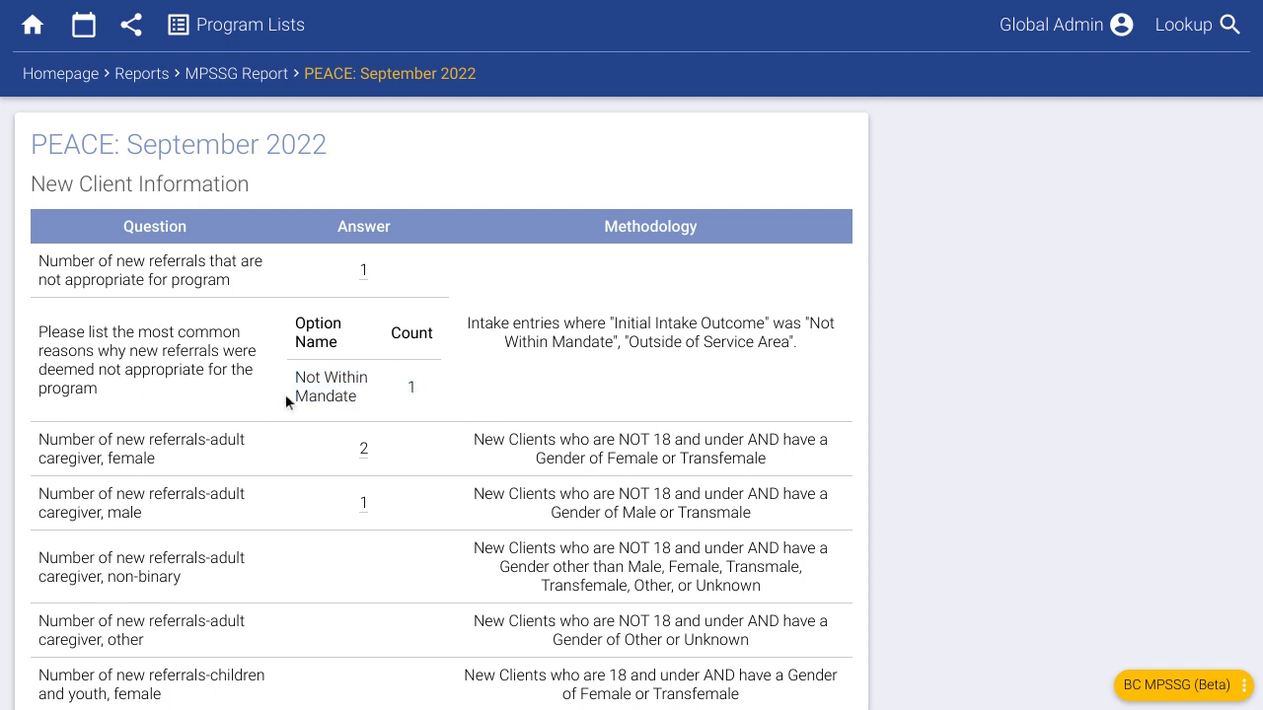
drag(297, 374, 353, 396)
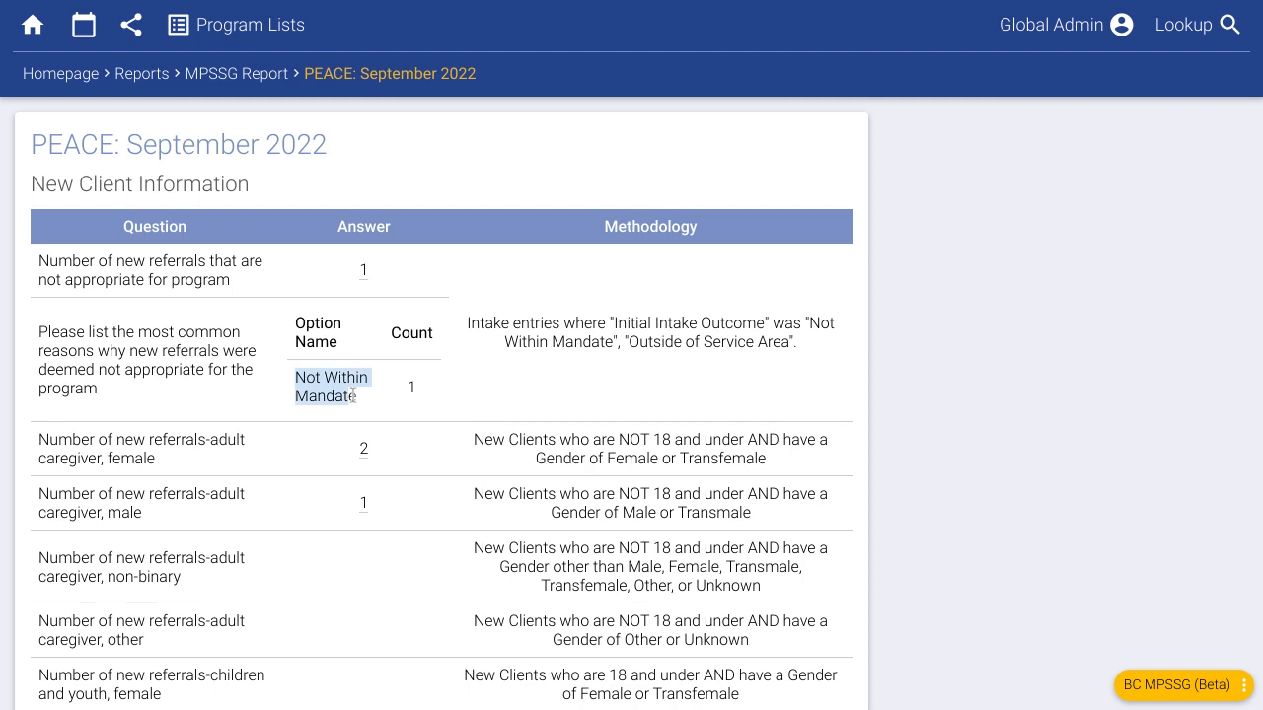
click(353, 395)
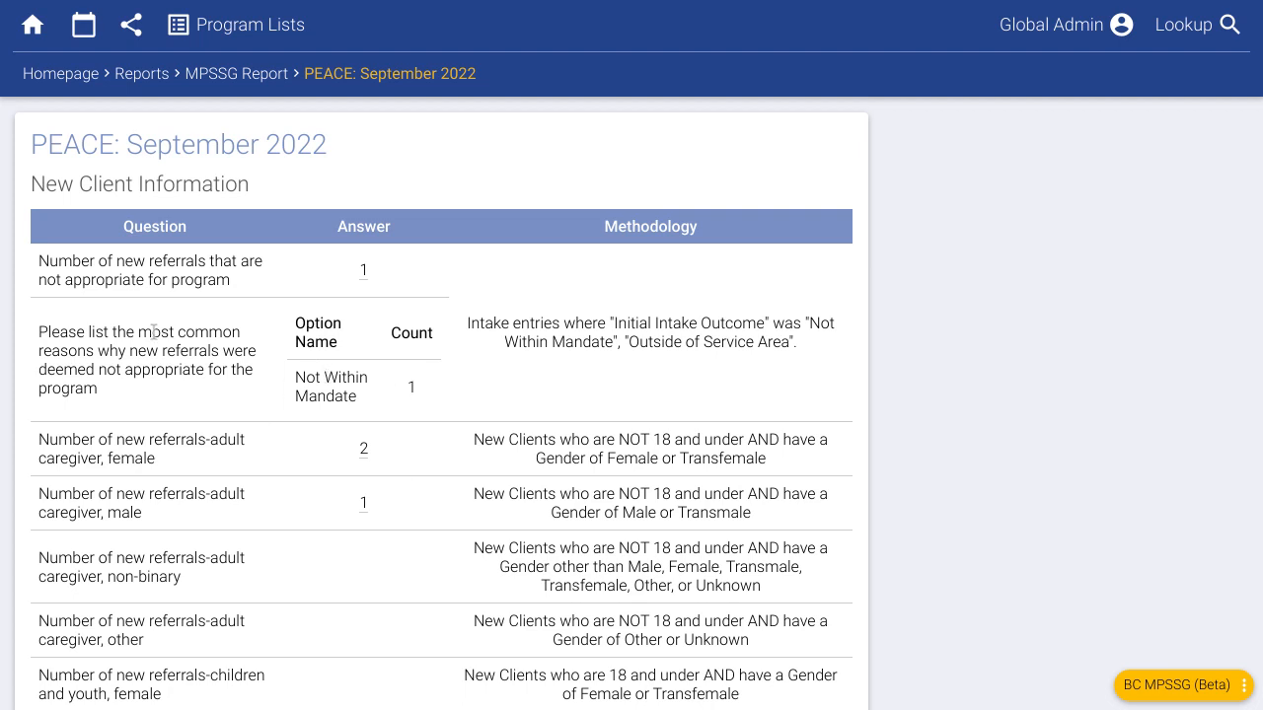
drag(141, 332, 241, 334)
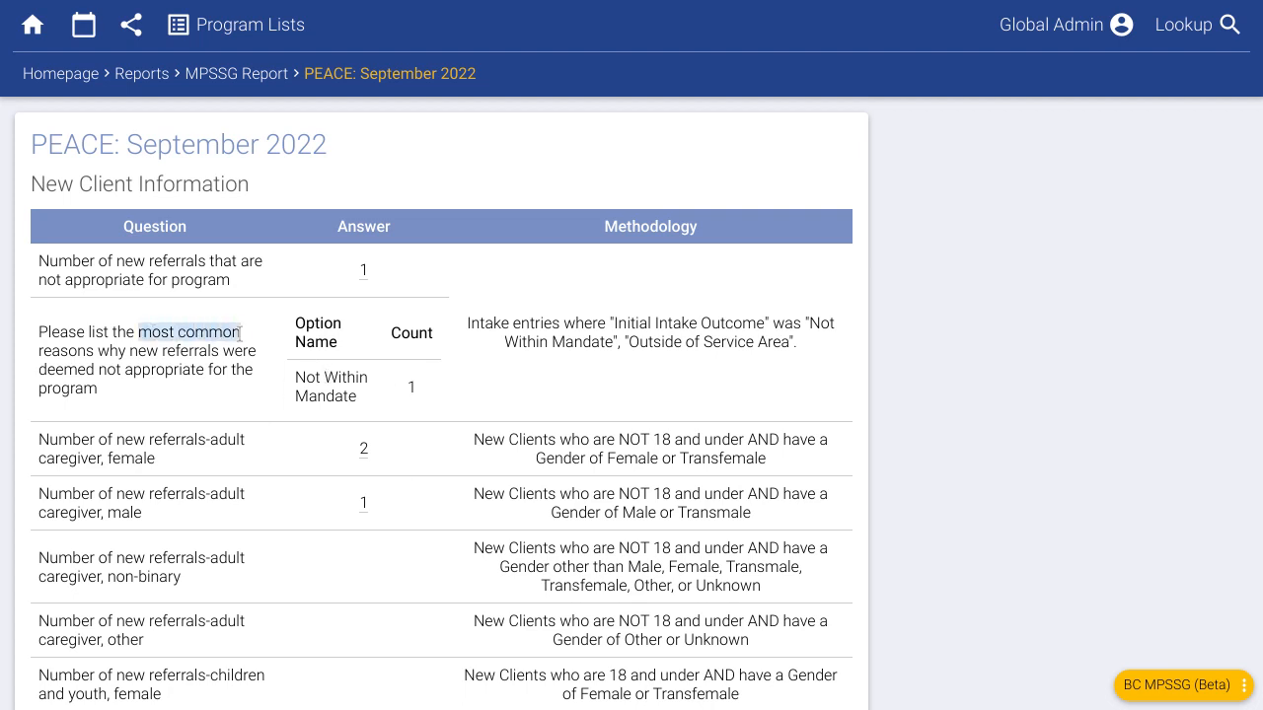
click(520, 395)
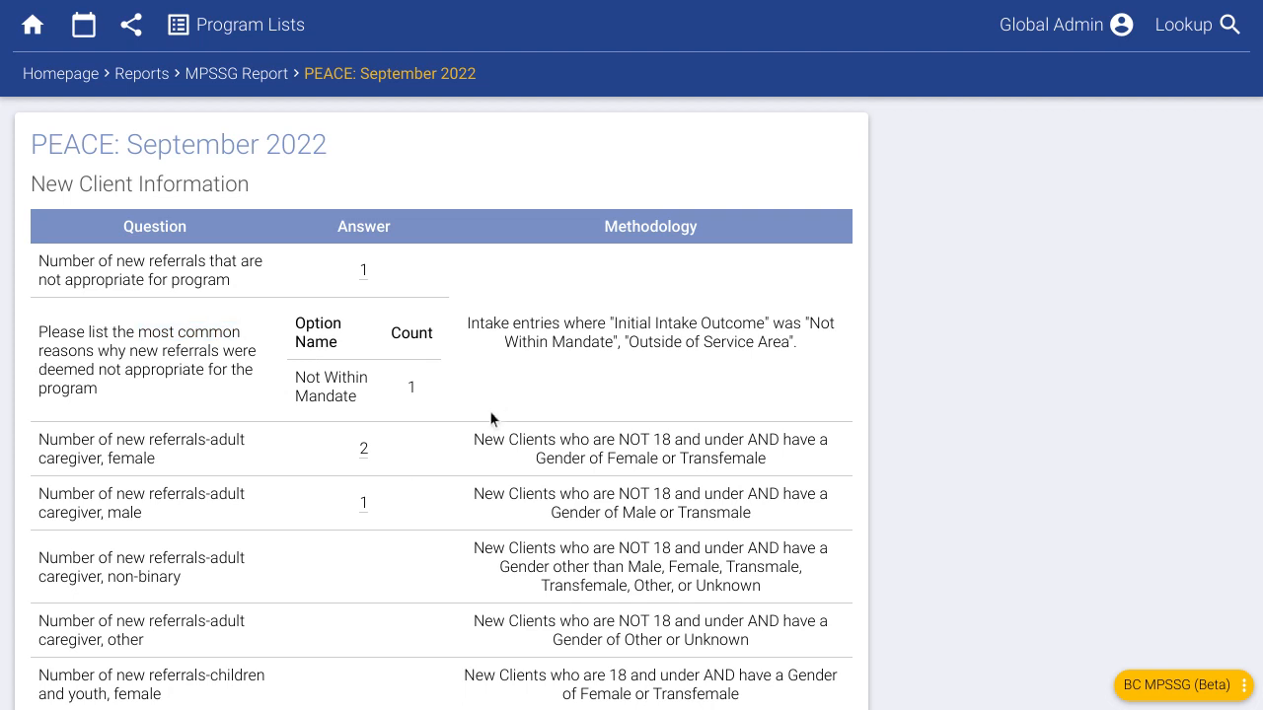
- Examine the most time-consuming services, including Food Support and Court Session Accompaniment hours
scroll(490, 418, down, 12)
scroll(507, 407, down, 13)
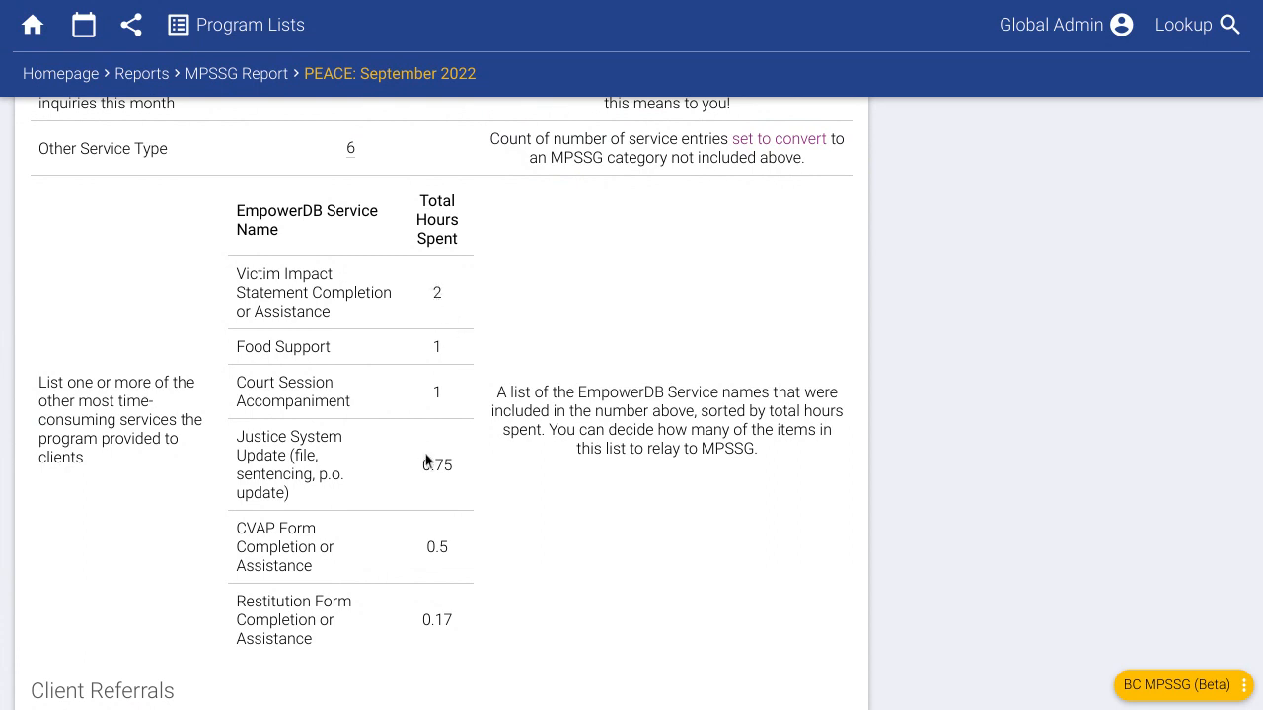
drag(352, 403, 236, 274)
click(402, 414)
drag(362, 405, 239, 276)
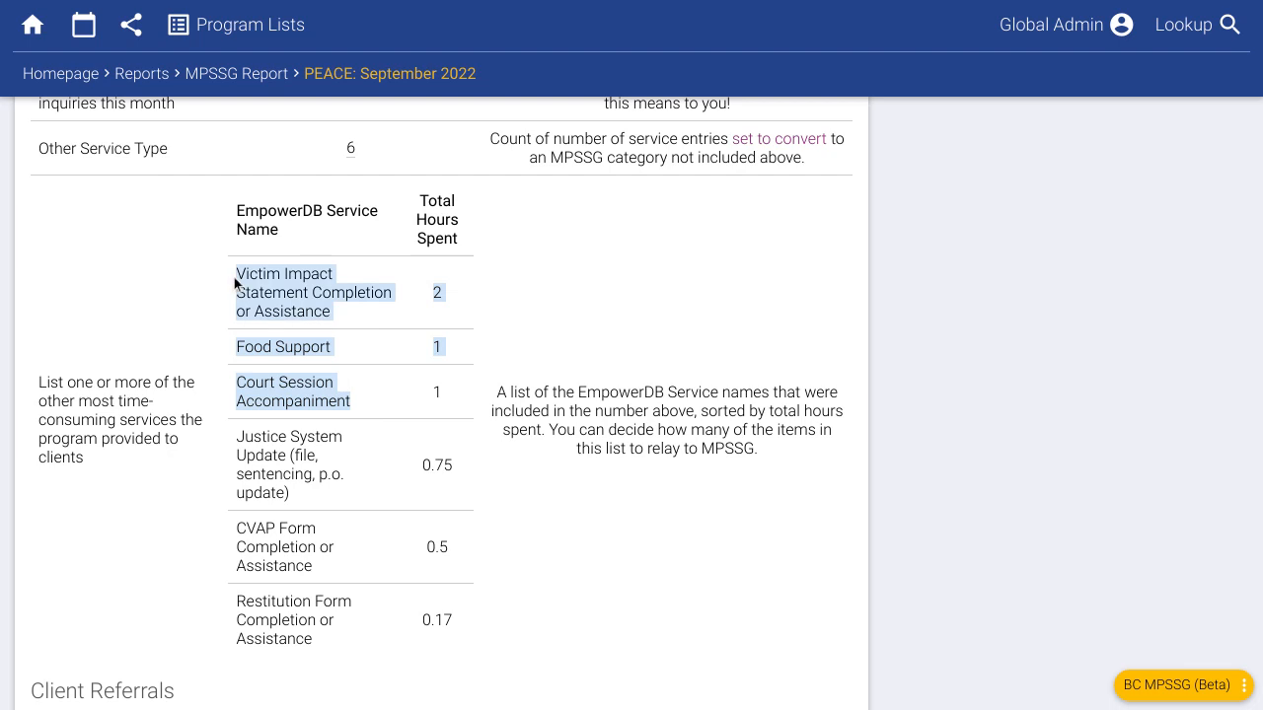
click(296, 296)
double_click(434, 346)
double_click(434, 392)
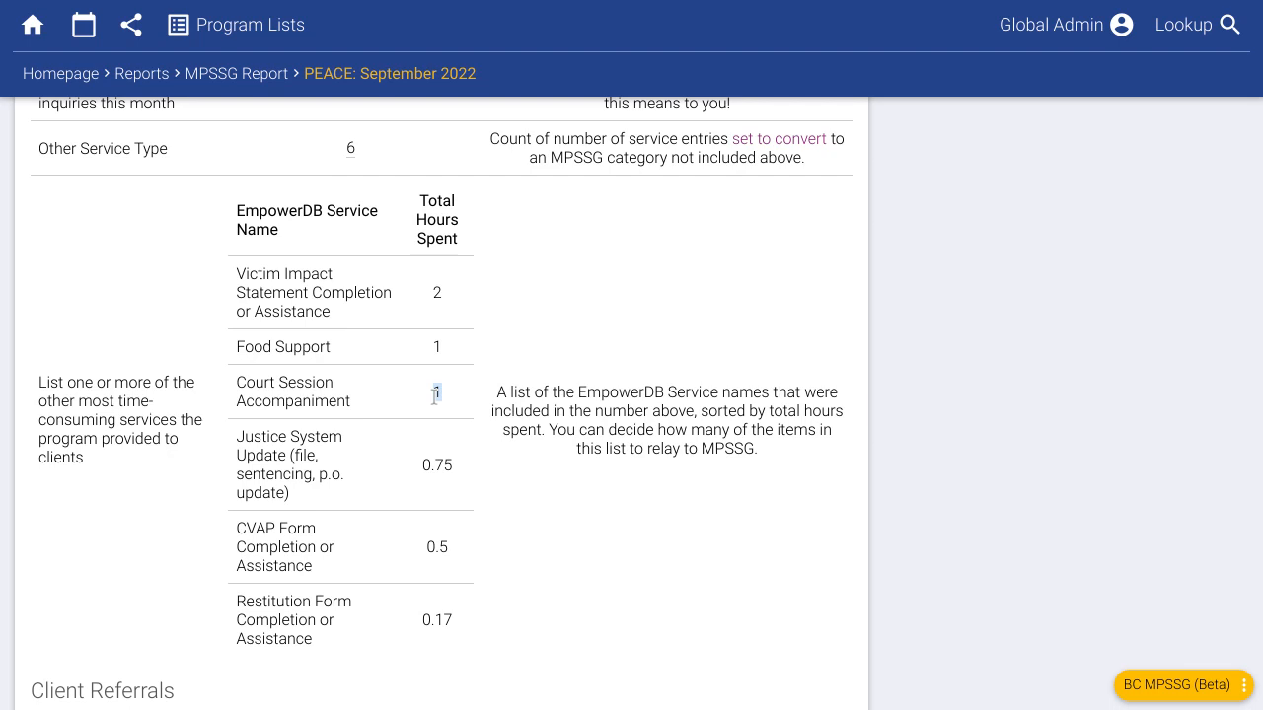
click(434, 395)
- List and browse the sessions counted as individual caregiver counselling
scroll(346, 380, up, 1)
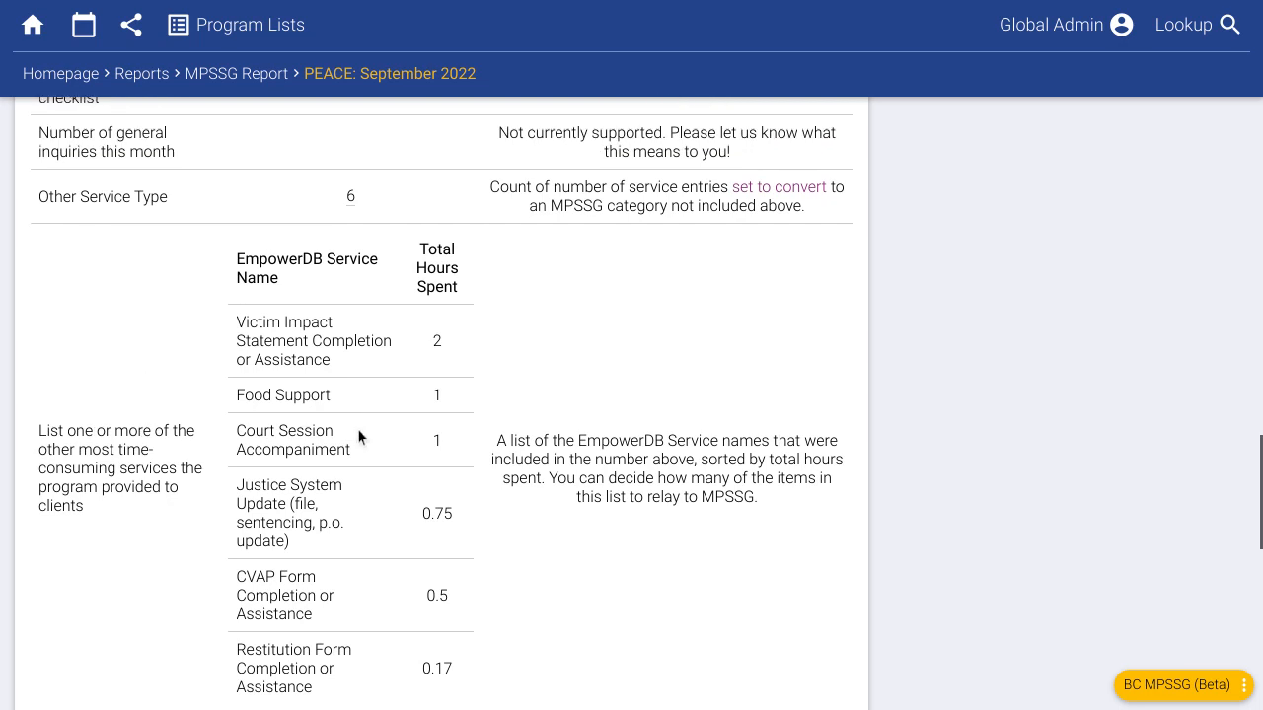
scroll(303, 434, down, 1)
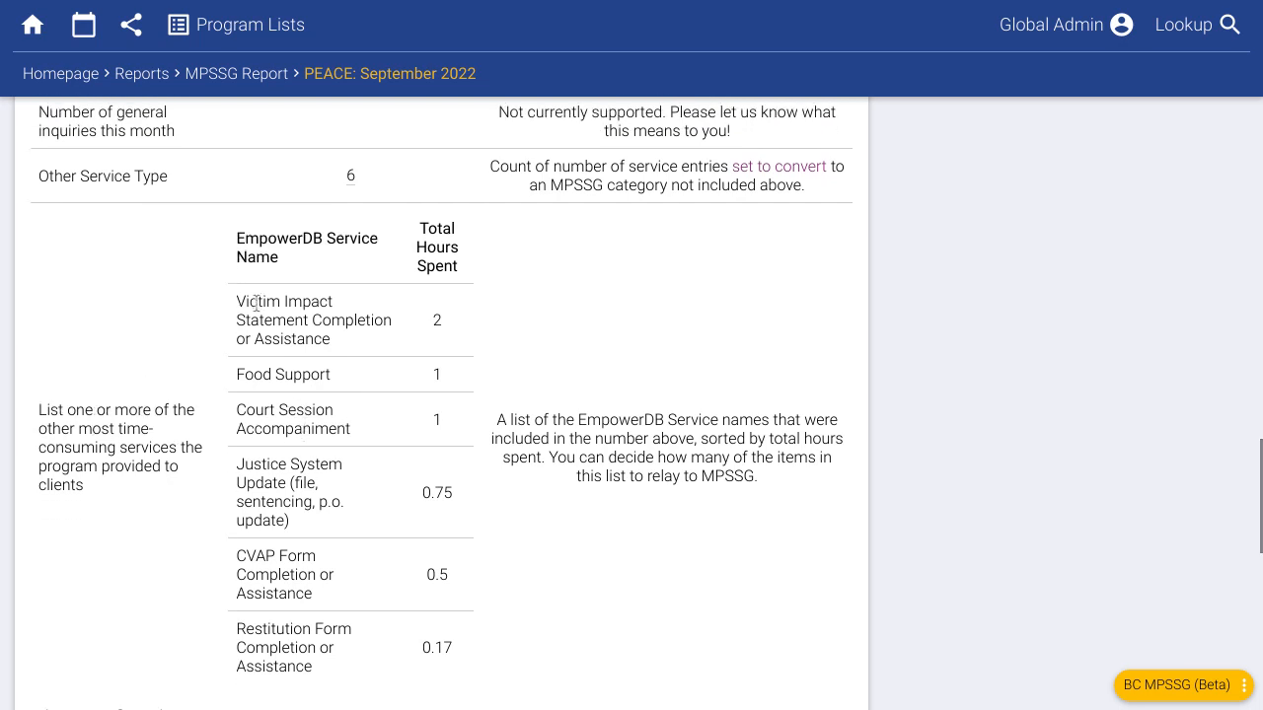
scroll(274, 405, up, 5)
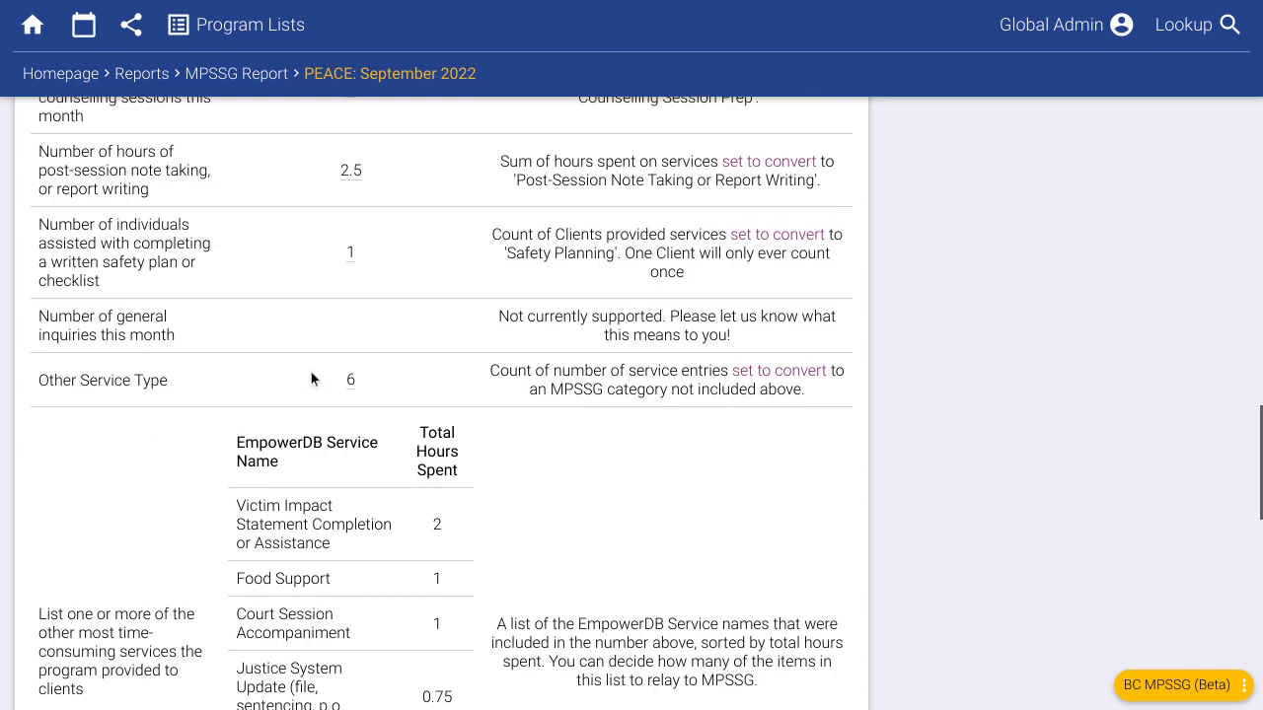
scroll(269, 419, up, 6)
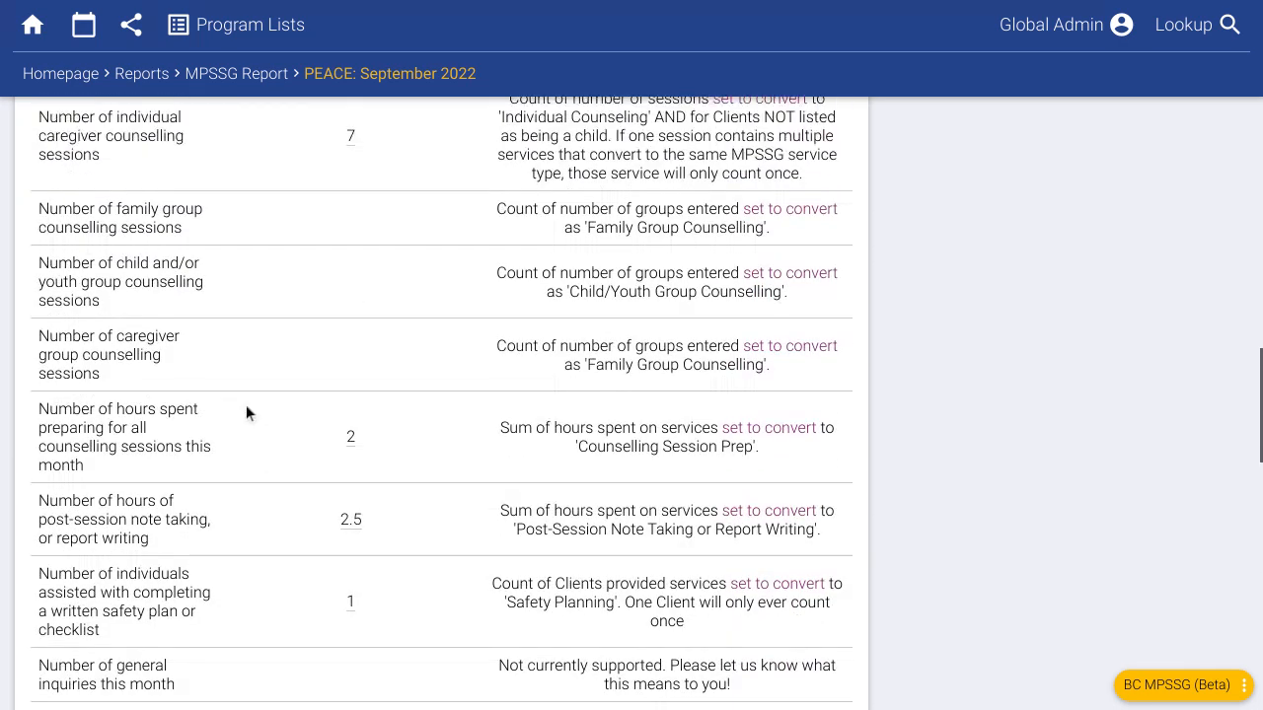
scroll(147, 449, down, 10)
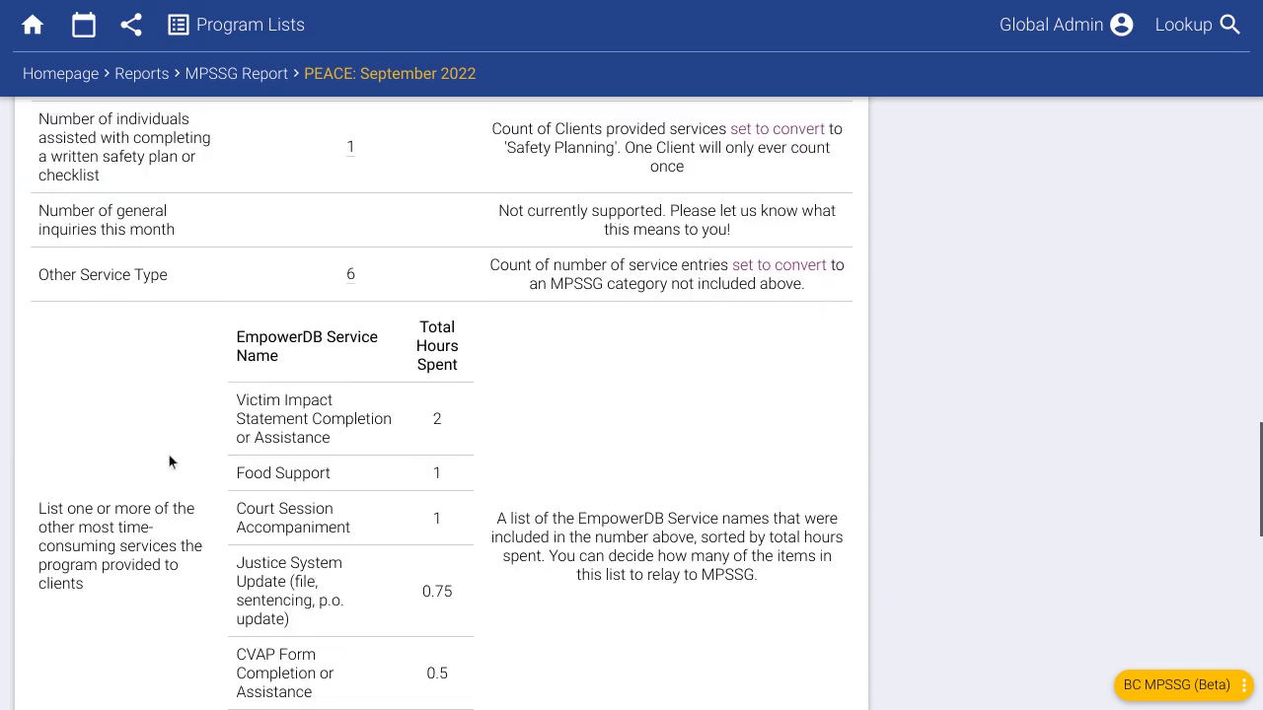
scroll(166, 442, down, 2)
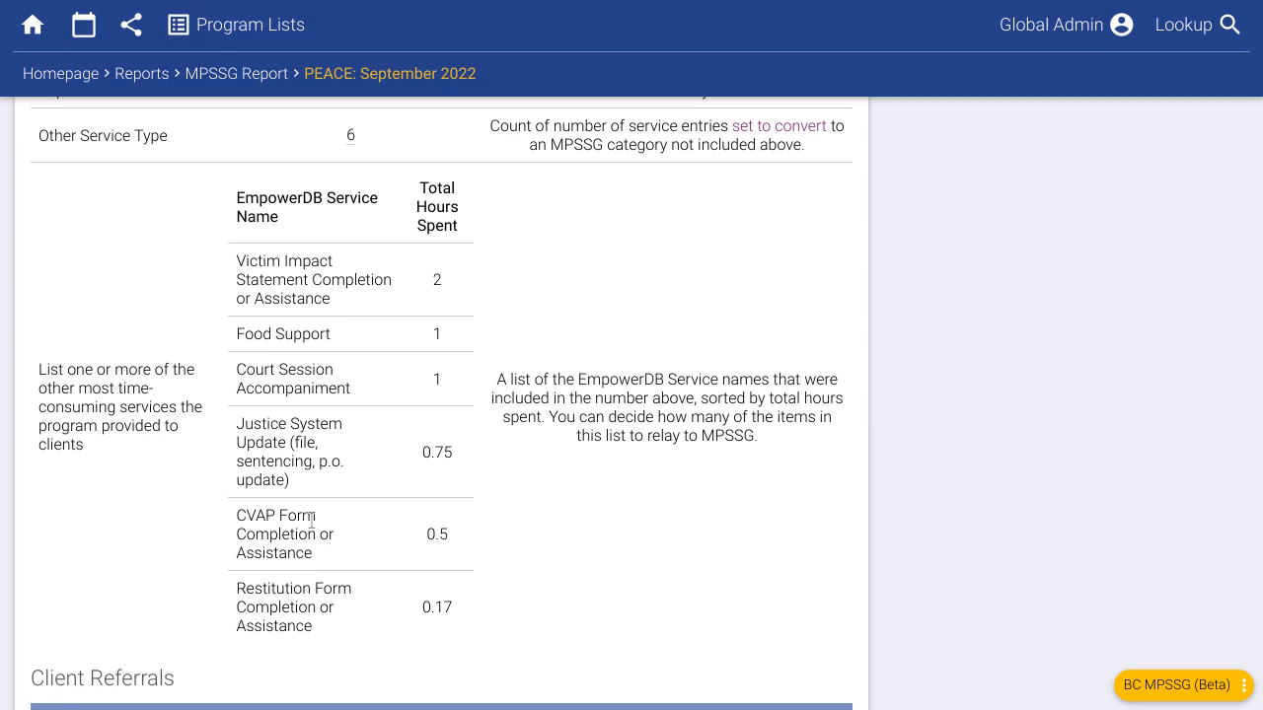
scroll(275, 452, up, 1)
scroll(274, 452, up, 2)
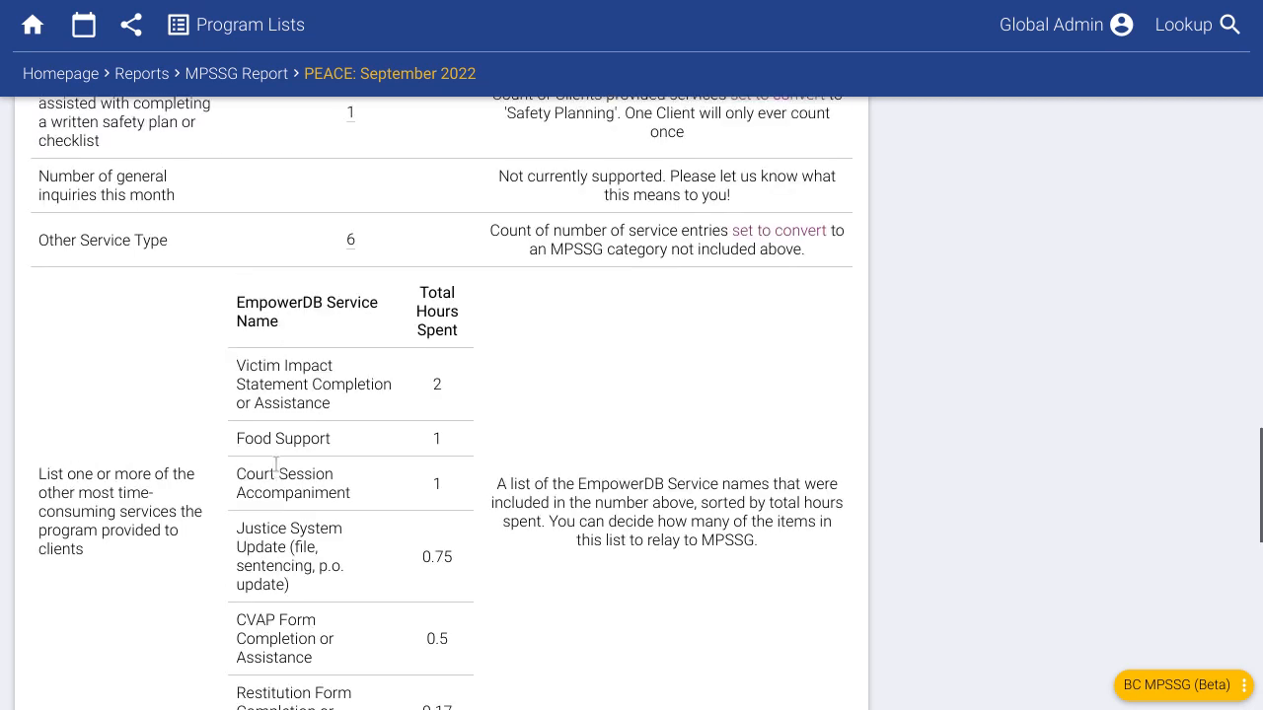
scroll(260, 568, up, 10)
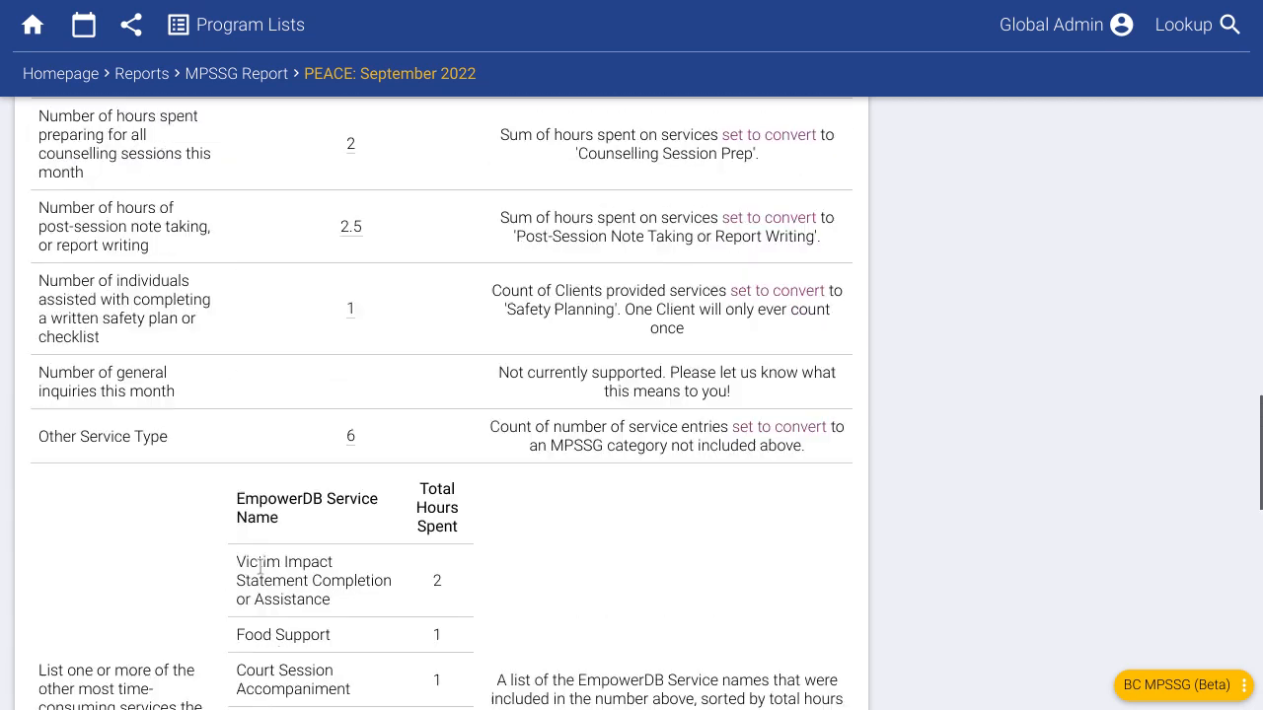
scroll(256, 556, up, 4)
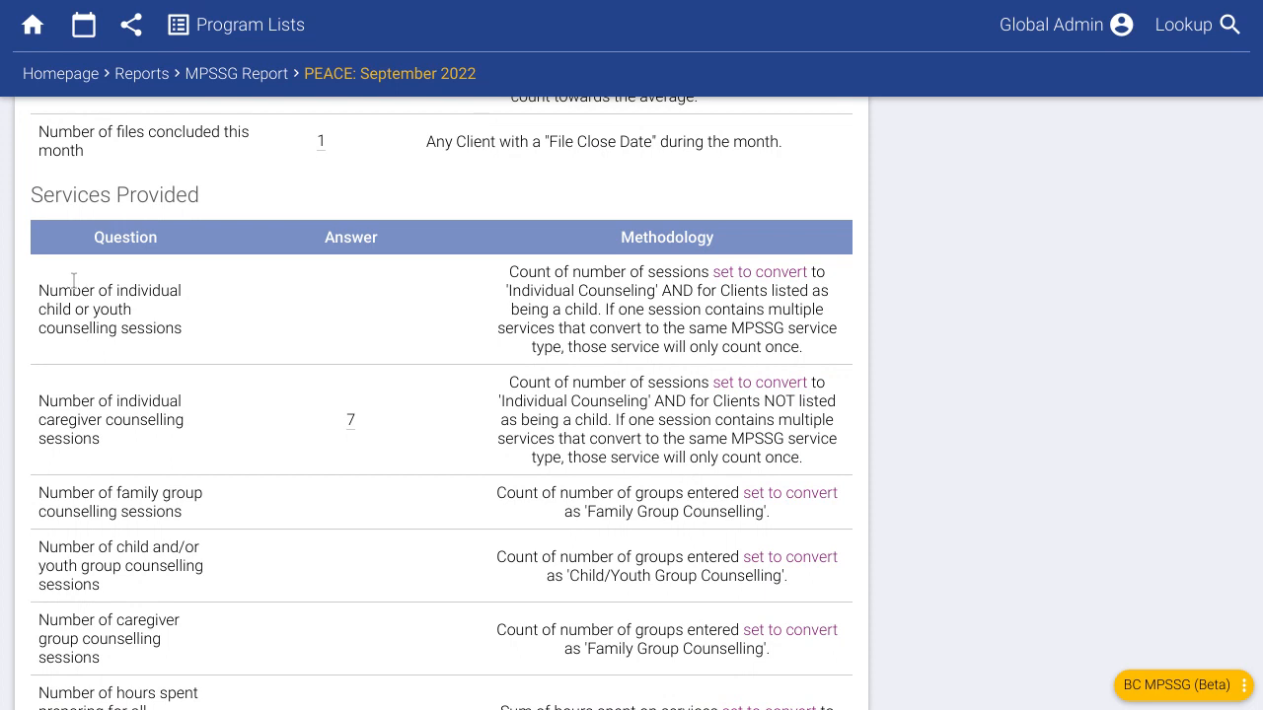
click(350, 421)
scroll(647, 405, down, 1)
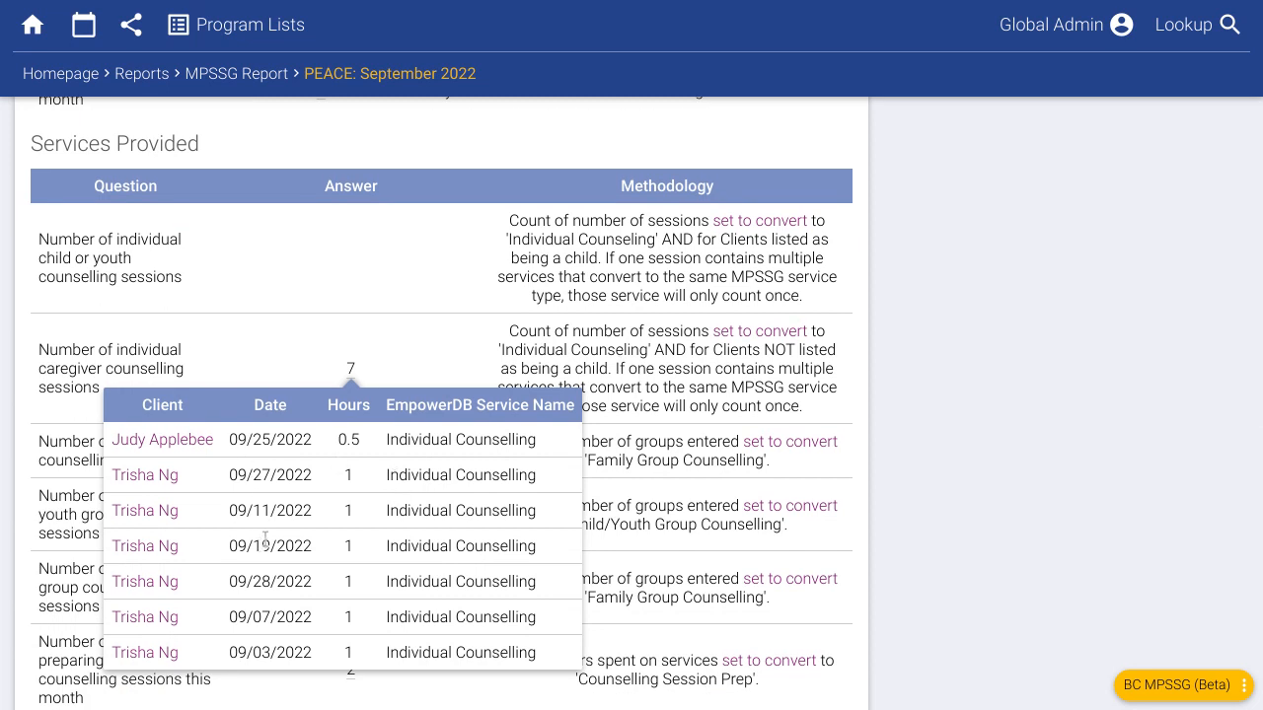
scroll(338, 508, down, 2)
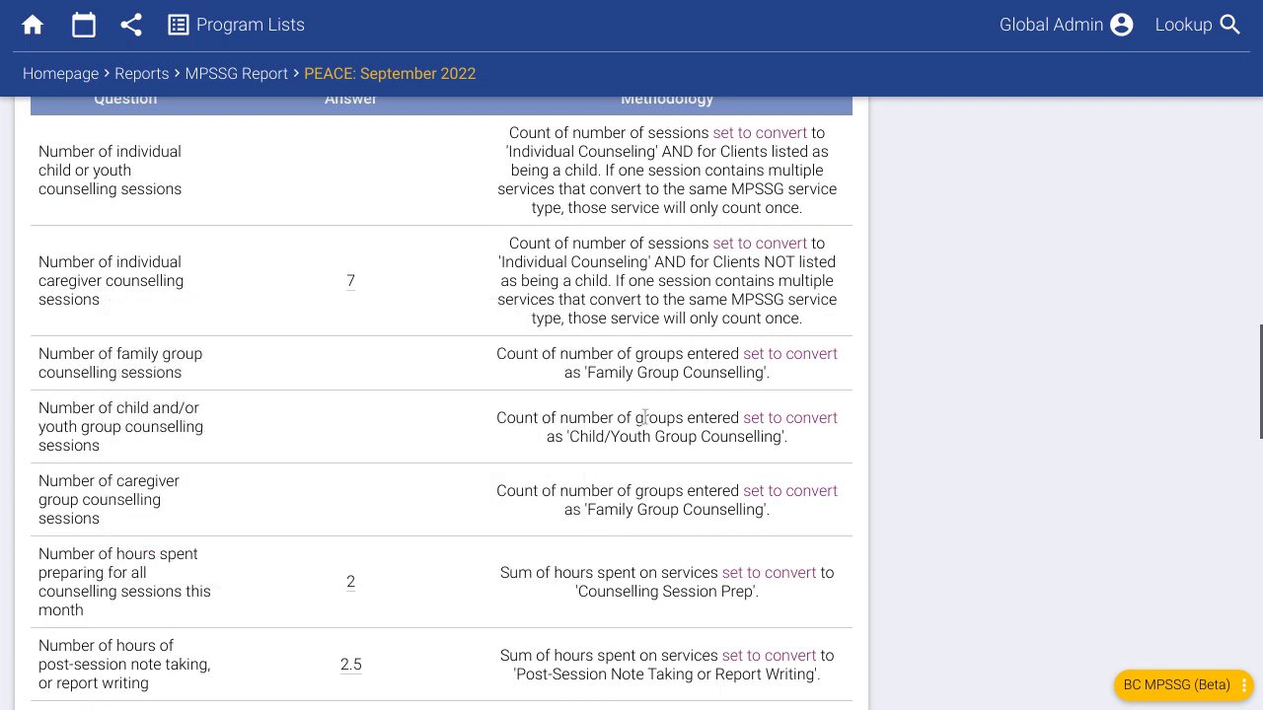
scroll(615, 479, down, 6)
scroll(611, 494, down, 15)
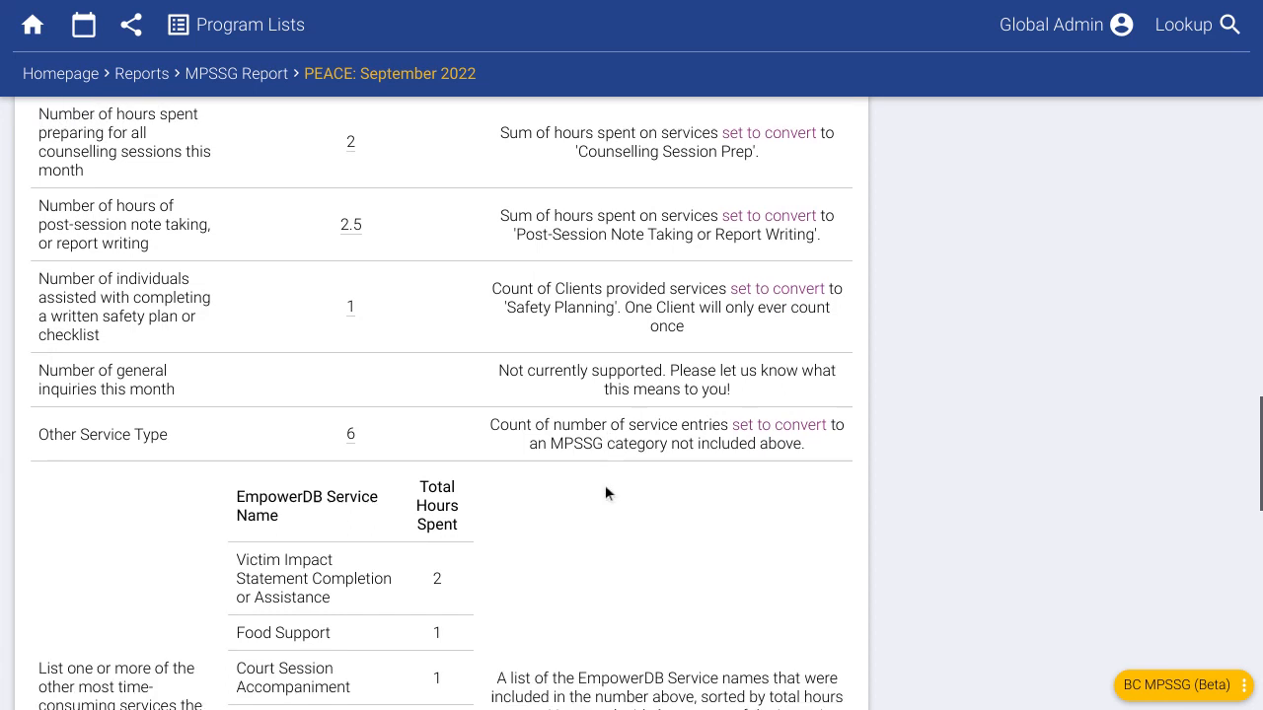
scroll(608, 484, down, 5)
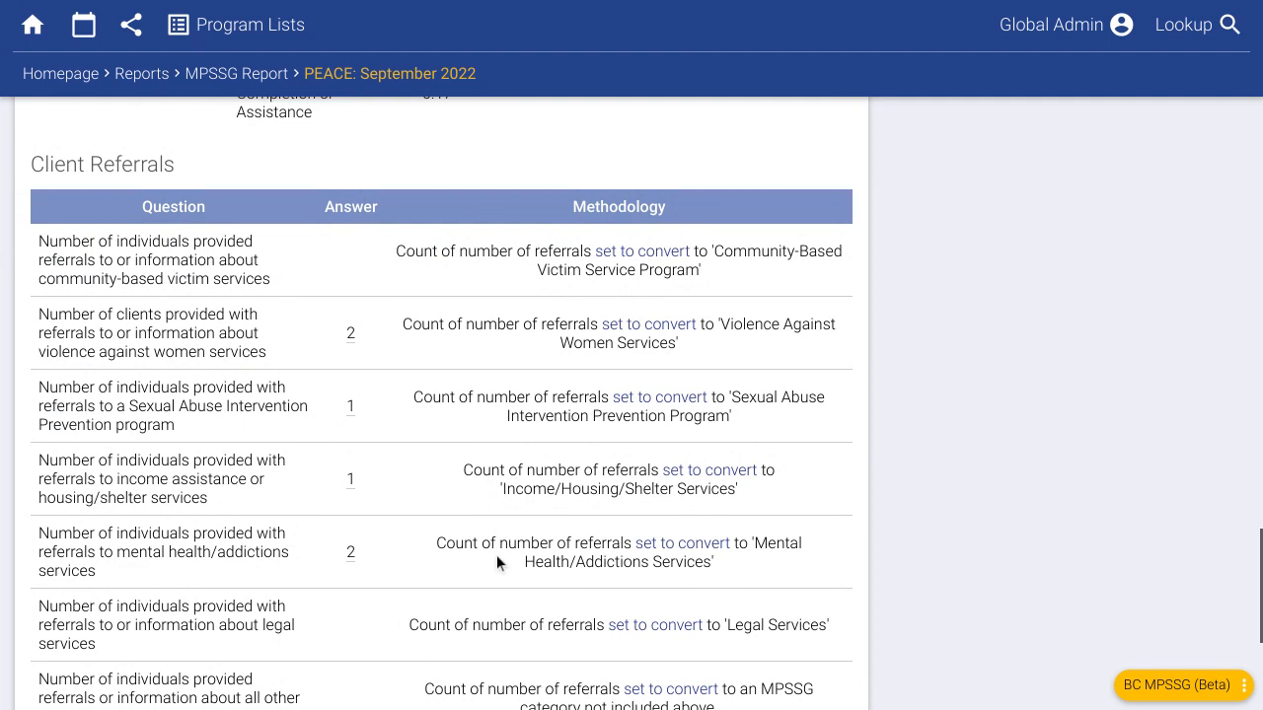
scroll(501, 555, down, 3)
scroll(552, 541, down, 1)
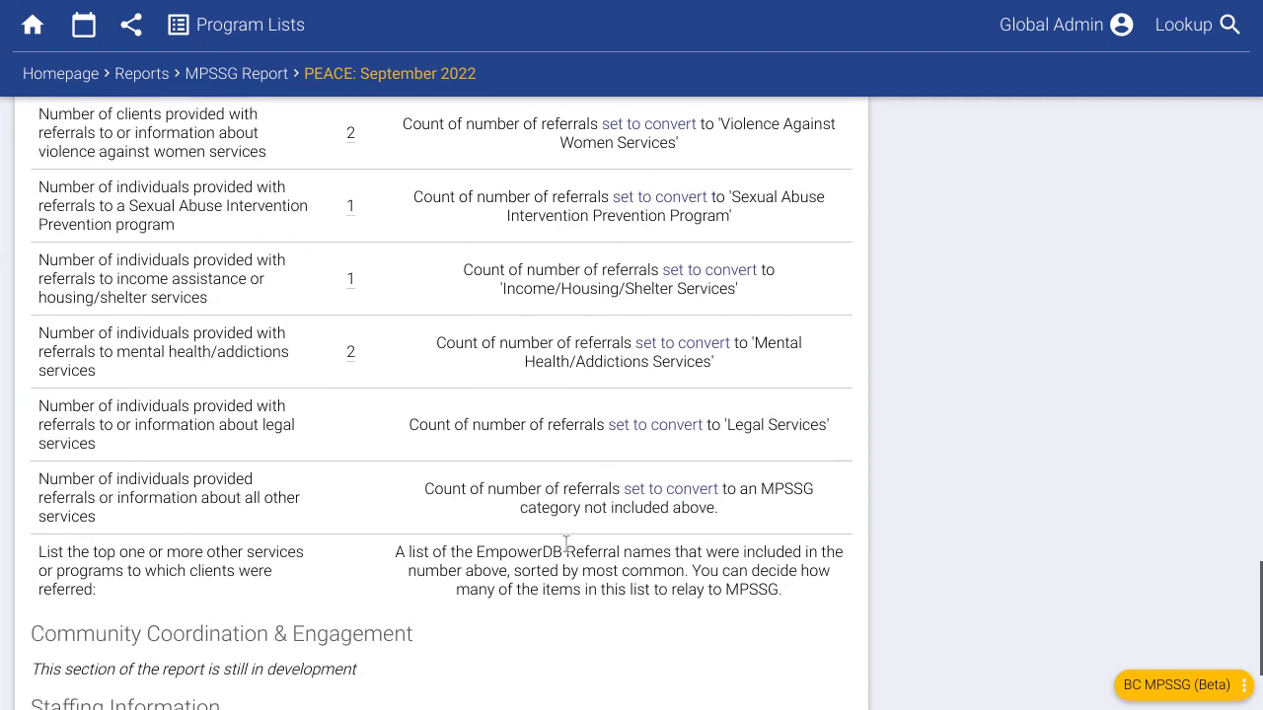
scroll(497, 506, up, 2)
- Check the mental health/addictions referrals, then go back to the top and to the homepage
click(350, 422)
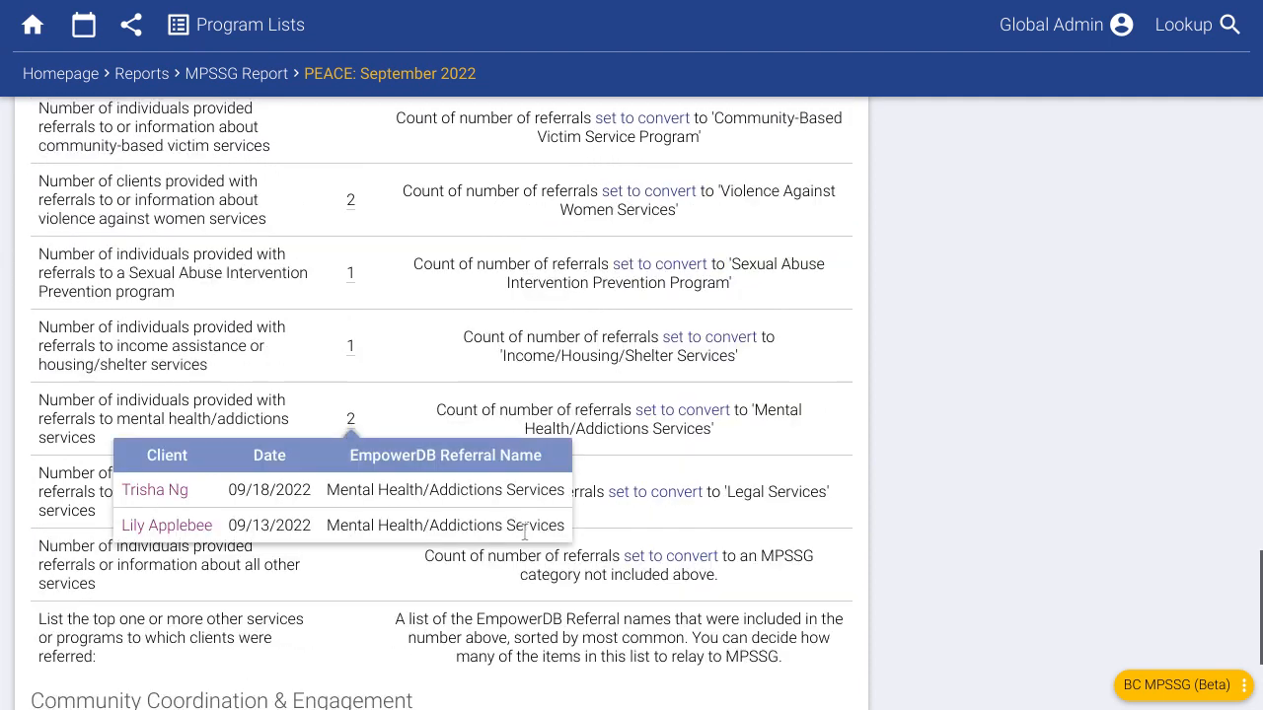
click(552, 431)
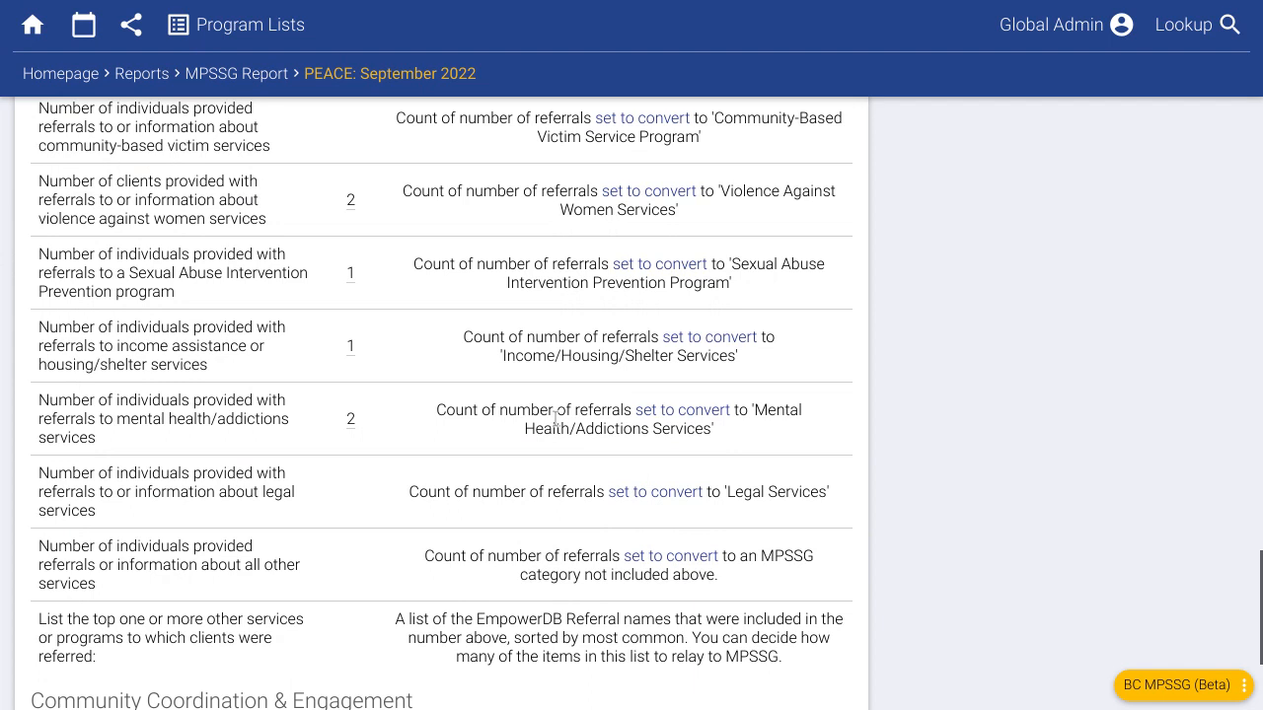
scroll(555, 419, up, 1)
scroll(481, 414, up, 2)
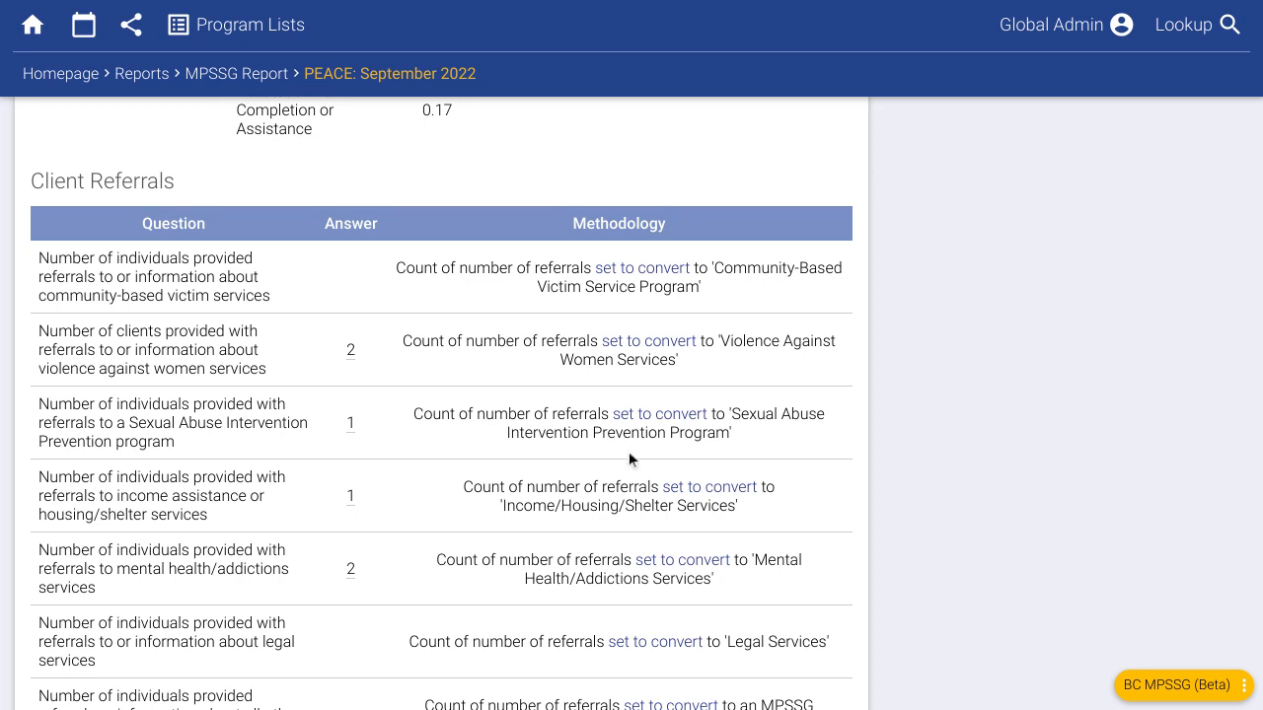
scroll(513, 429, up, 3)
scroll(511, 443, up, 10)
scroll(475, 491, up, 15)
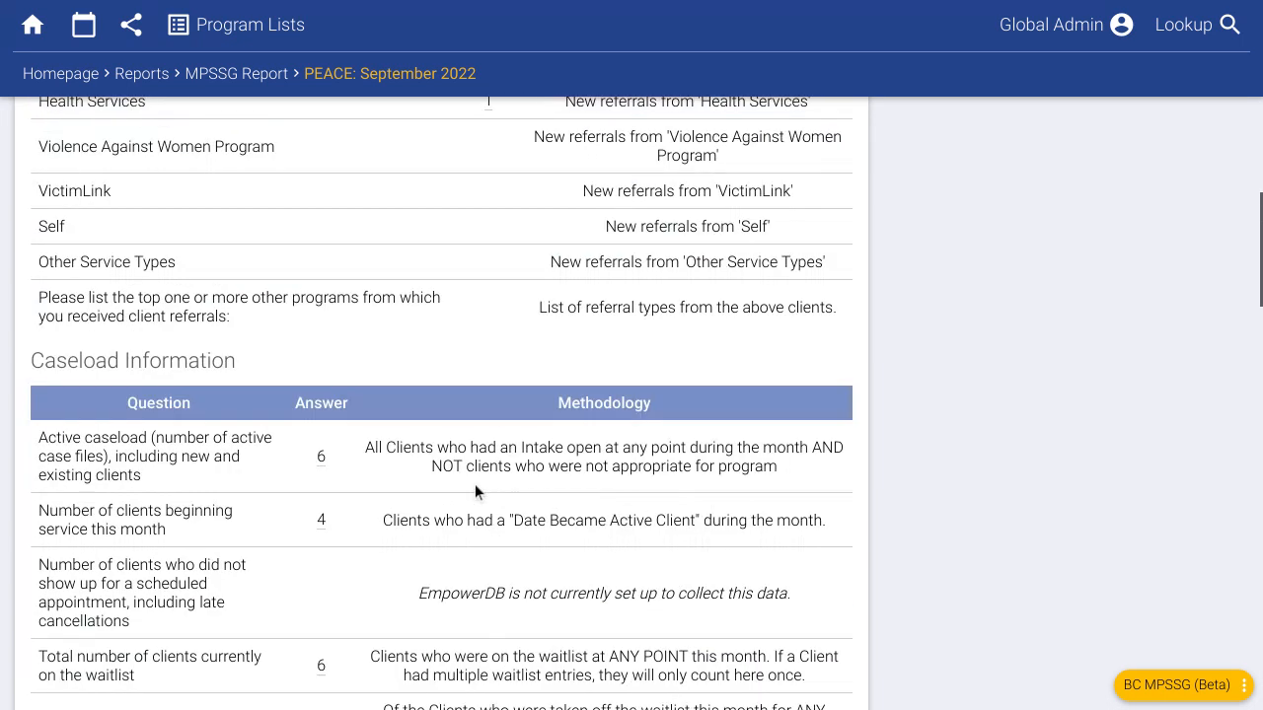
scroll(475, 492, up, 5)
scroll(474, 492, up, 6)
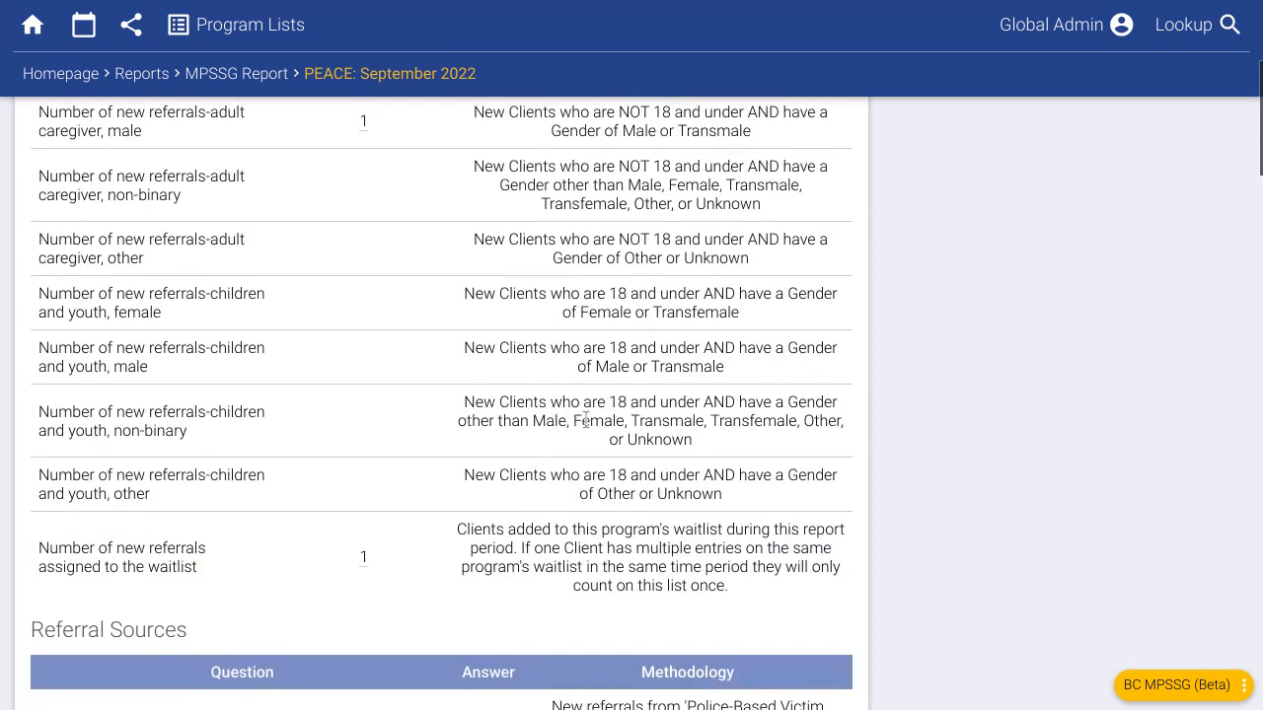
scroll(585, 419, up, 5)
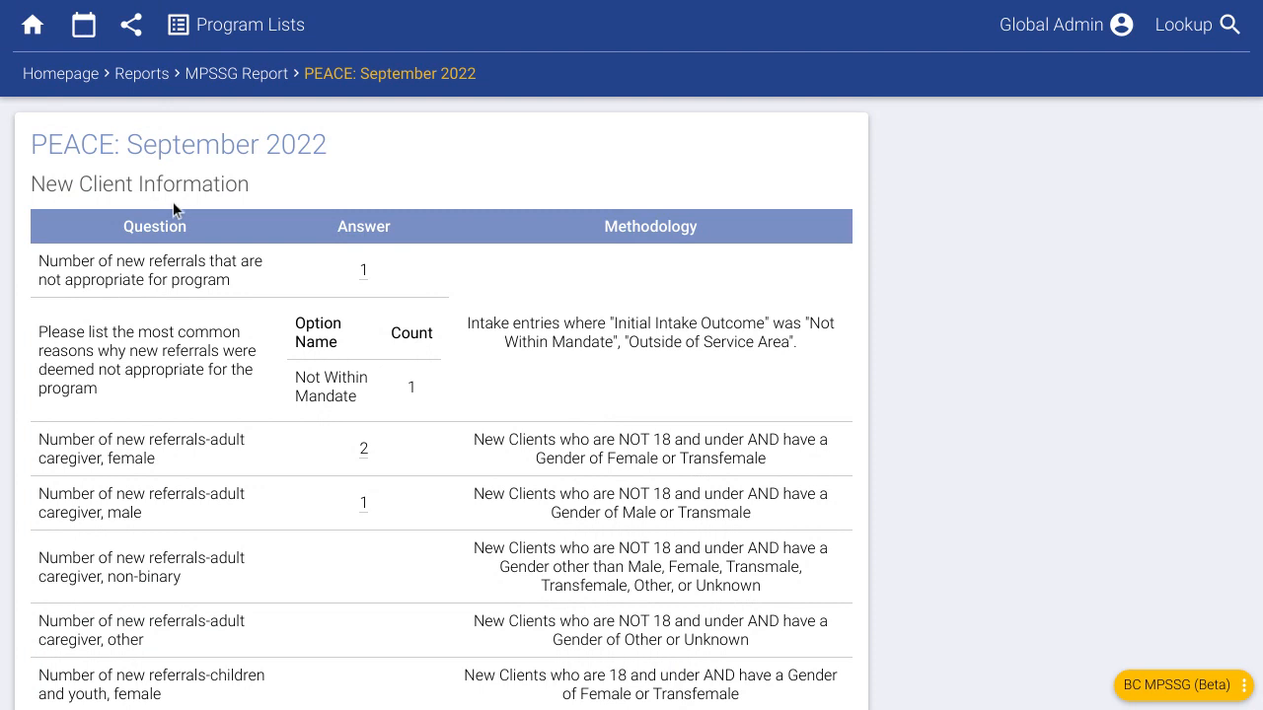
click(62, 75)
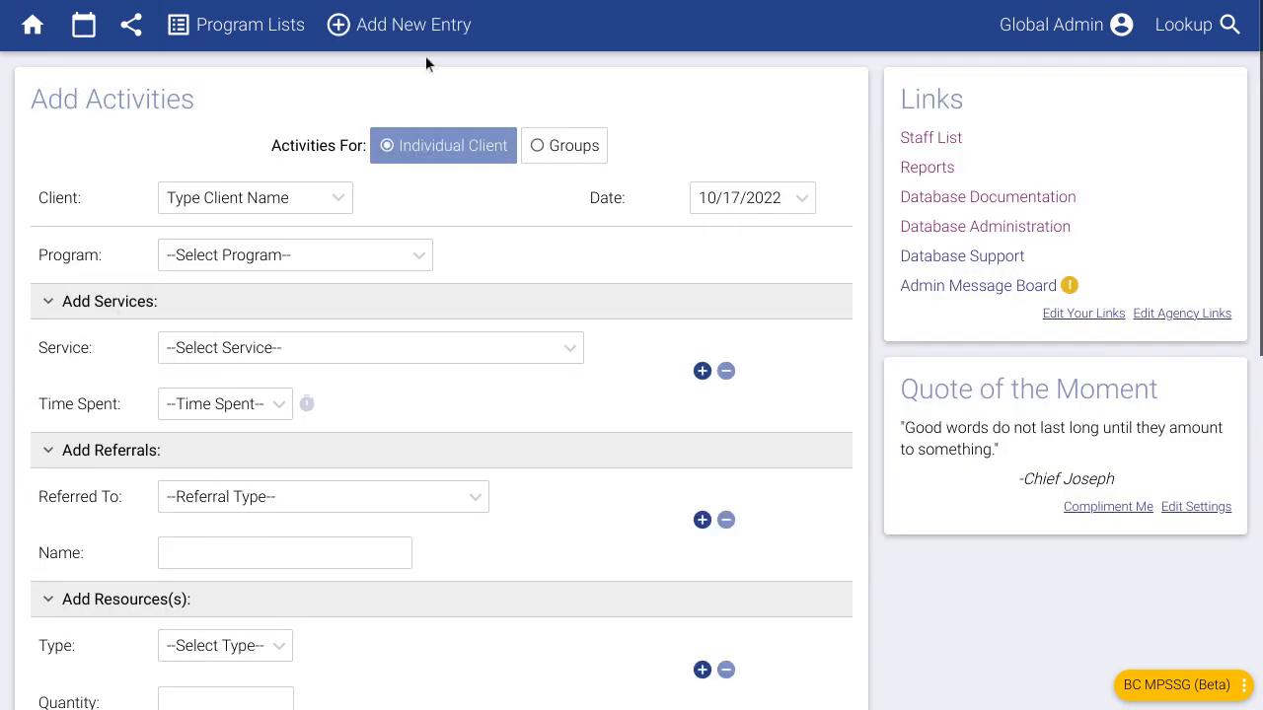
- Add an Event entry with related client program Outreach and event type Community Coordination
mouse_move(429, 46)
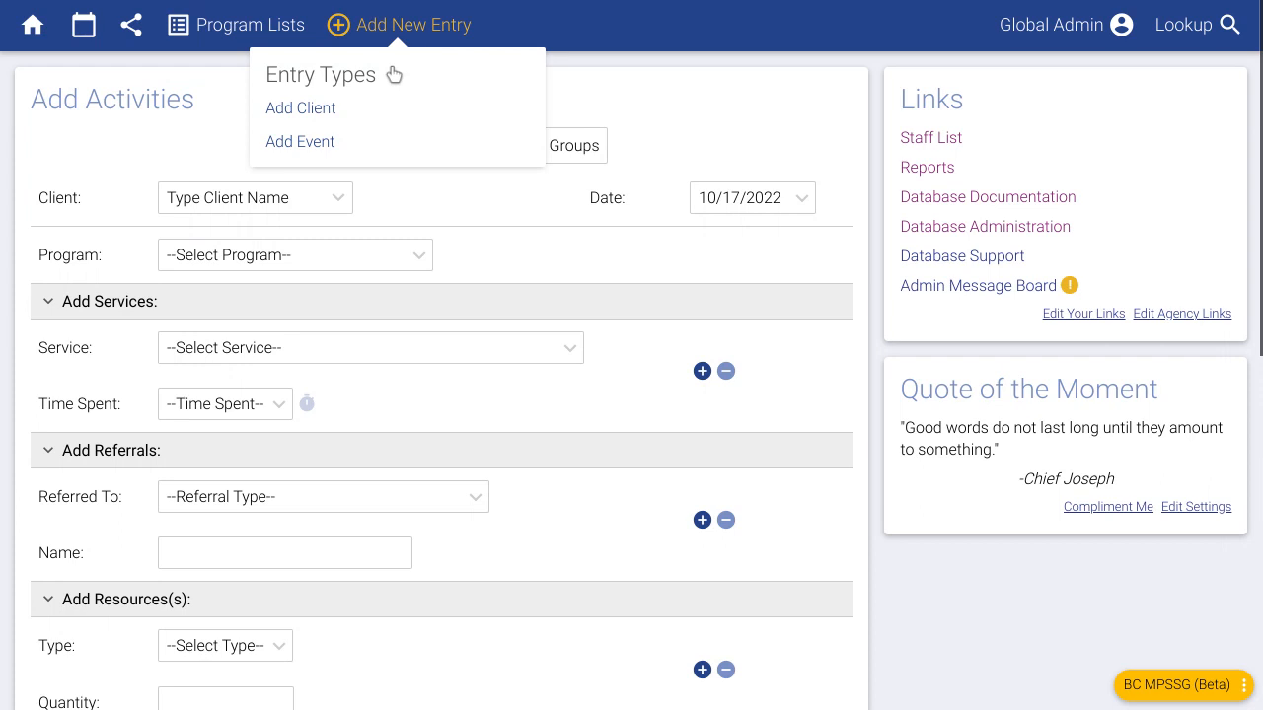
click(323, 147)
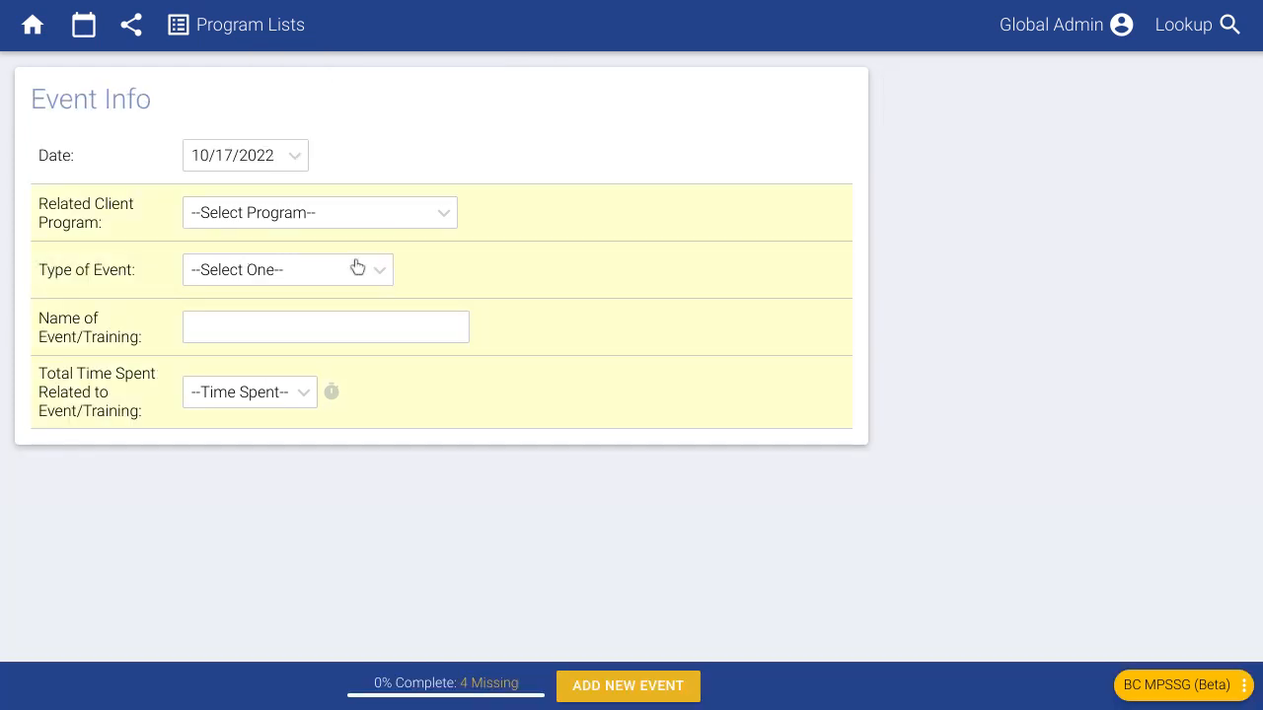
click(308, 217)
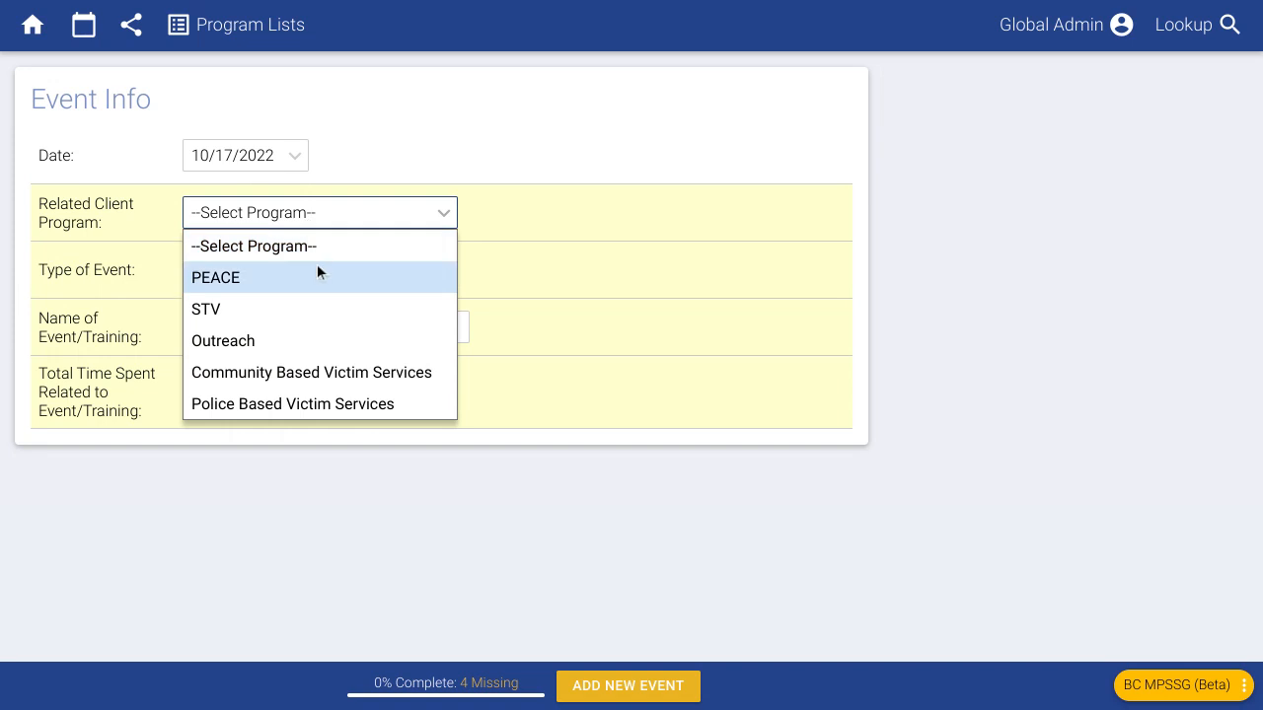
click(268, 347)
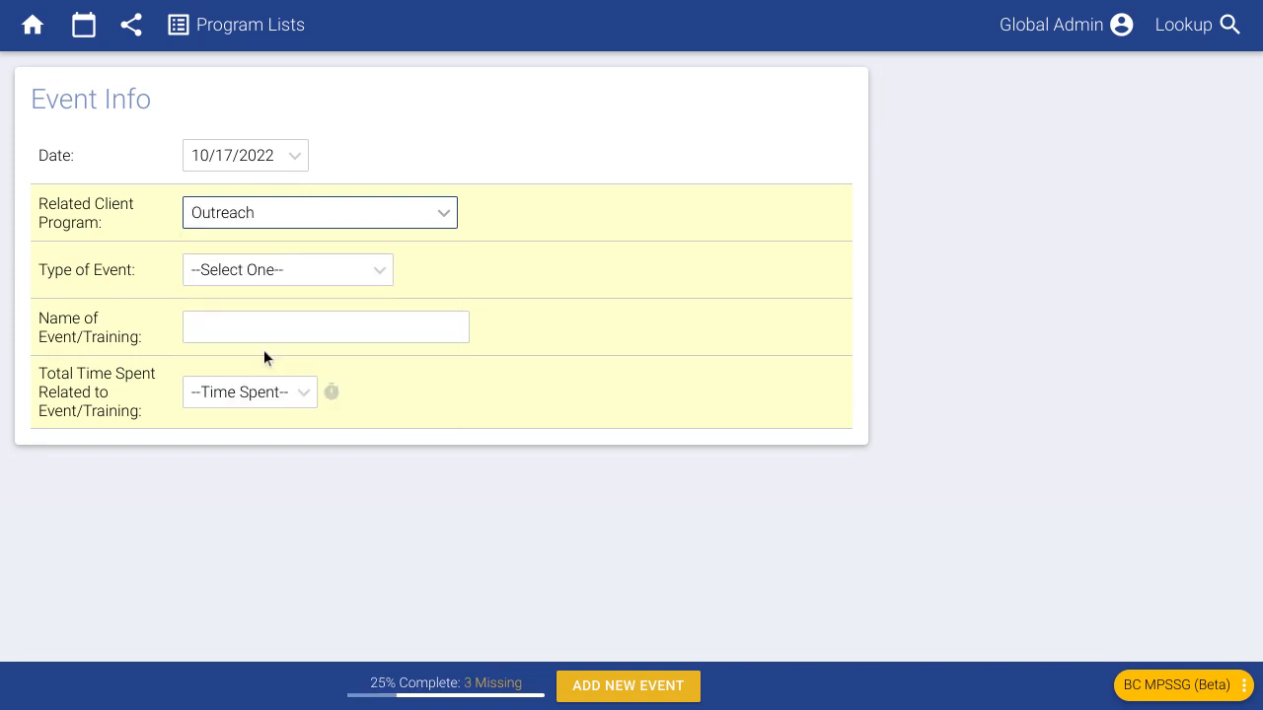
click(238, 286)
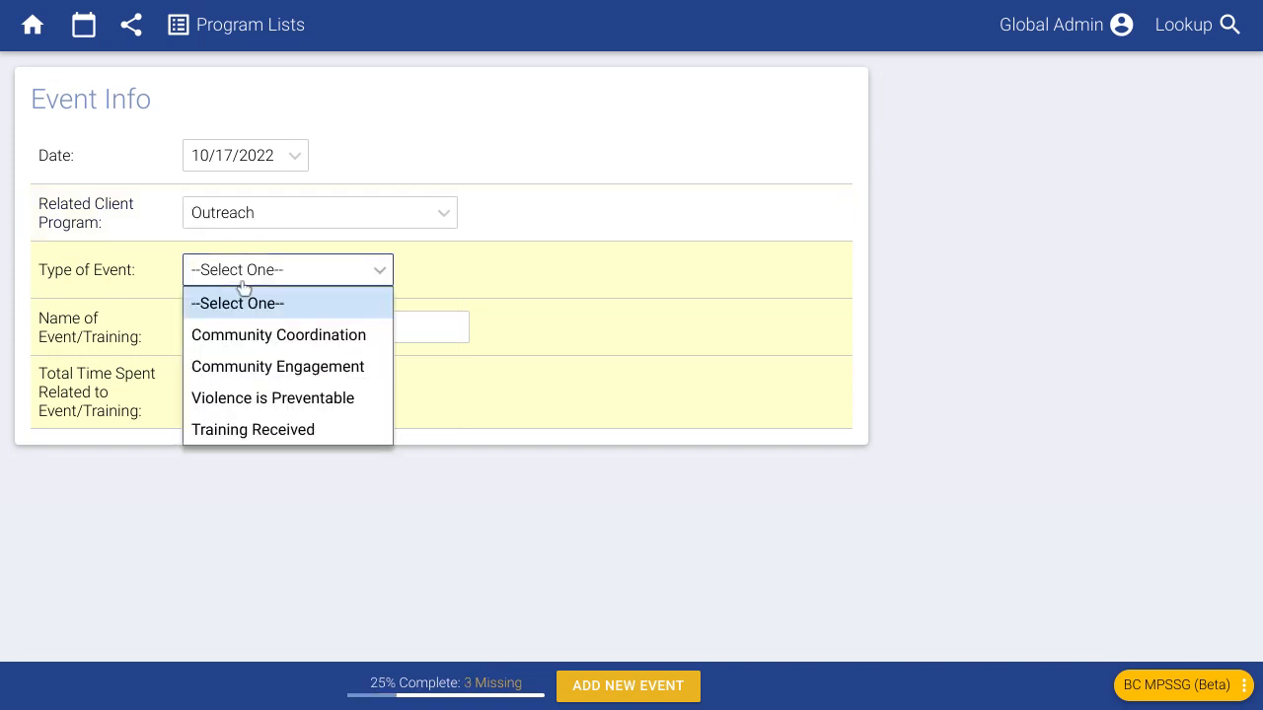
click(317, 337)
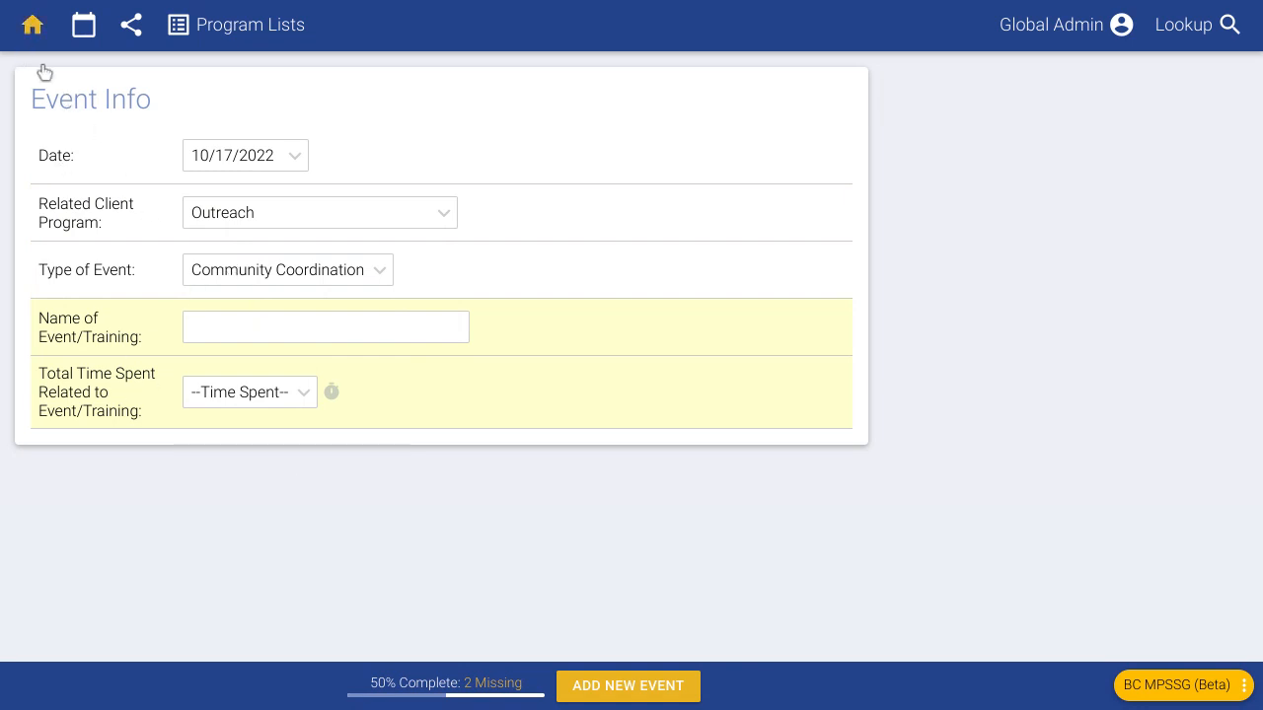
- Leave the event form without saving and open Database Administration
click(32, 25)
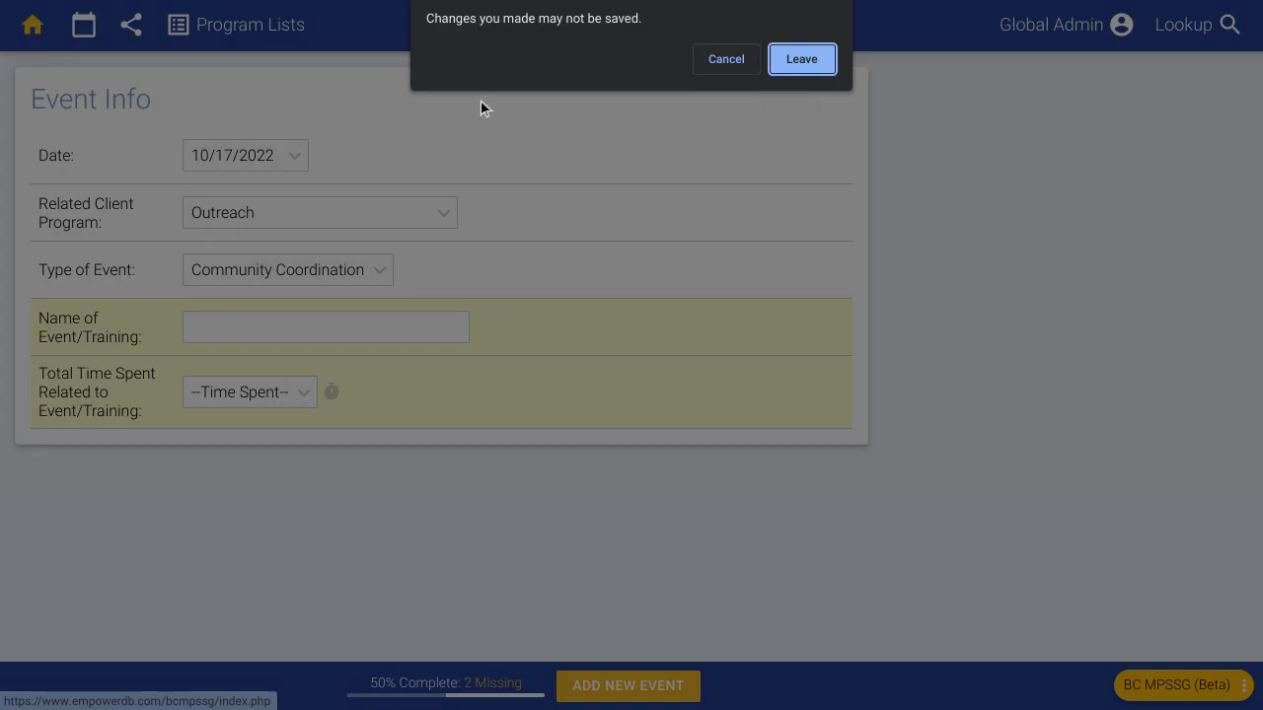
click(795, 59)
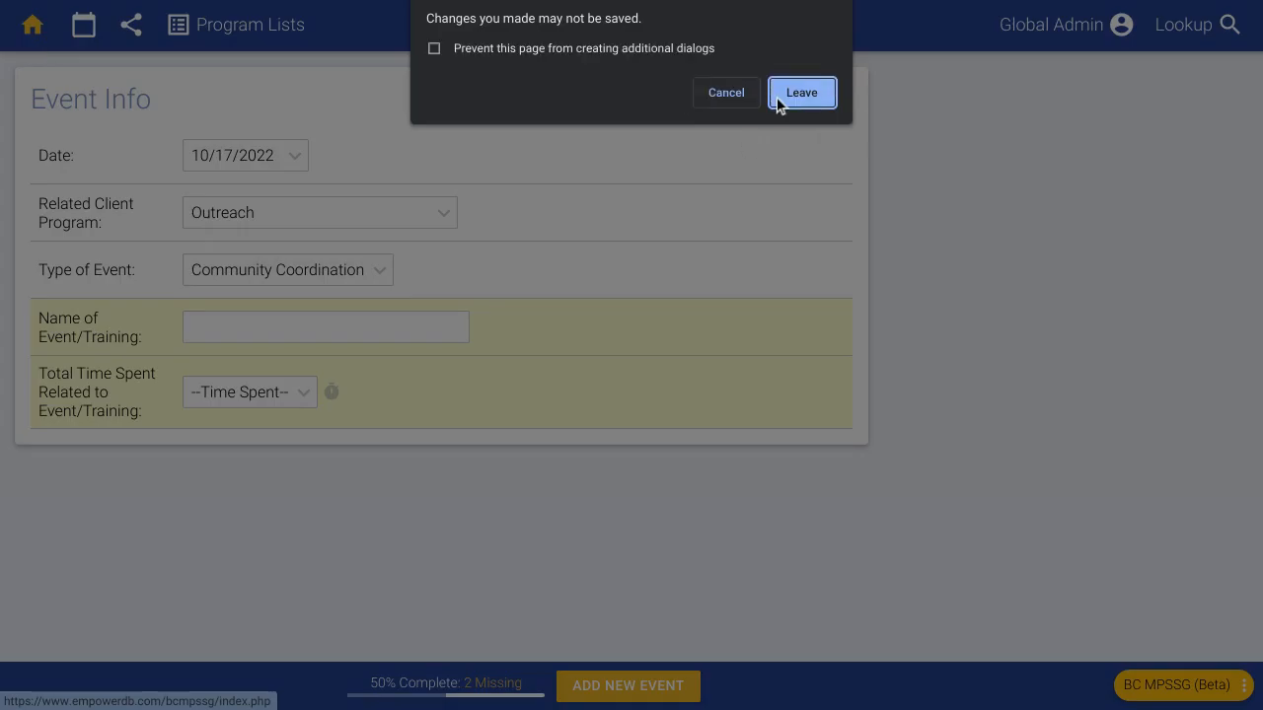
click(777, 100)
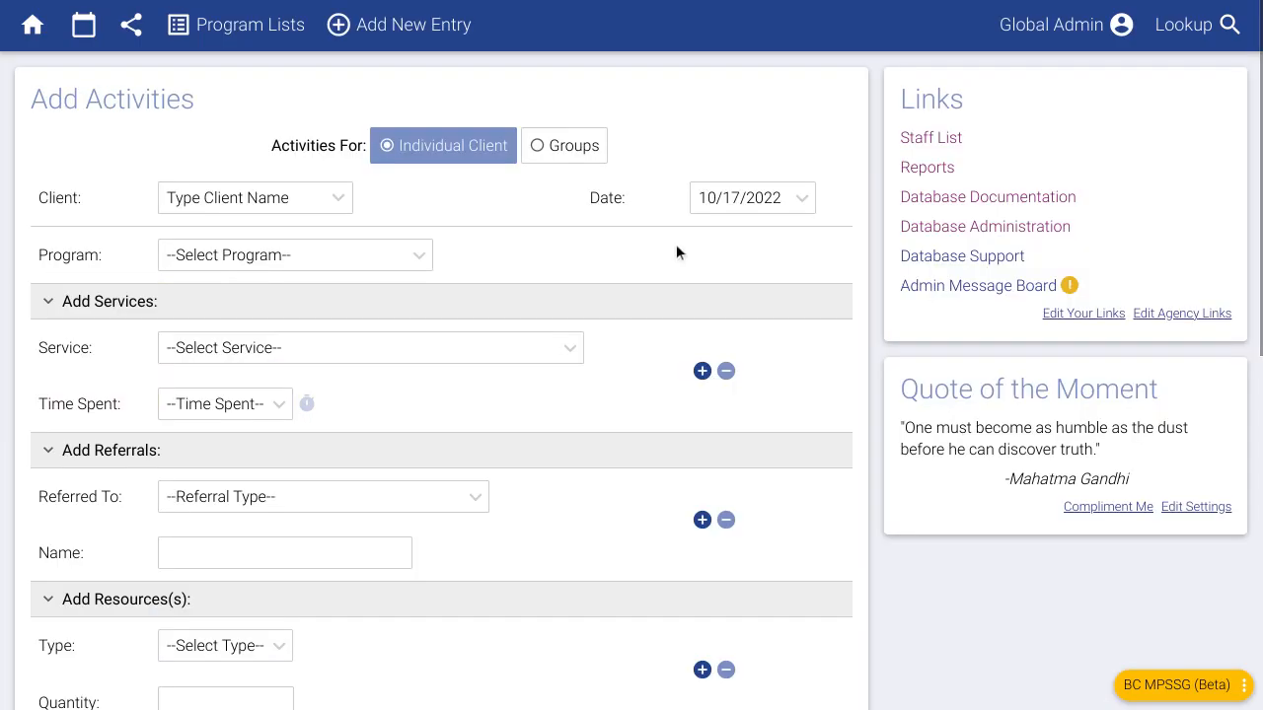
click(918, 233)
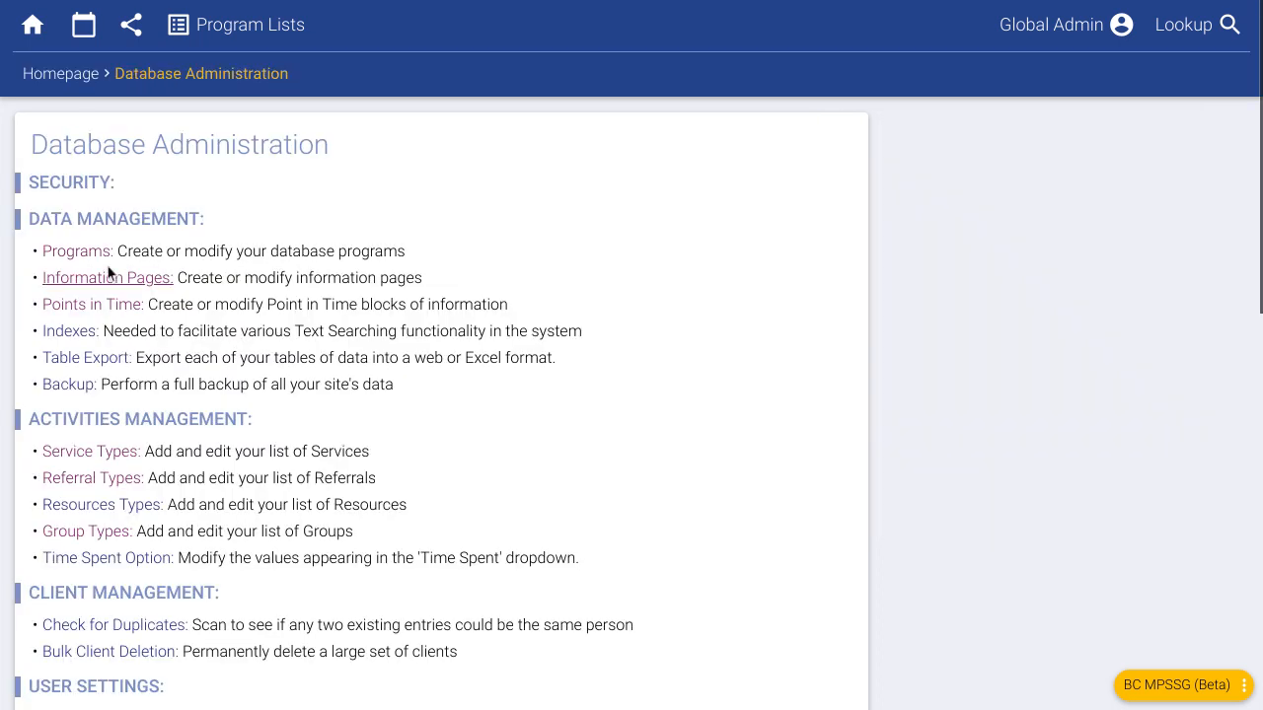
- Inspect the Police Based Victim Services program settings, then return to the Programs list
click(77, 253)
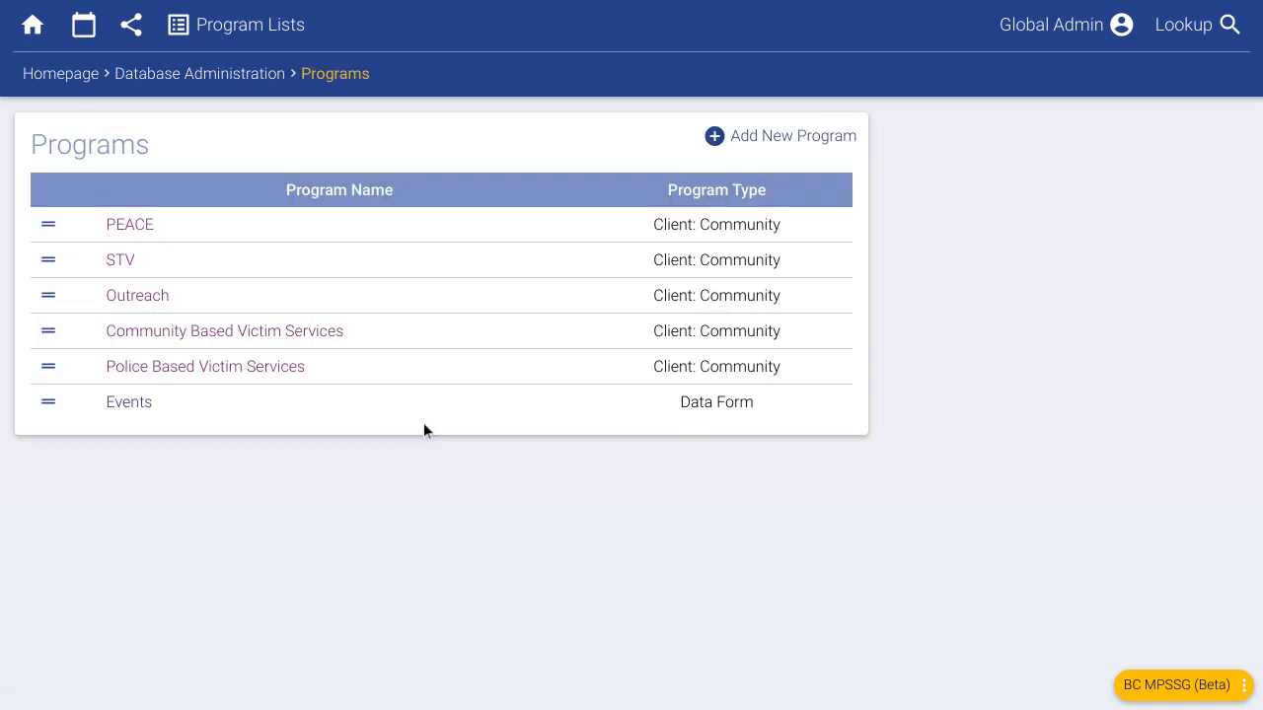
click(151, 371)
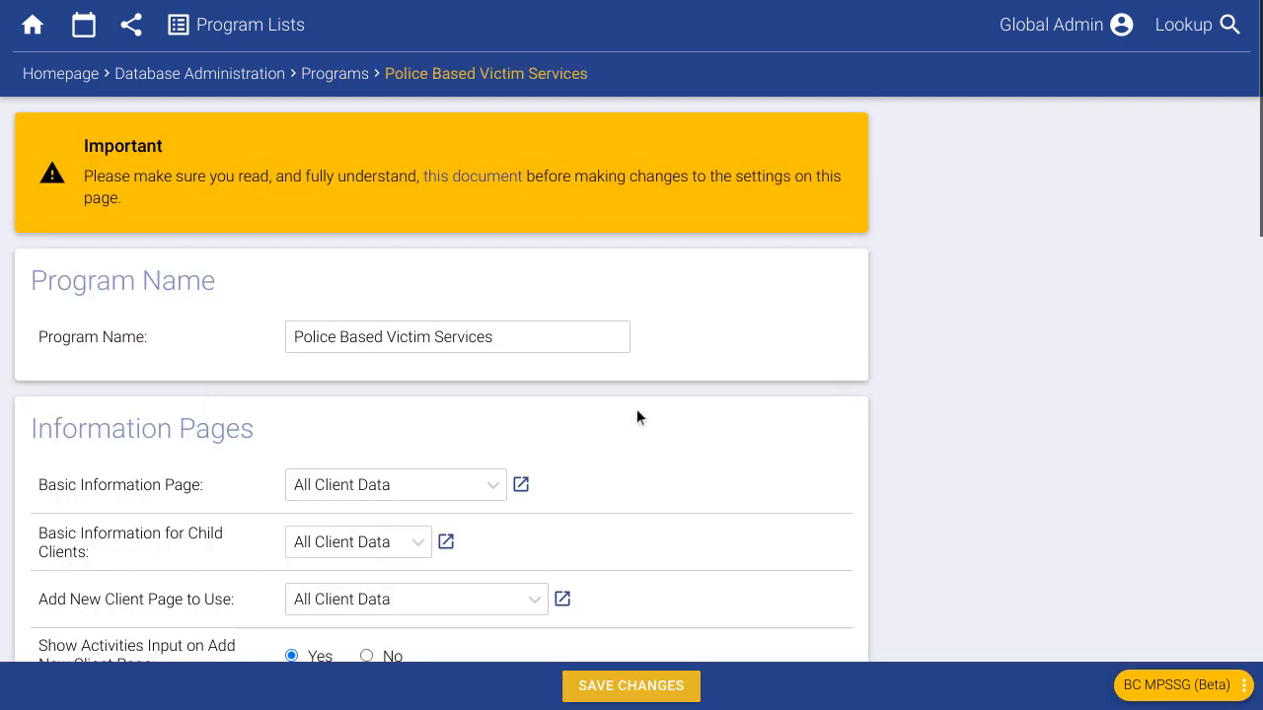
scroll(636, 409, down, 15)
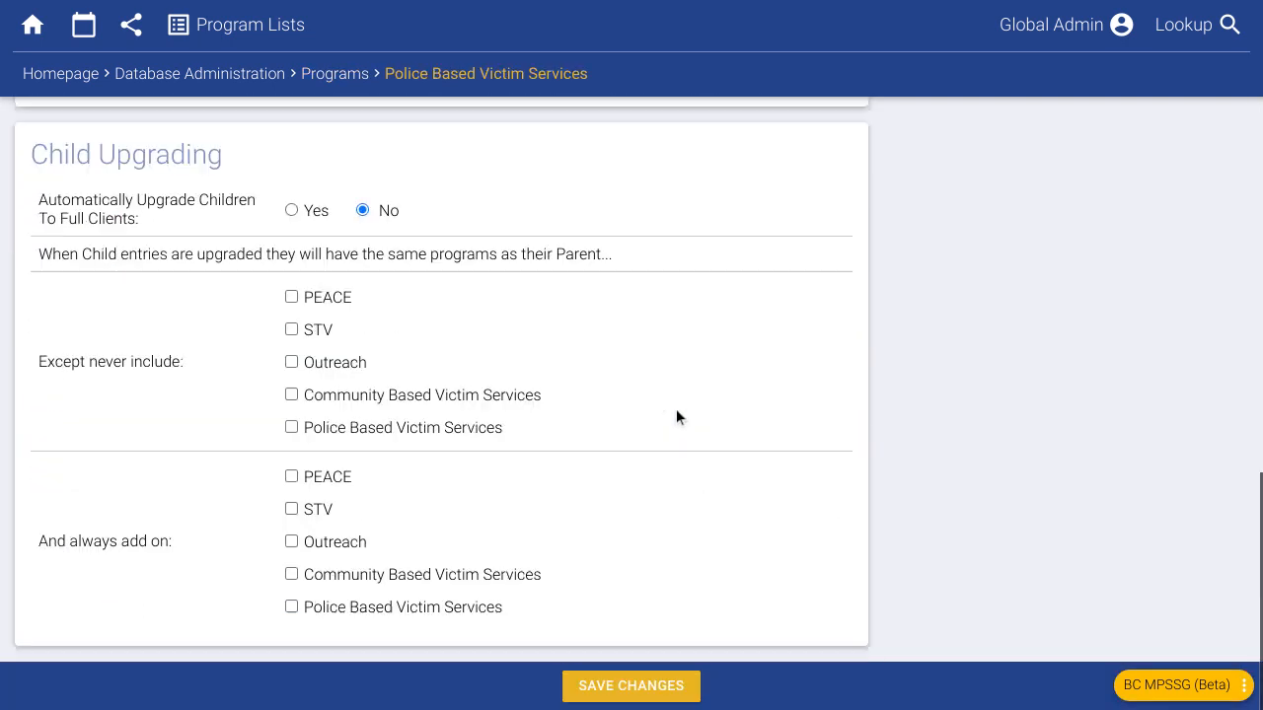
click(1130, 685)
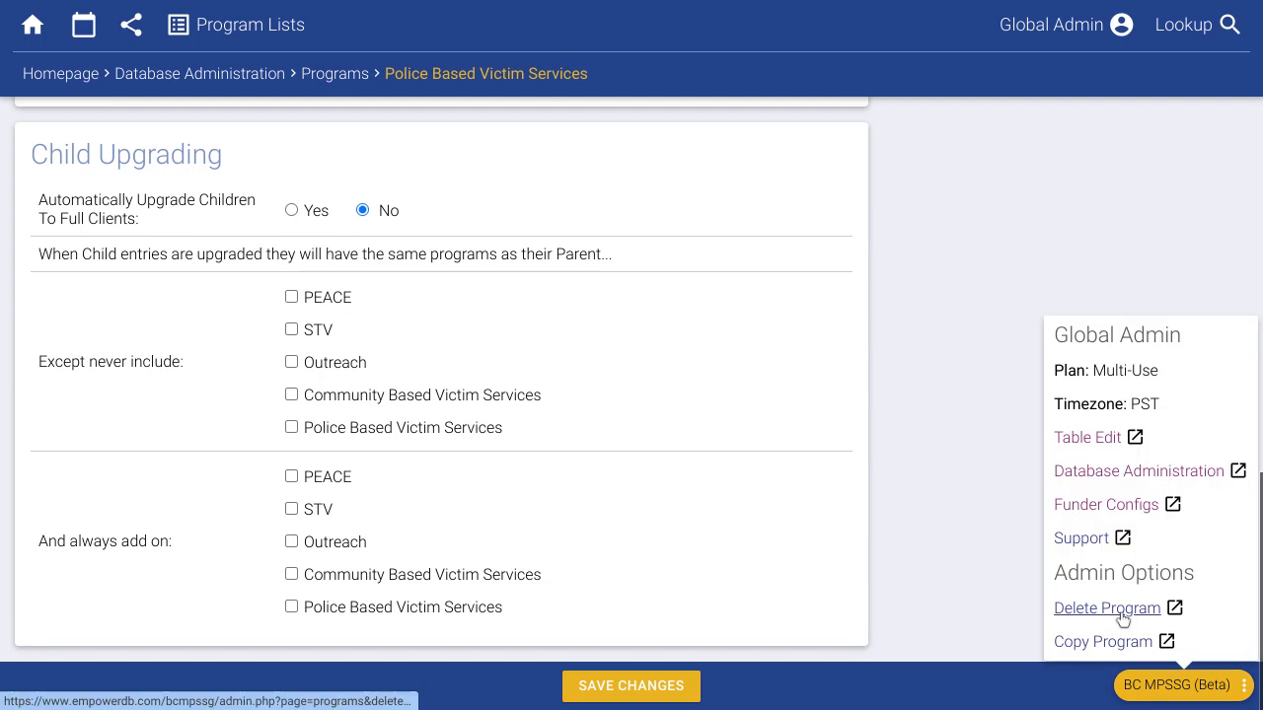
scroll(759, 434, up, 5)
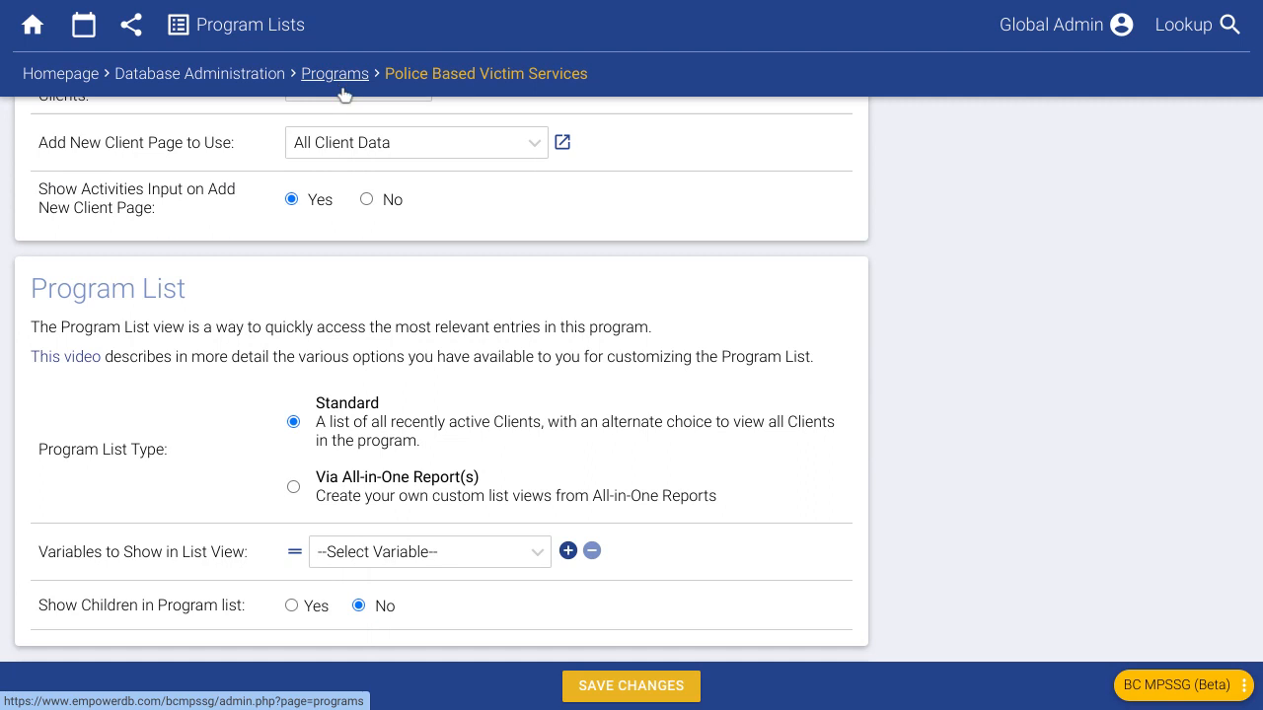
scroll(368, 424, up, 4)
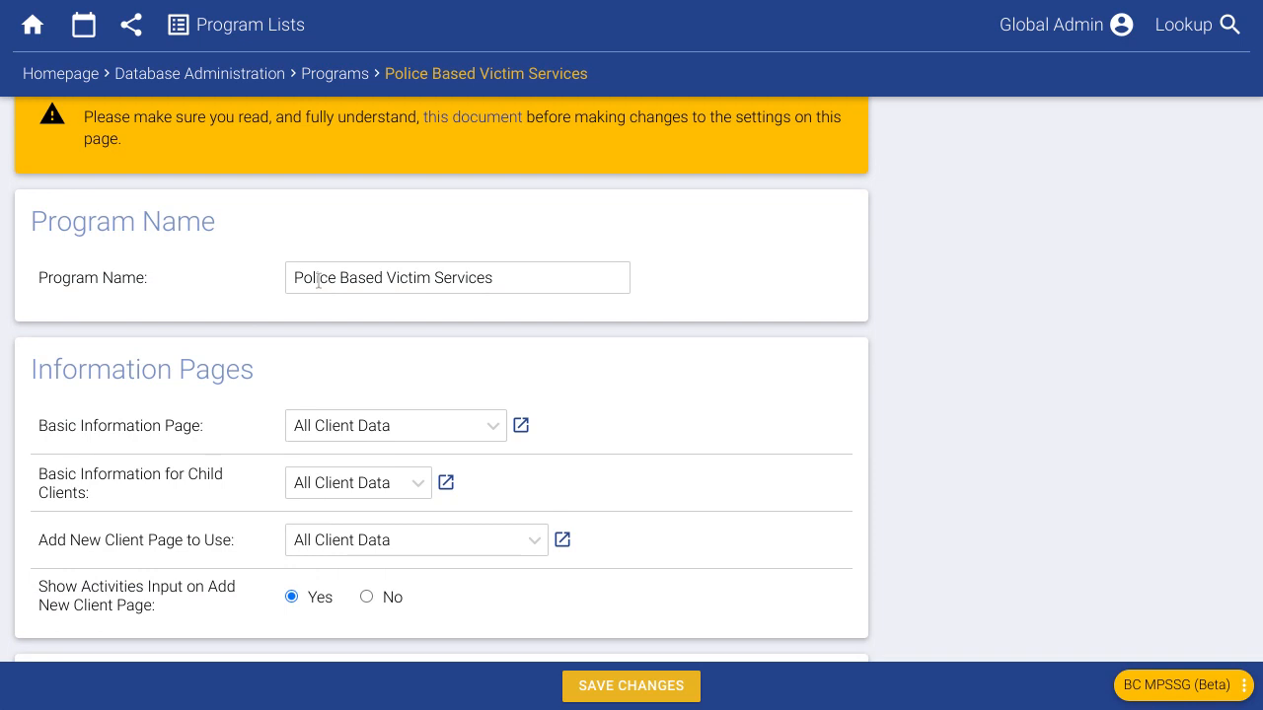
click(333, 75)
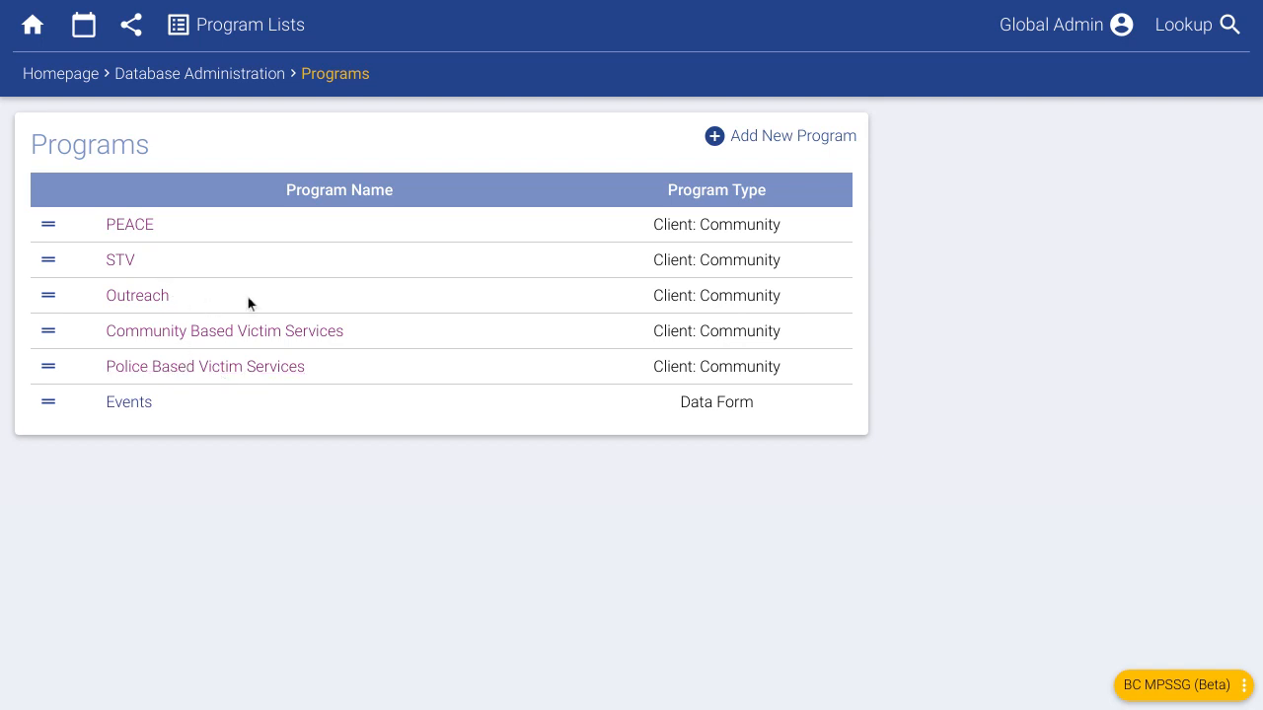
- Look over the Outreach program's name and settings, then return to Database Administration
click(164, 301)
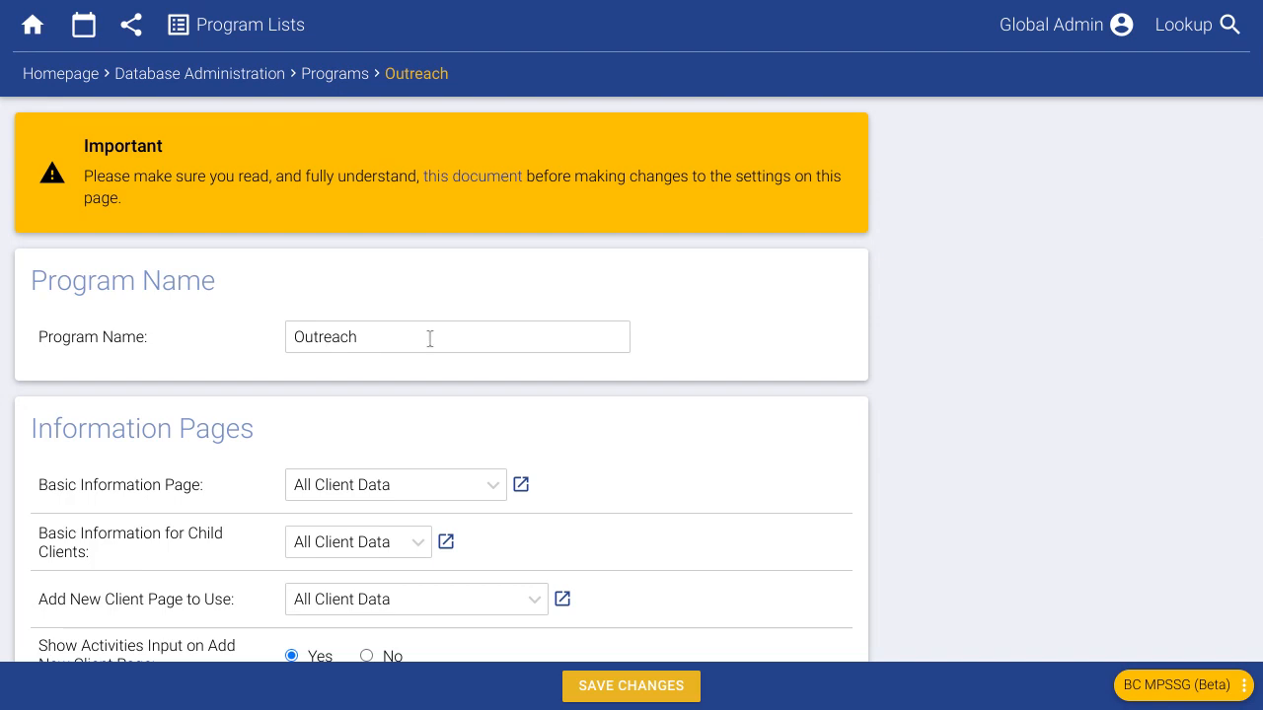
double_click(336, 347)
click(933, 448)
scroll(237, 399, down, 2)
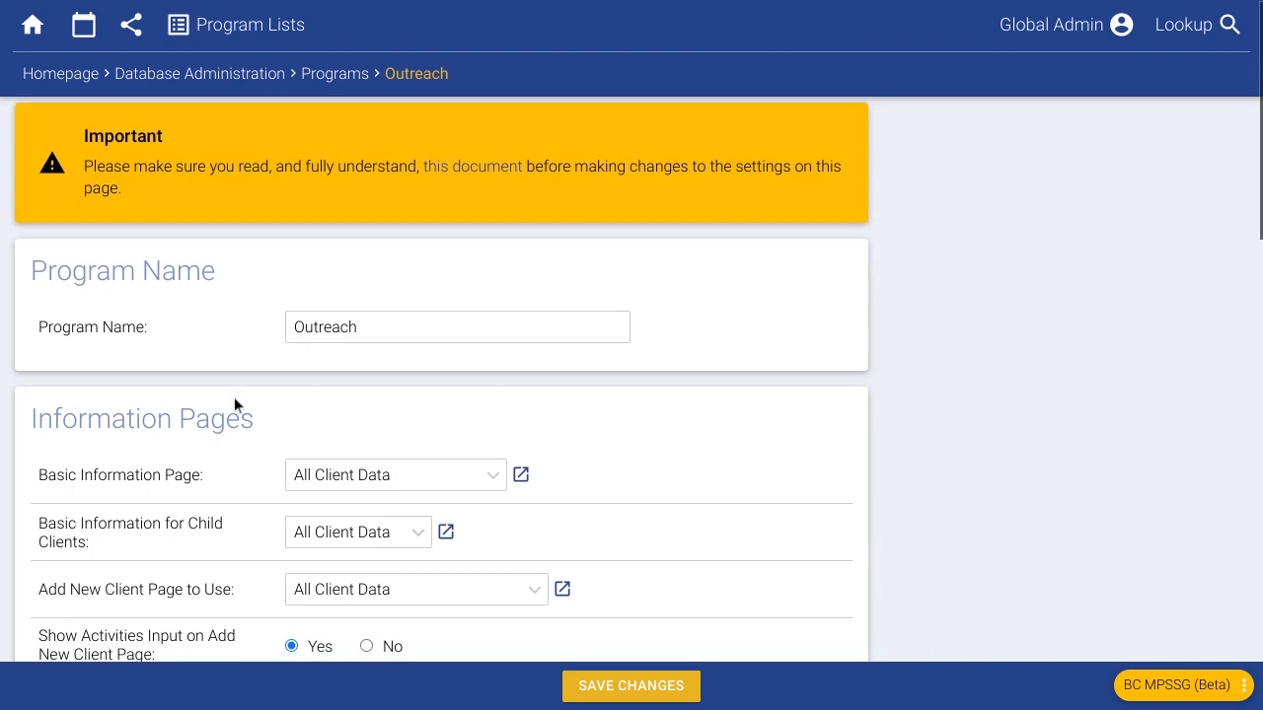
scroll(233, 389, down, 2)
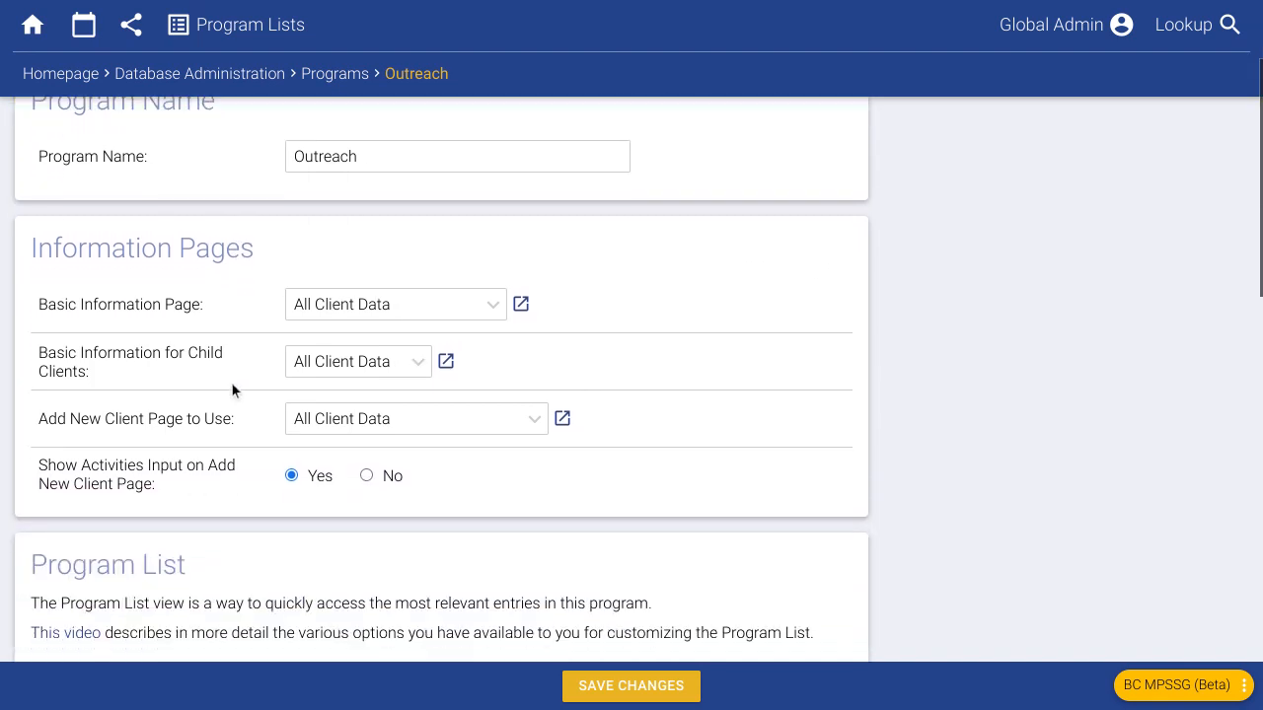
scroll(233, 377, up, 1)
scroll(237, 370, up, 3)
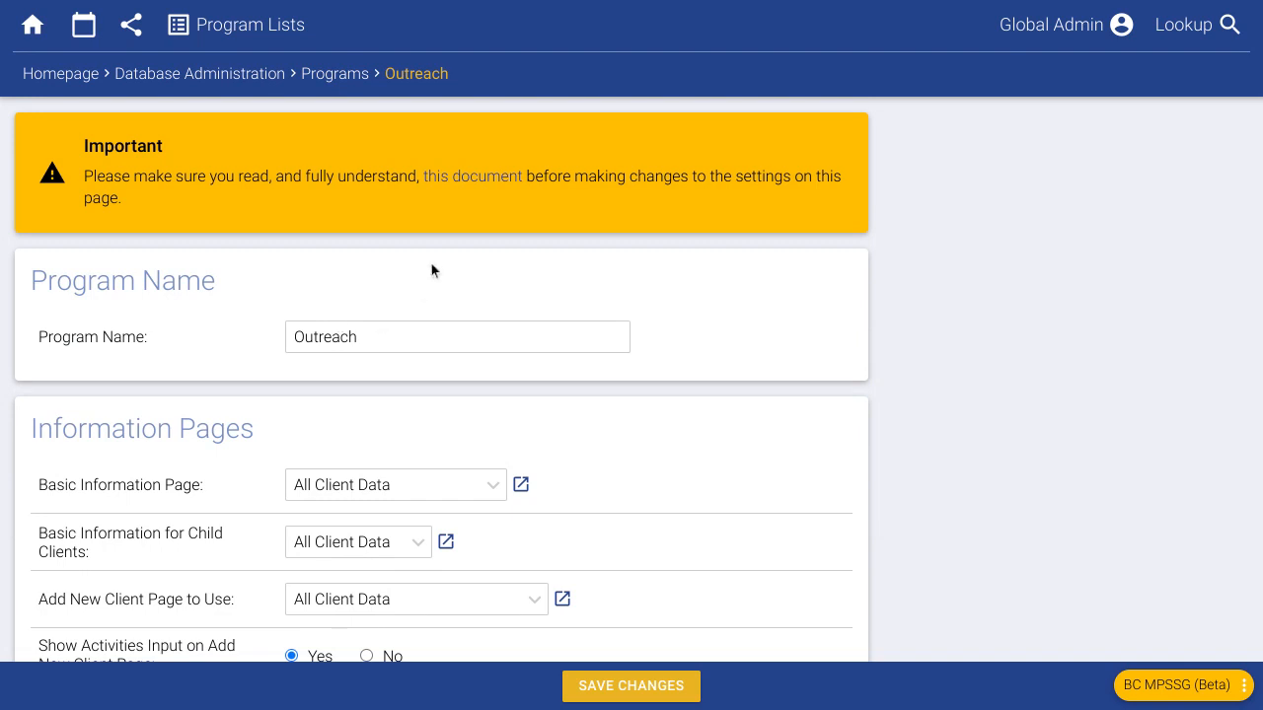
click(219, 75)
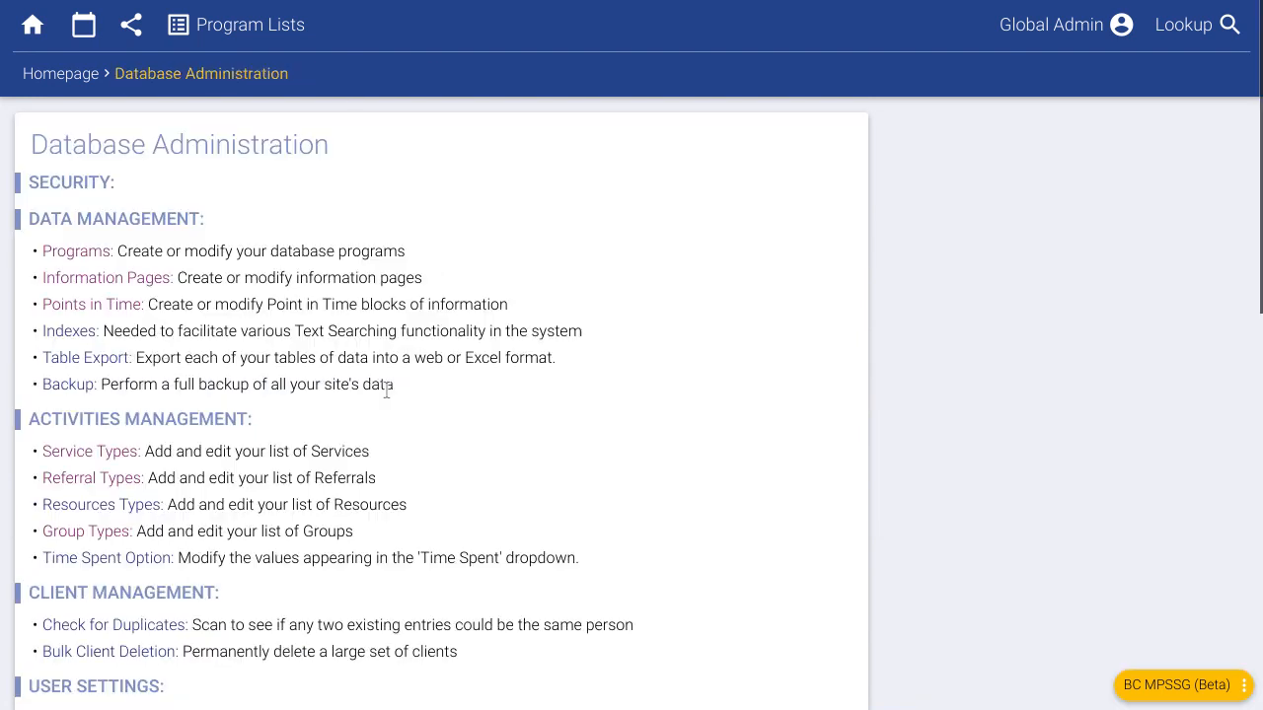
- Scroll down the Active Services table to the Inactive Services header
scroll(264, 426, down, 1)
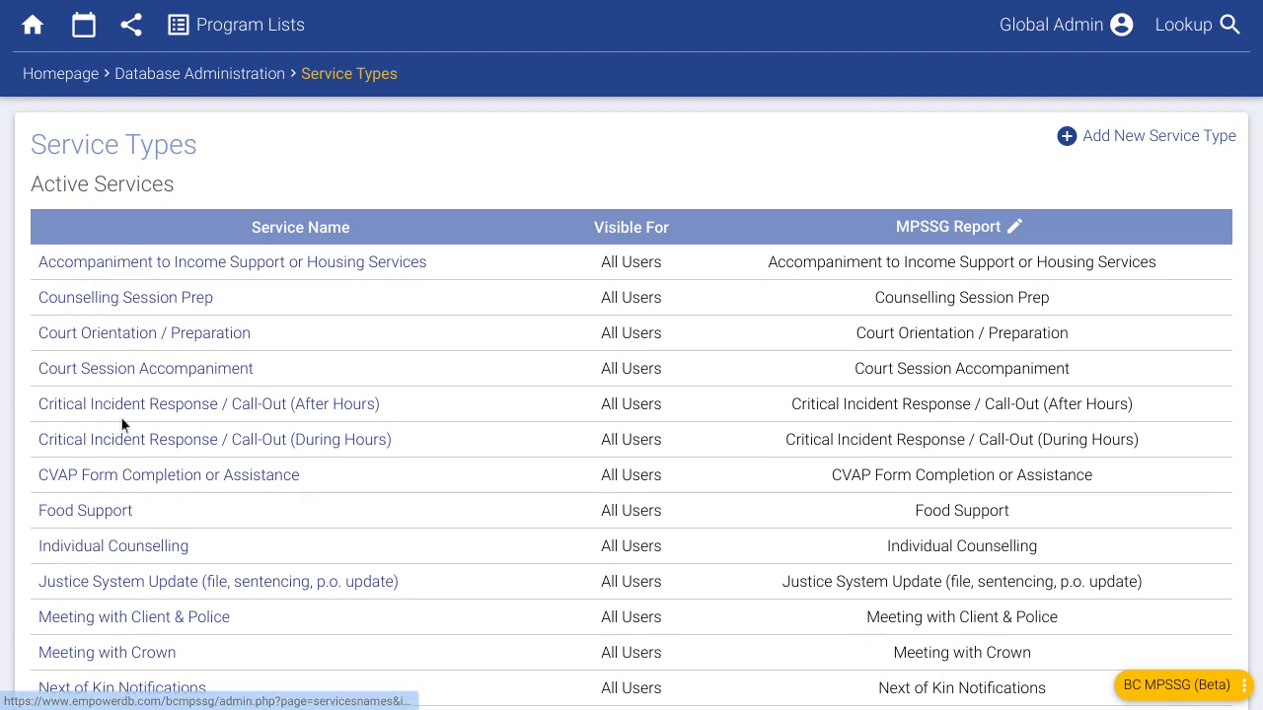
scroll(139, 421, down, 3)
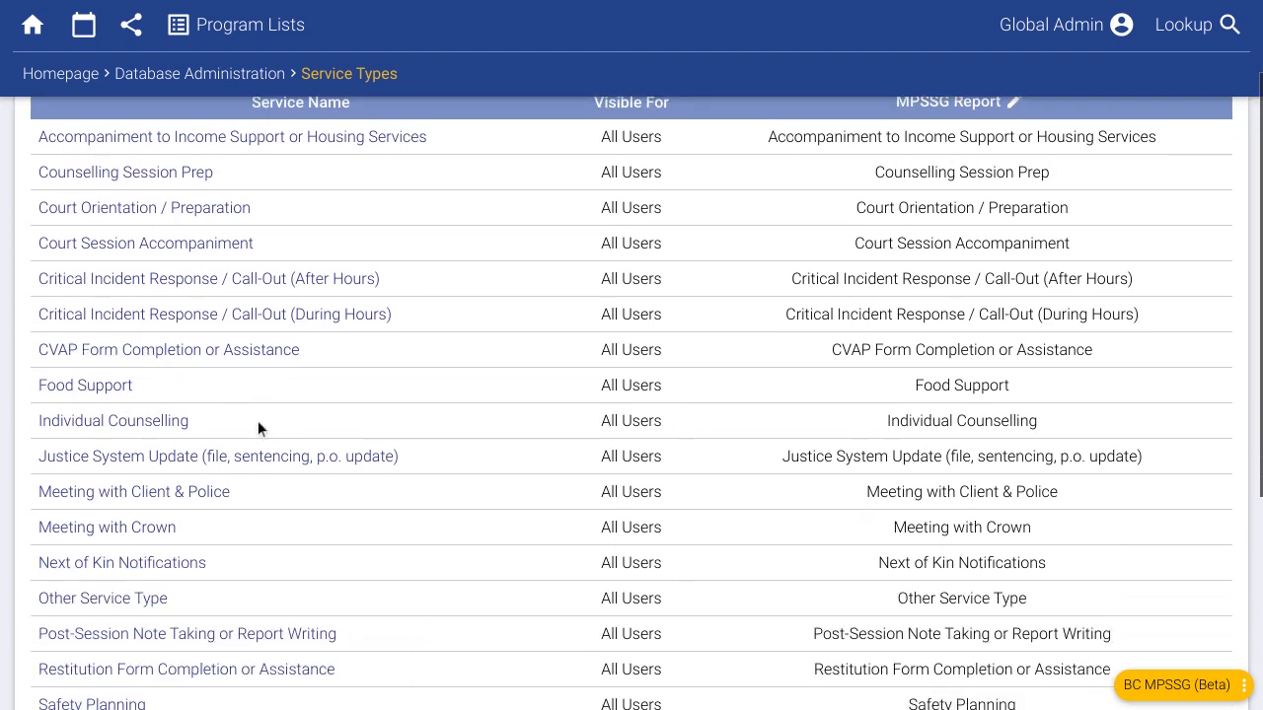
scroll(296, 412, down, 2)
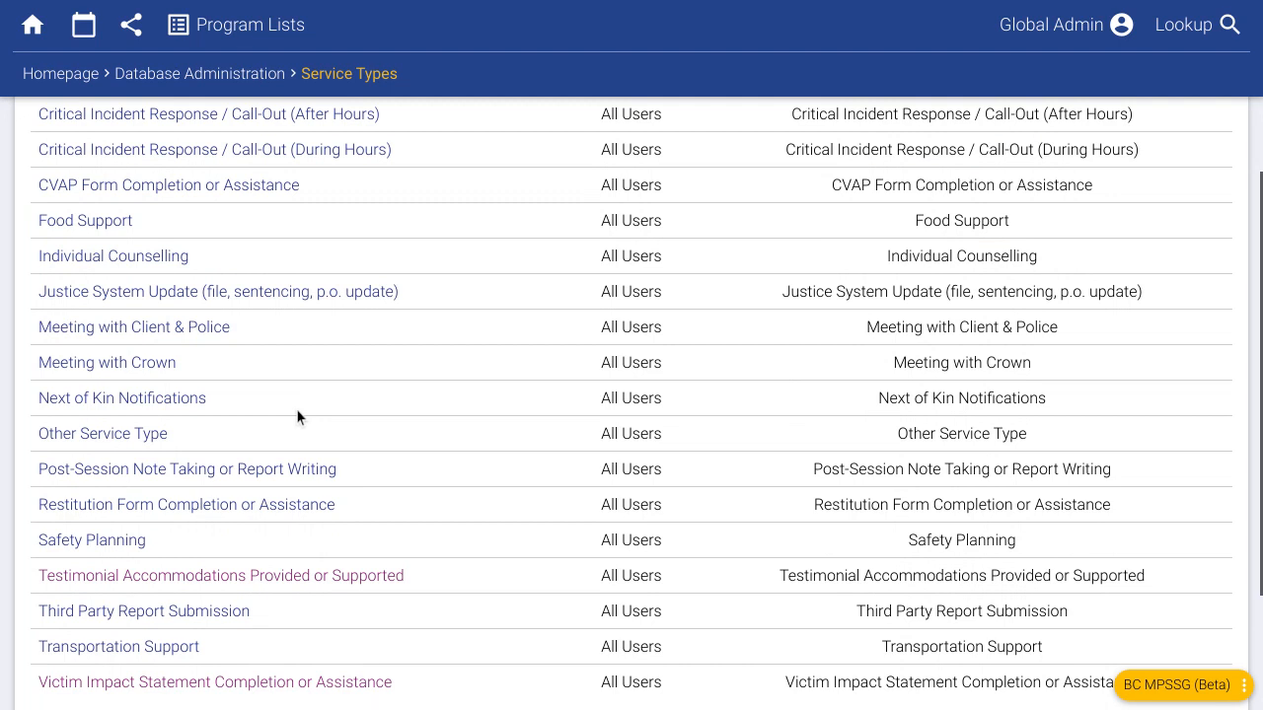
scroll(296, 408, down, 1)
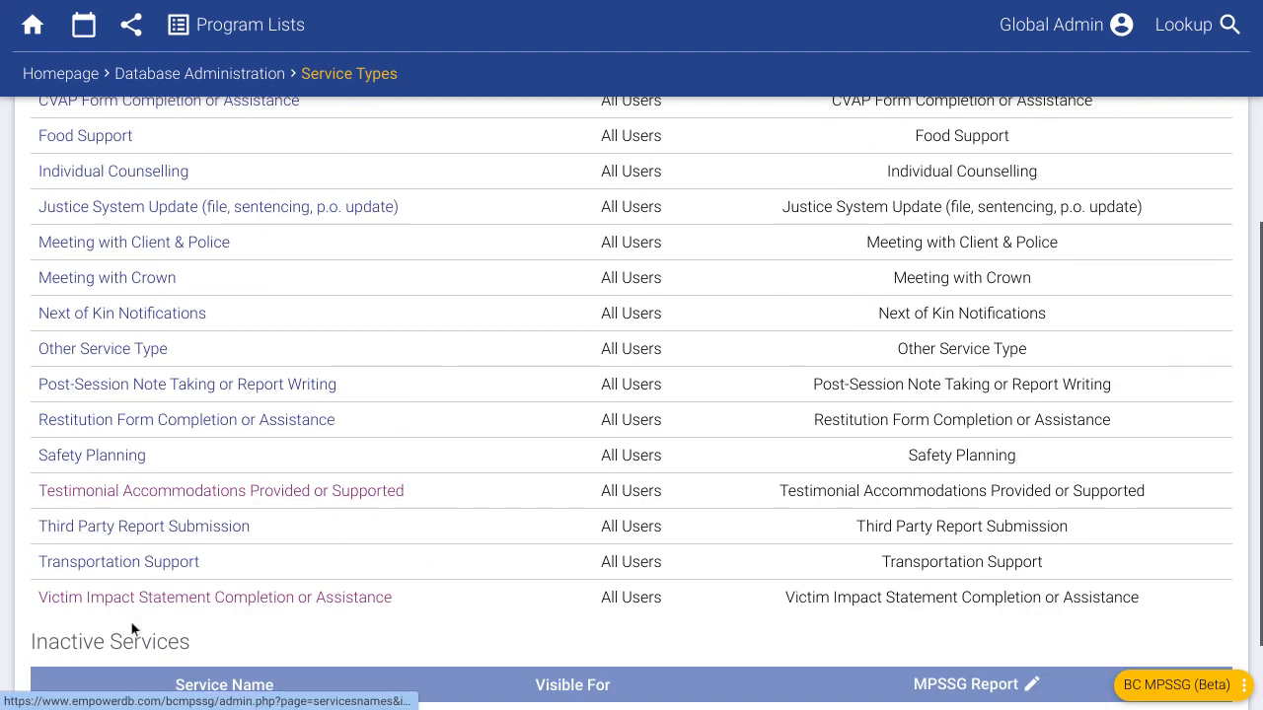
click(259, 498)
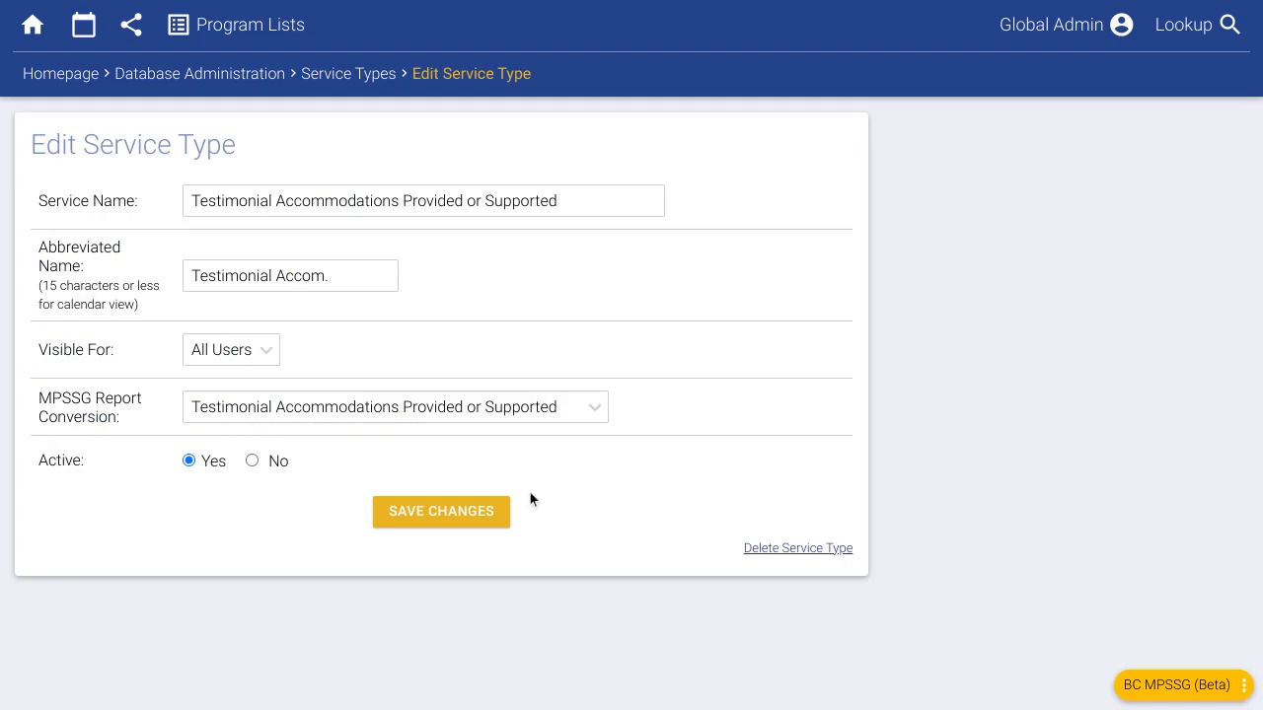
click(250, 465)
click(204, 463)
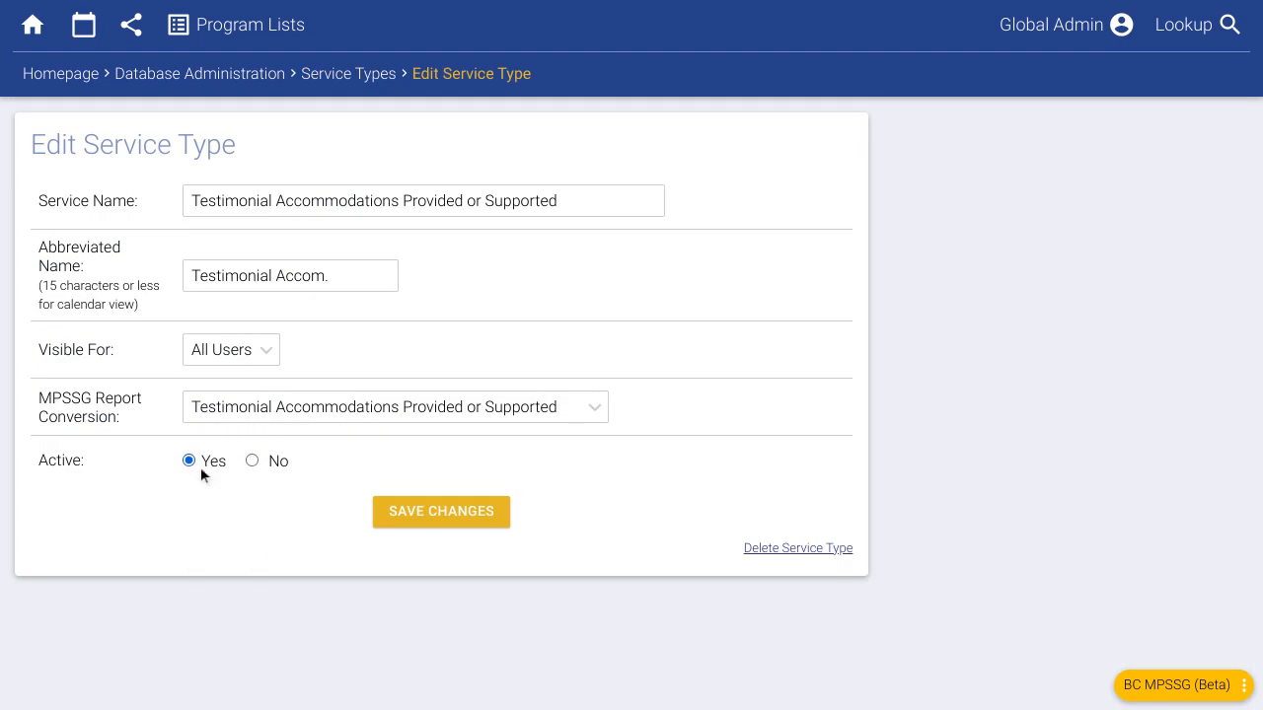
click(231, 359)
click(270, 424)
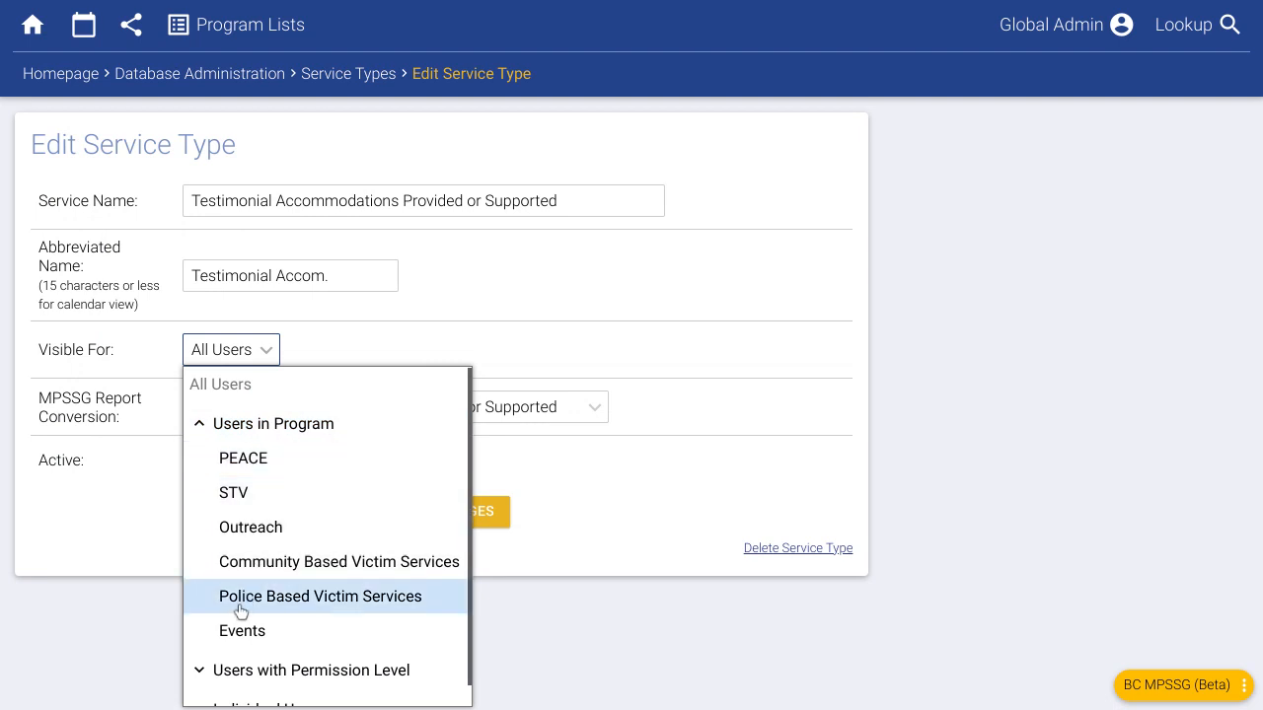
click(243, 458)
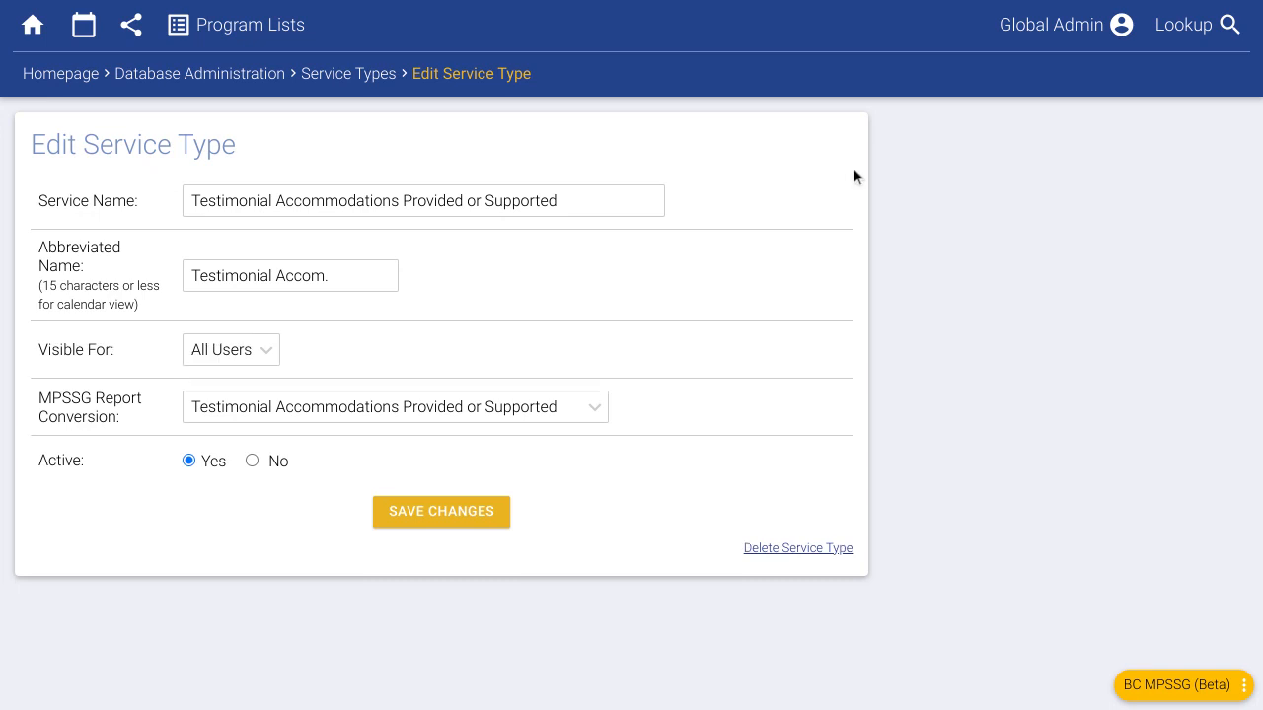
drag(566, 200, 188, 200)
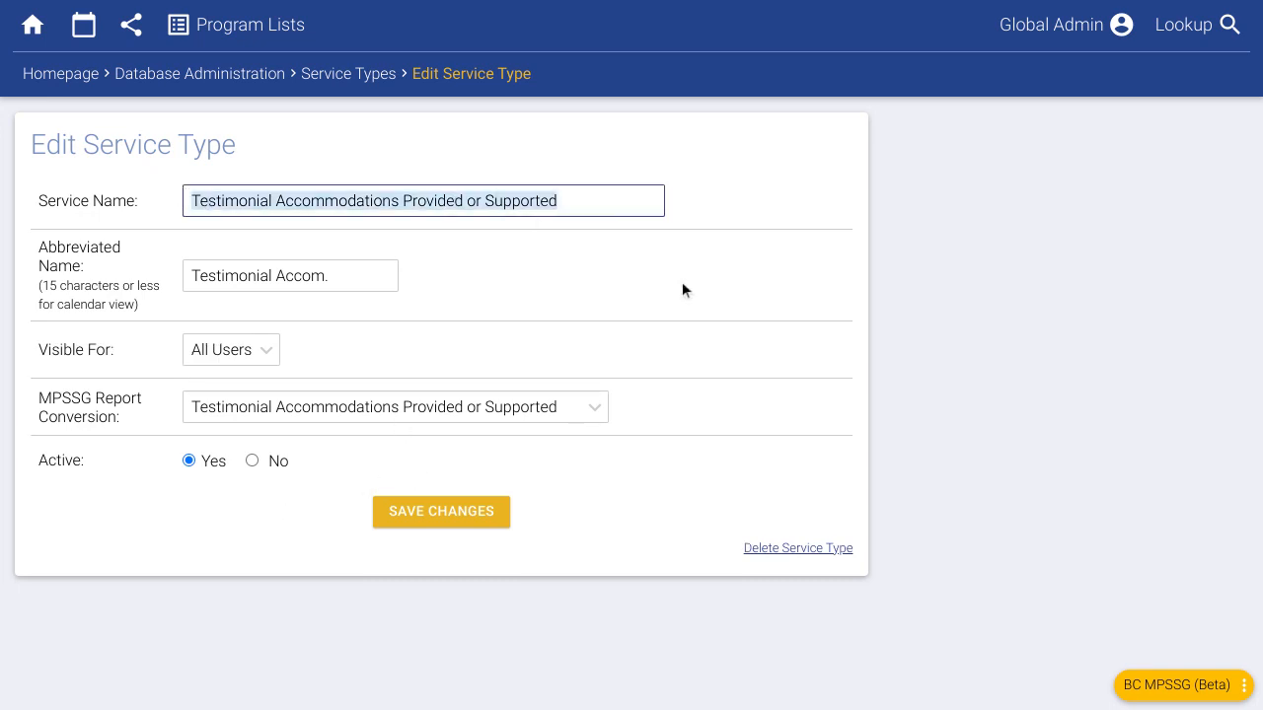
click(518, 284)
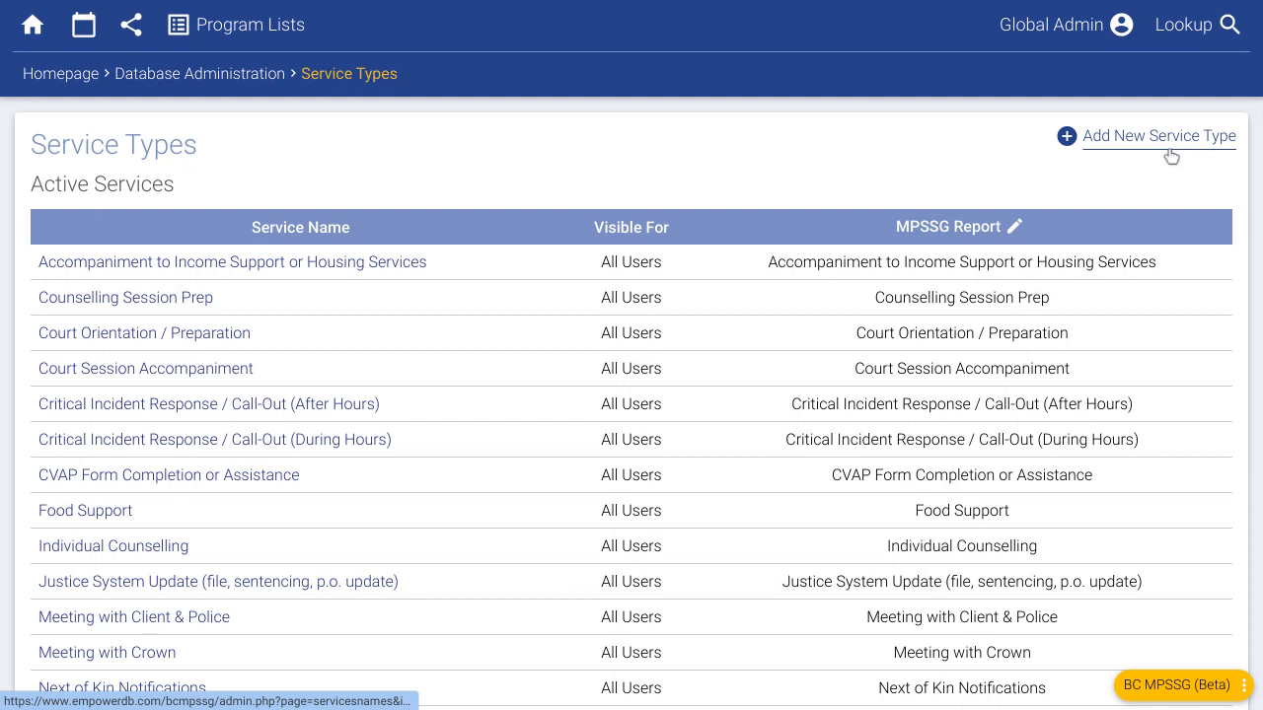
- Draft a service type 'Whatever Something Else' mapped to the Justice System Update MPSSG category
click(1168, 151)
click(490, 205)
text(What)
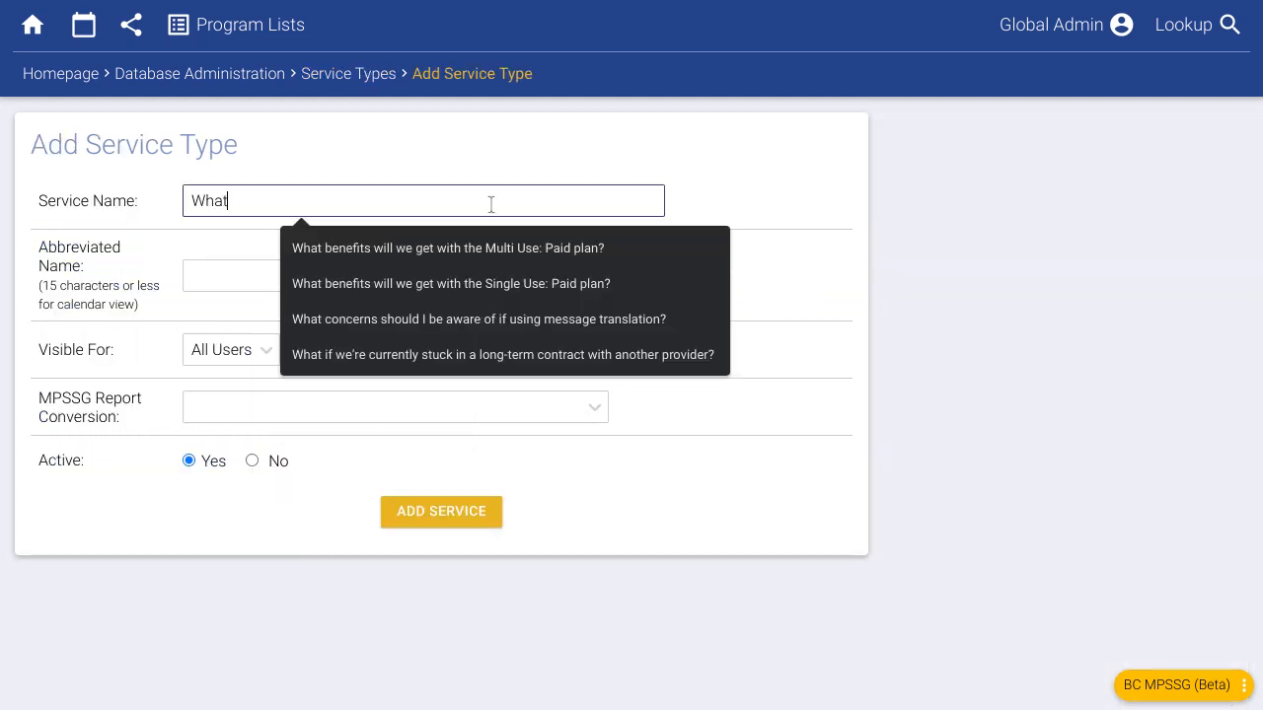
text(ever Something Else)
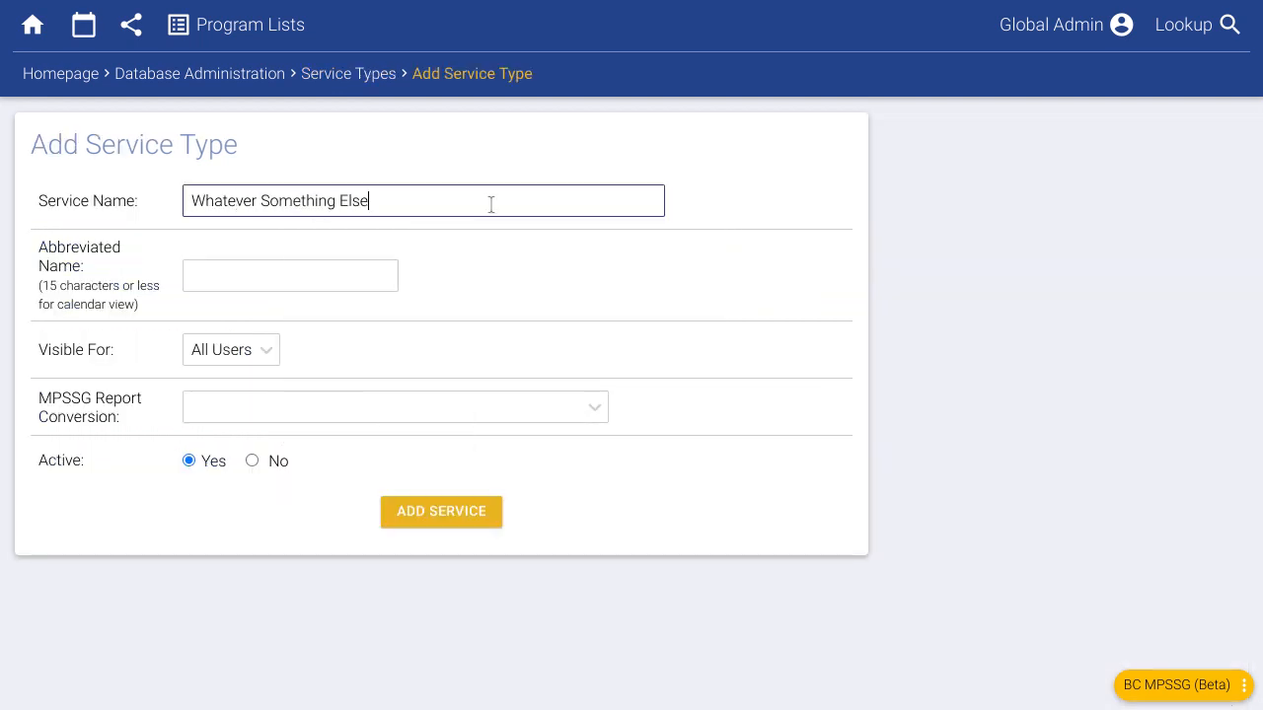
click(296, 406)
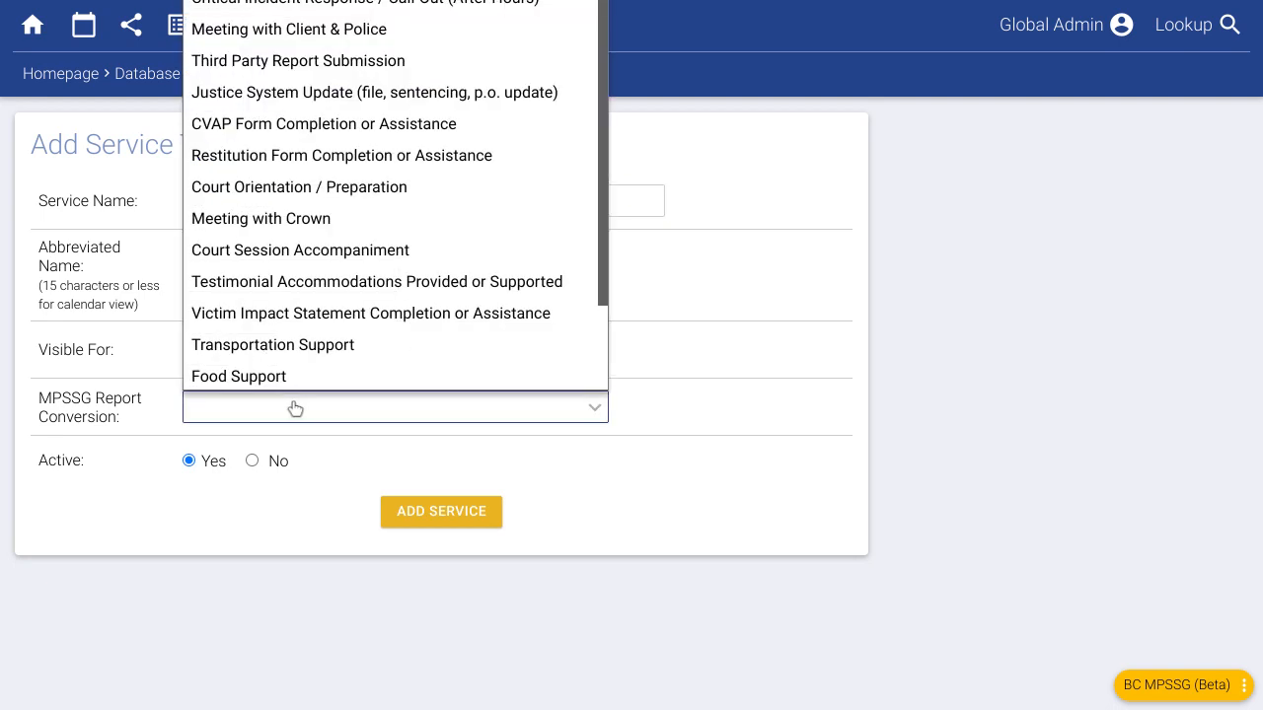
scroll(295, 306, down, 2)
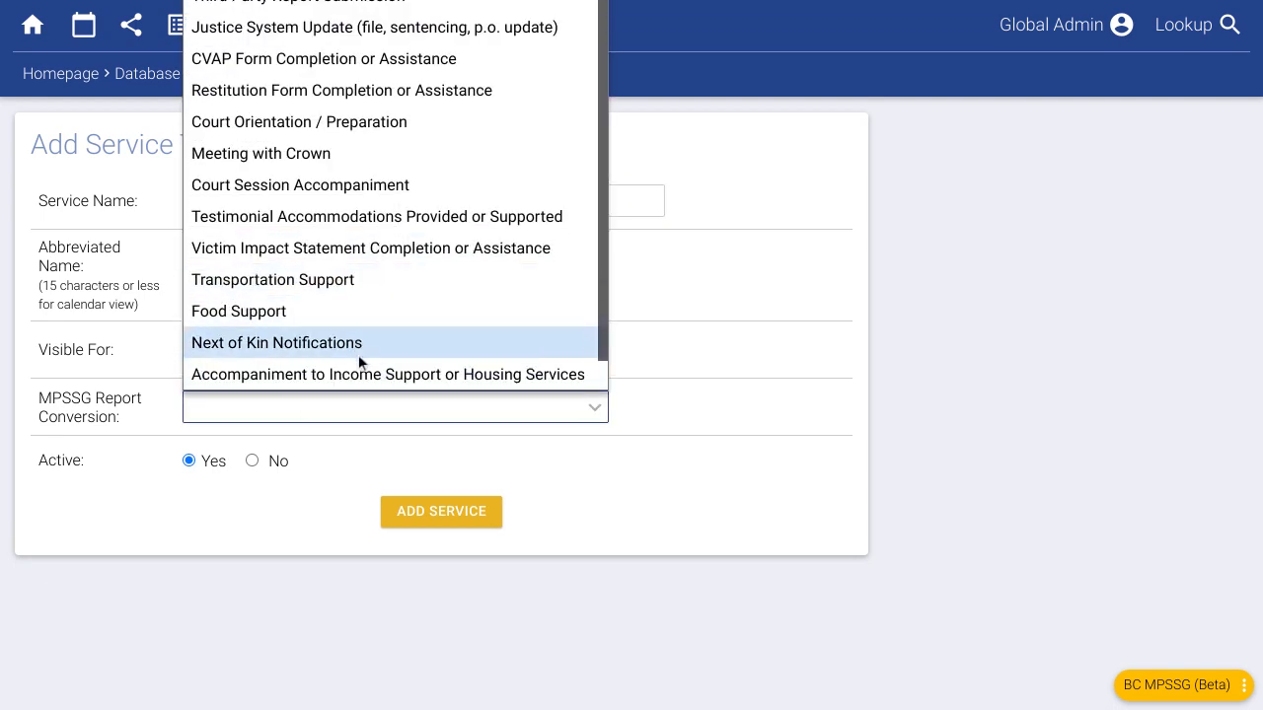
click(283, 161)
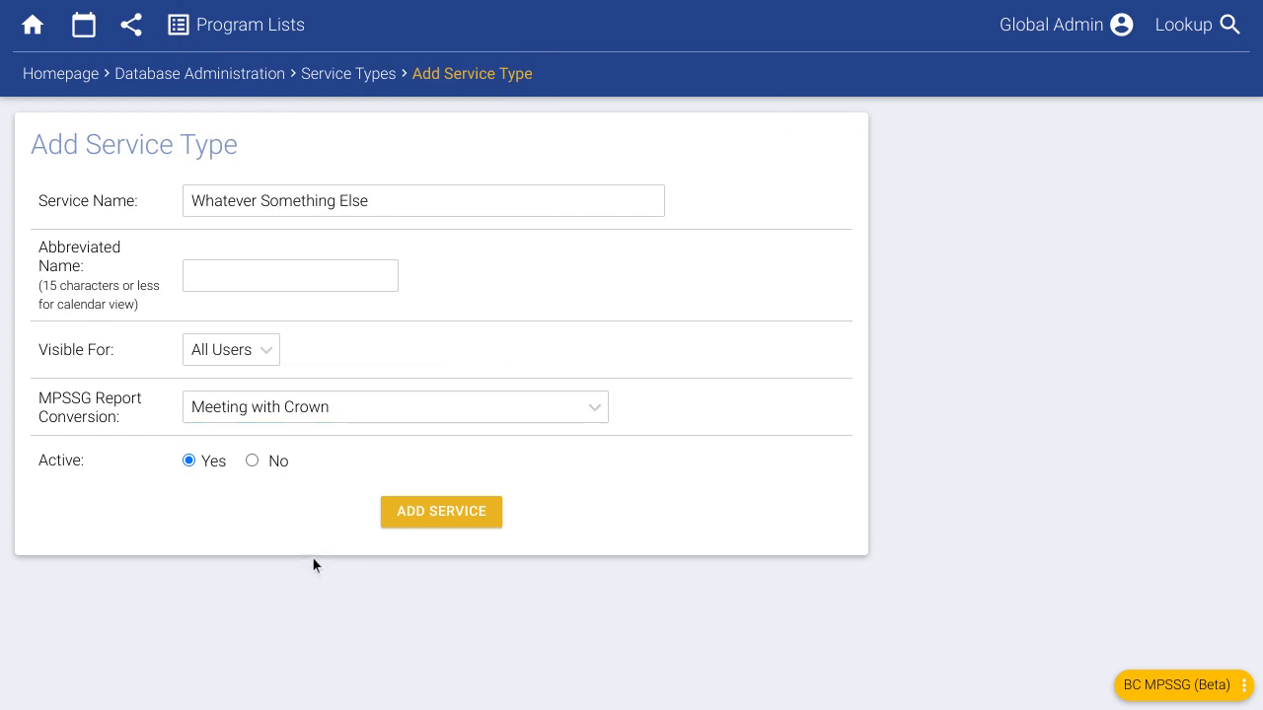
click(326, 414)
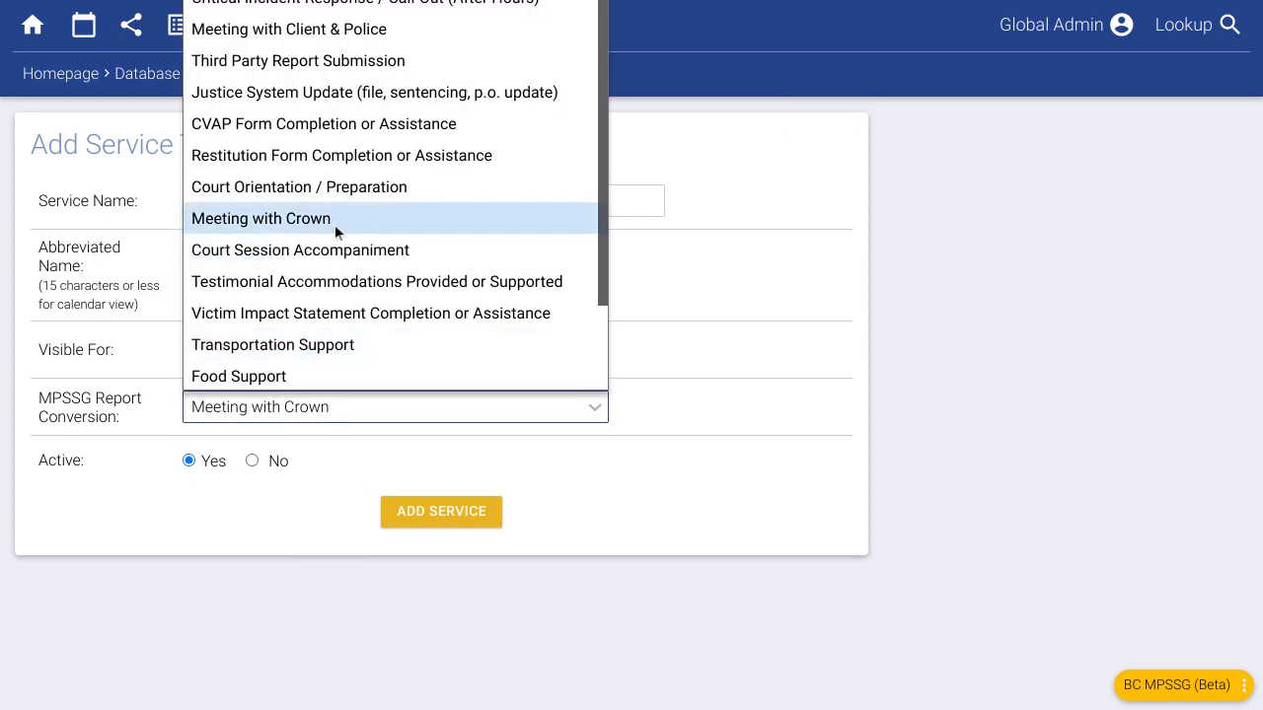
scroll(336, 226, down, 3)
scroll(336, 230, up, 3)
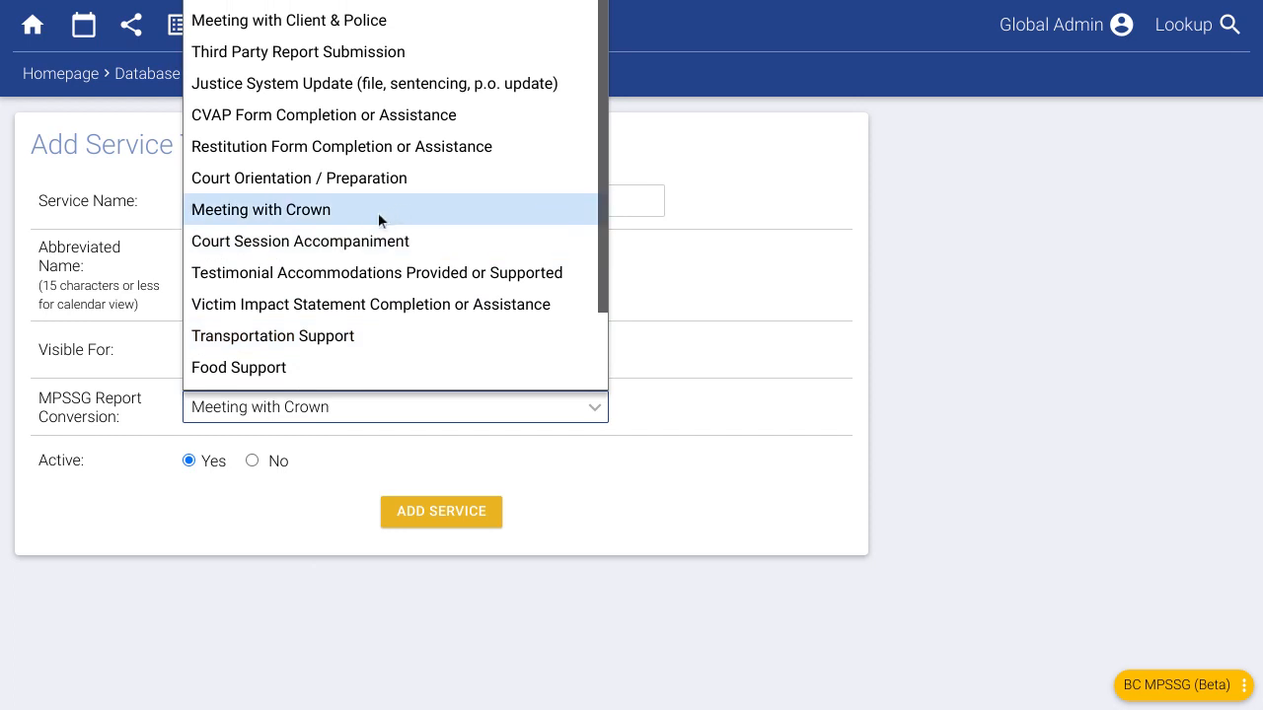
scroll(378, 217, up, 1)
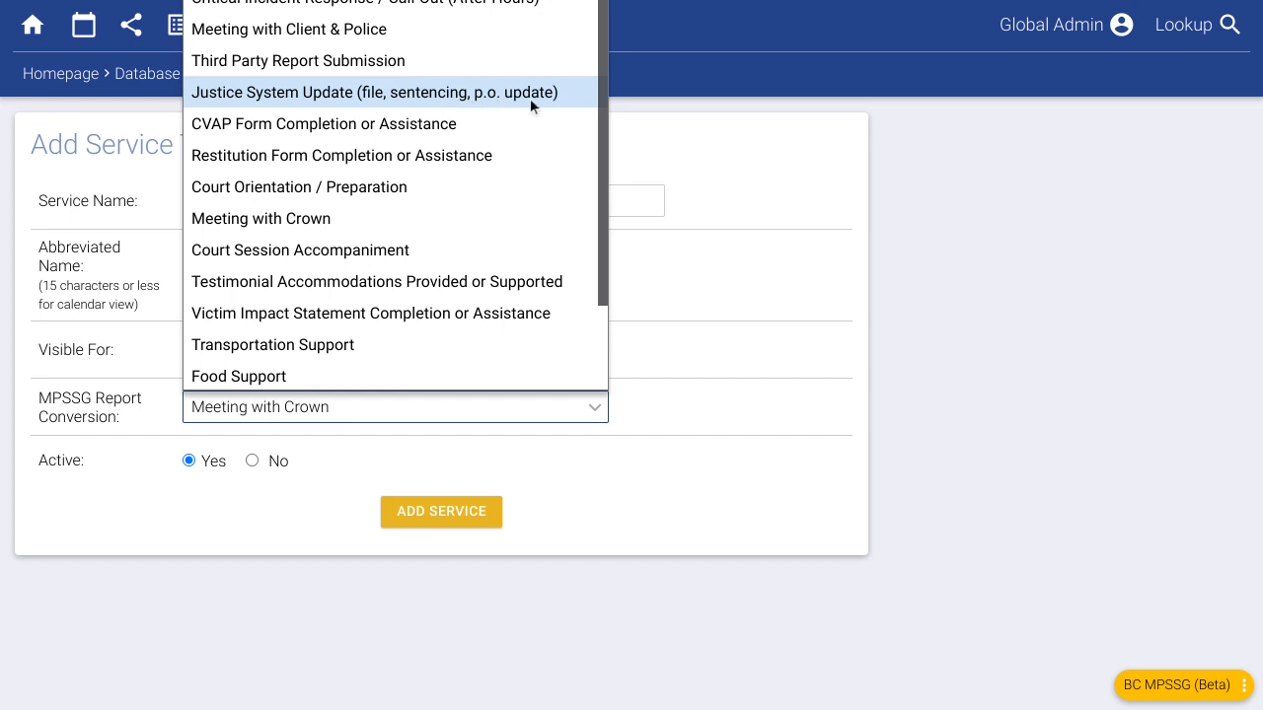
click(276, 96)
click(674, 484)
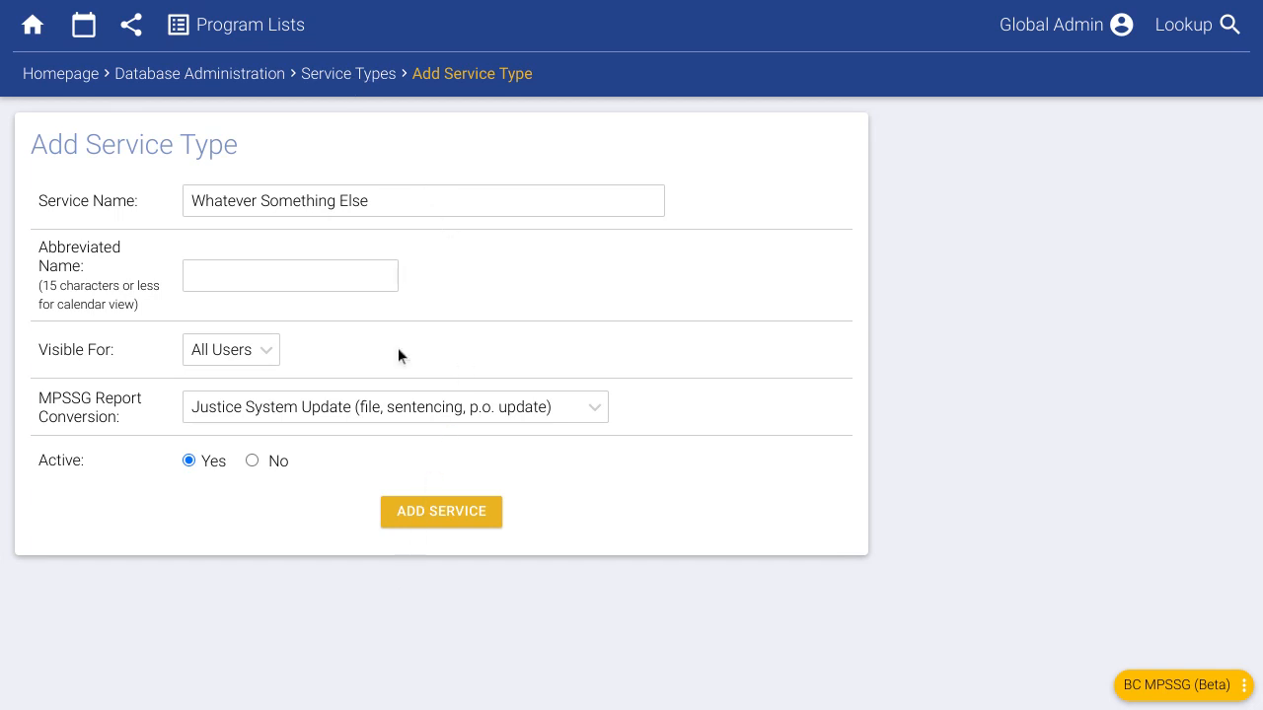
- Go back without adding it and return to Database Administration
key(alt+Left)
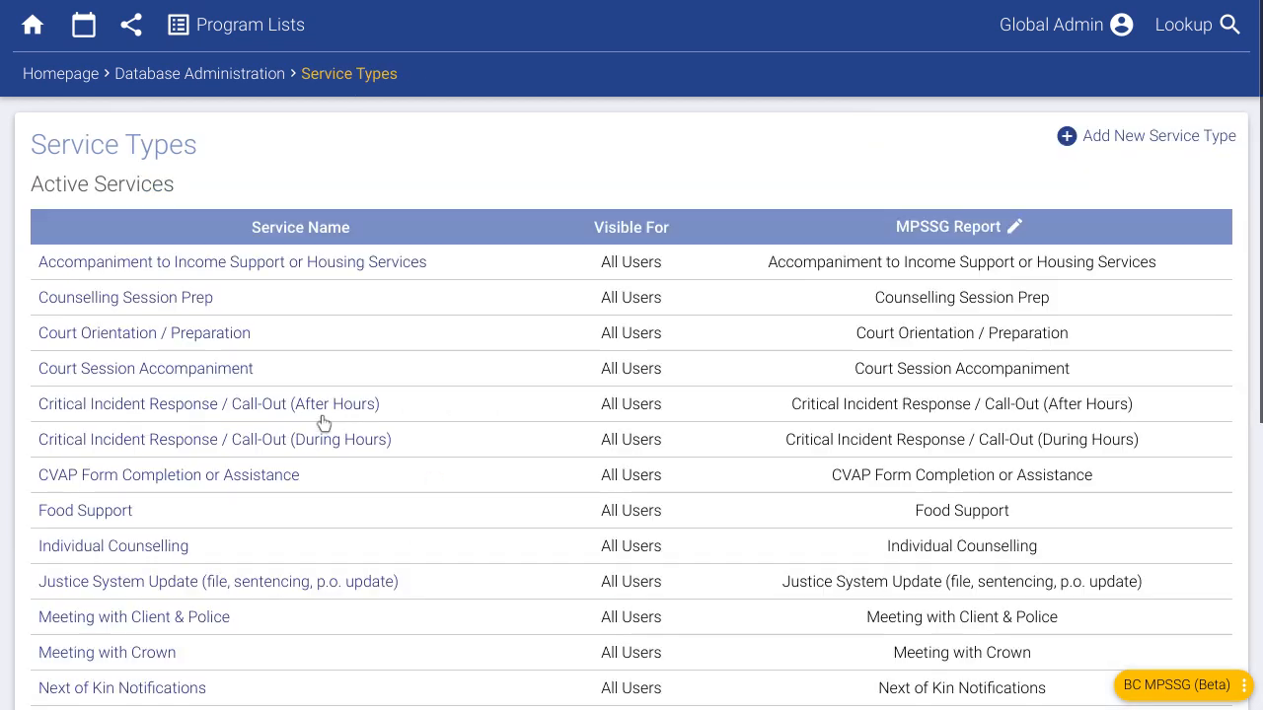
click(226, 79)
scroll(156, 542, down, 3)
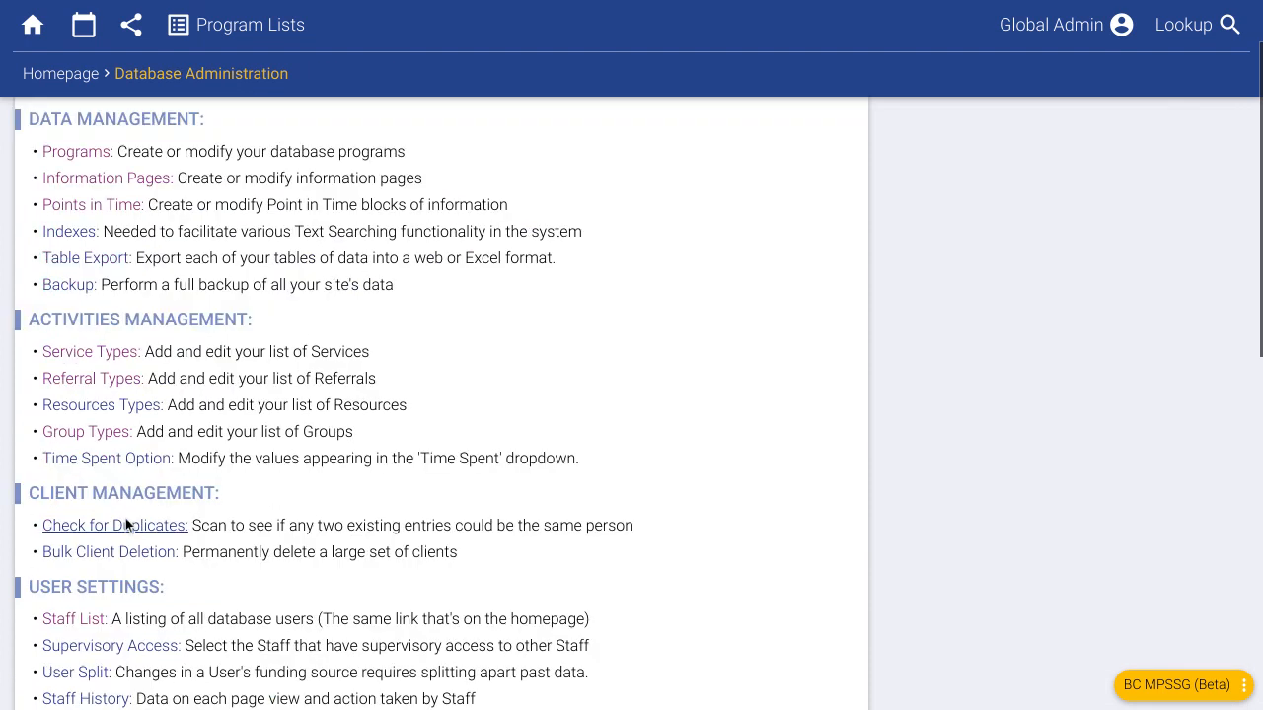
- Start a new referral type 'Abc org' mapped to Community-Based Victim Service Program
click(104, 206)
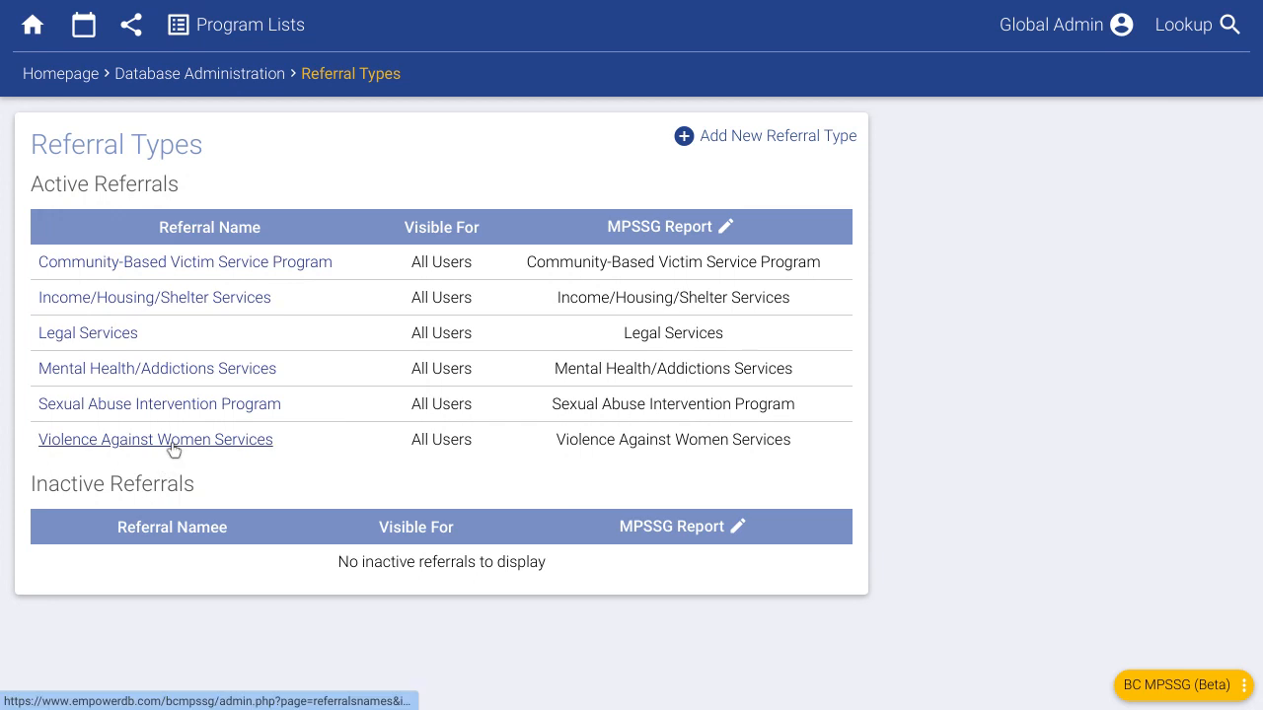
click(729, 137)
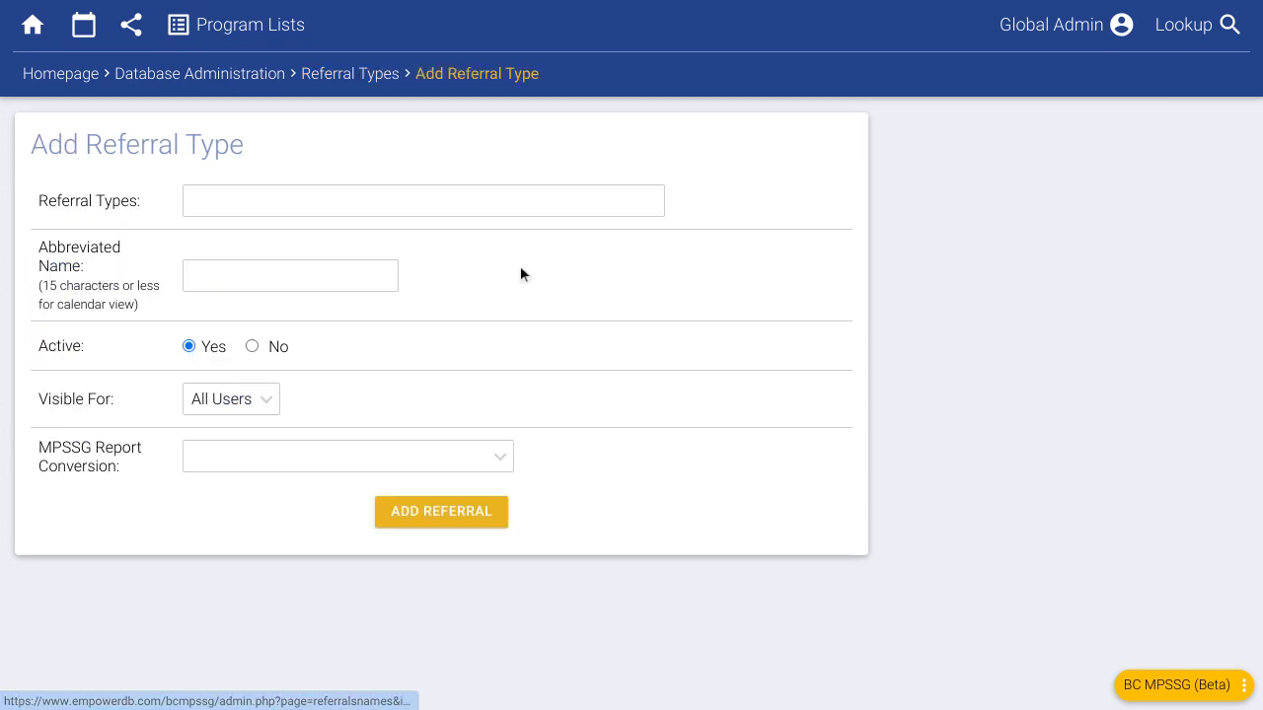
click(276, 468)
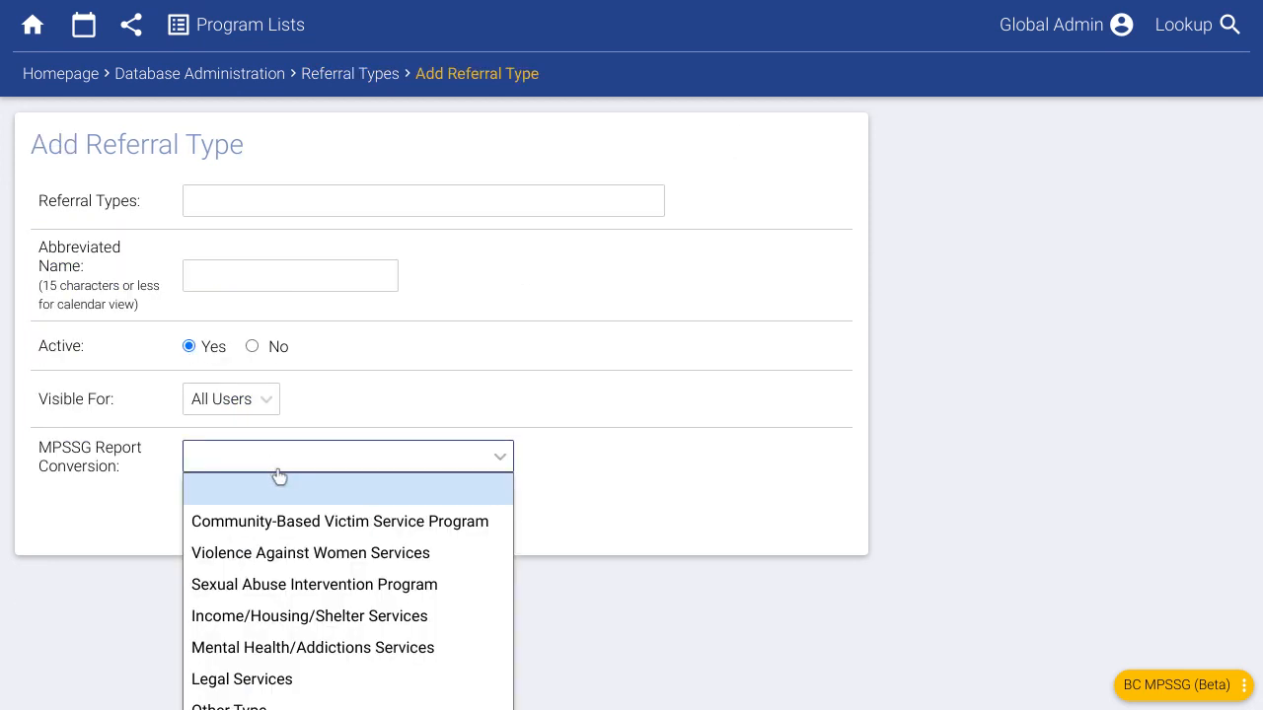
click(285, 520)
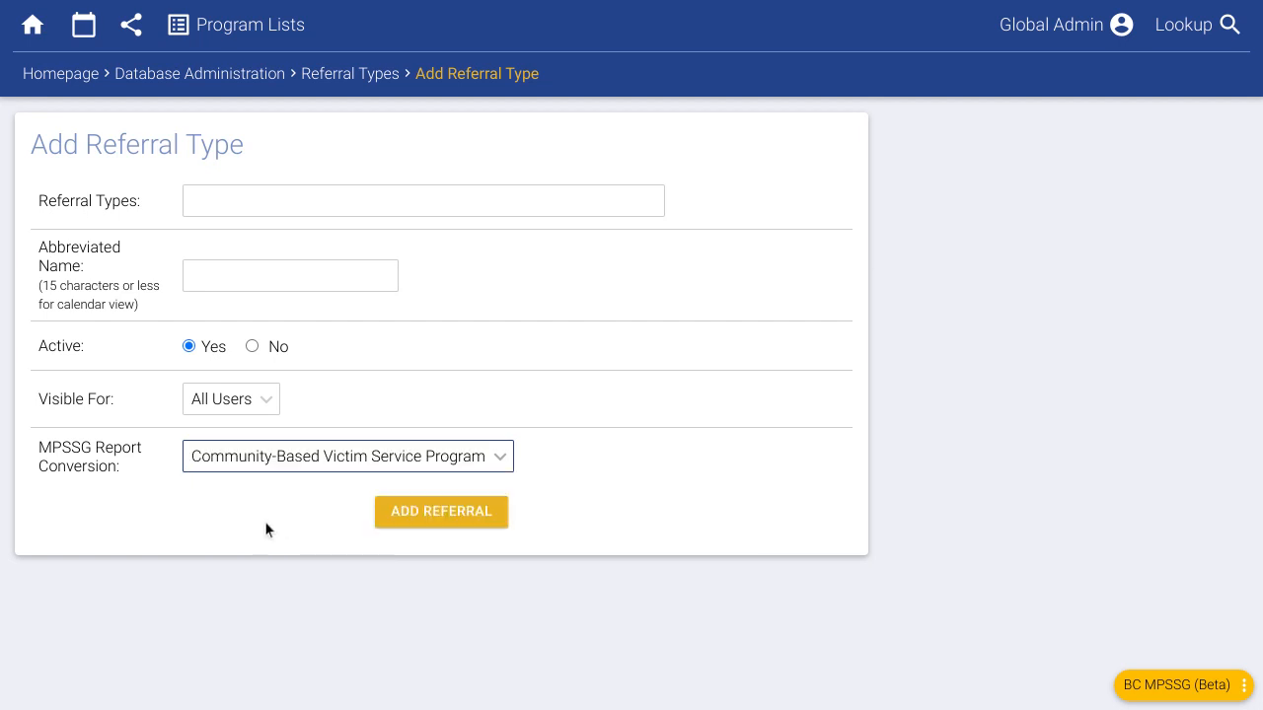
click(259, 214)
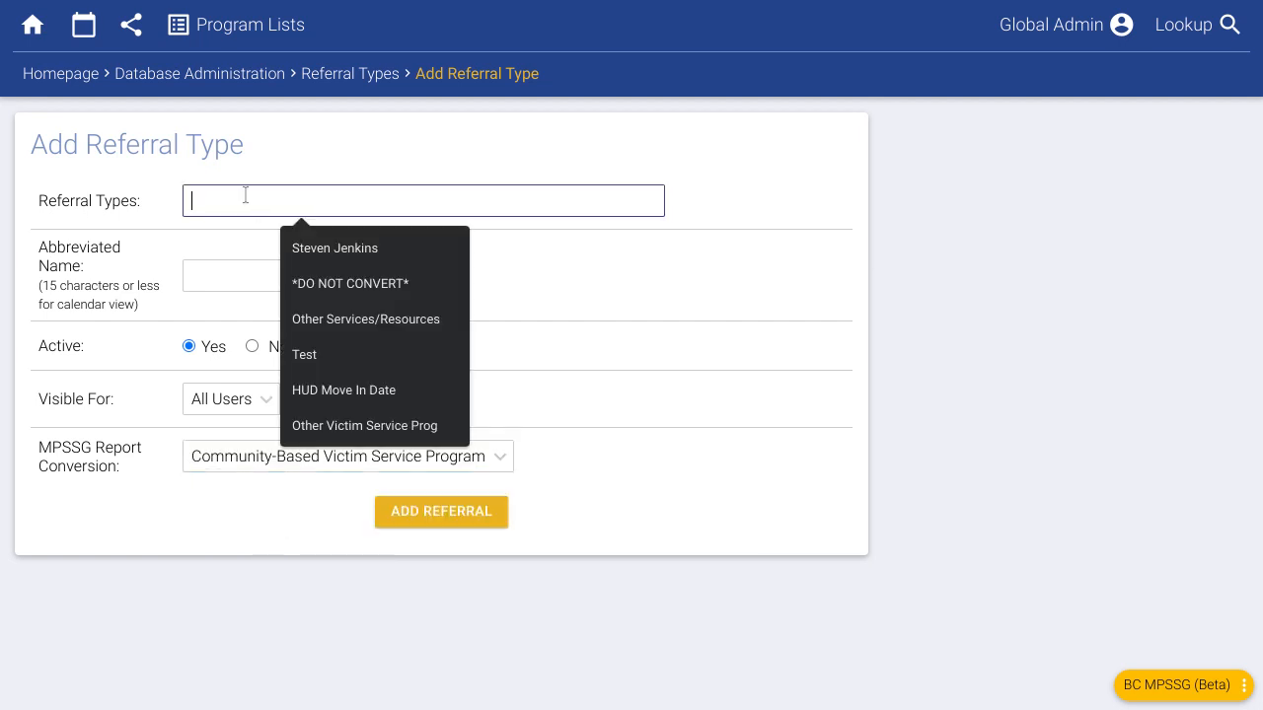
click(301, 186)
click(207, 212)
text(Abc org)
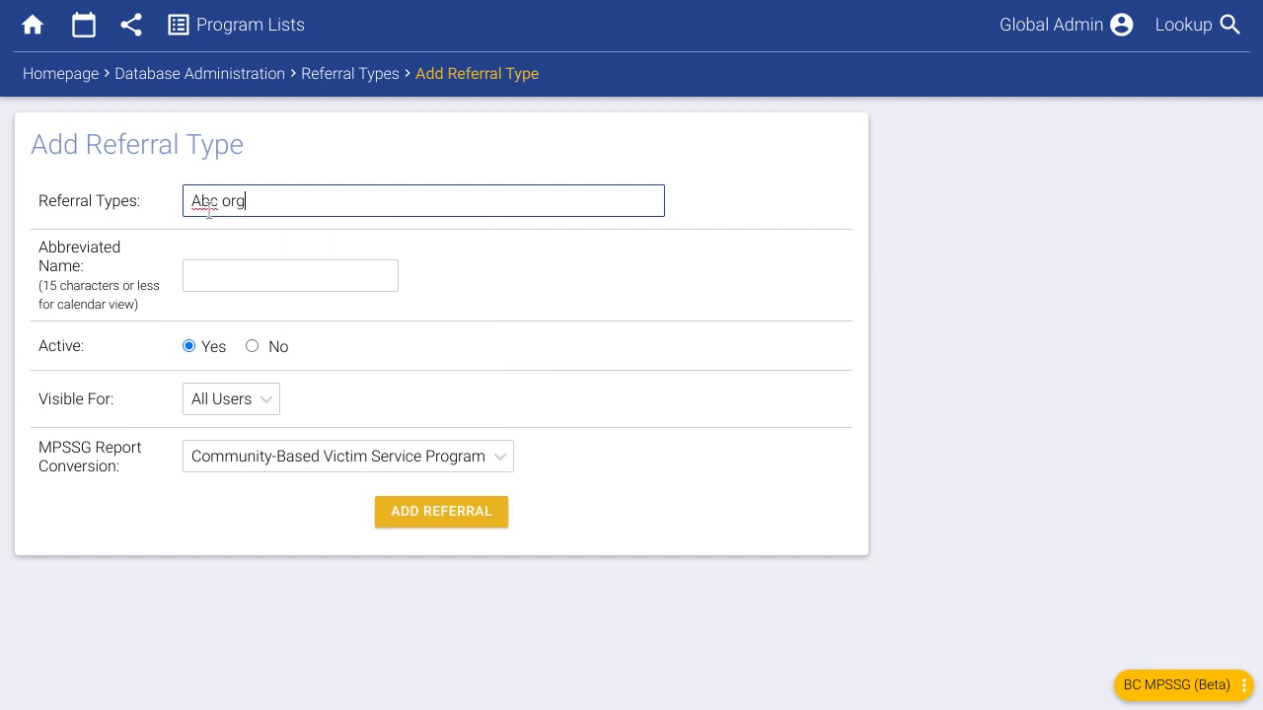
click(473, 275)
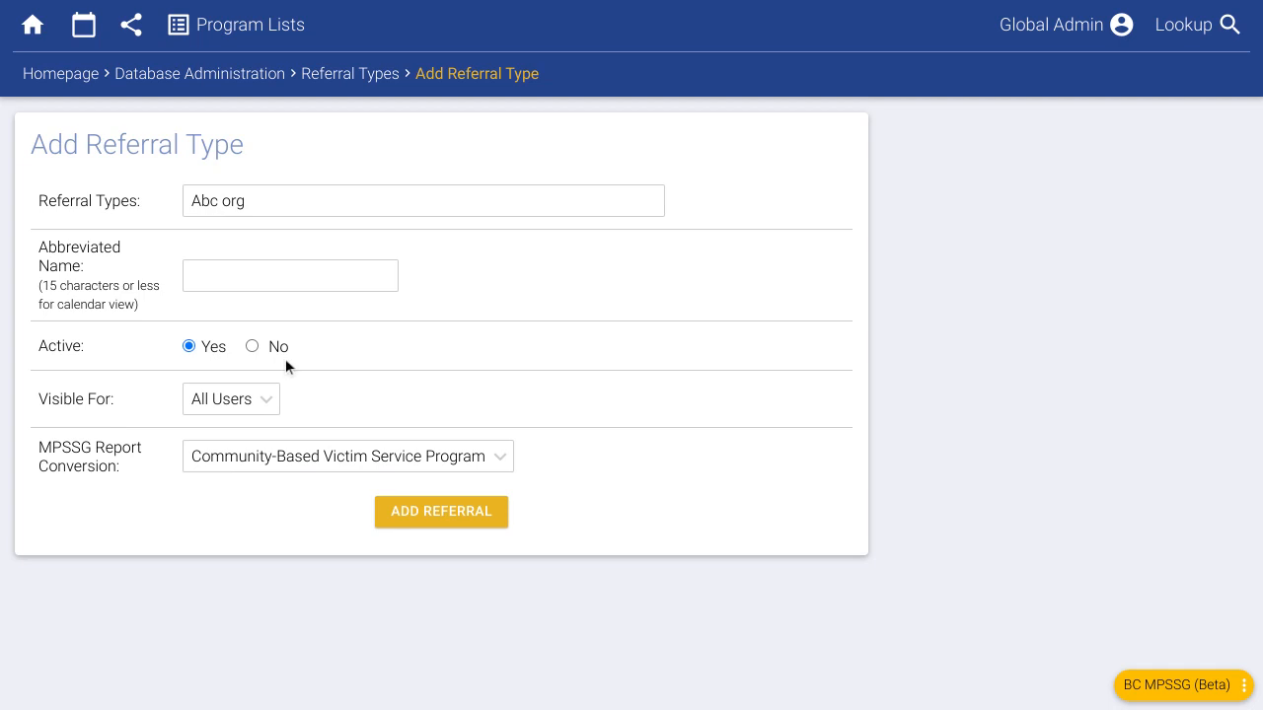
- Confirm the MPSSG conversion stays Community-Based Victim Service Program and visibility stays All Users
click(231, 459)
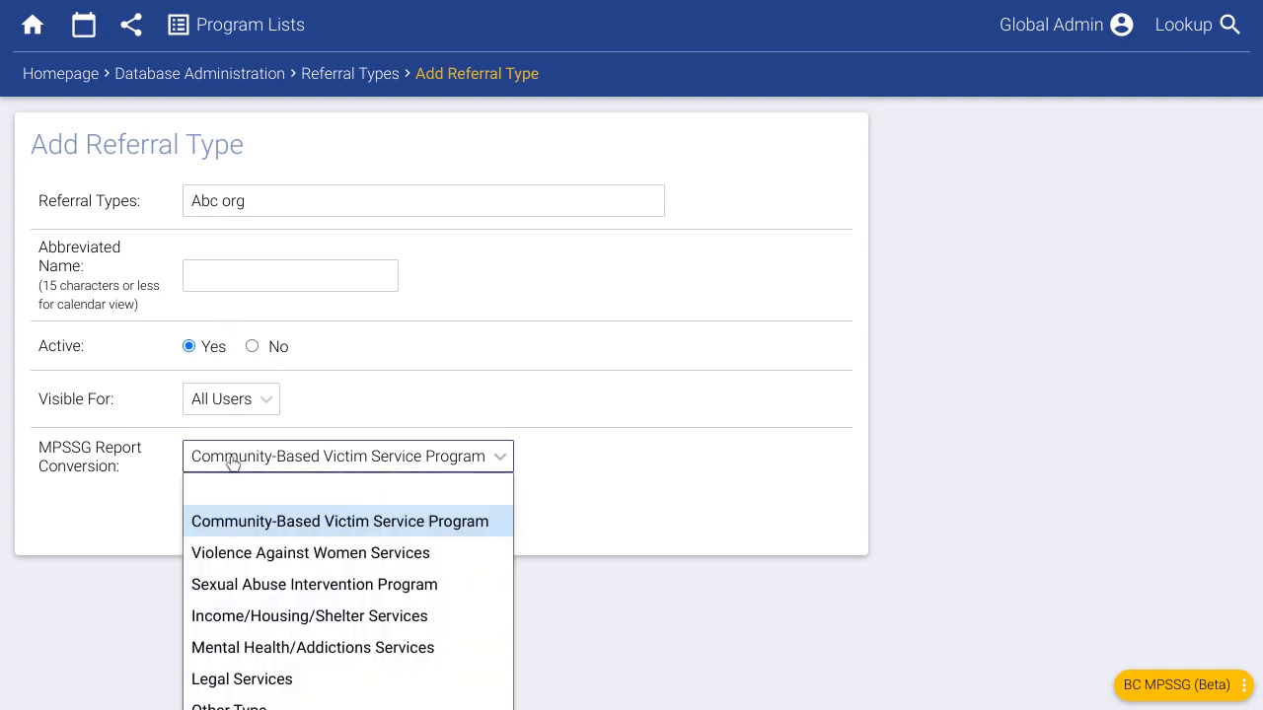
click(225, 519)
click(199, 582)
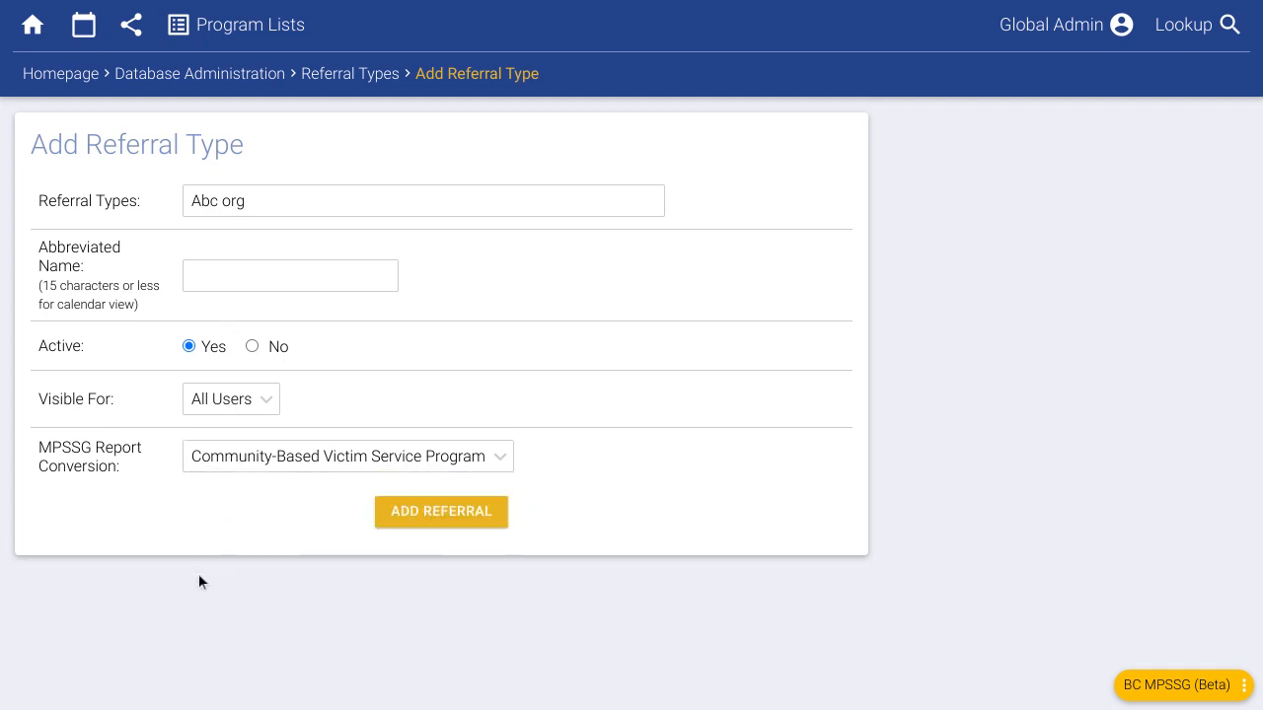
click(223, 409)
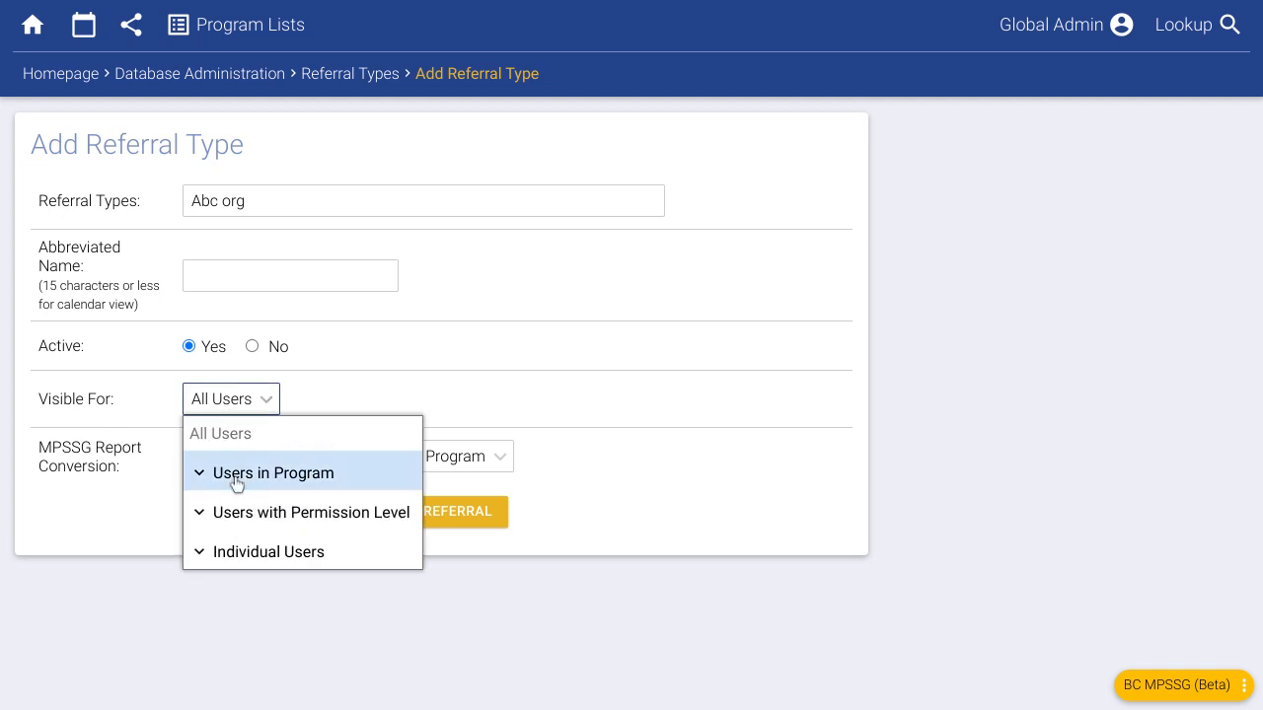
click(317, 352)
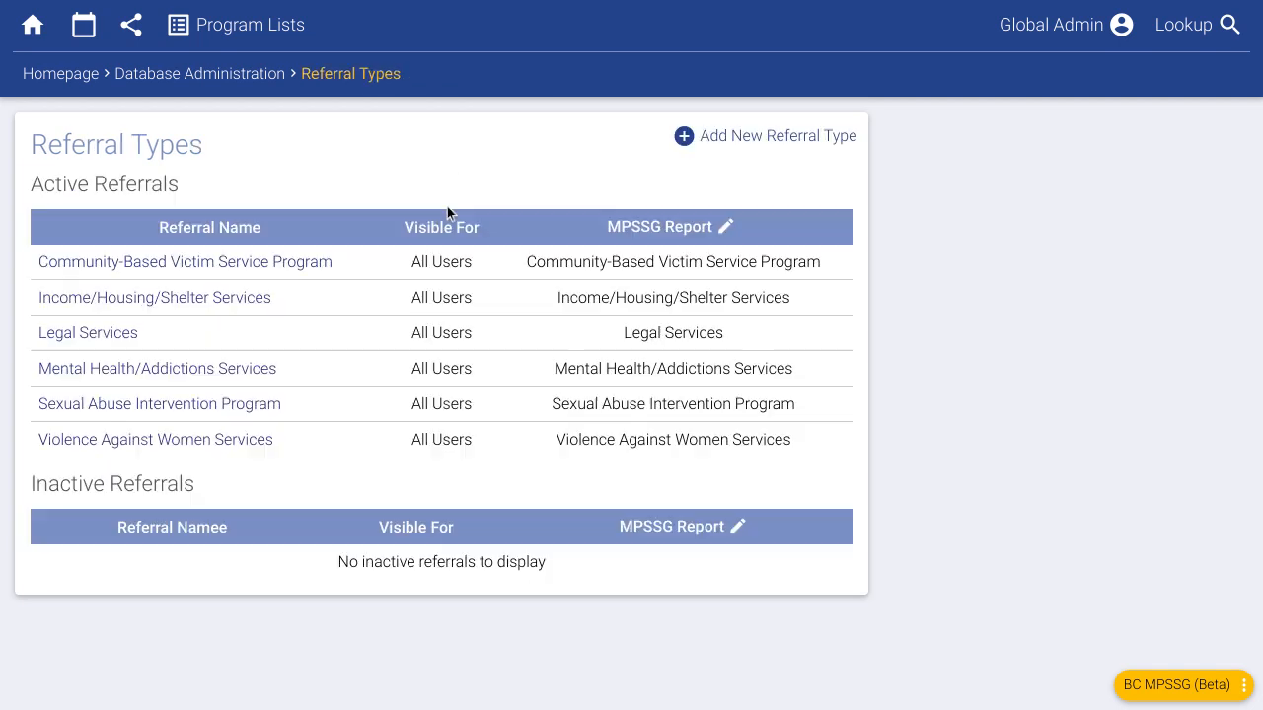
- Open Resources Types, confirm Km Travelled is the only active entry, and go back
click(256, 83)
scroll(201, 380, down, 5)
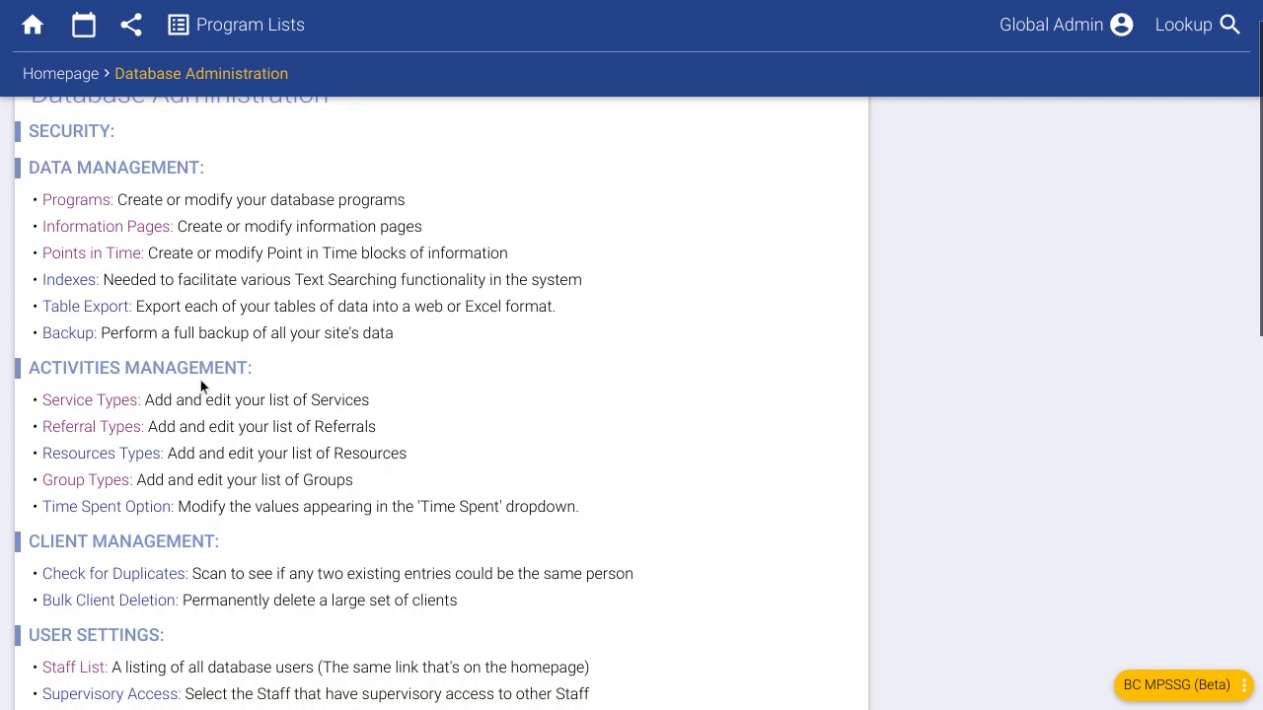
scroll(198, 355, up, 3)
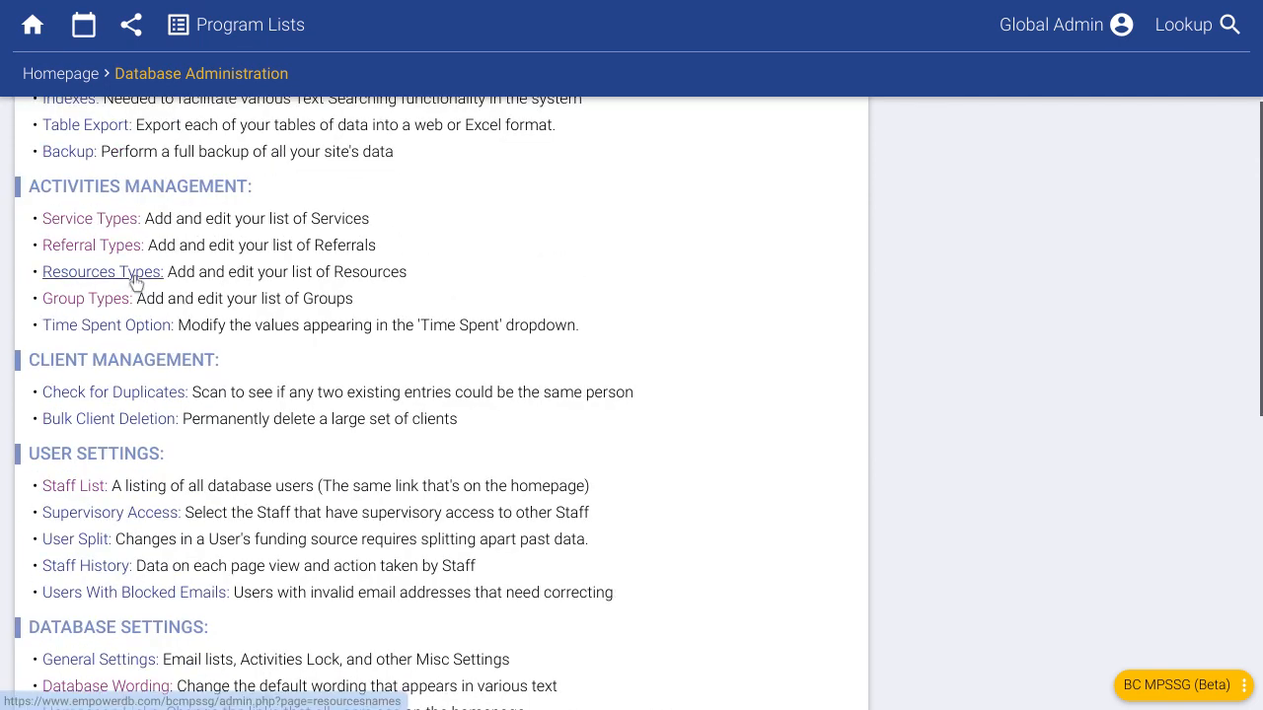
click(143, 279)
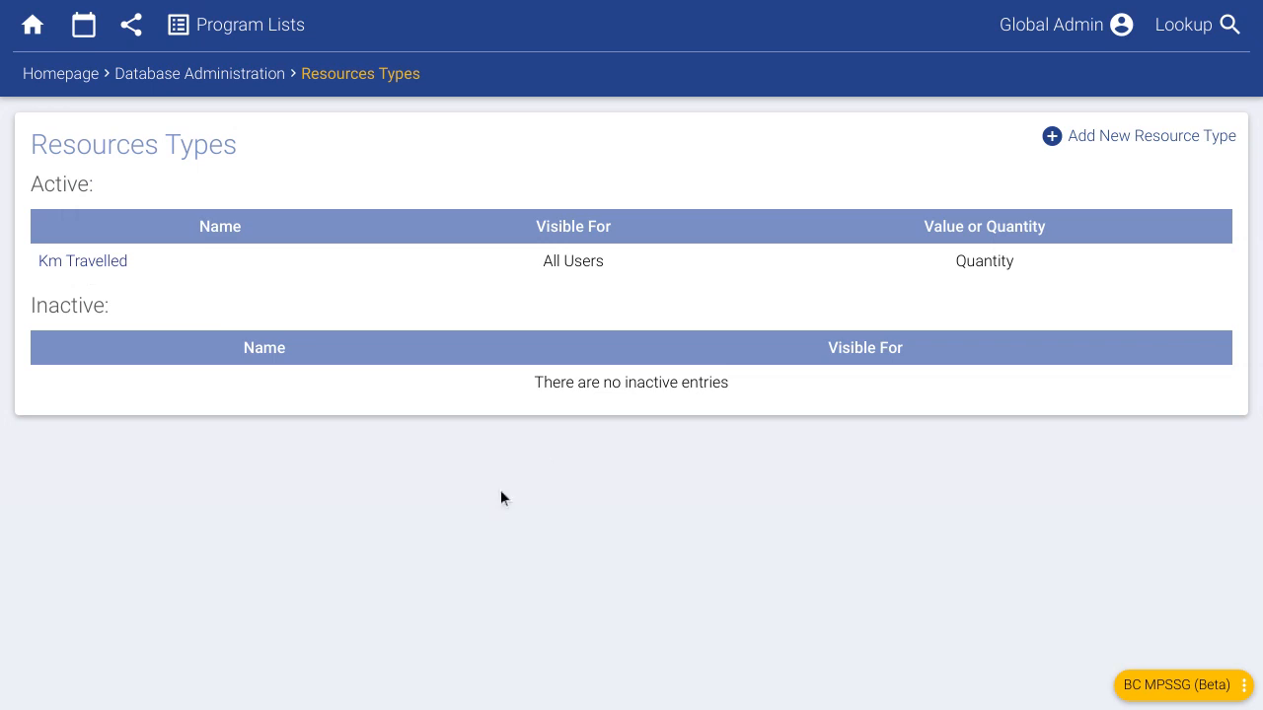
key(alt+Left)
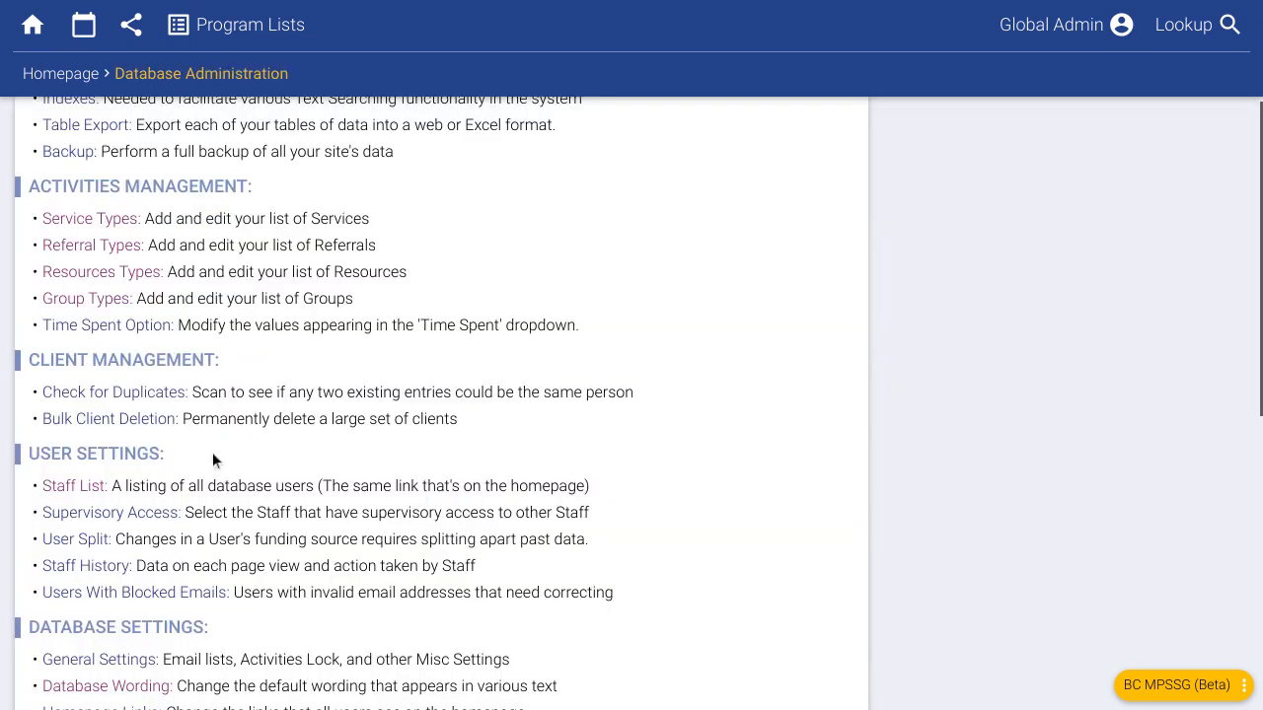
- Add group type 'Spanish Support Group' with MPSSG Report Group Yes and type Group Counselling
click(99, 300)
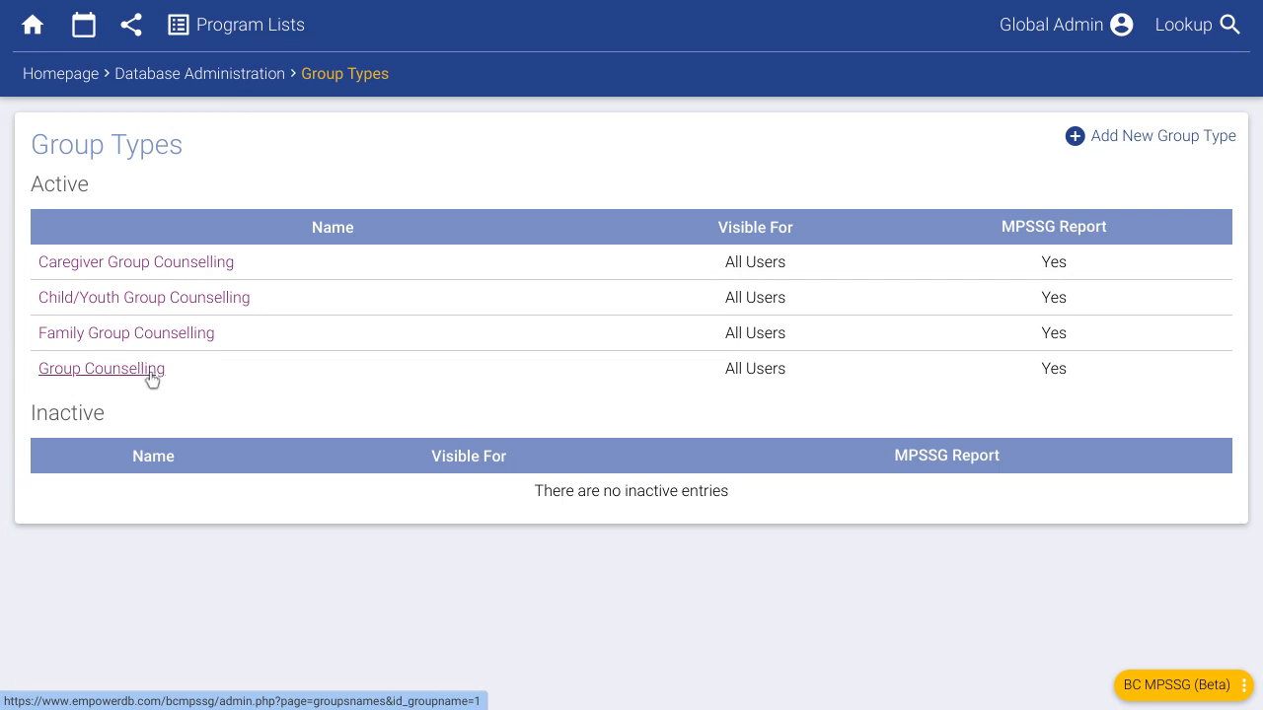
click(1130, 146)
click(411, 188)
text(Sp)
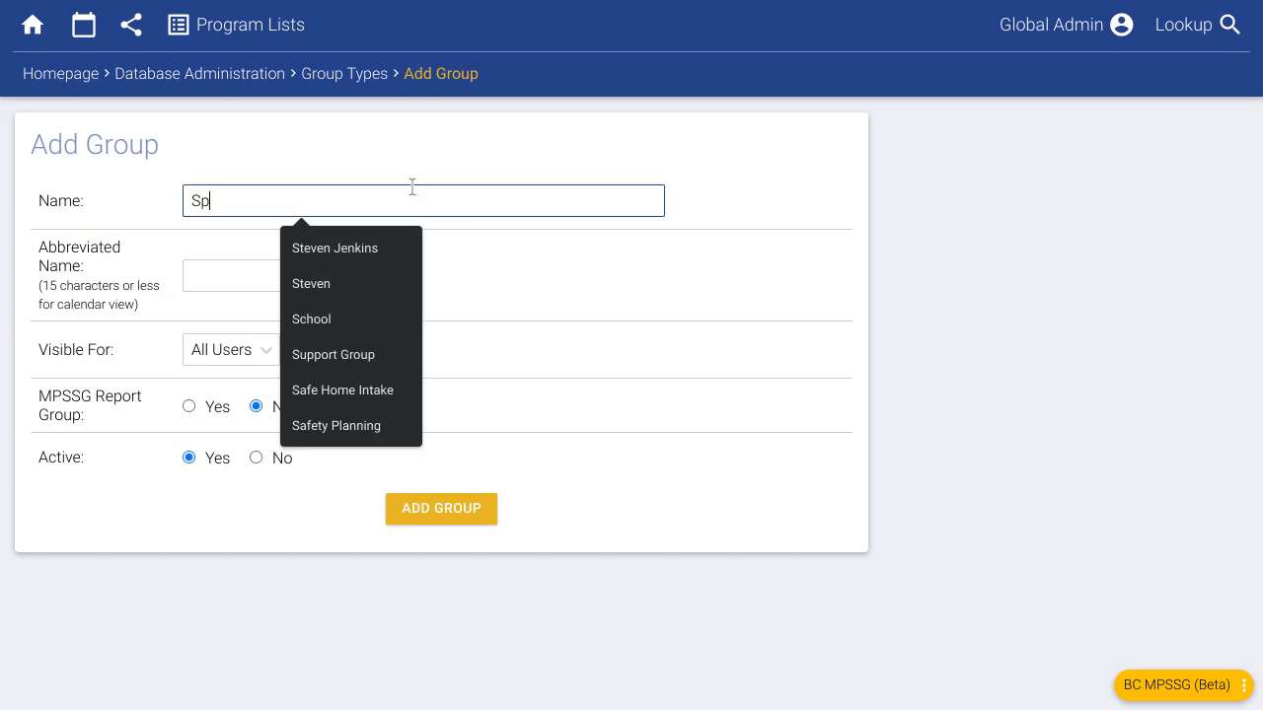
text(anish)
click(397, 247)
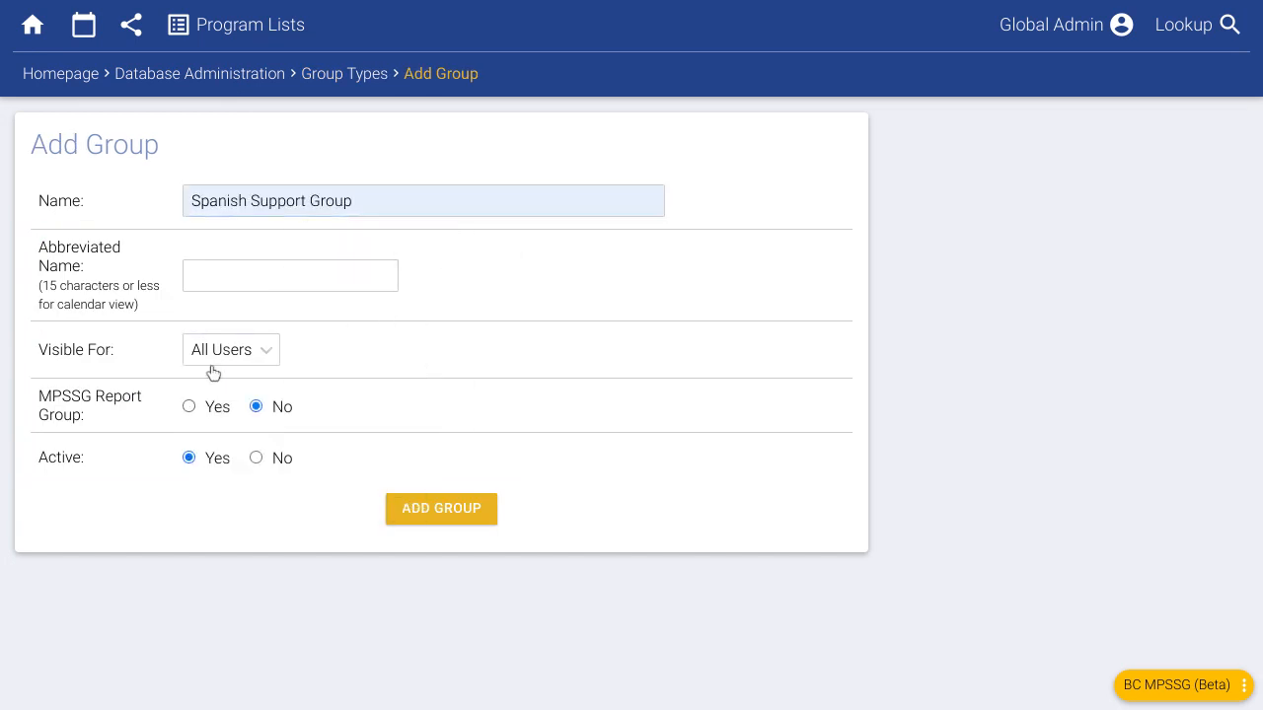
click(216, 407)
click(264, 463)
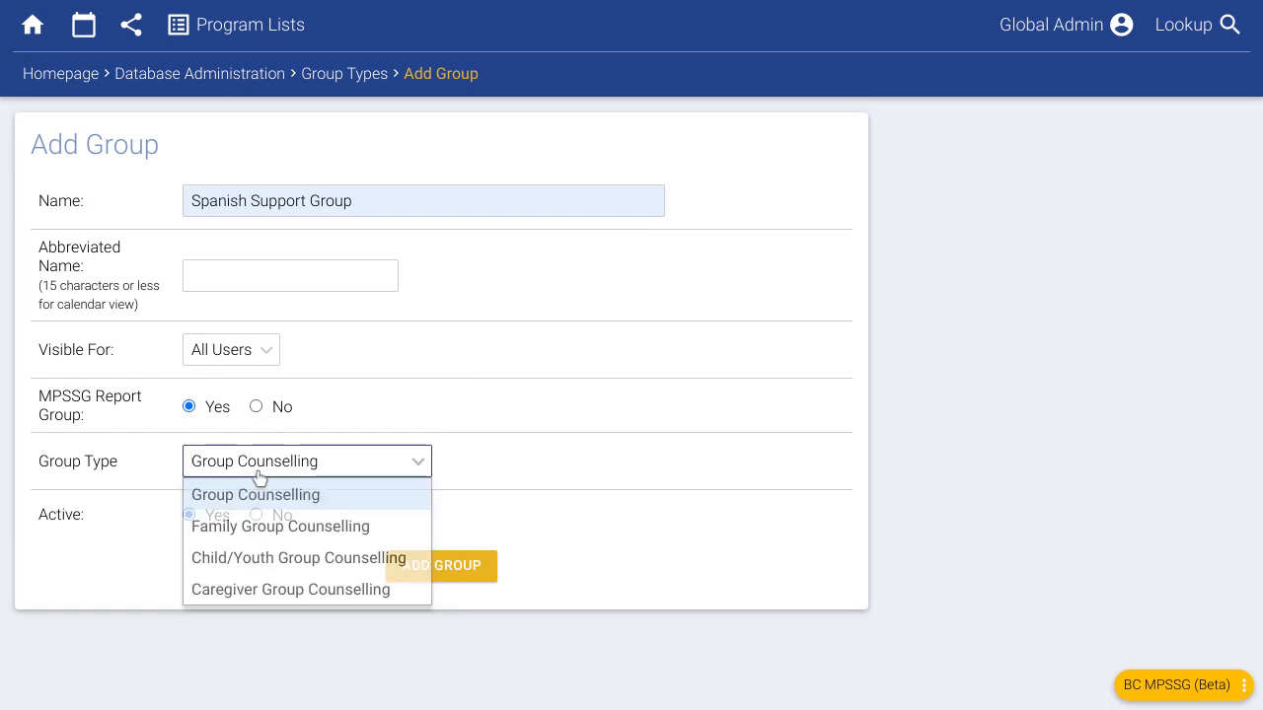
click(247, 505)
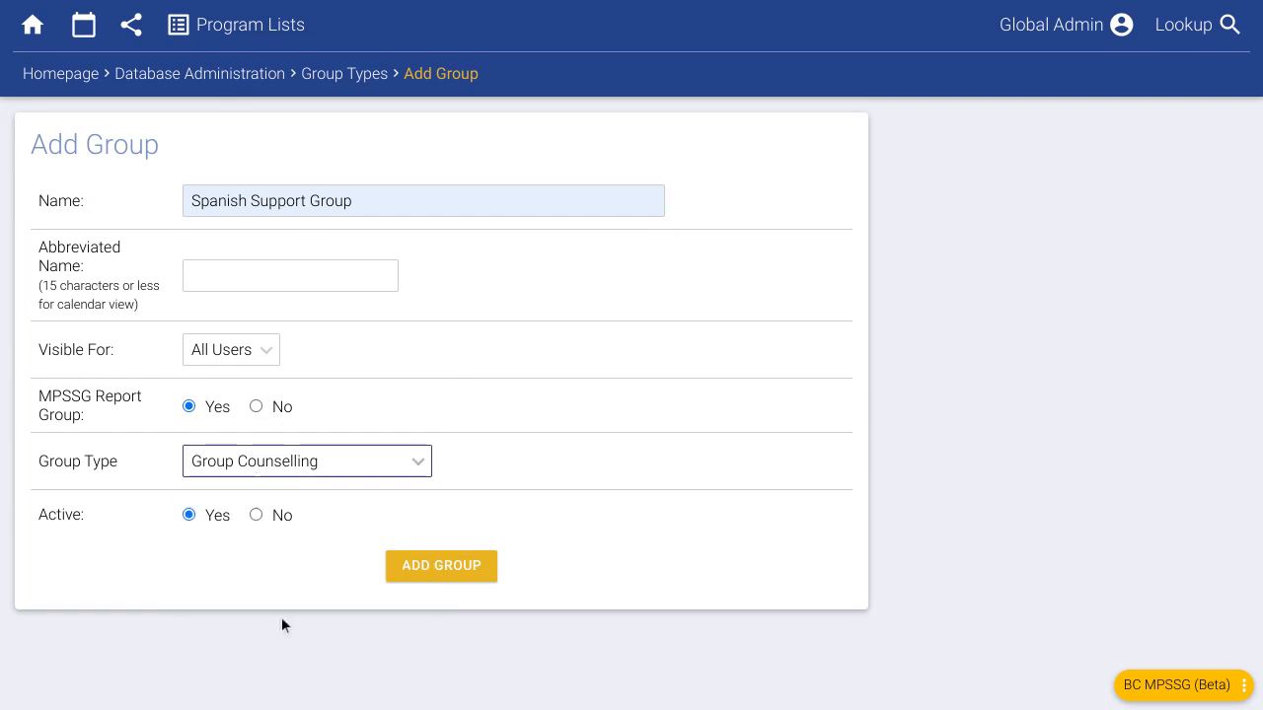
click(306, 628)
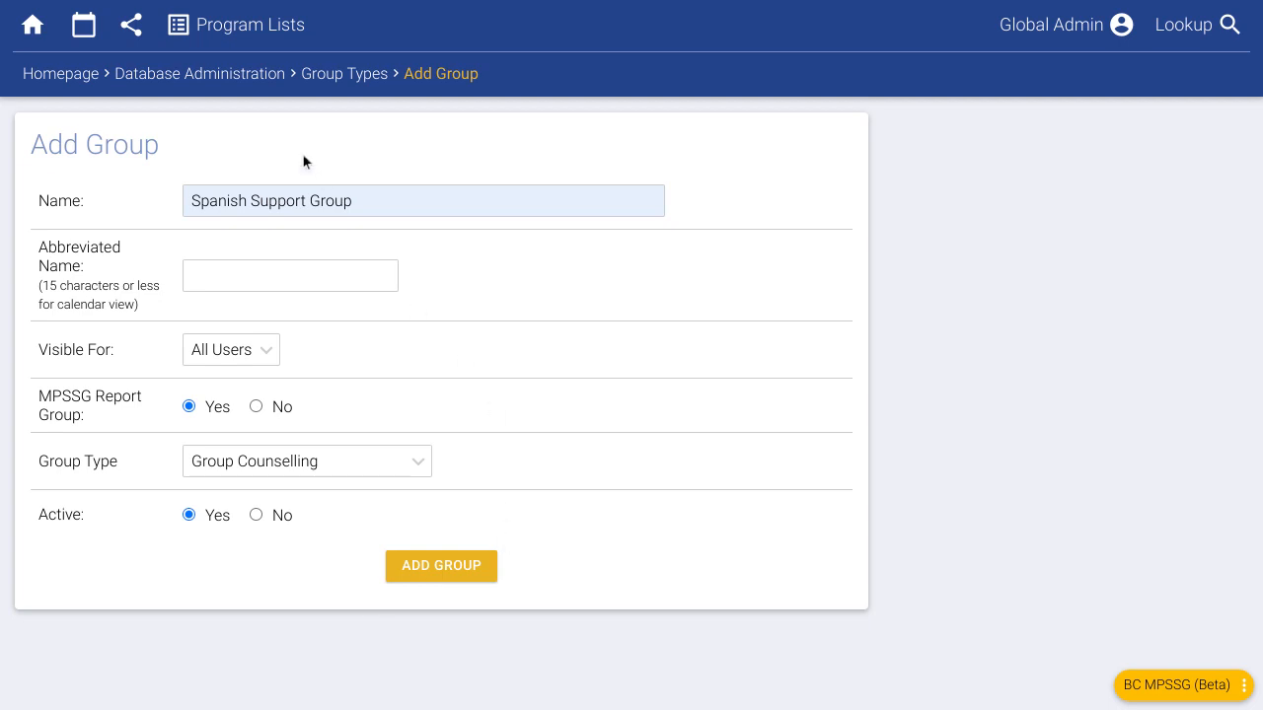
- Return to the Add Activities homepage and browse the Service dropdown without choosing a service
click(84, 77)
scroll(458, 391, down, 1)
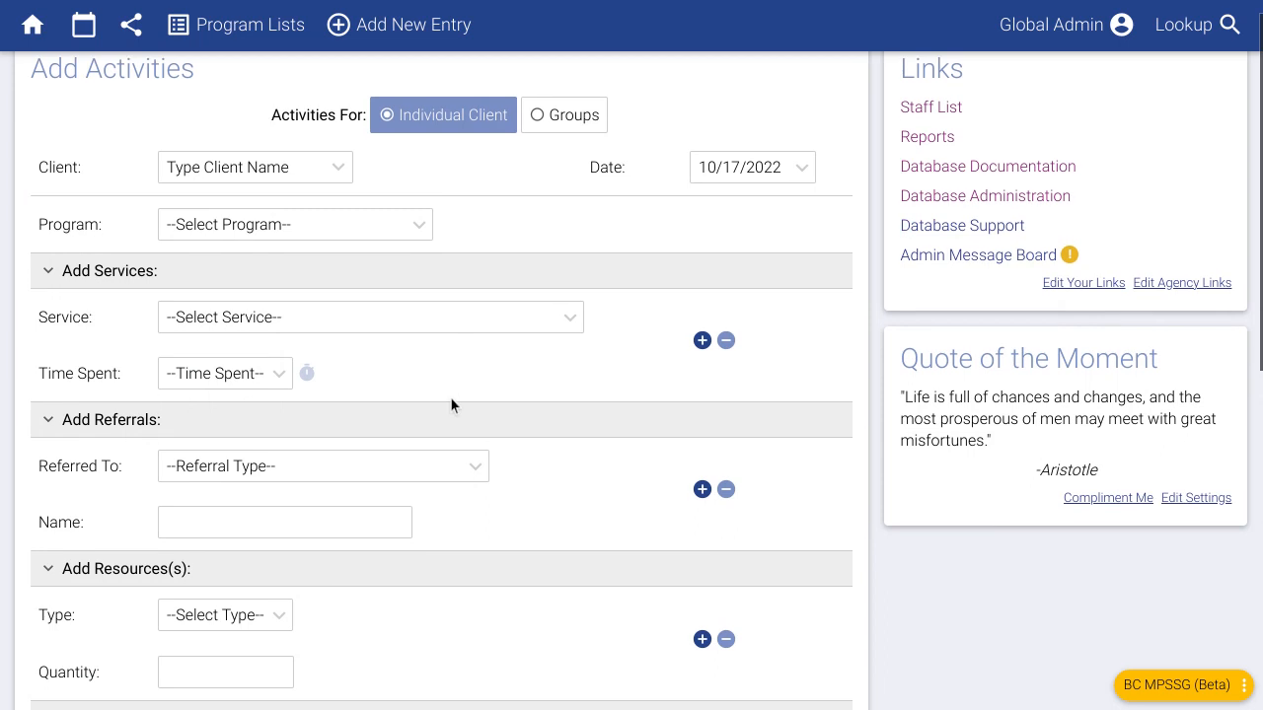
click(259, 318)
scroll(265, 101, down, 2)
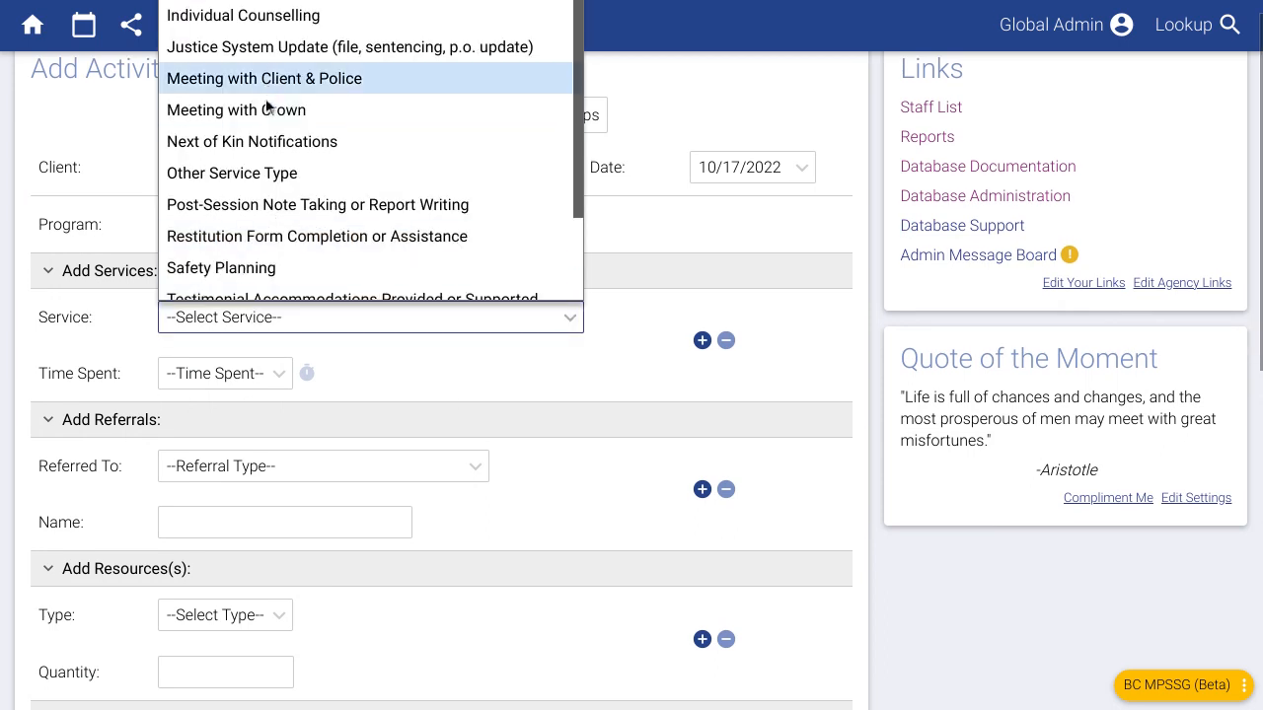
scroll(281, 158, down, 2)
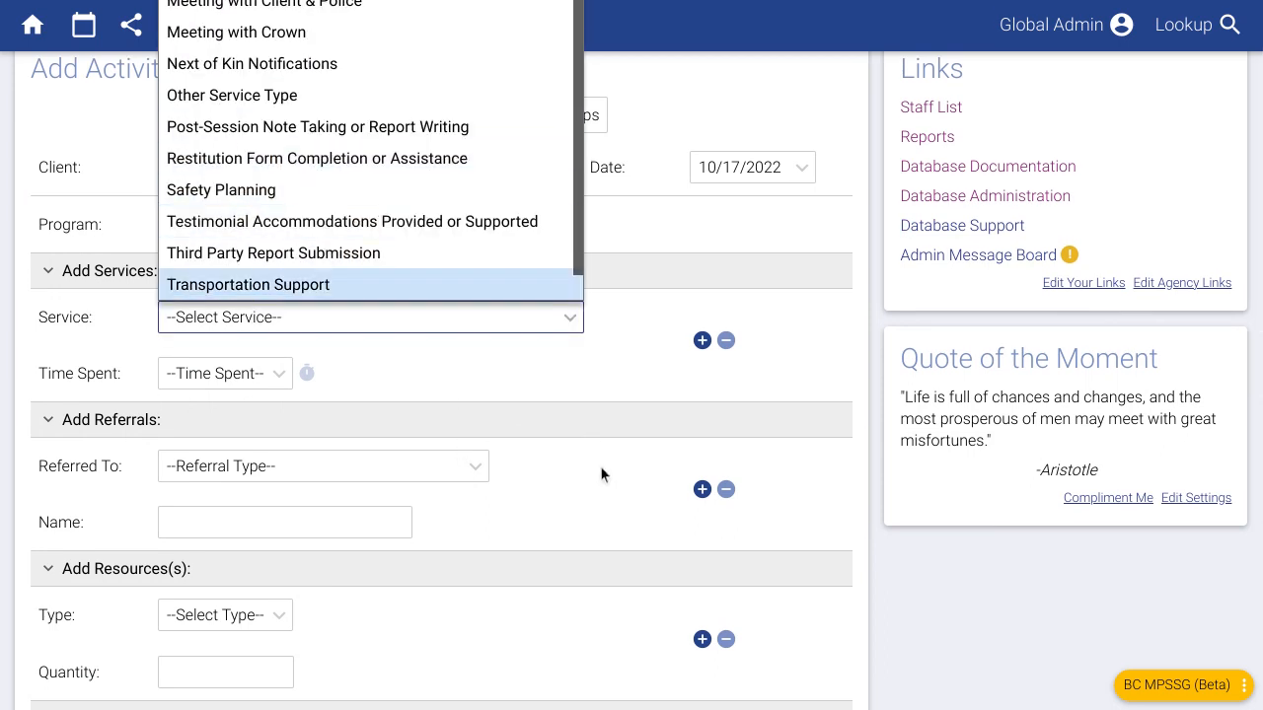
click(586, 431)
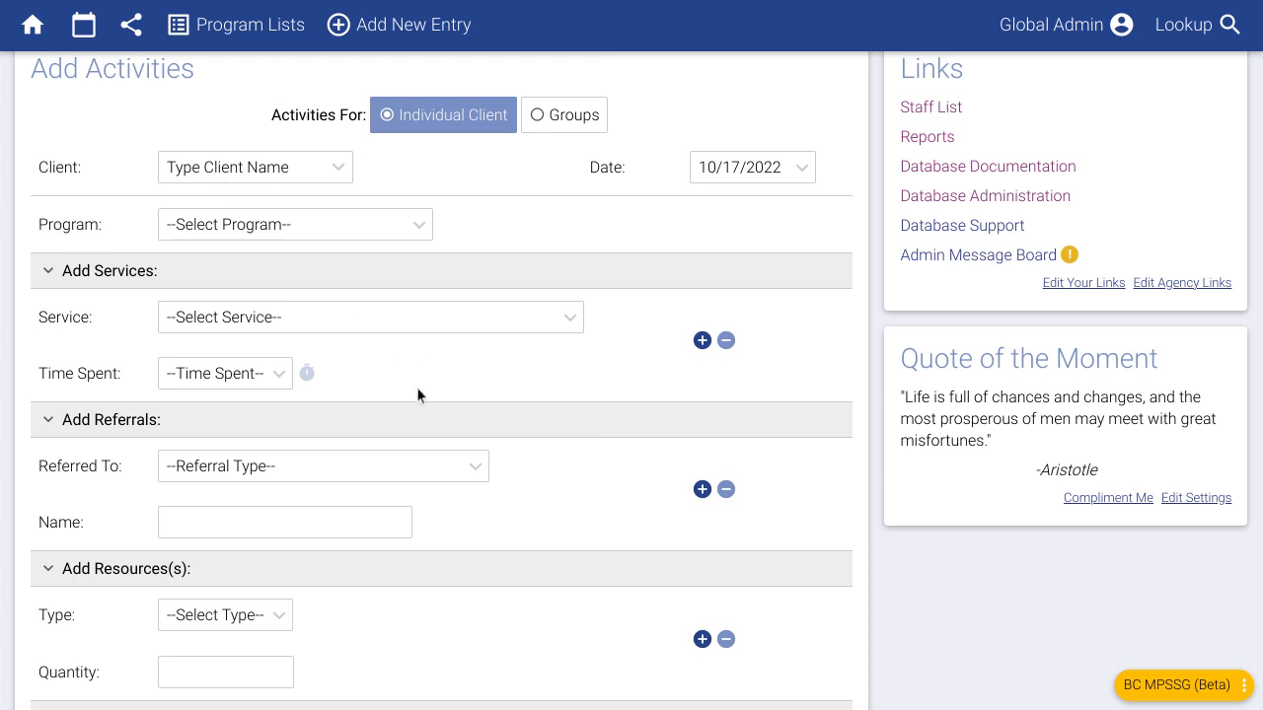
- Recheck the available services in the Service list, then show the Program Lists
scroll(394, 393, up, 1)
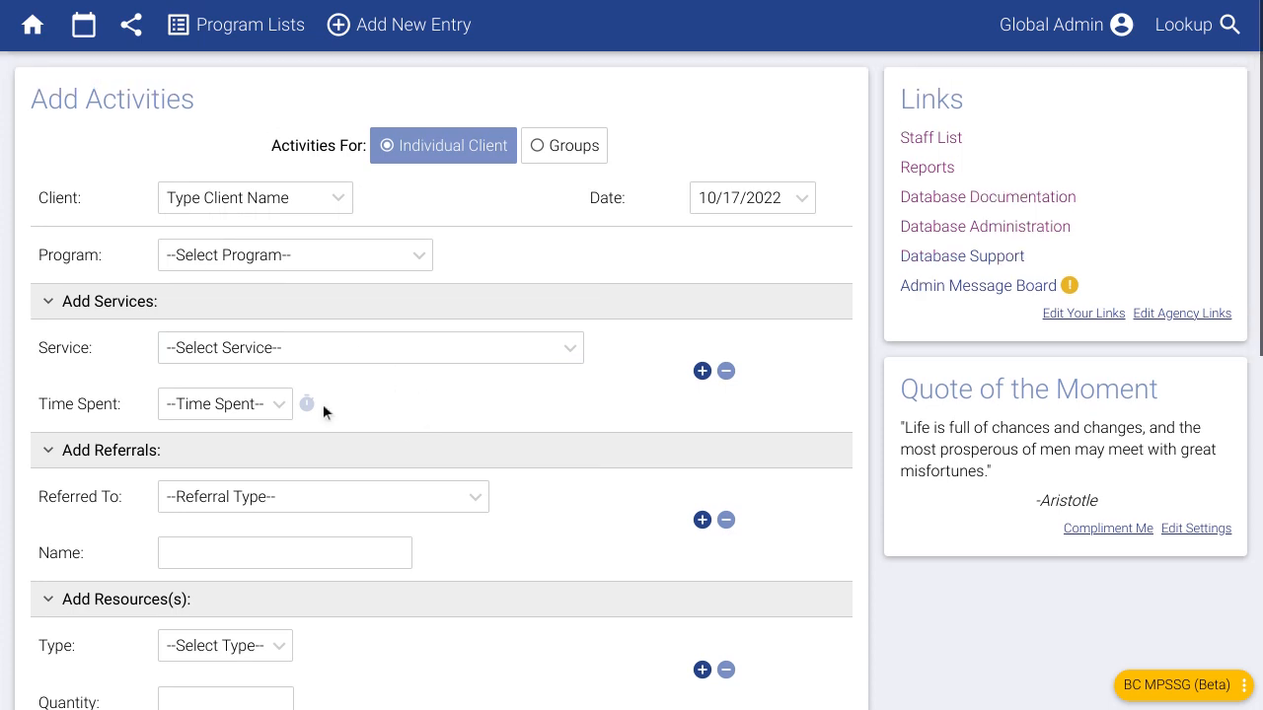
click(306, 354)
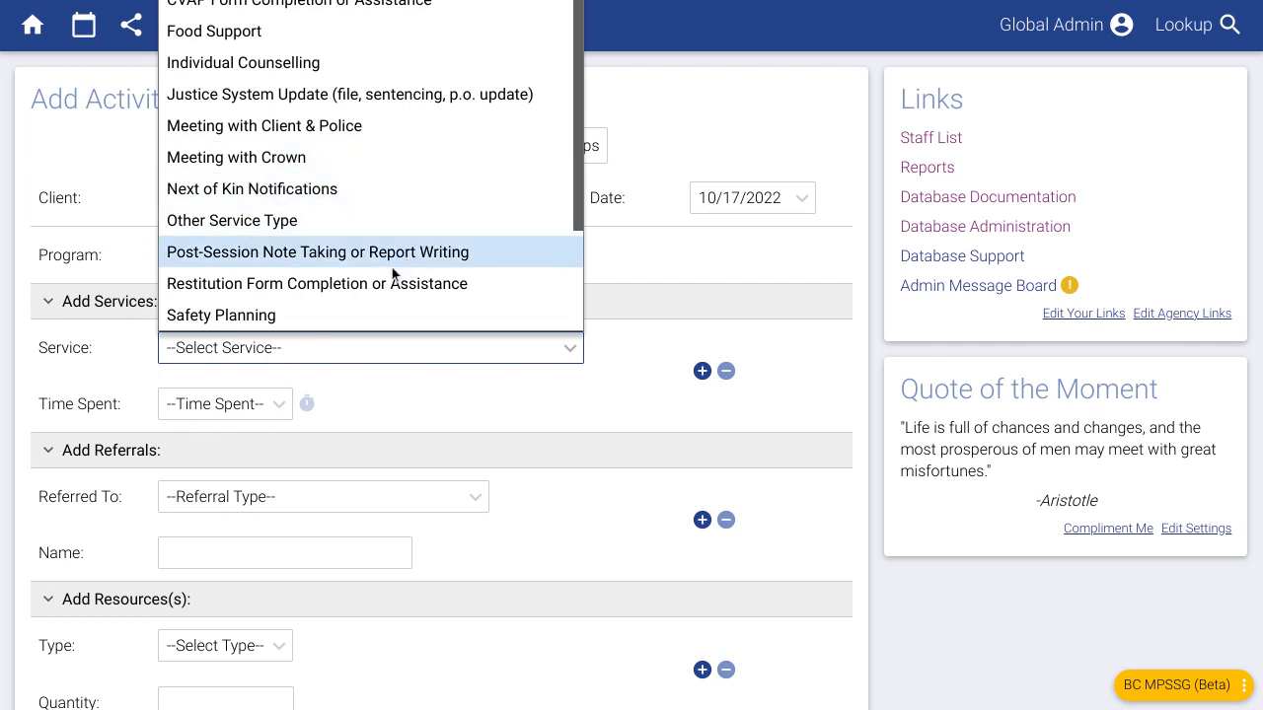
click(639, 263)
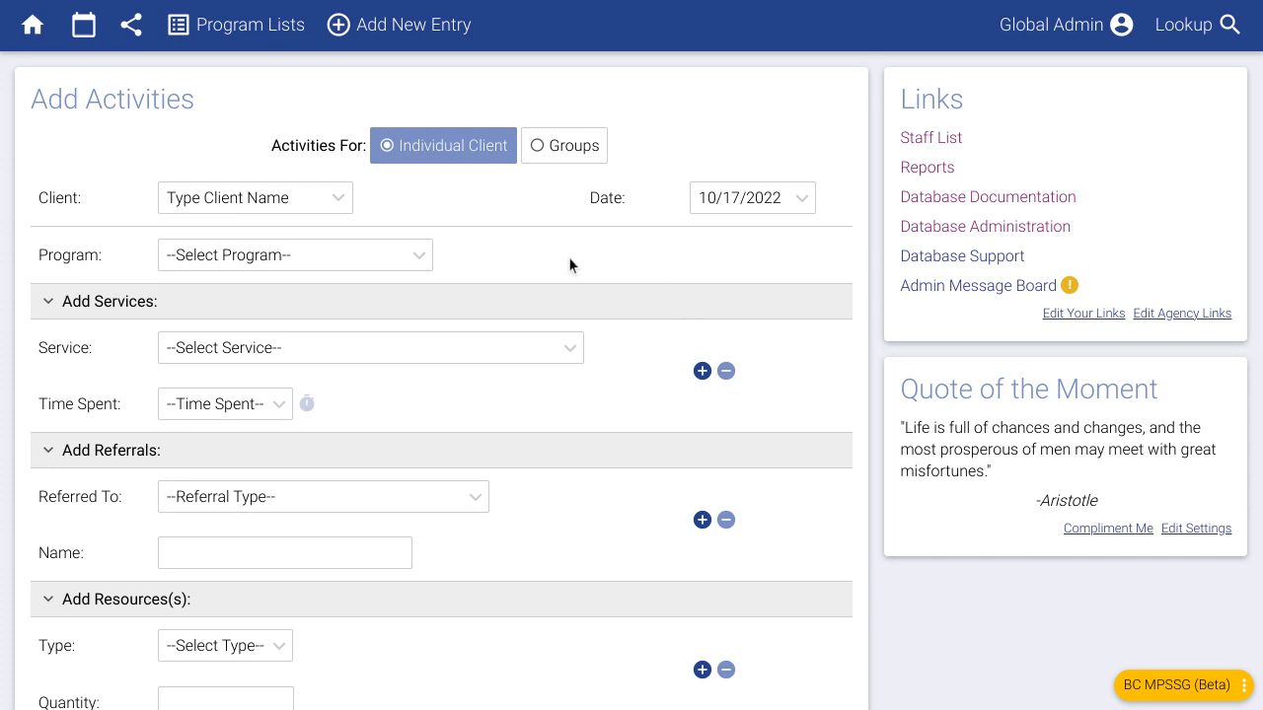
click(231, 38)
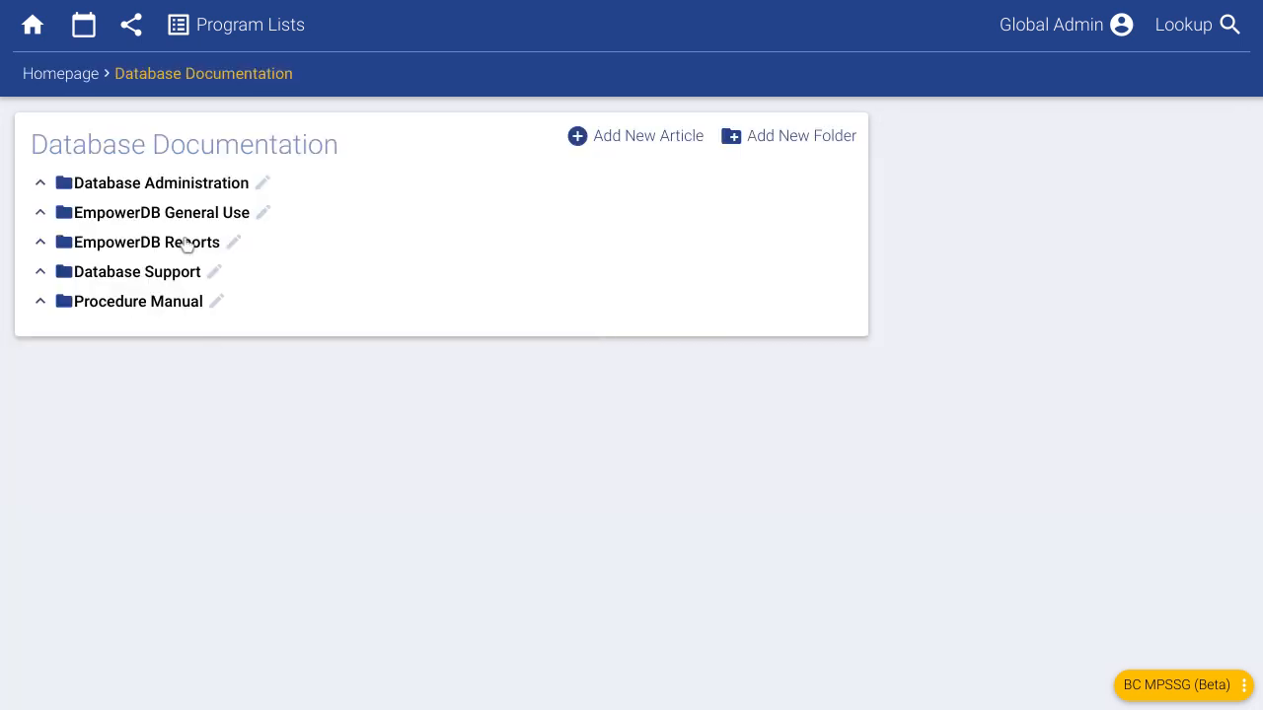
click(185, 213)
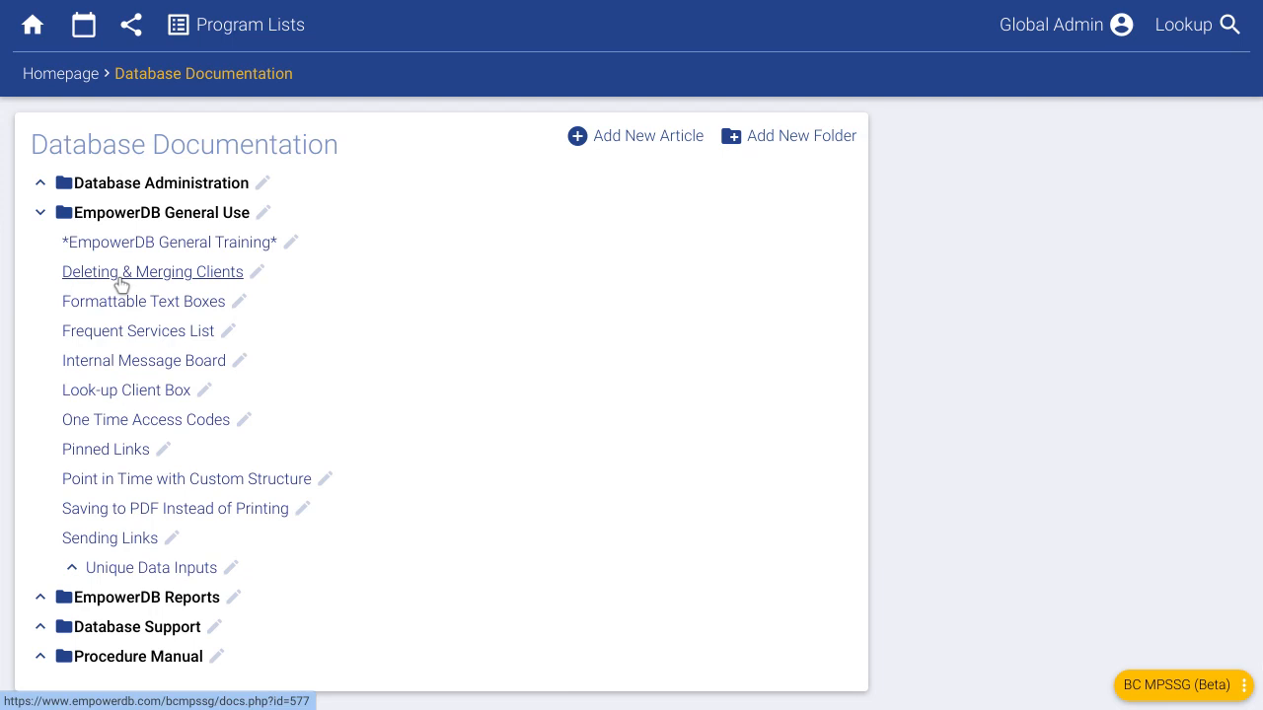
click(72, 87)
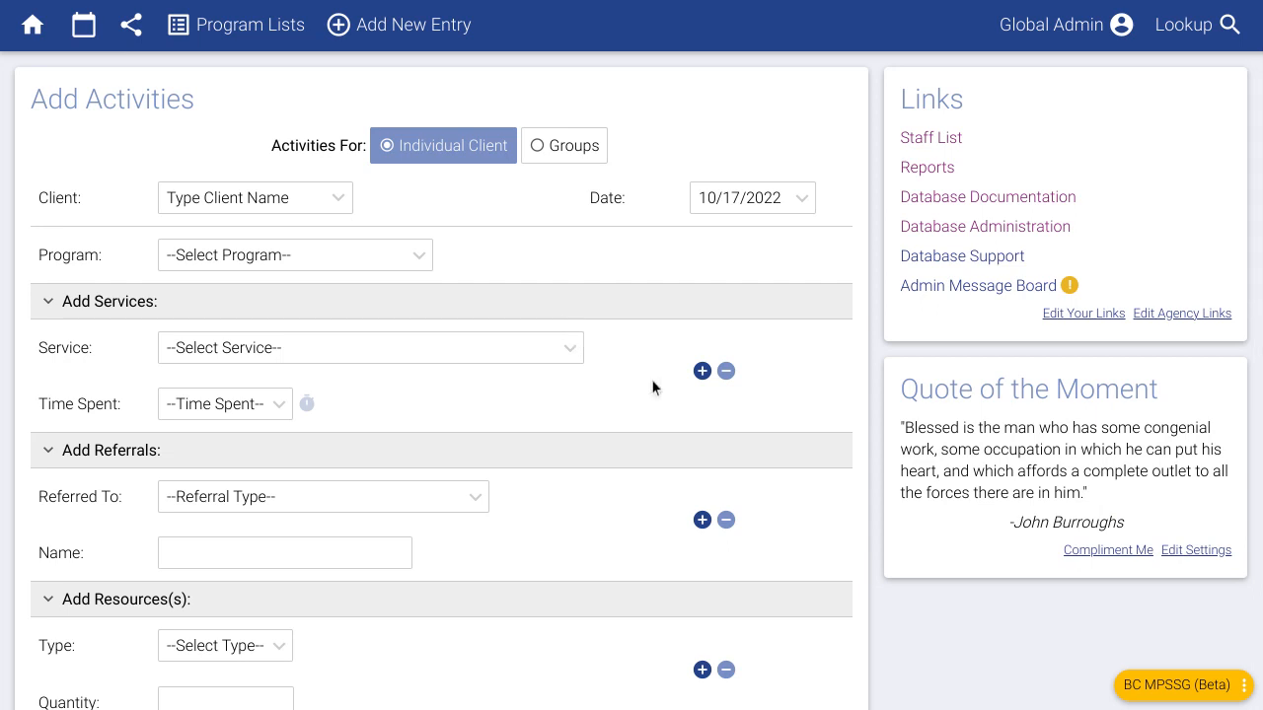